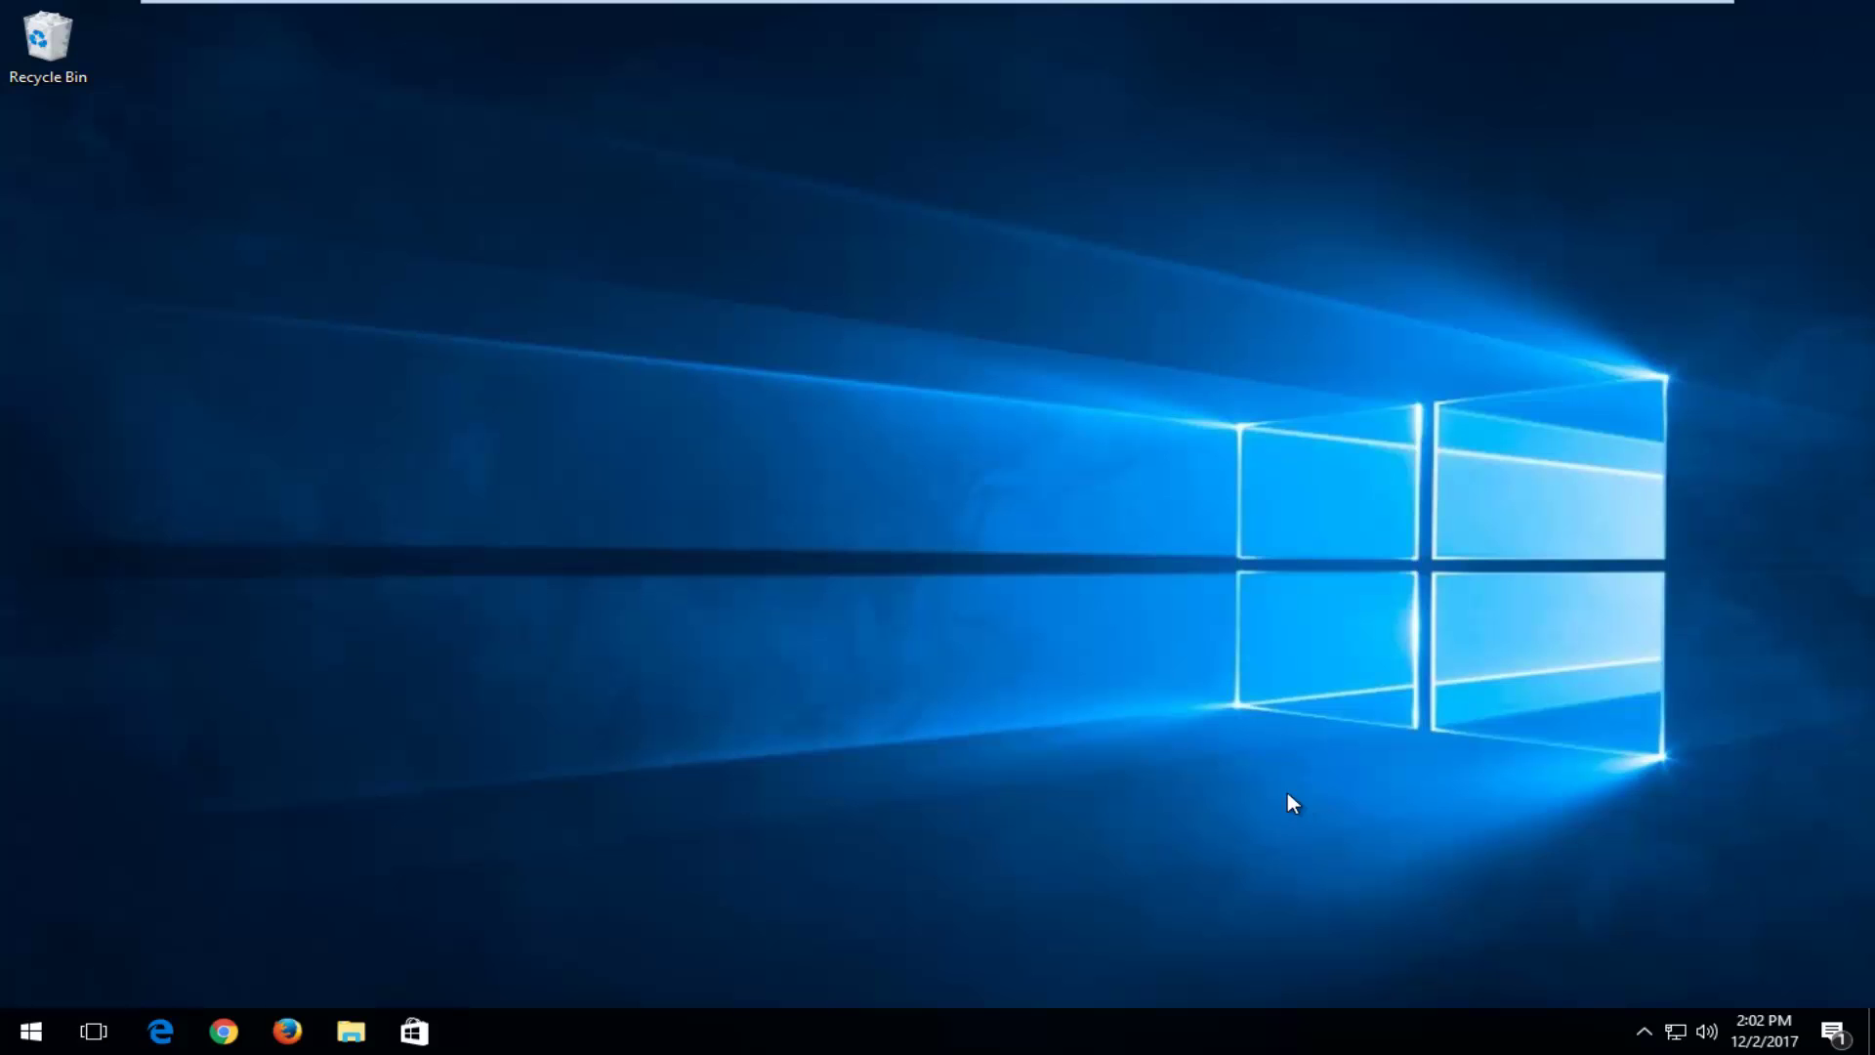
Step: Find regedit, run it as administrator and allow it to make changes to the device
{"action": "left_click", "coordinate": [30, 1031]}
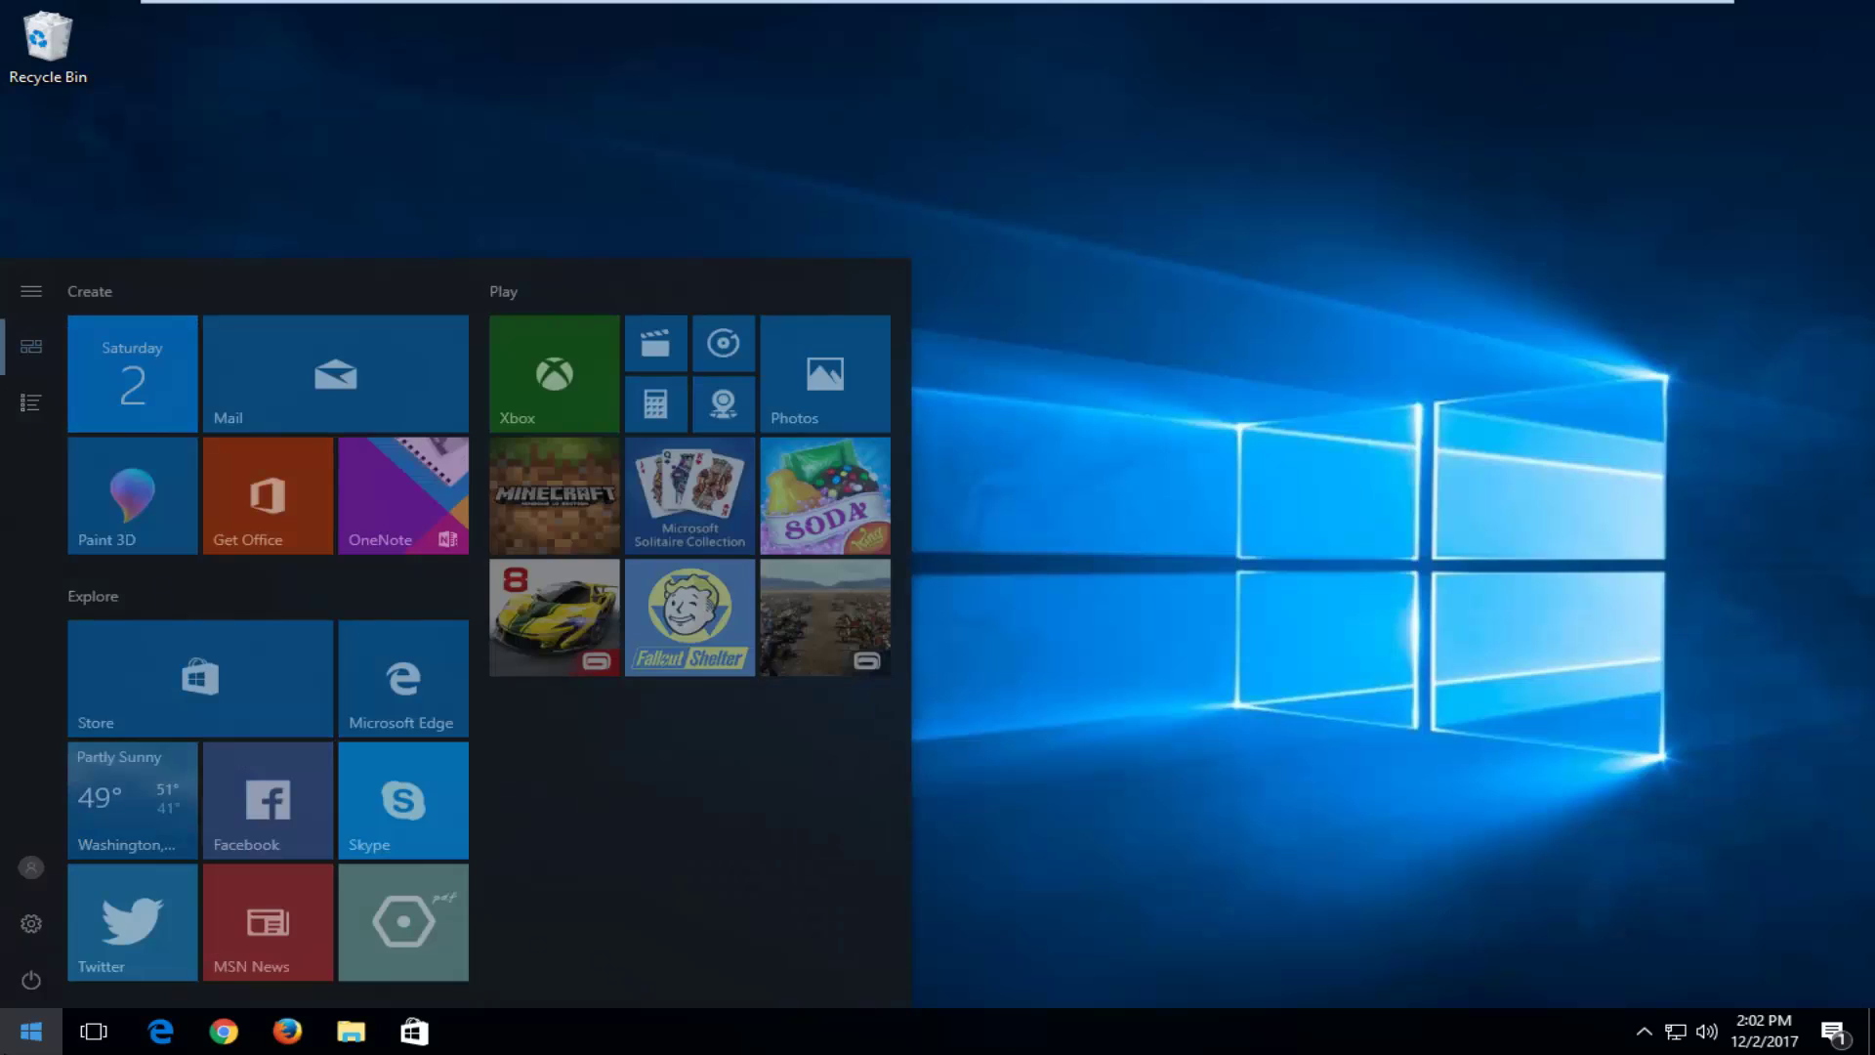
{"action": "type", "text": "regedit"}
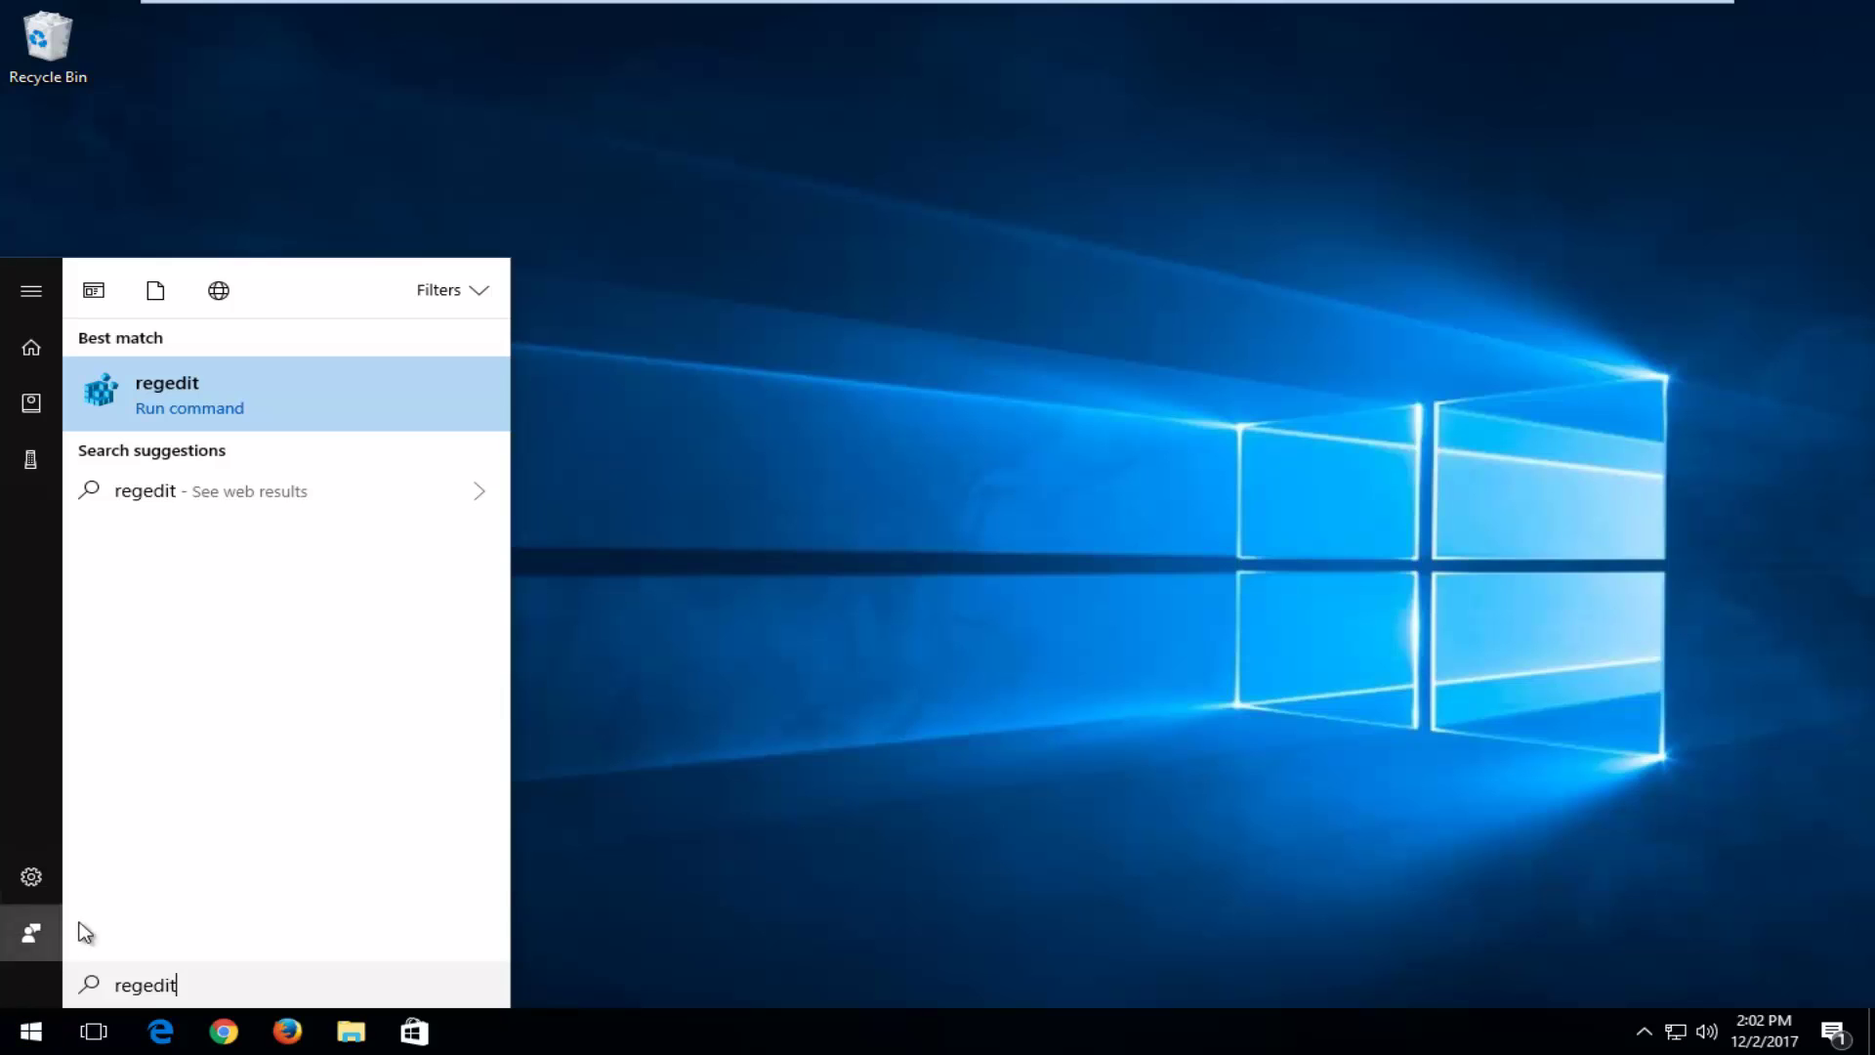
{"action": "right_click", "coordinate": [143, 387]}
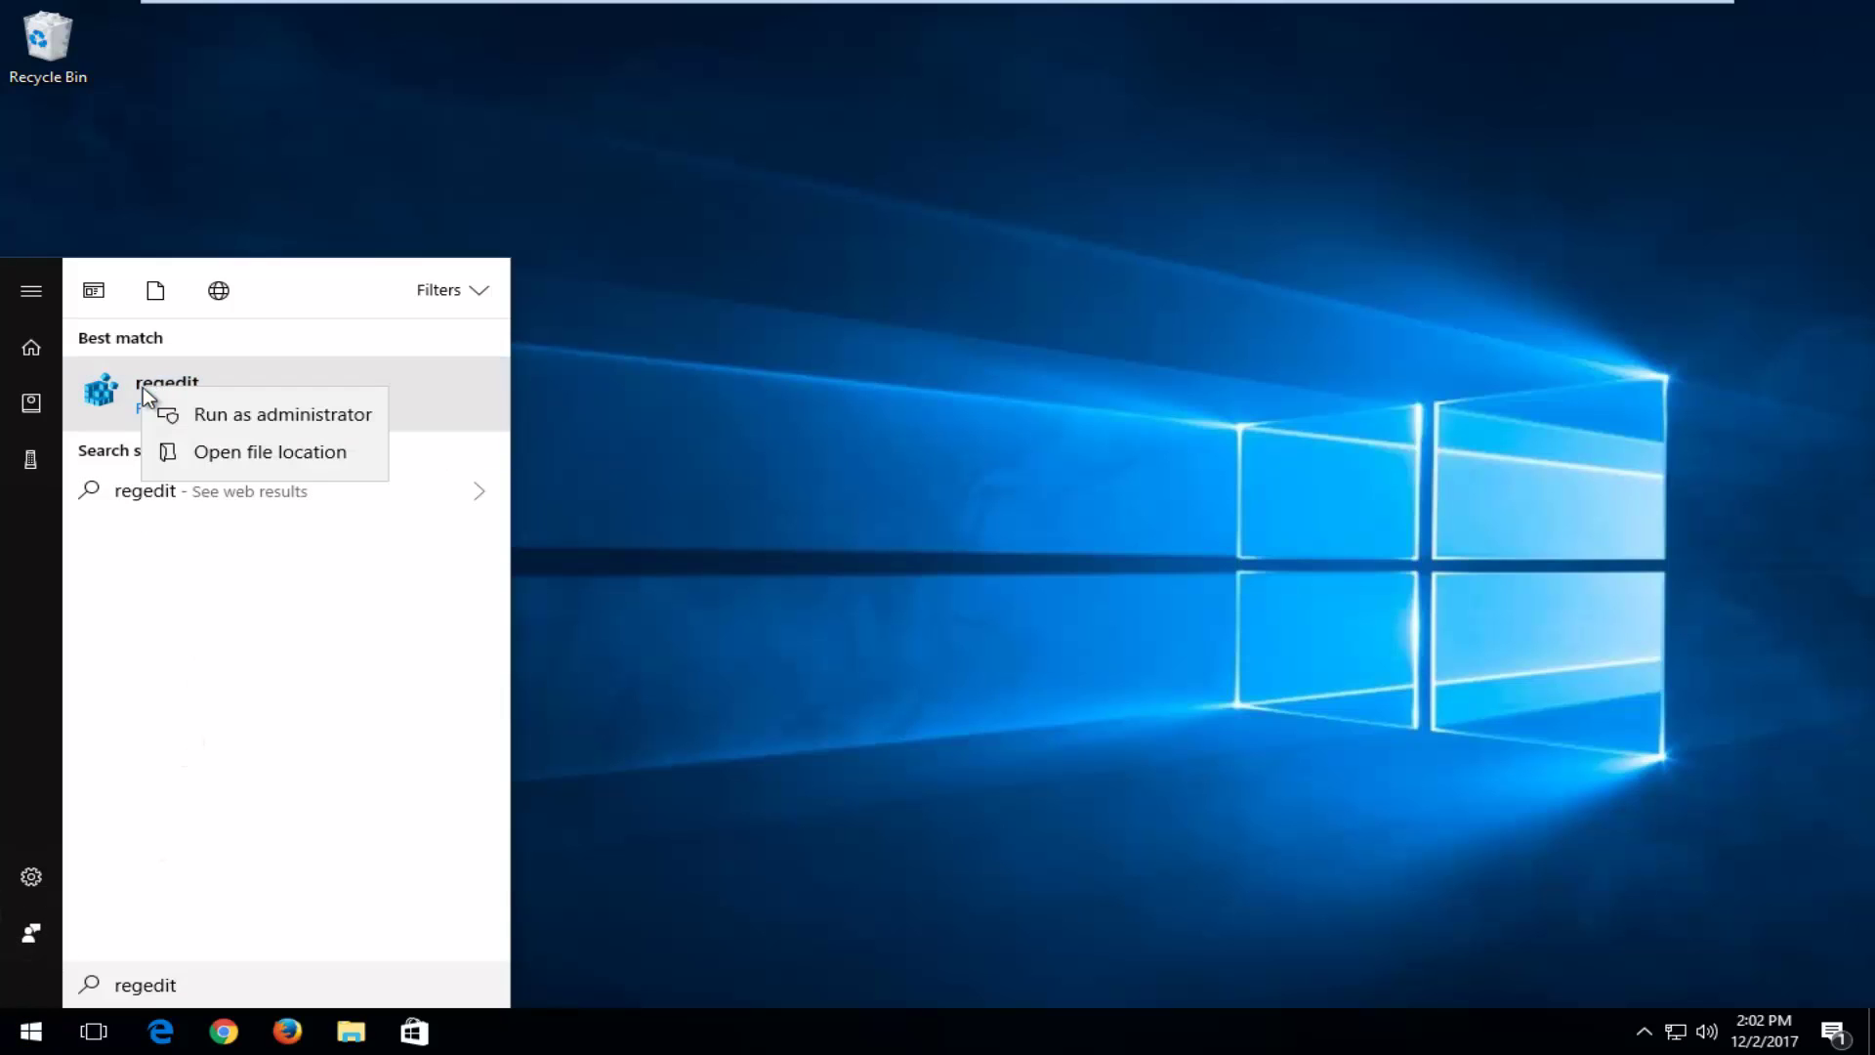
{"action": "left_click", "coordinate": [174, 412]}
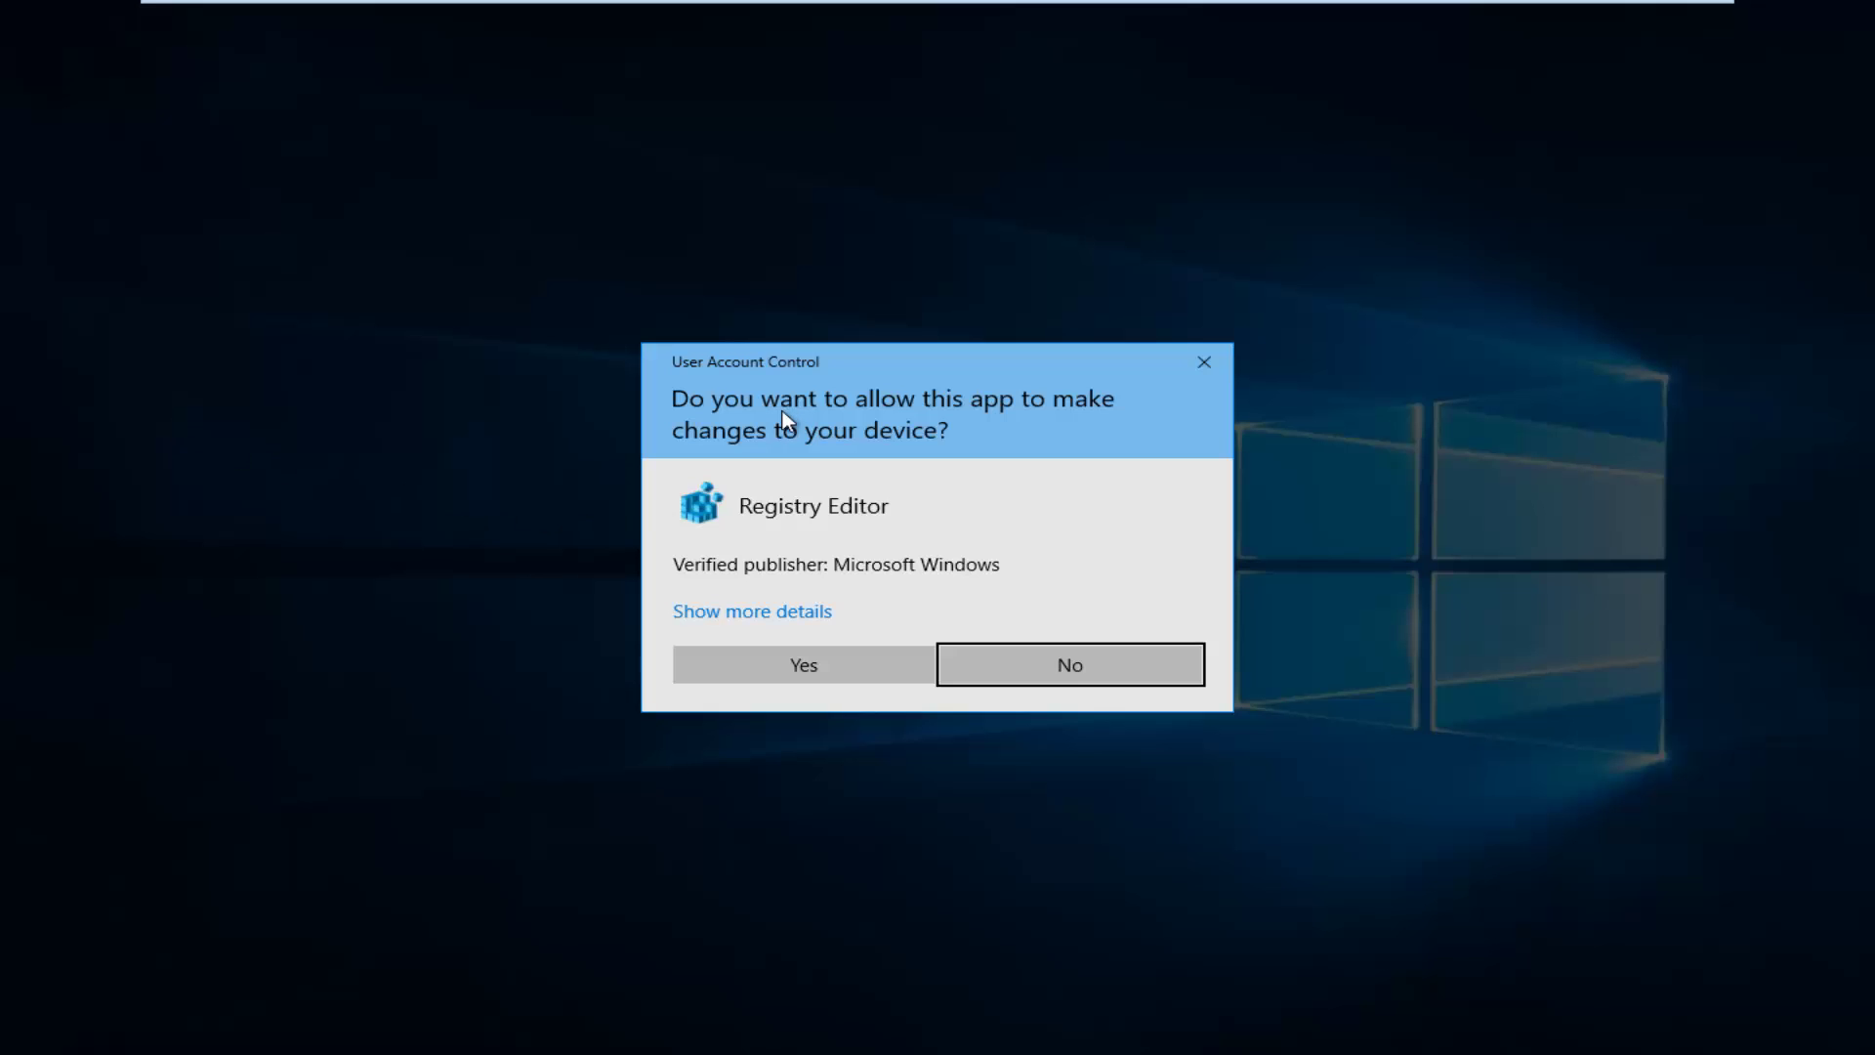
{"action": "left_click", "coordinate": [806, 653]}
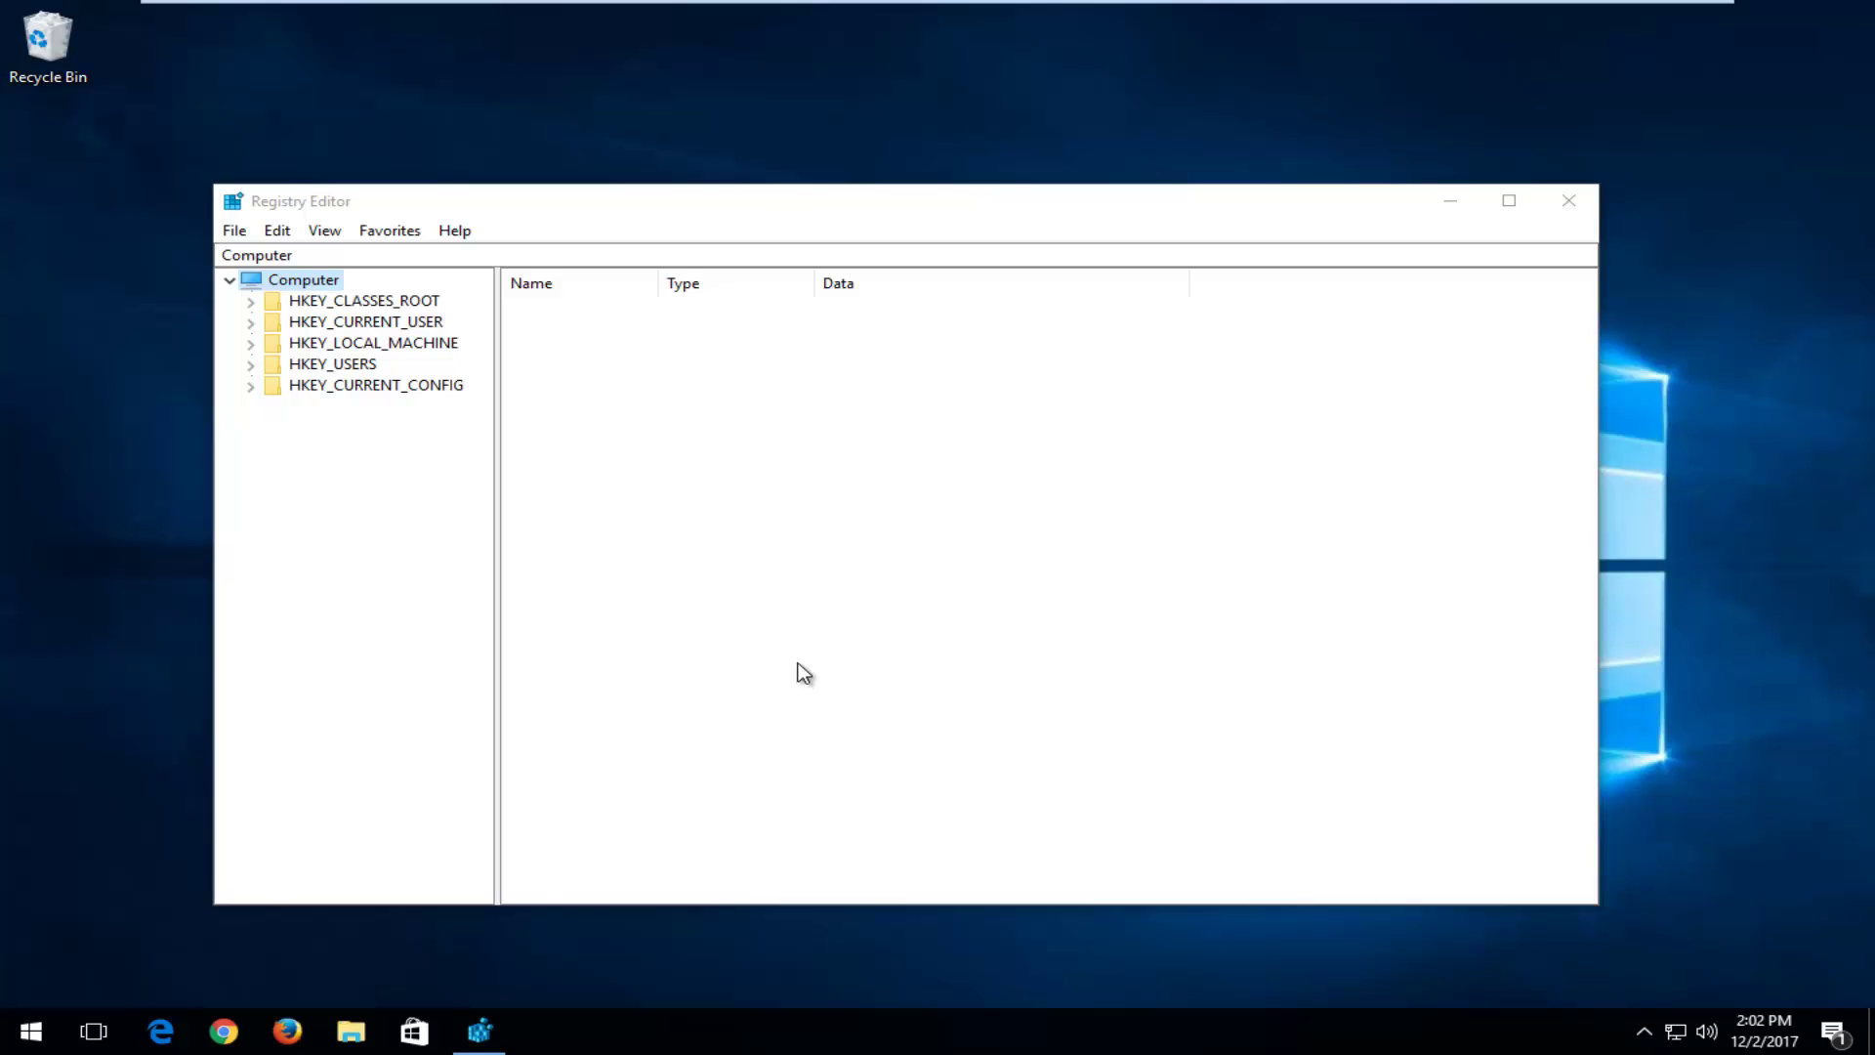
Step: Reposition the Registry Editor window higher on the desktop and enlarge it
{"action": "left_click_drag", "start_coordinate": [1086, 195], "coordinate": [1048, 106]}
{"action": "left_click_drag", "start_coordinate": [1564, 816], "coordinate": [1750, 945]}
{"action": "left_click", "coordinate": [349, 213]}
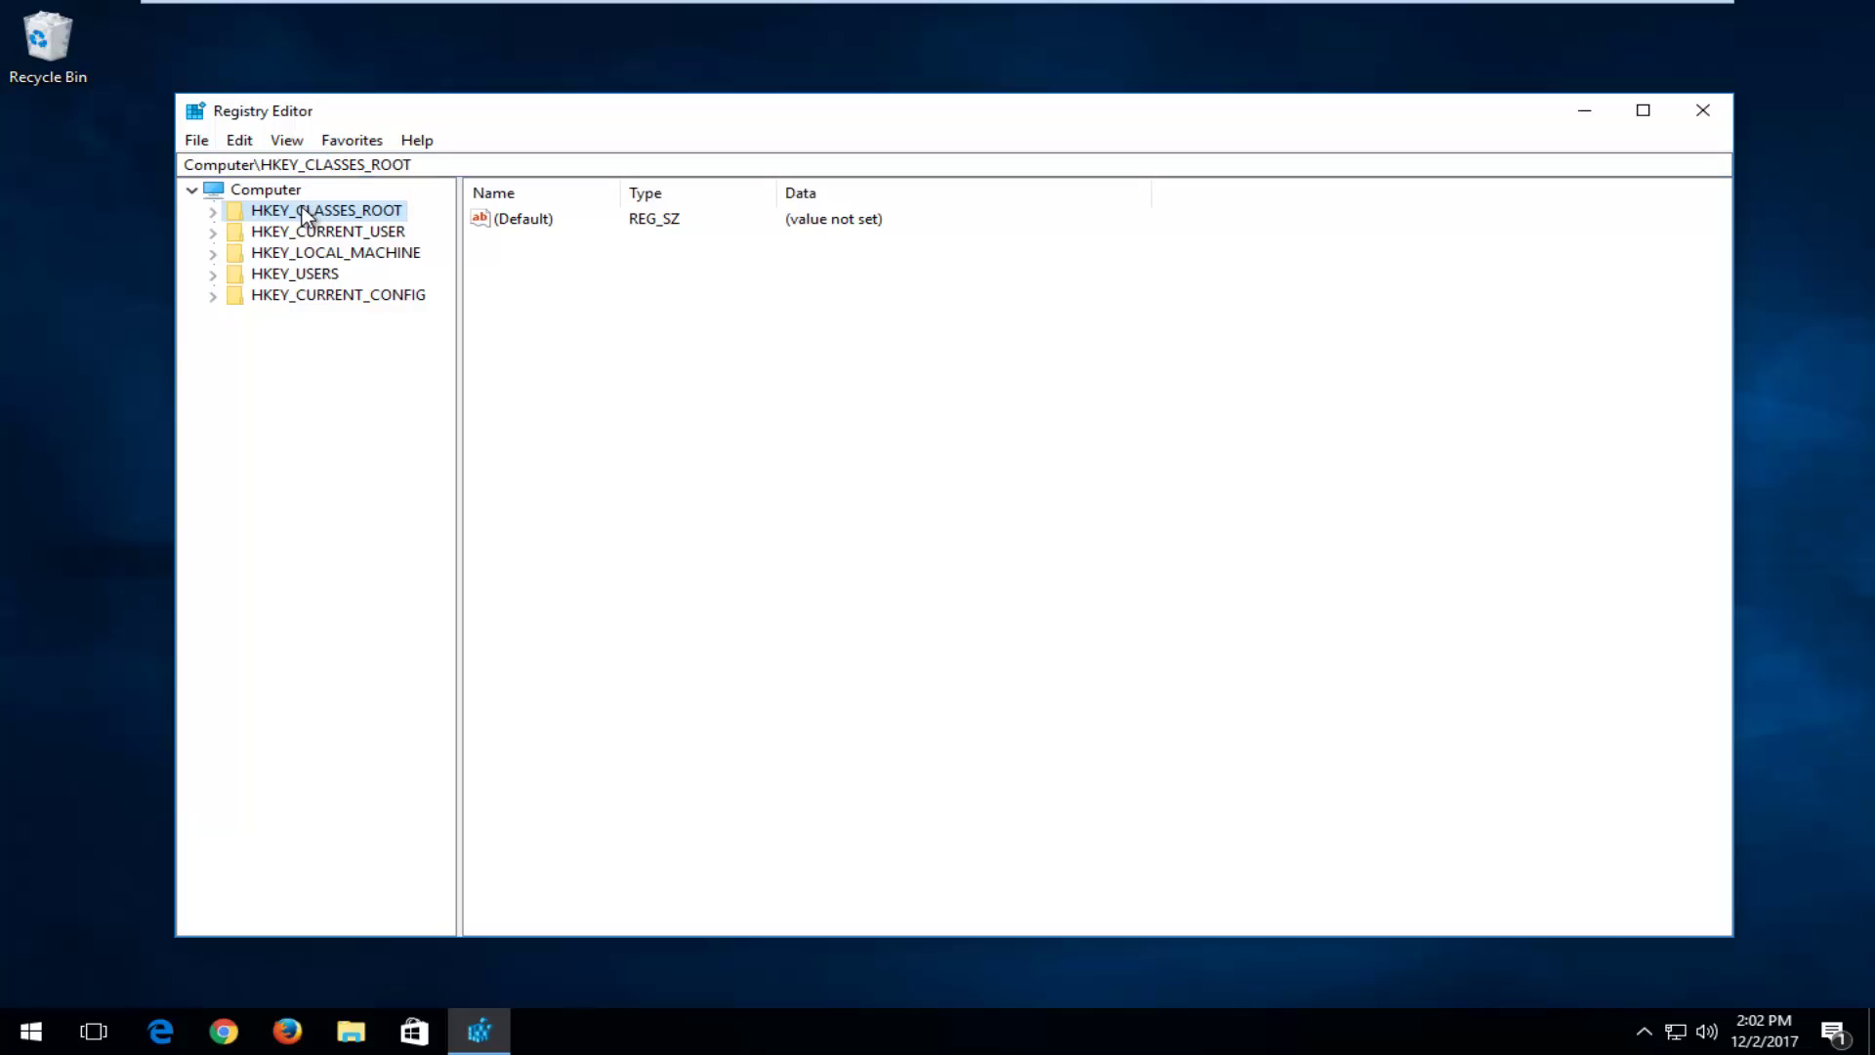
Step: Expand the registry tree down to HKEY_LOCAL_MACHINE\SOFTWARE\Microsoft
{"action": "left_click", "coordinate": [265, 254]}
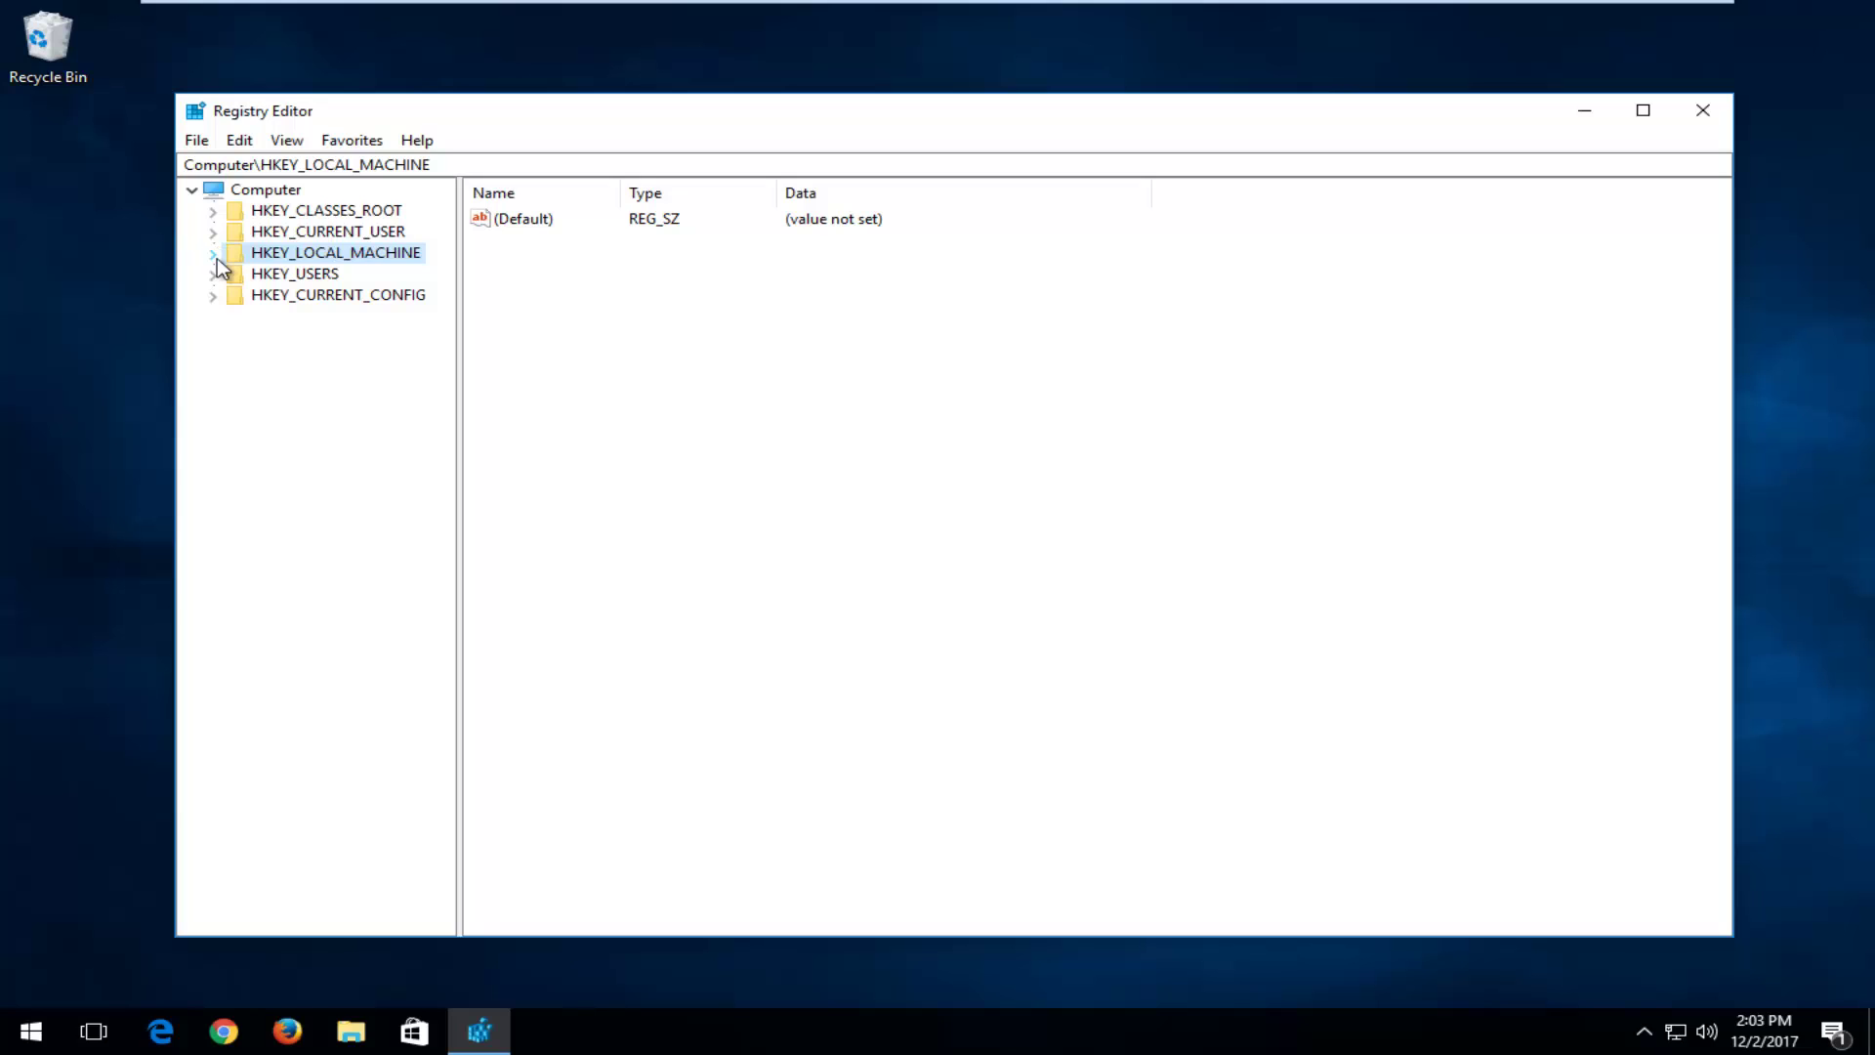
{"action": "left_click", "coordinate": [214, 255]}
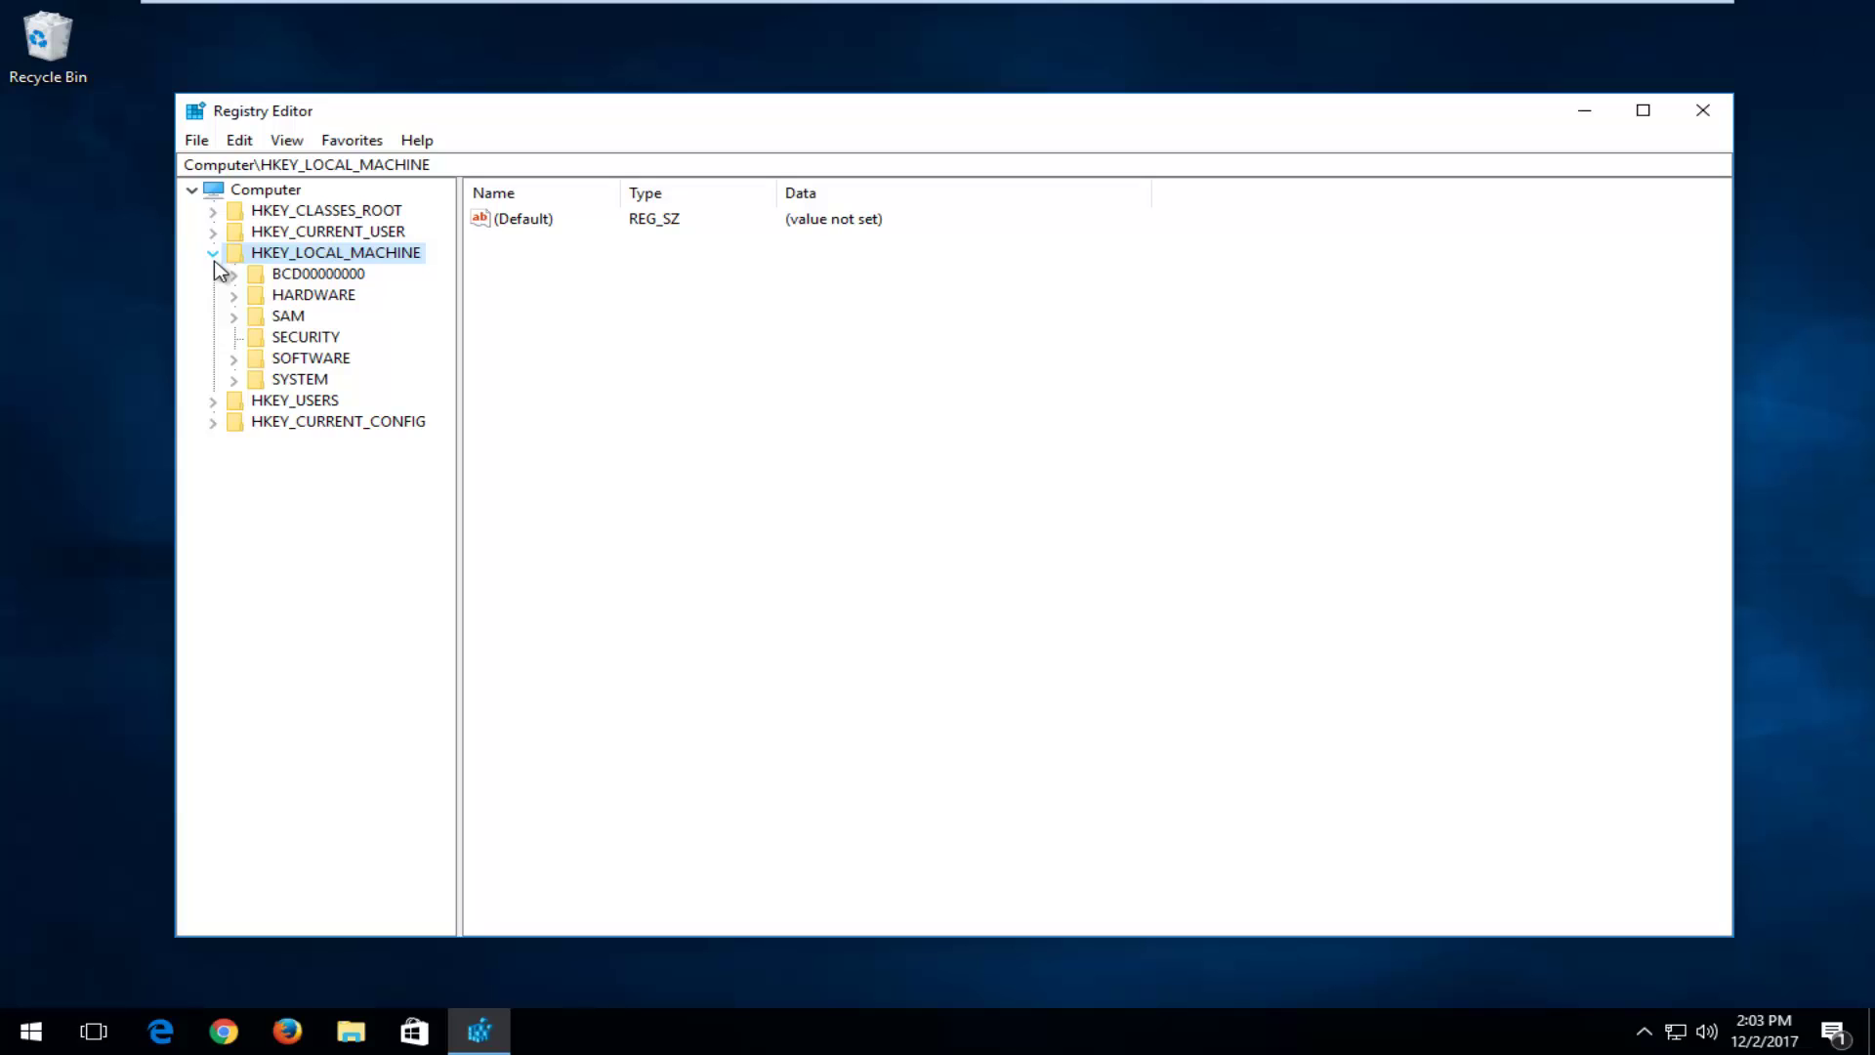
{"action": "left_click", "coordinate": [264, 359]}
{"action": "left_click", "coordinate": [236, 360]}
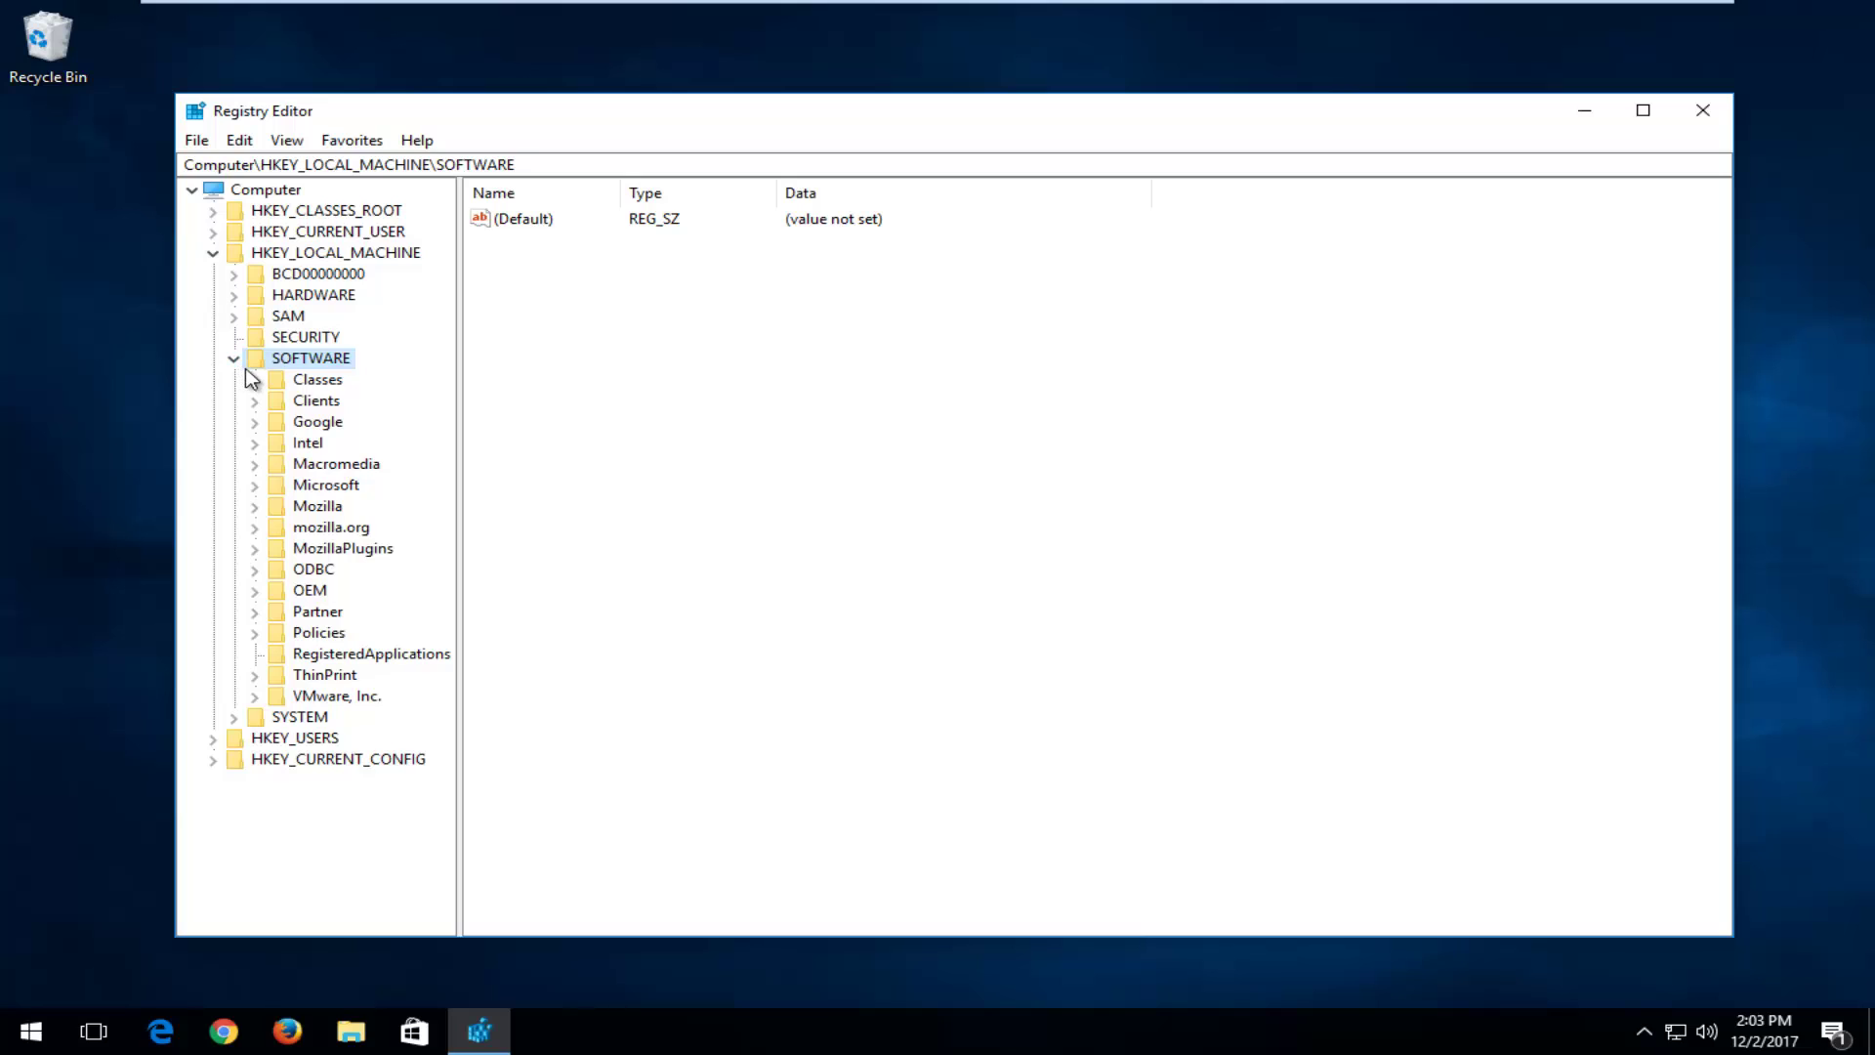
{"action": "left_click", "coordinate": [297, 485]}
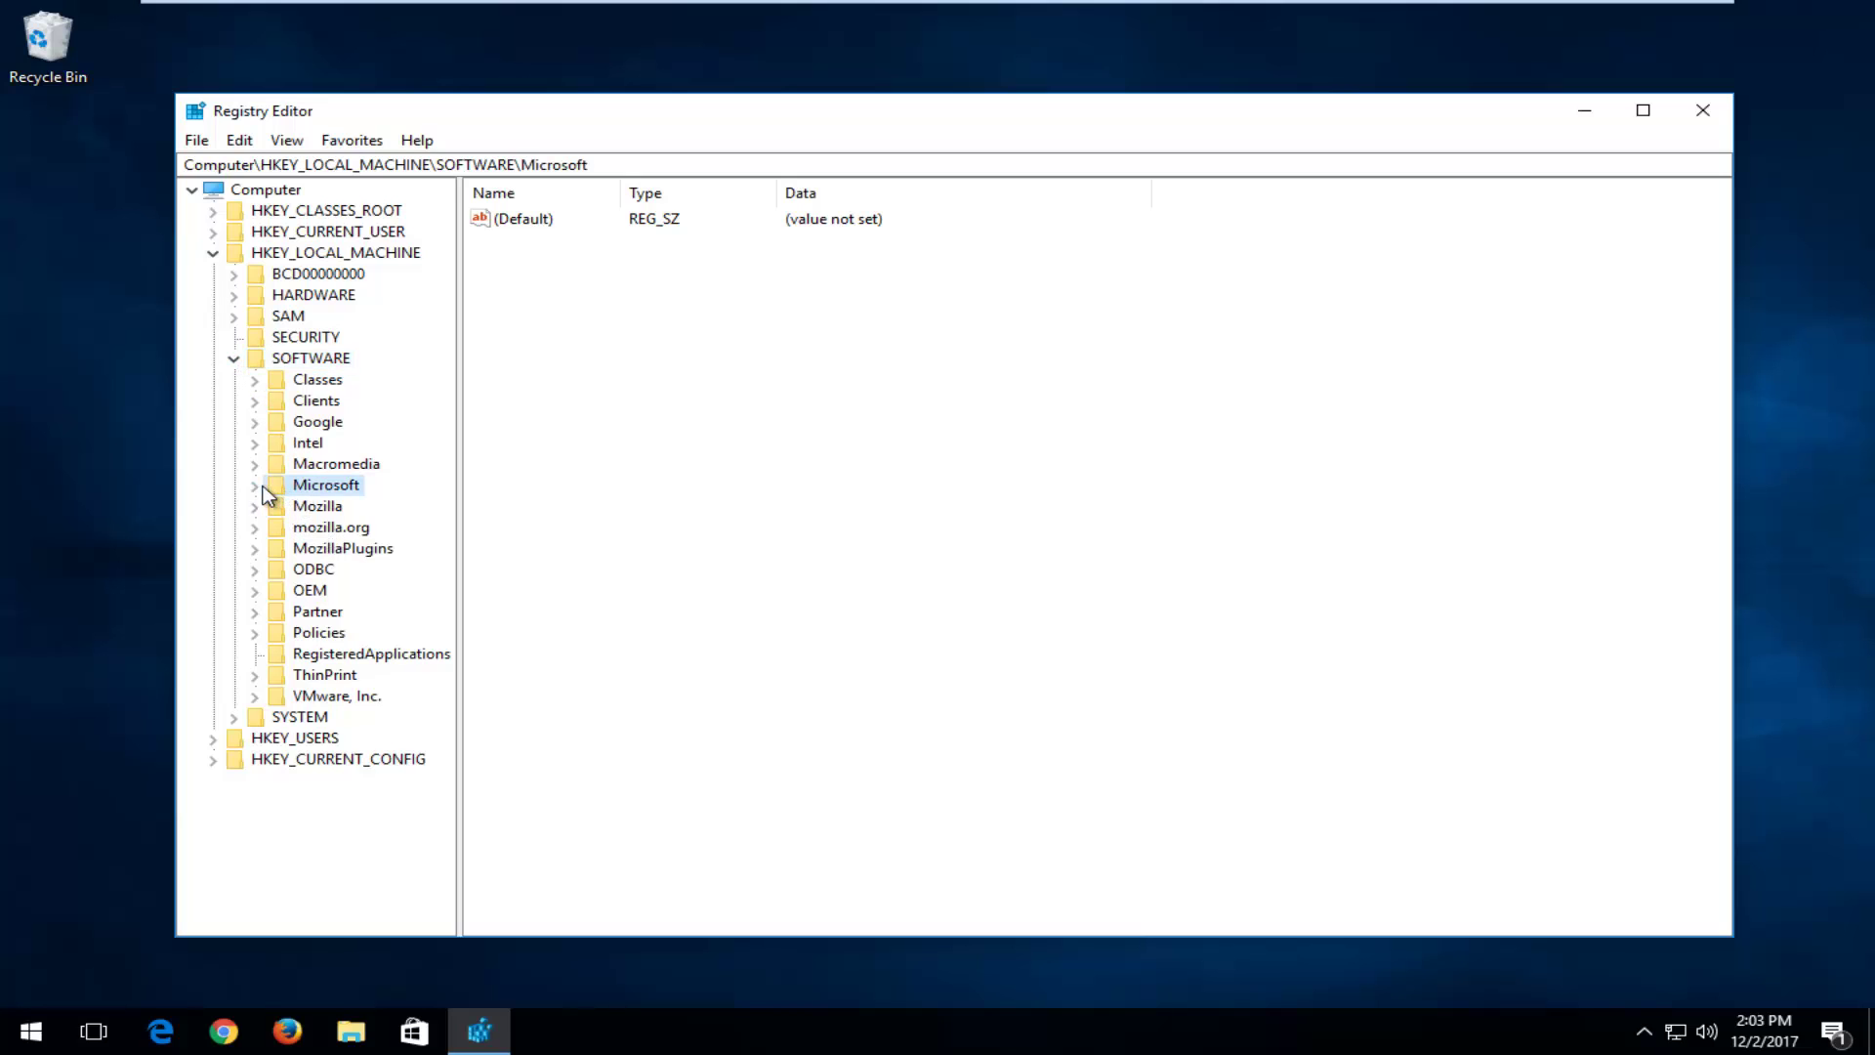
{"action": "left_click", "coordinate": [253, 485]}
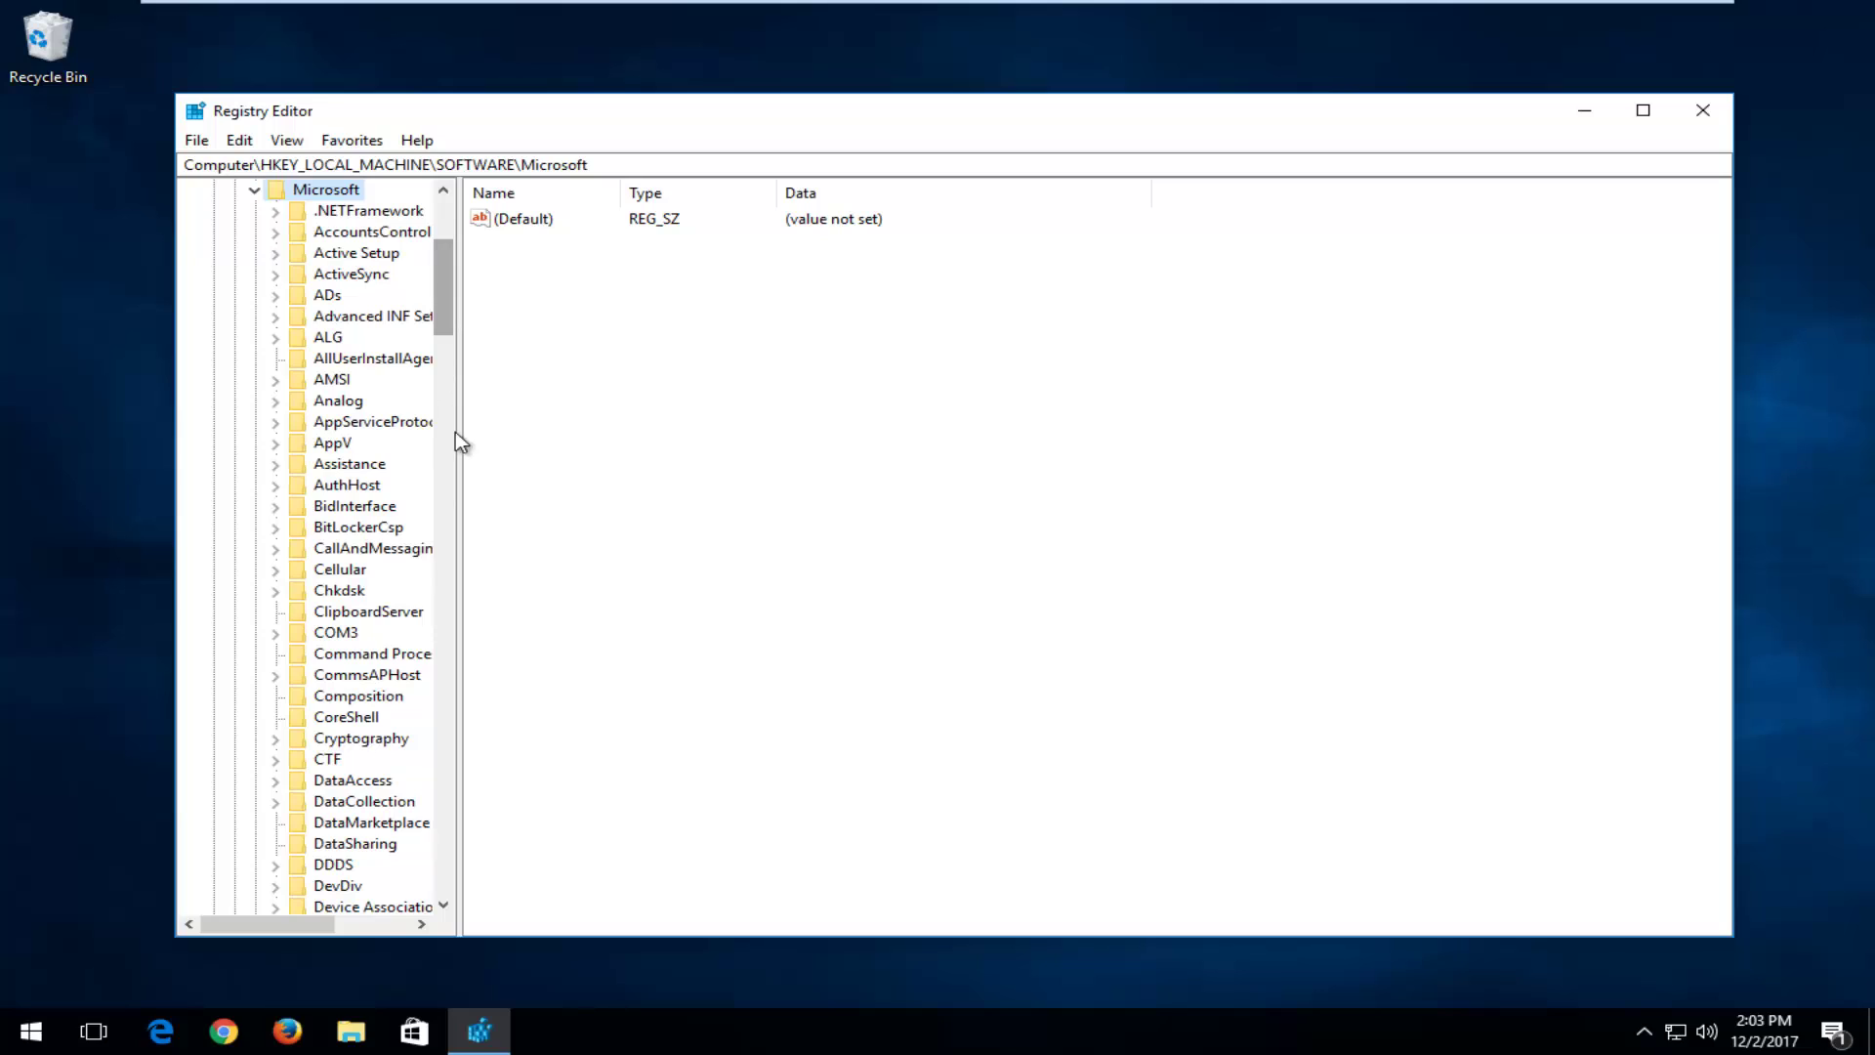
Step: Widen the key tree and expand Windows NT\CurrentVersion under the Microsoft key
{"action": "left_click_drag", "start_coordinate": [457, 415], "coordinate": [635, 402]}
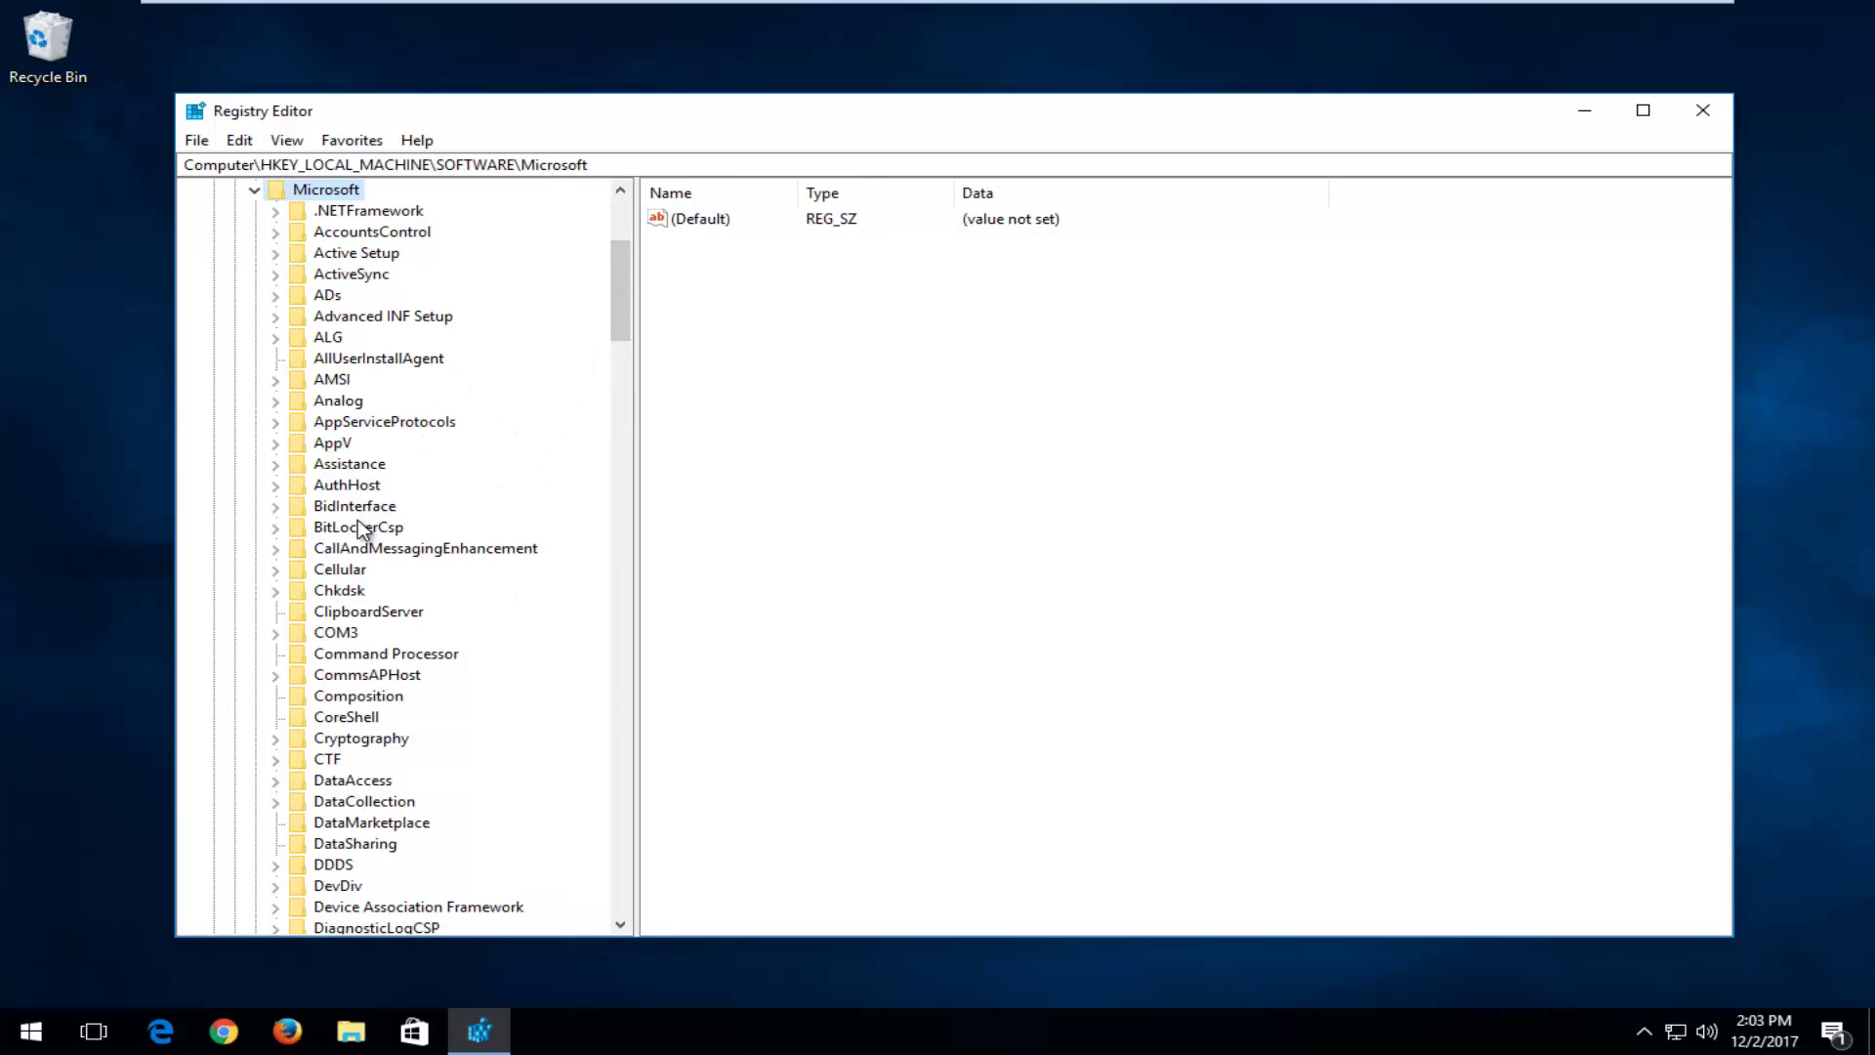
{"action": "left_click", "coordinate": [348, 613]}
{"action": "scroll", "coordinate": [356, 595], "scroll_direction": "down", "scroll_amount": 15}
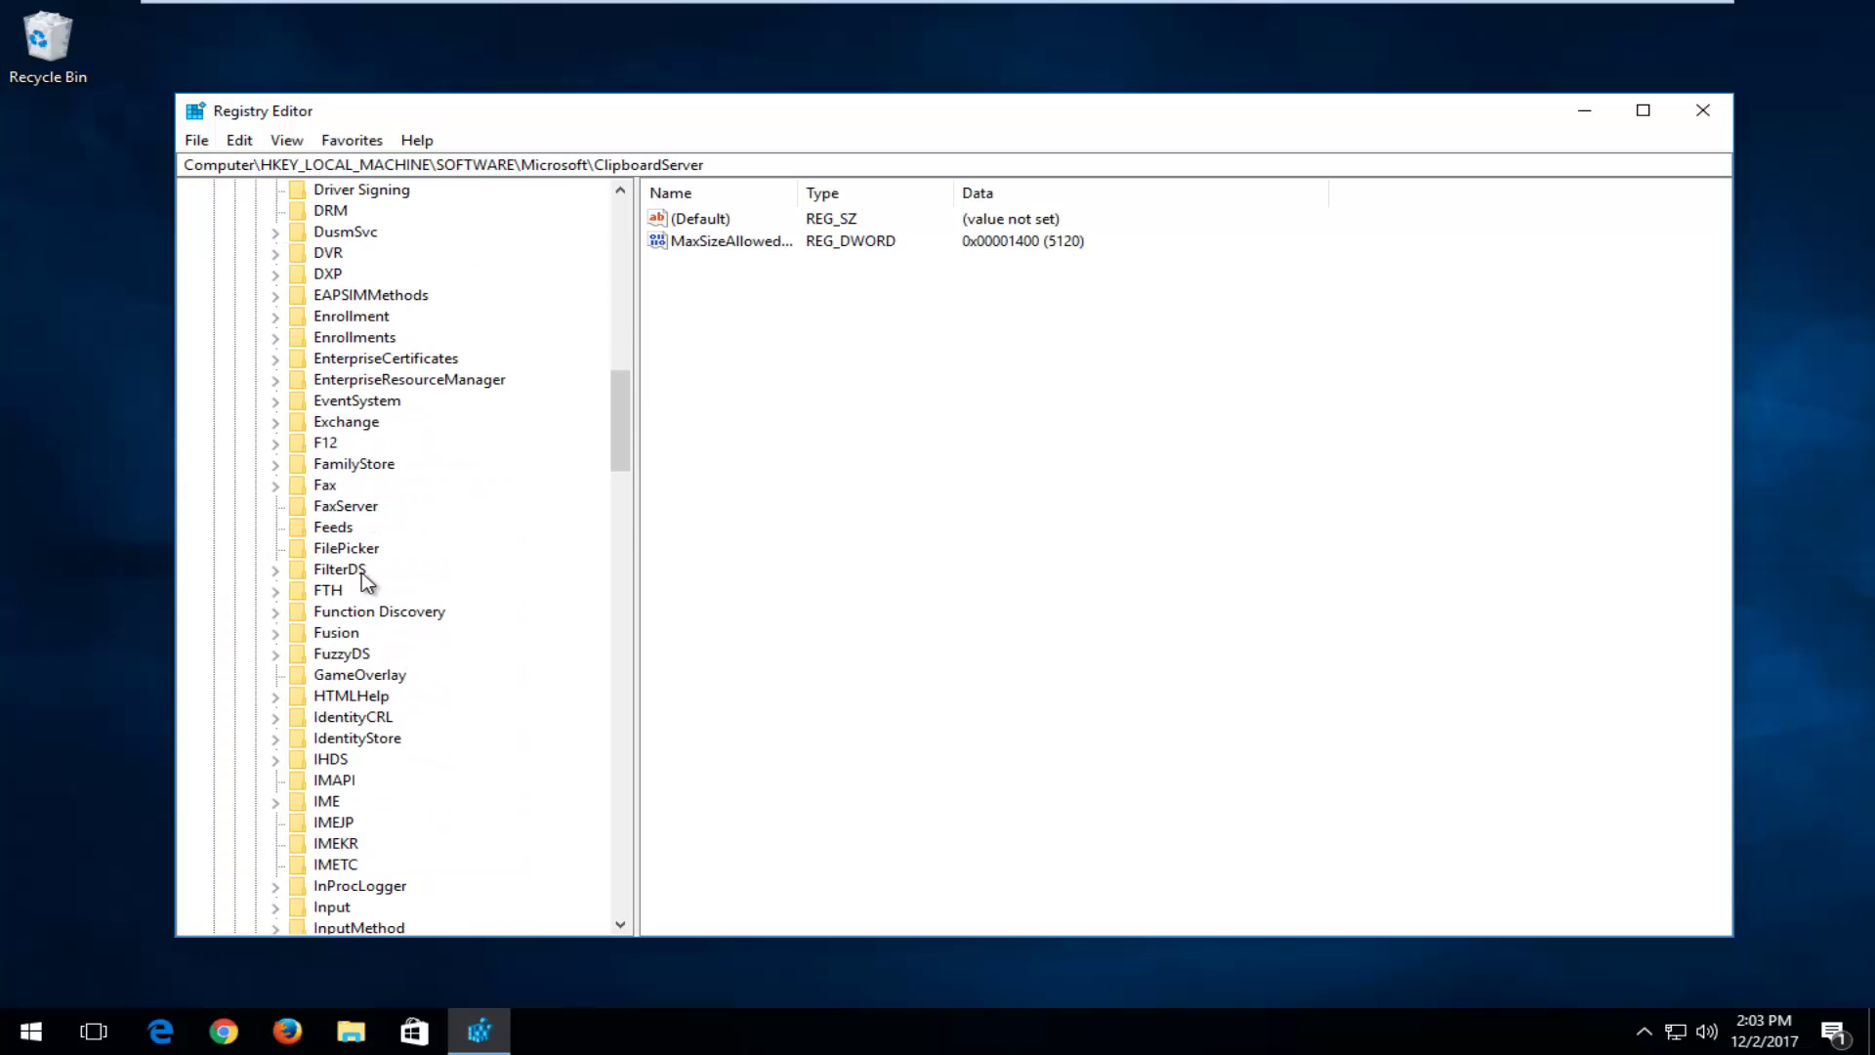
{"action": "scroll", "coordinate": [365, 579], "scroll_direction": "down", "scroll_amount": 20}
{"action": "scroll", "coordinate": [337, 594], "scroll_direction": "down", "scroll_amount": 4}
{"action": "left_click", "coordinate": [332, 758]}
{"action": "scroll", "coordinate": [275, 722], "scroll_direction": "down", "scroll_amount": 1}
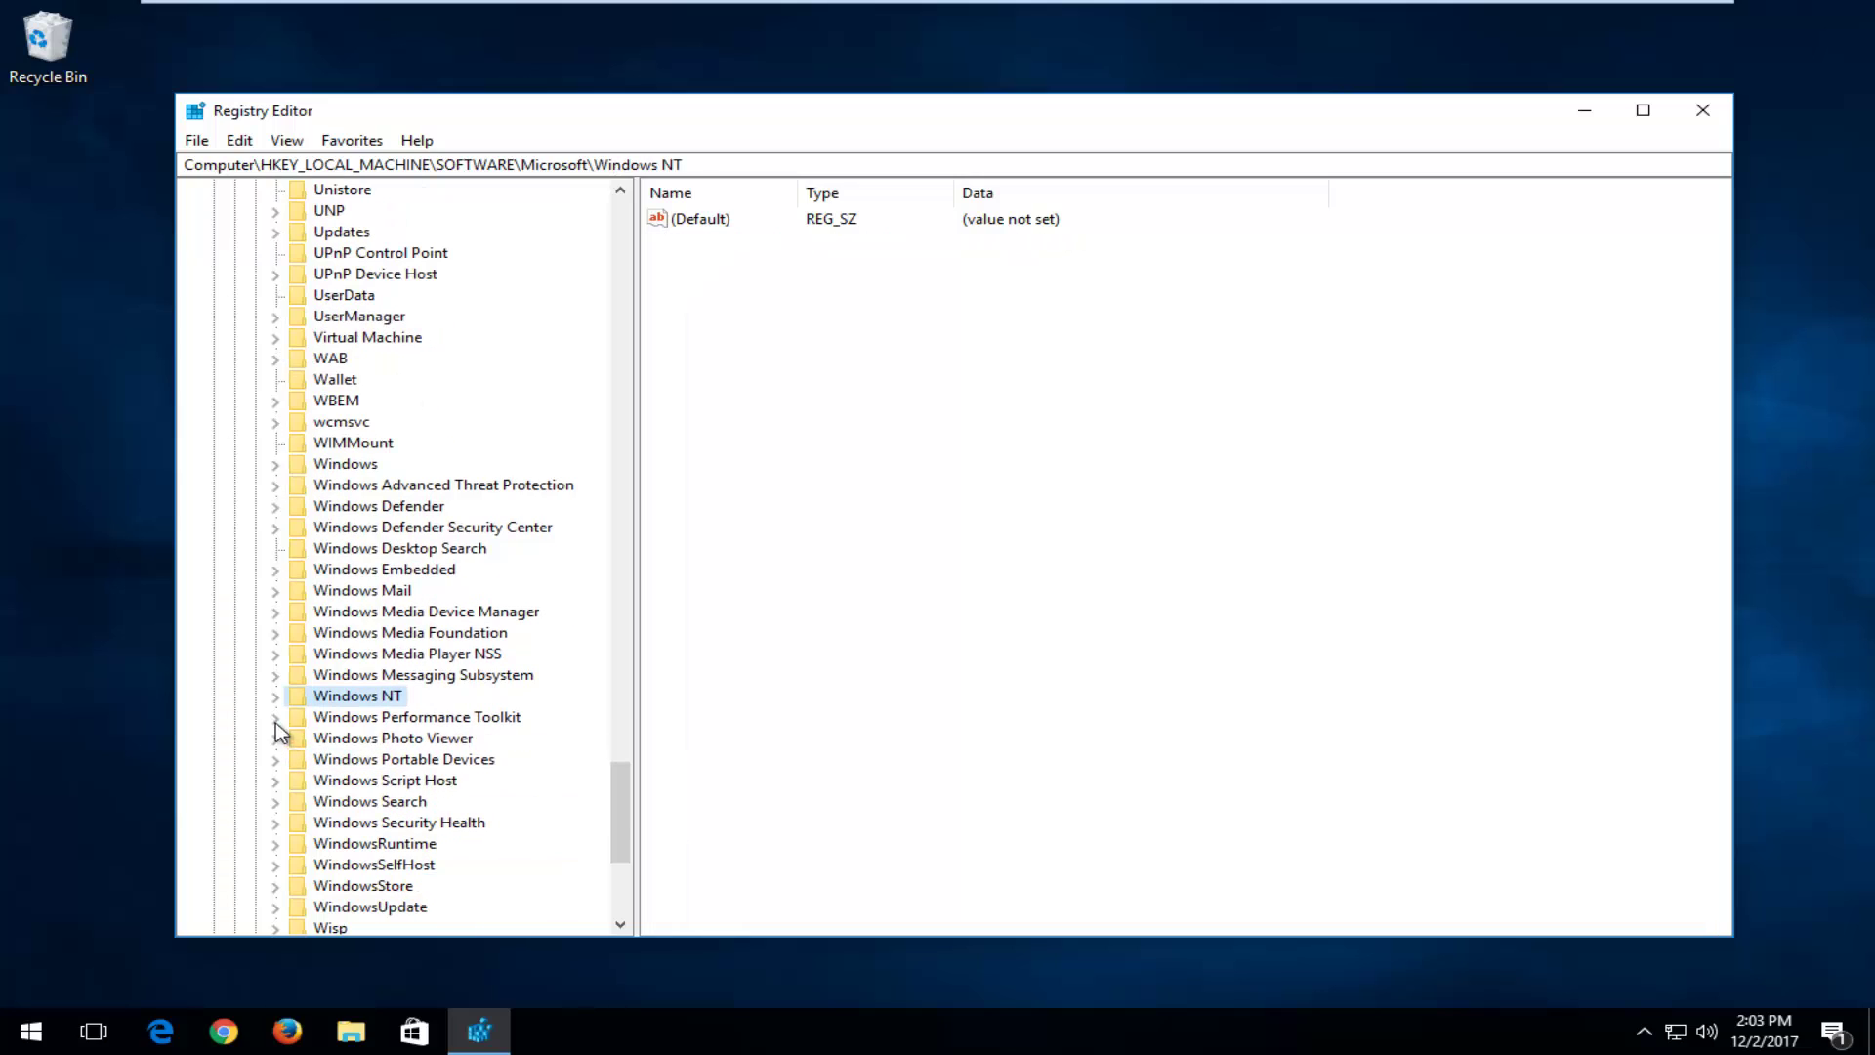
{"action": "left_click", "coordinate": [274, 696]}
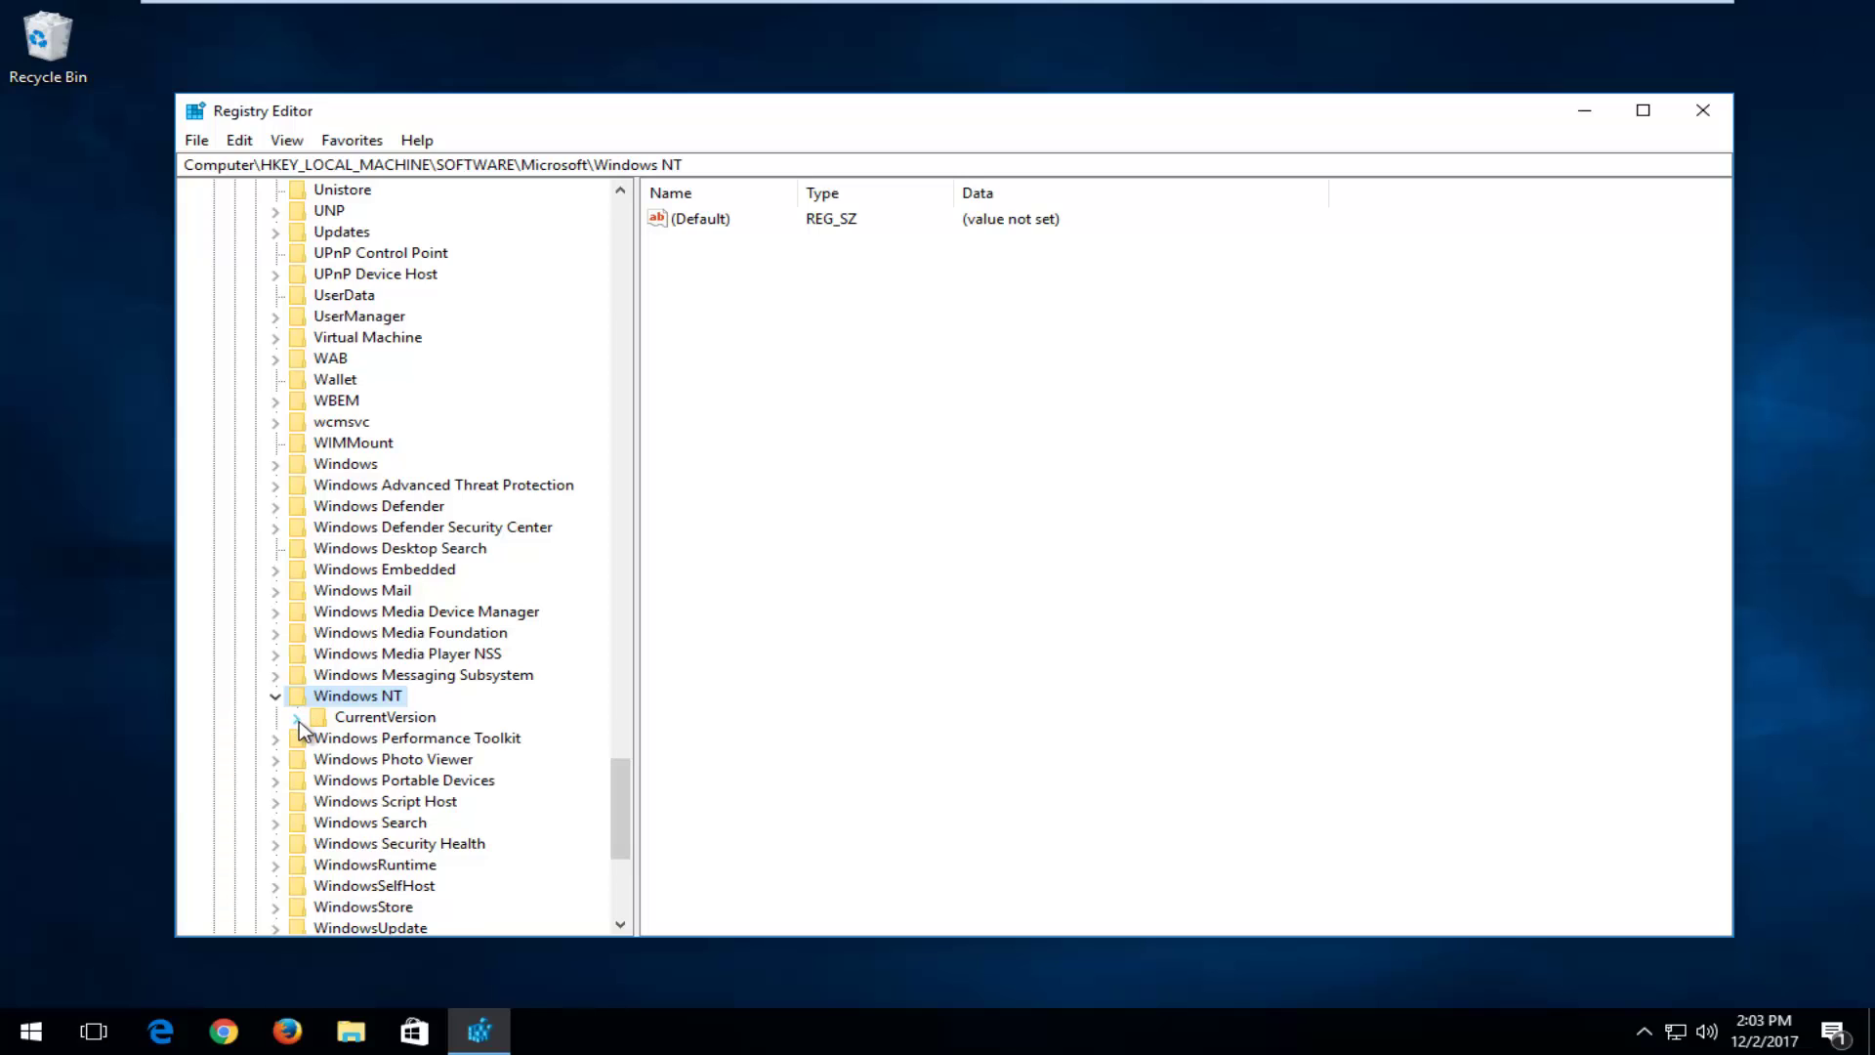
{"action": "left_click", "coordinate": [296, 718]}
Step: Open the Multimedia\SystemProfile key under CurrentVersion and widen the Name column to show full value names
{"action": "scroll", "coordinate": [468, 676], "scroll_direction": "down", "scroll_amount": 8}
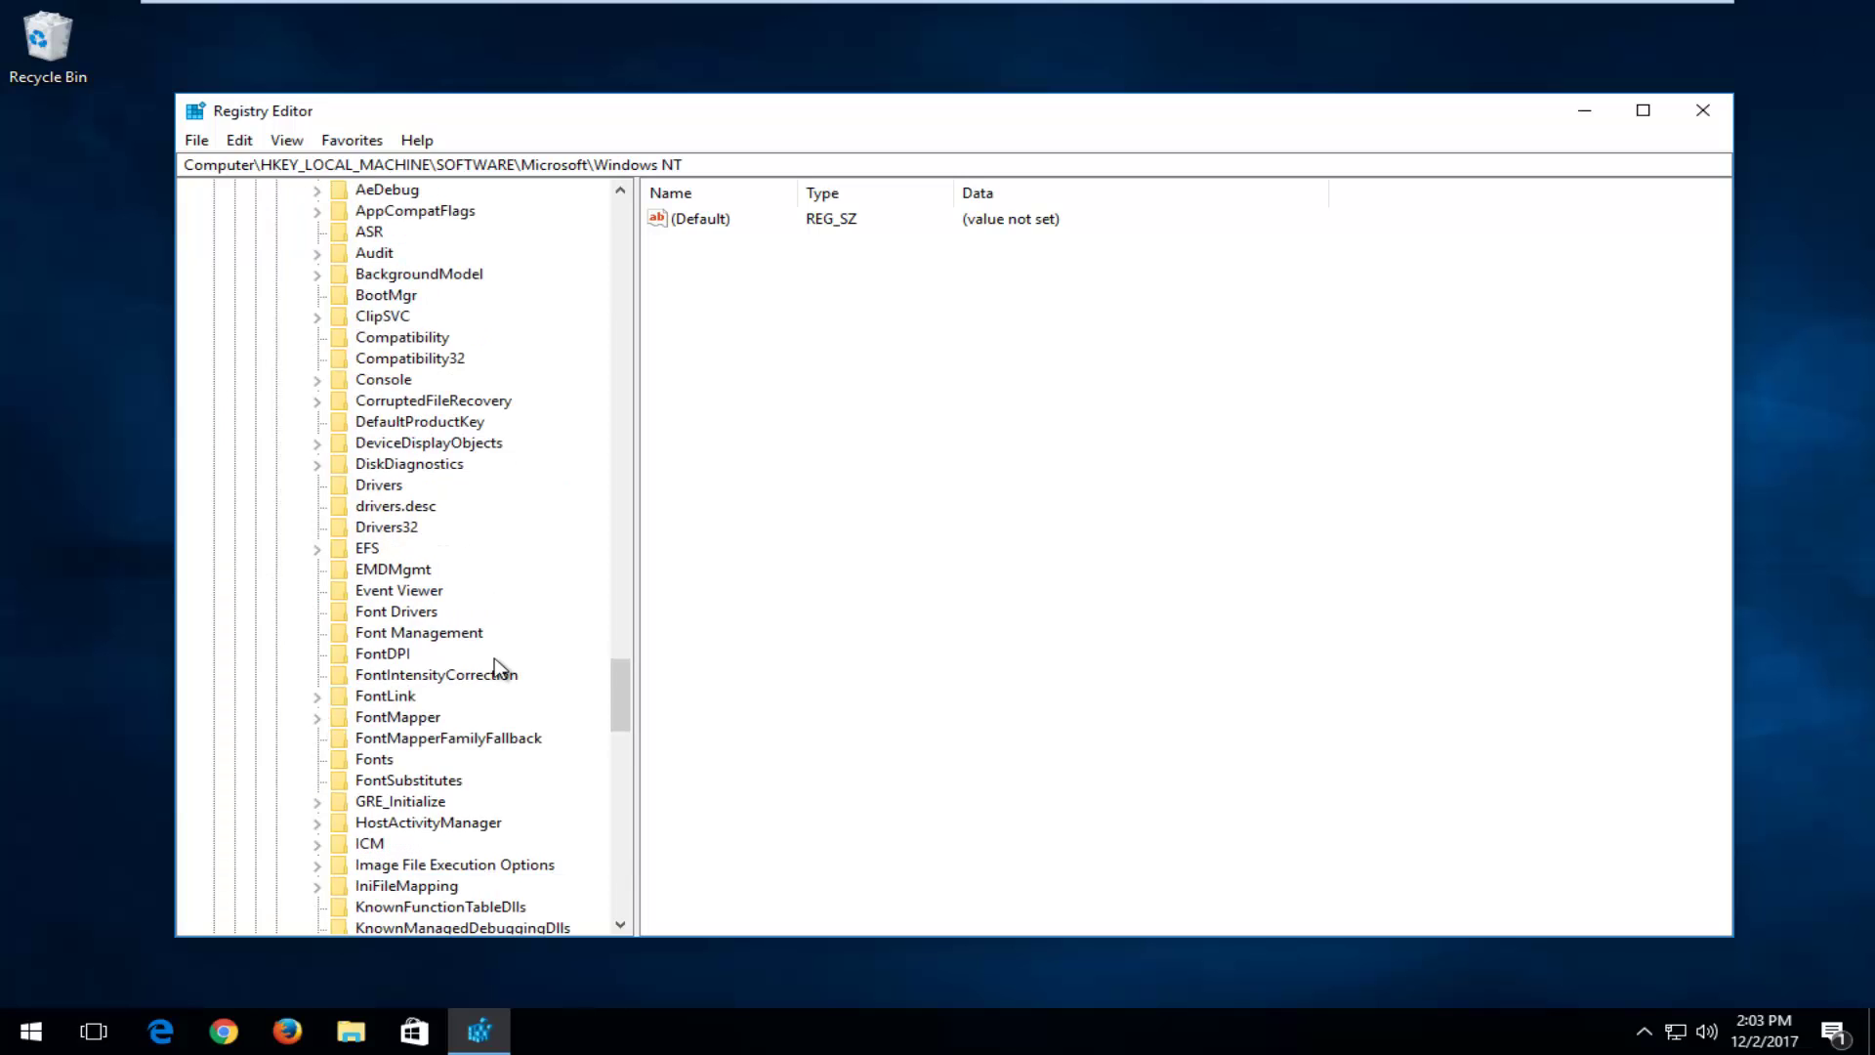
{"action": "left_click", "coordinate": [393, 676]}
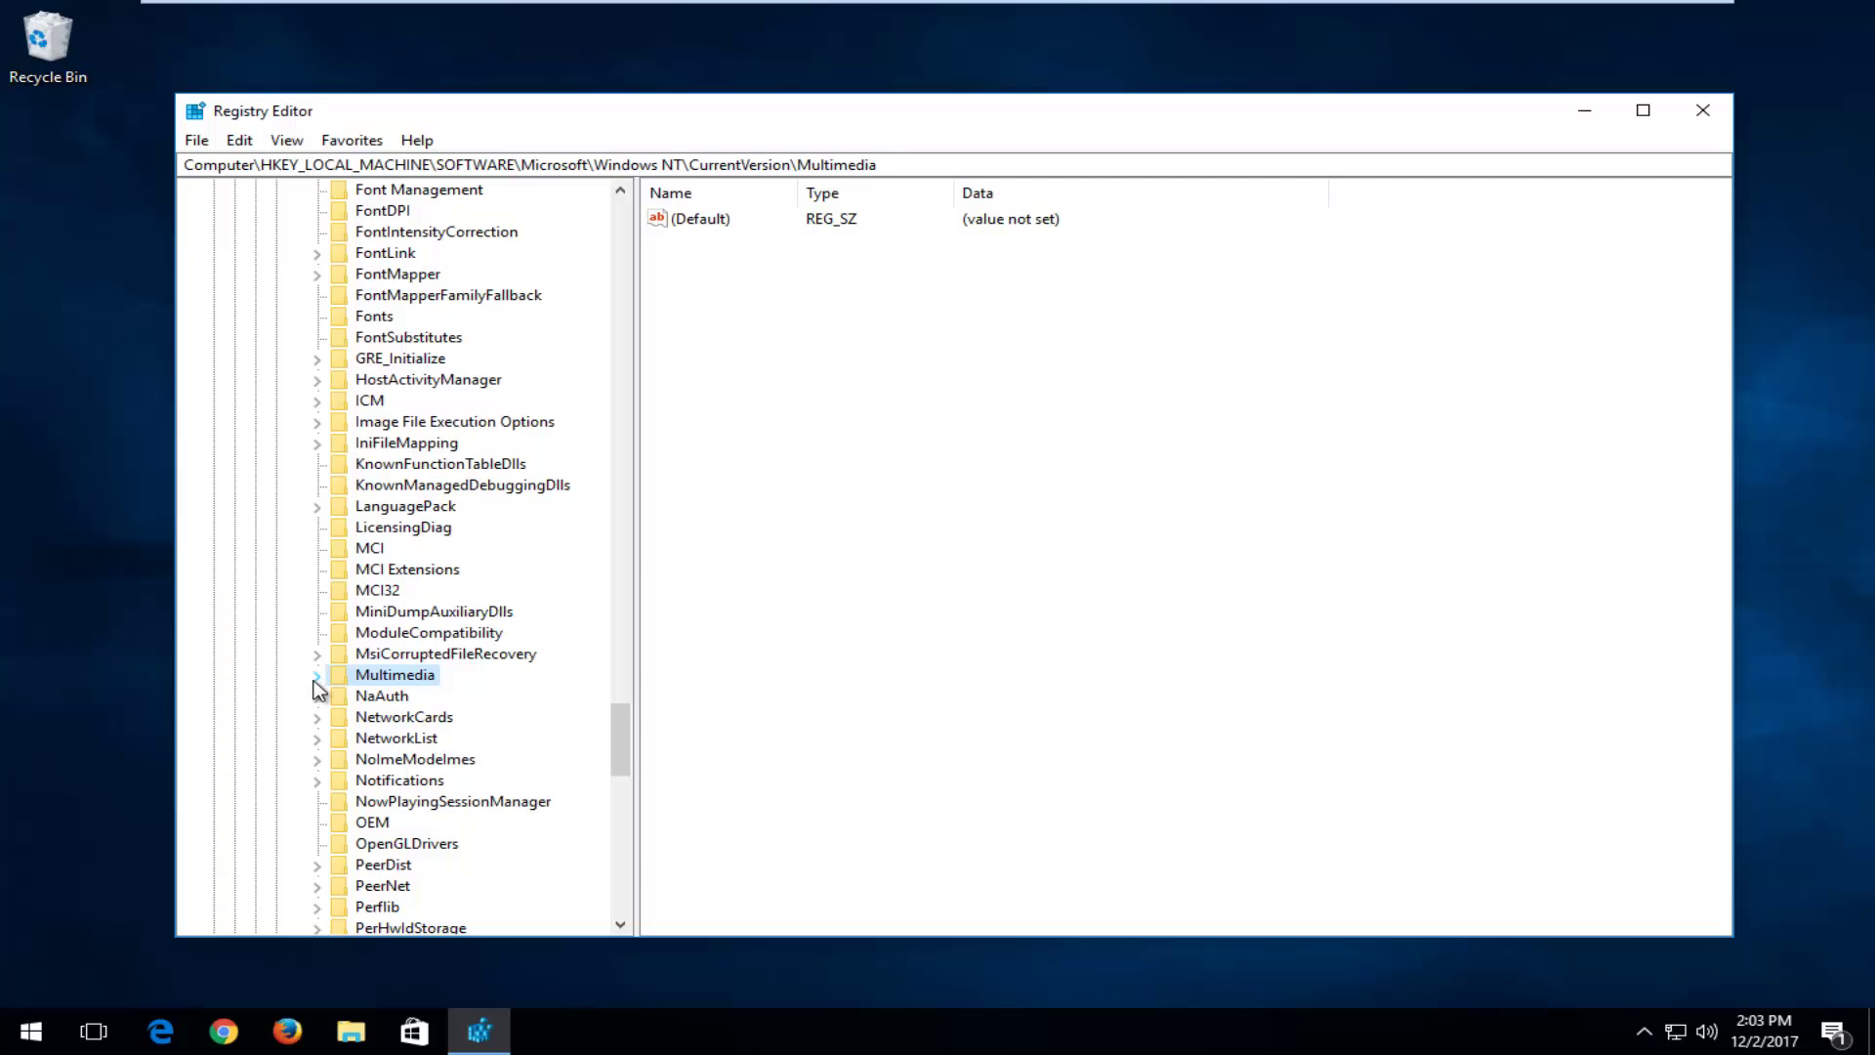
{"action": "left_click", "coordinate": [315, 677]}
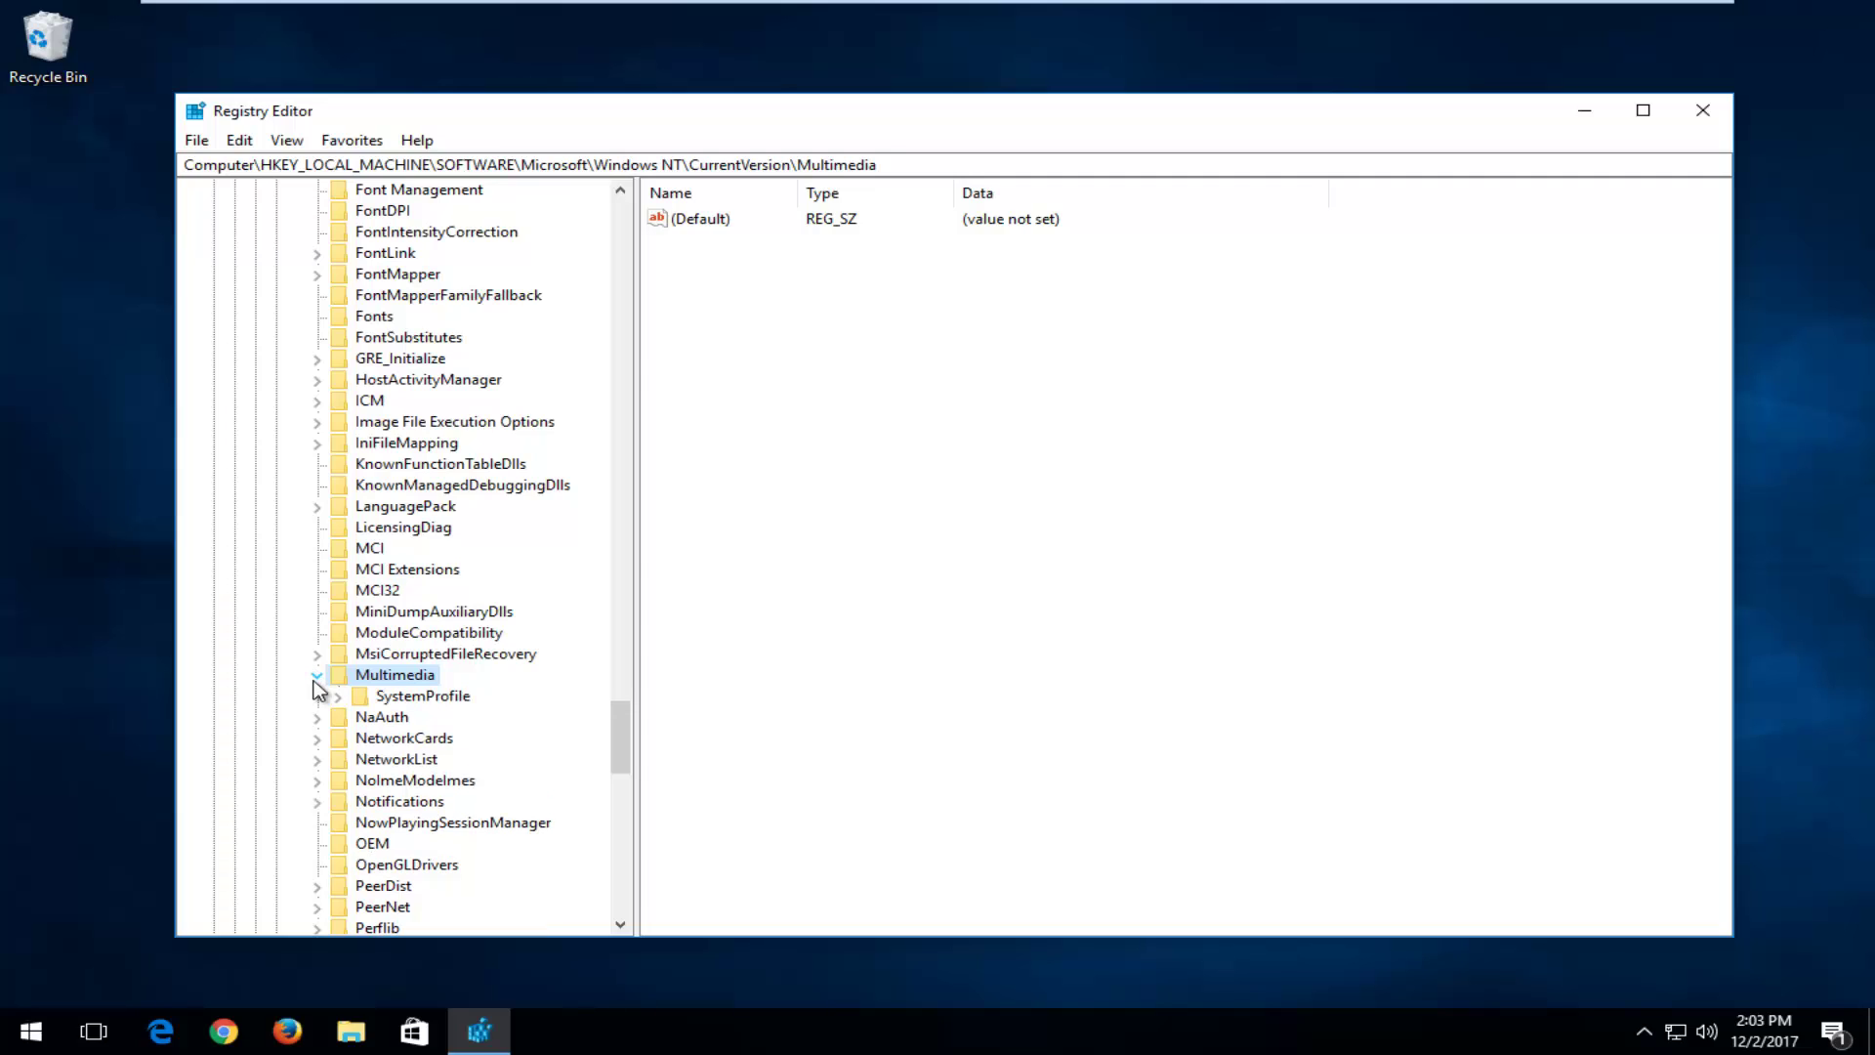
{"action": "left_click", "coordinate": [406, 699]}
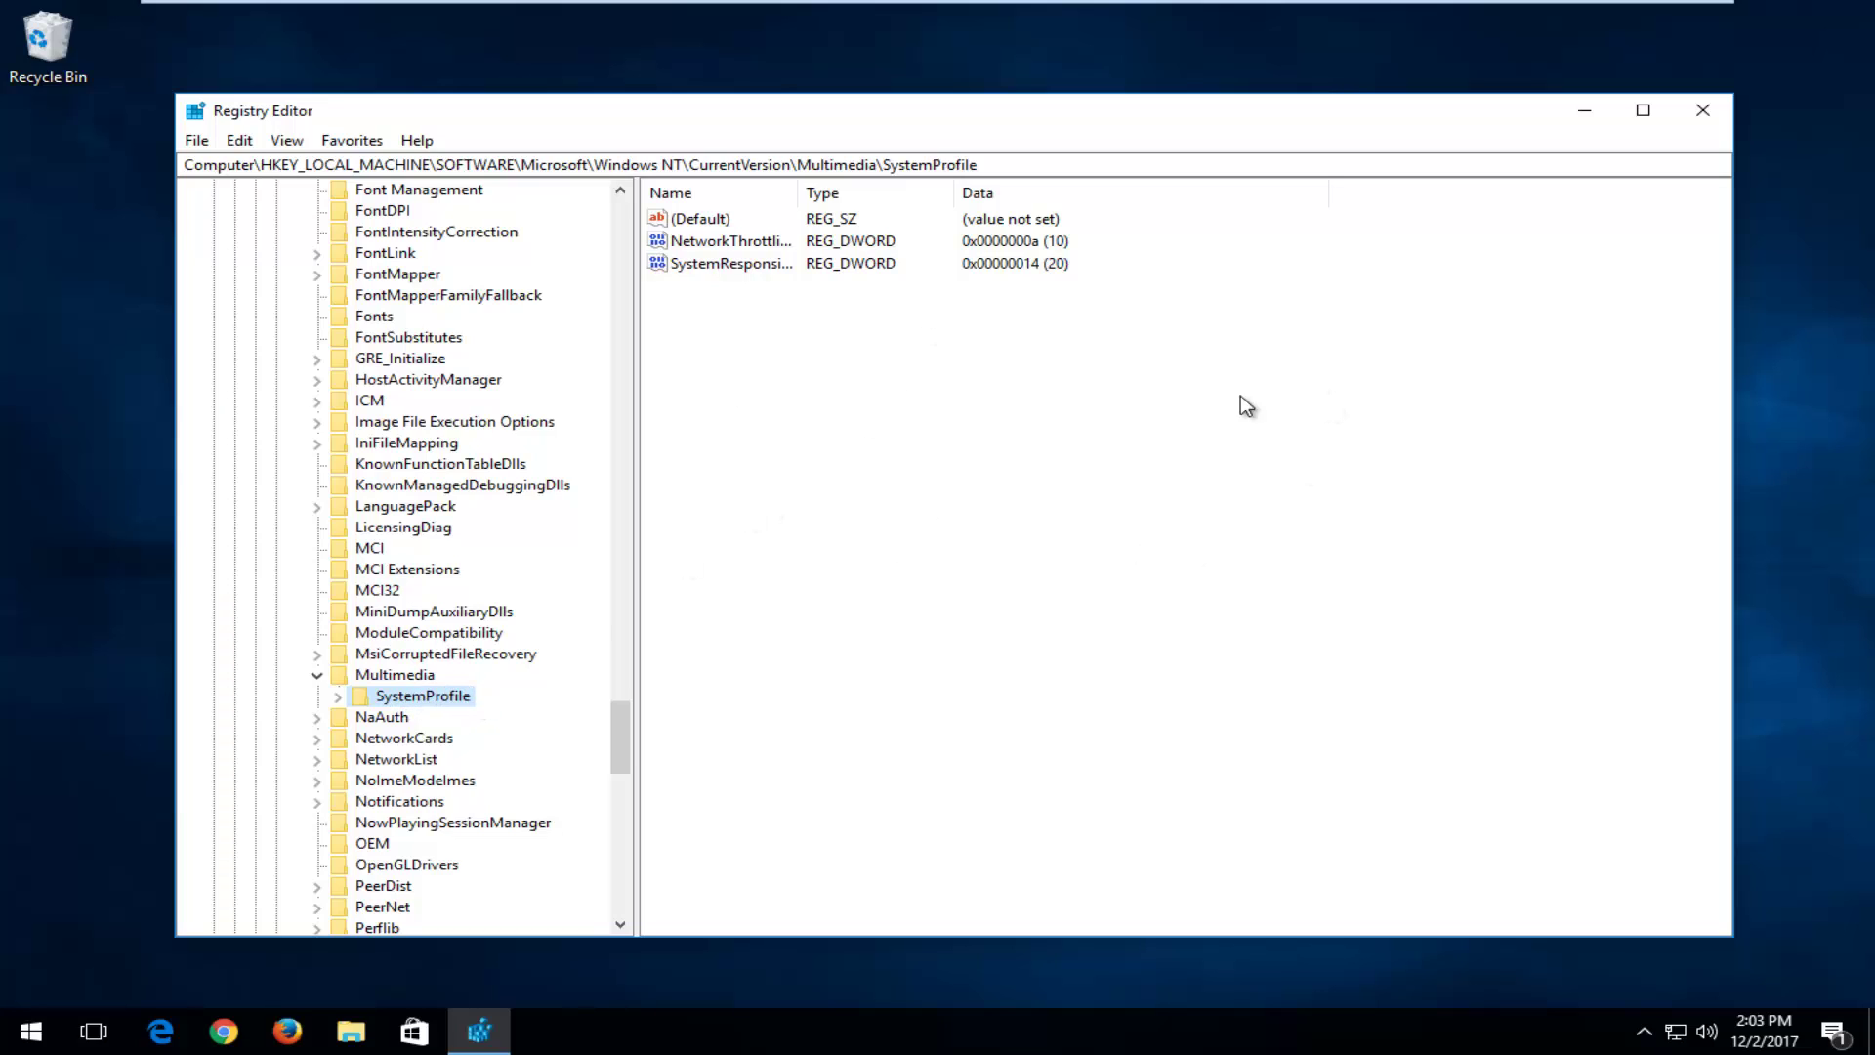
{"action": "left_click_drag", "start_coordinate": [799, 192], "coordinate": [954, 193]}
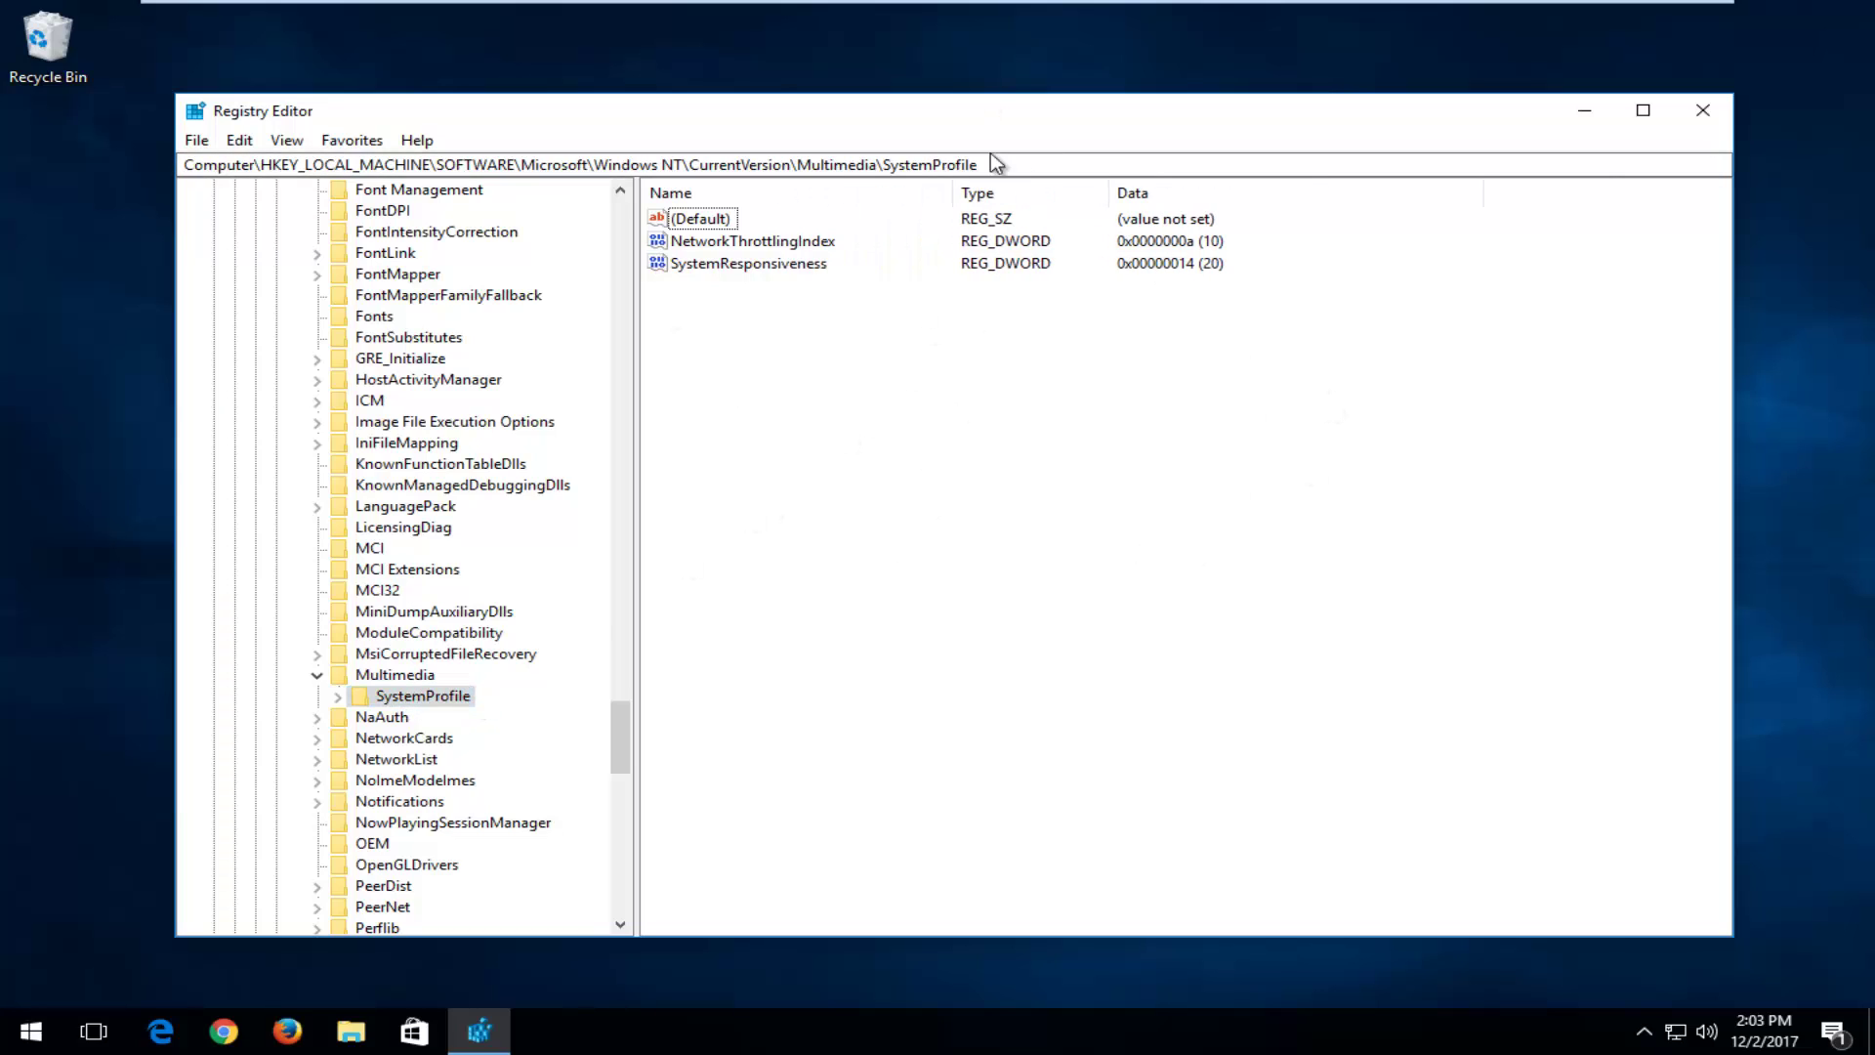
Step: Set the NetworkThrottlingIndex value data to hexadecimal FFFFFFFF and save it
{"action": "left_click", "coordinate": [702, 244]}
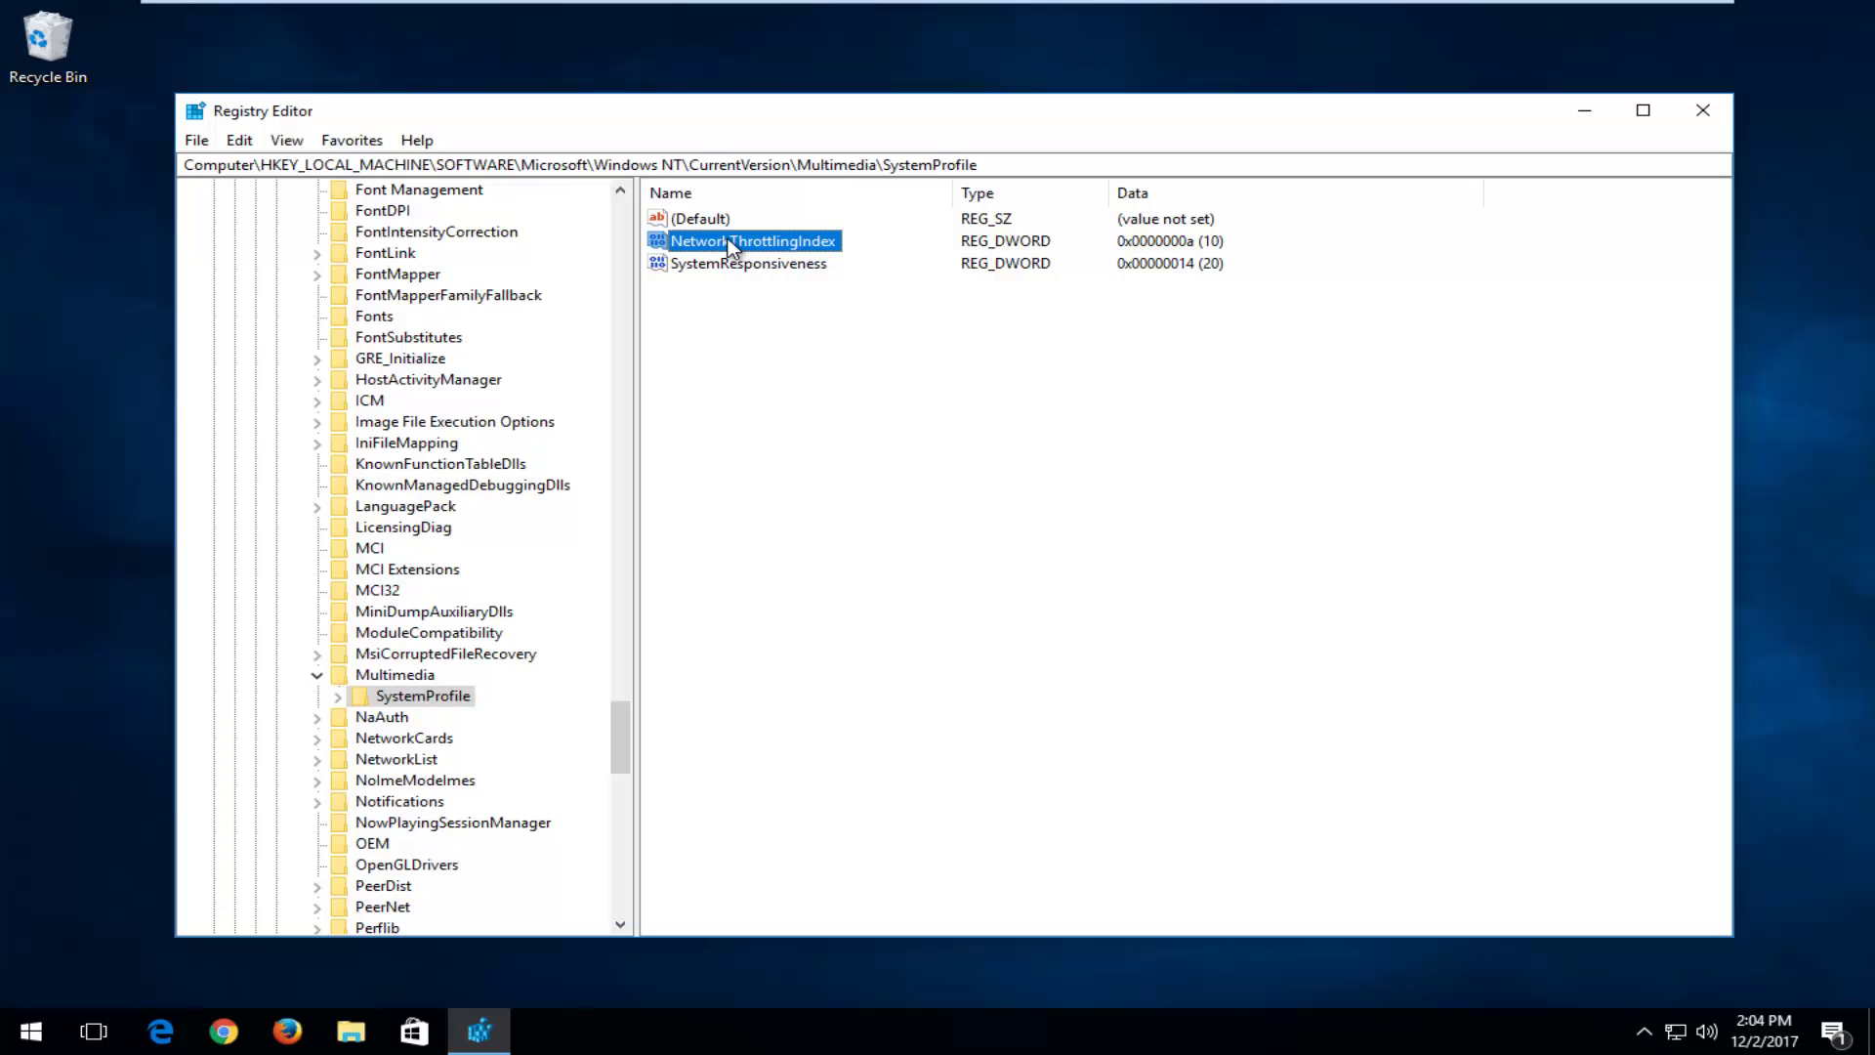
{"action": "double_click", "coordinate": [732, 244]}
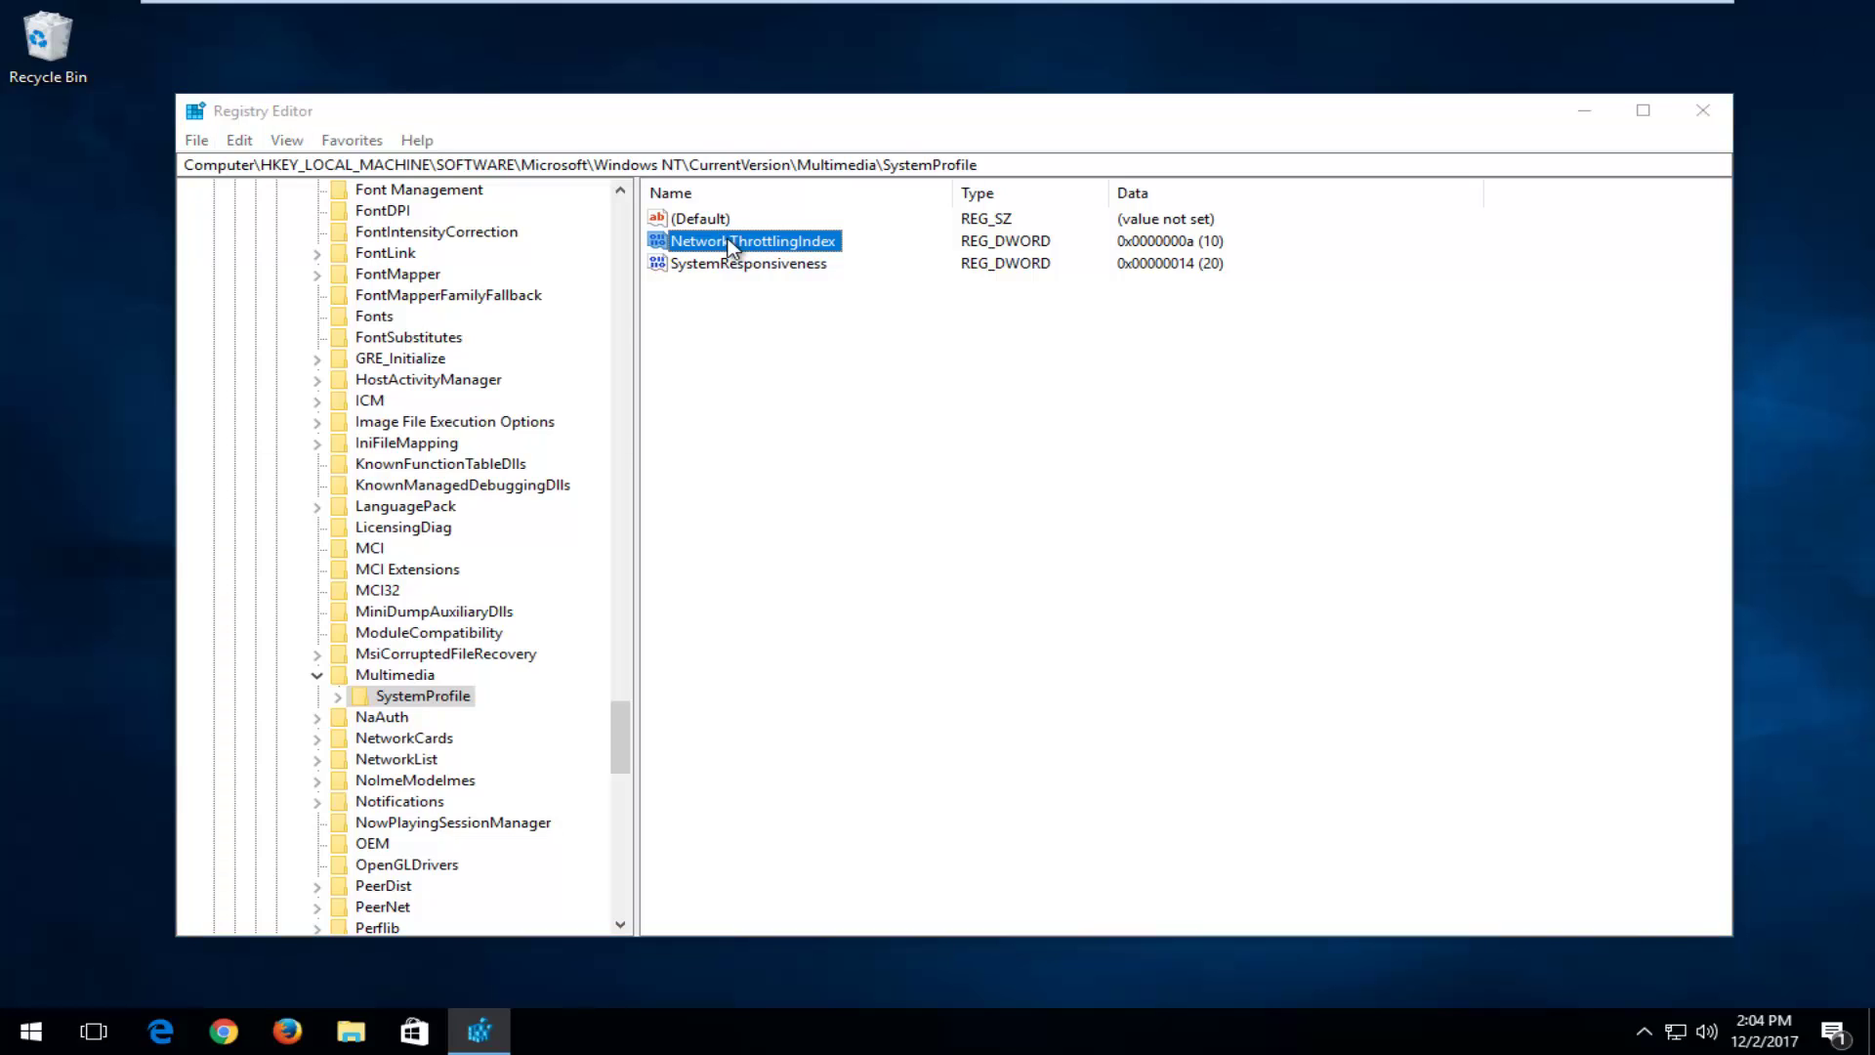
{"action": "left_click_drag", "start_coordinate": [445, 217], "coordinate": [1077, 314]}
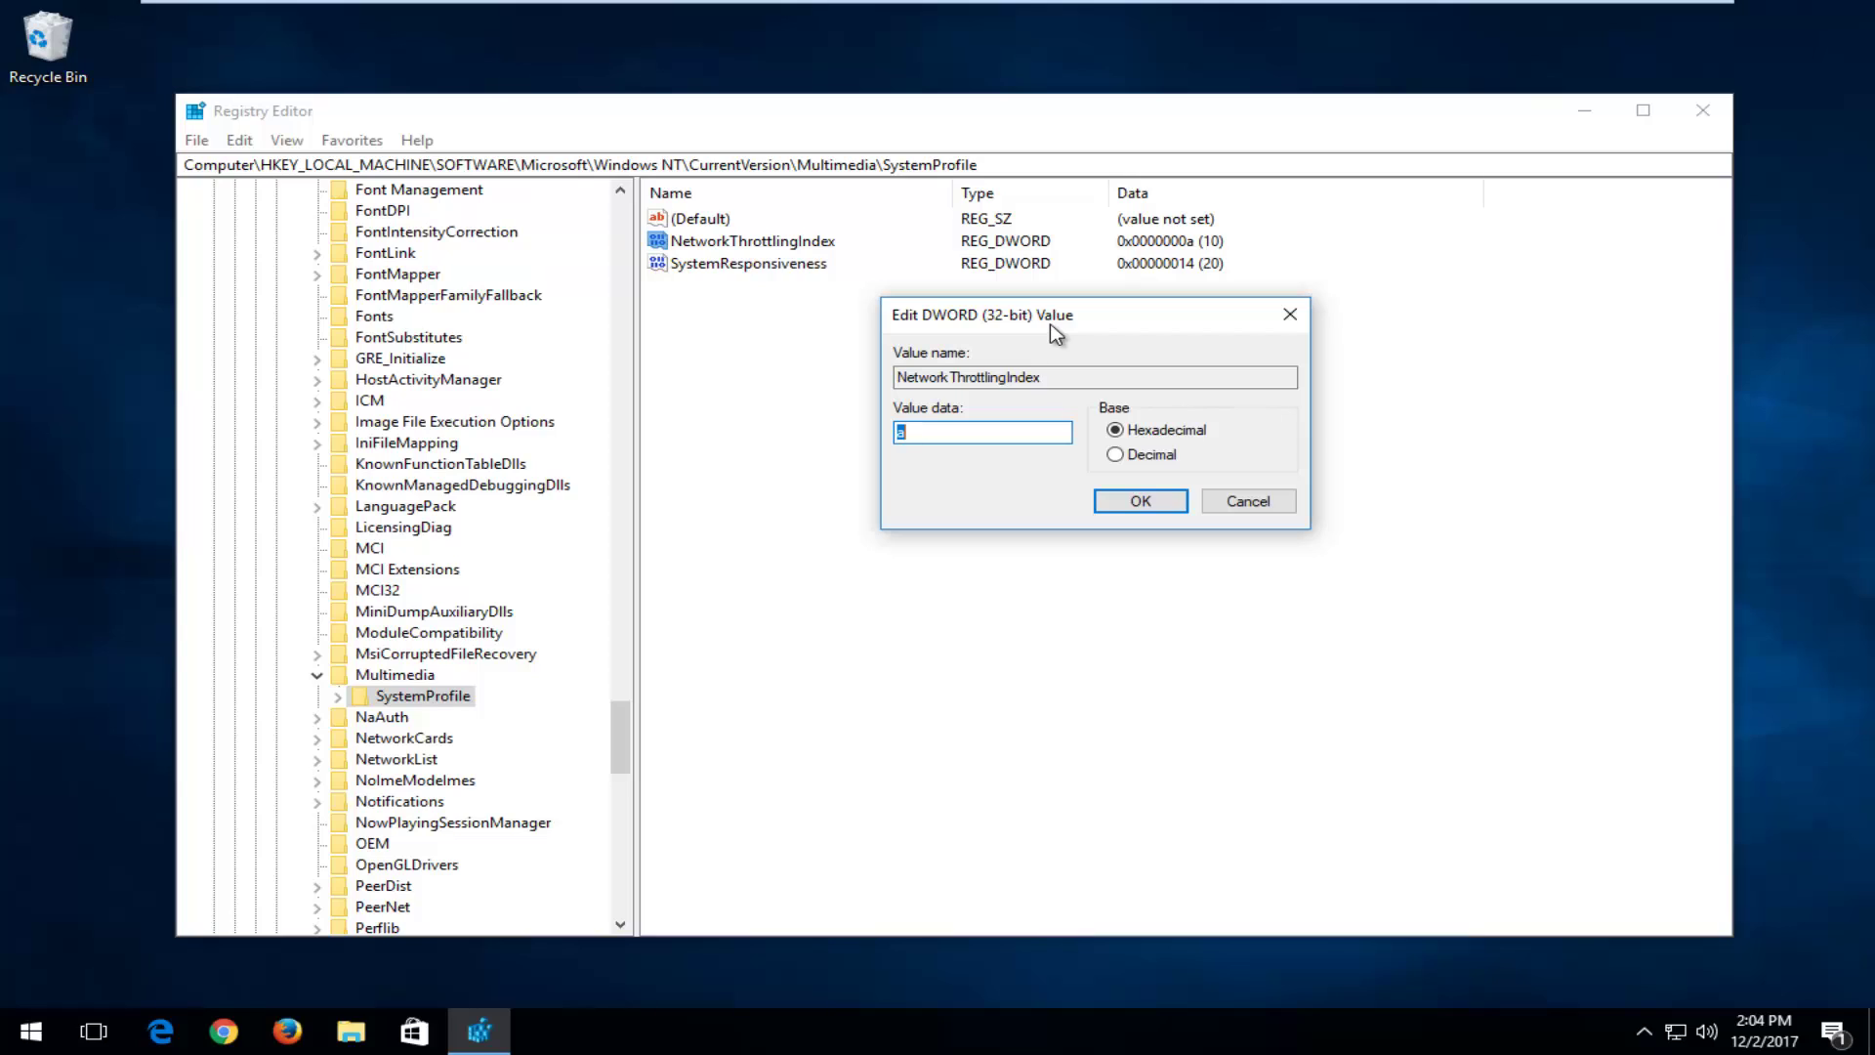
{"action": "type", "text": "ff"}
{"action": "key", "text": "BackSpace"}
{"action": "key", "text": "BackSpace"}
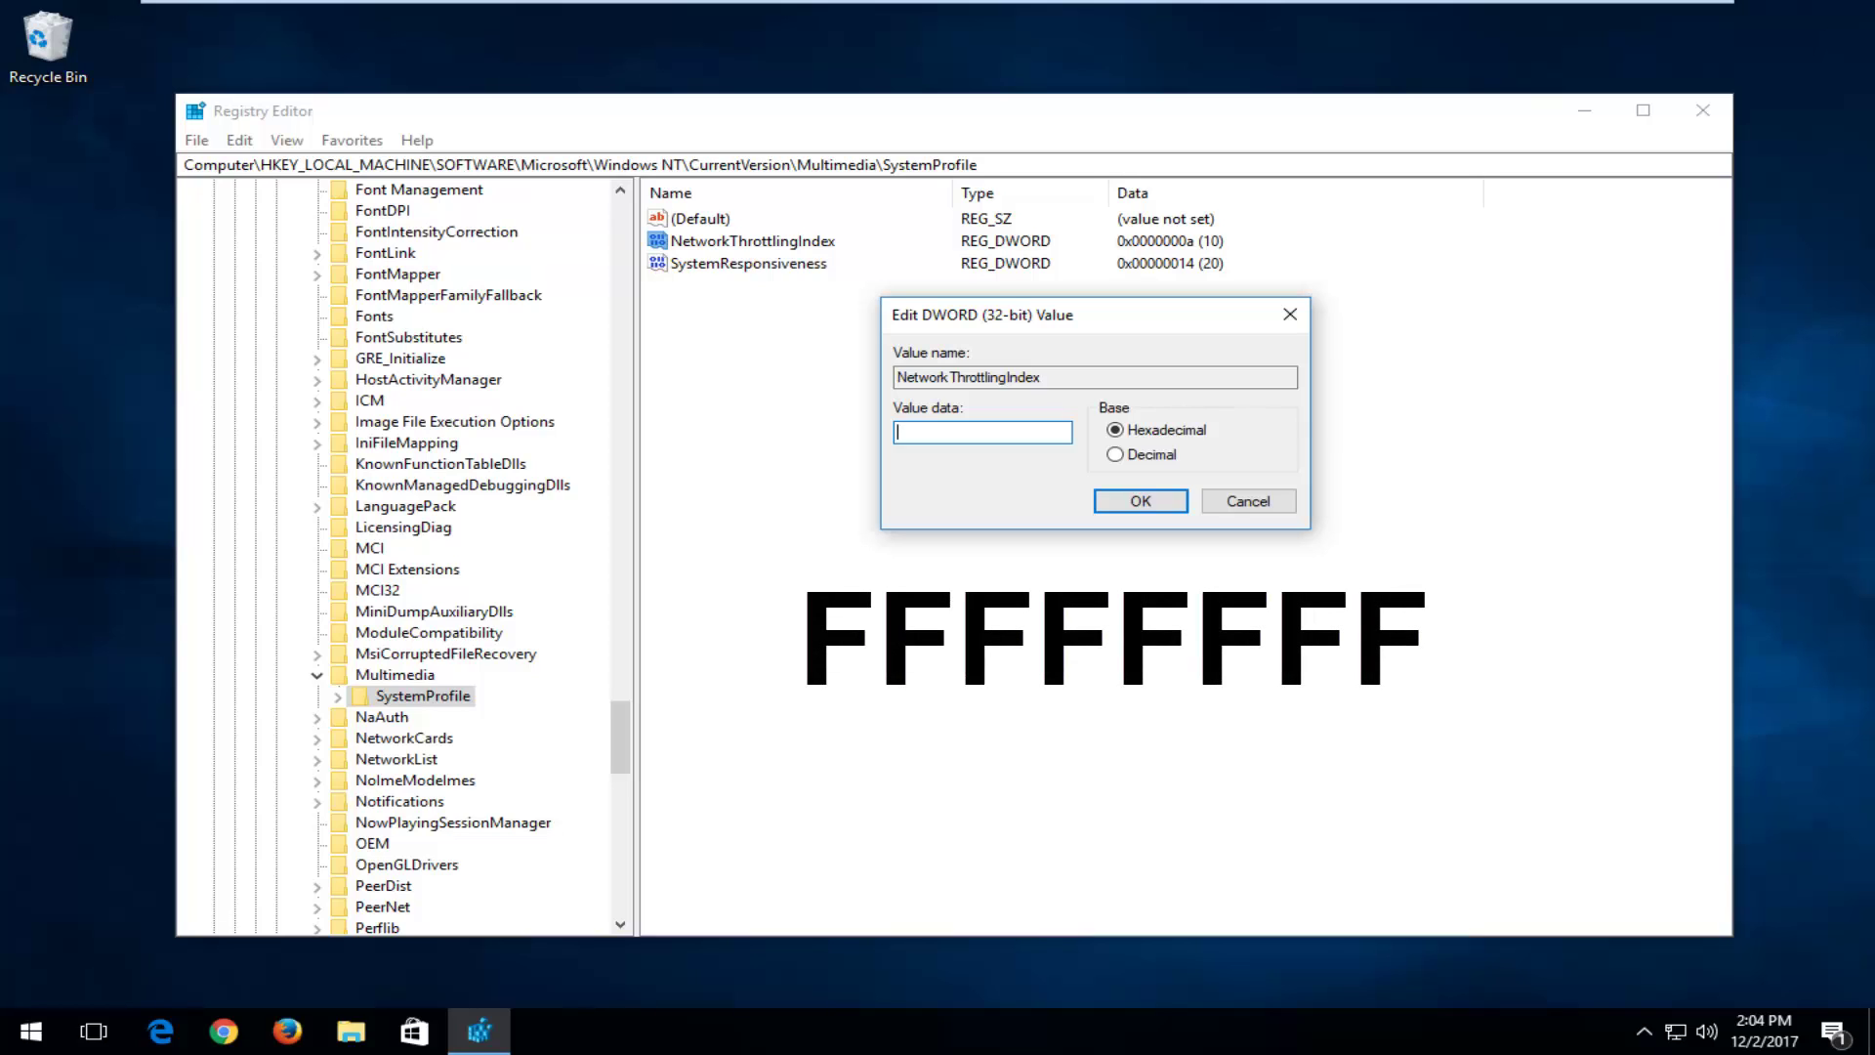
{"action": "type", "text": "FFFFFFFF"}
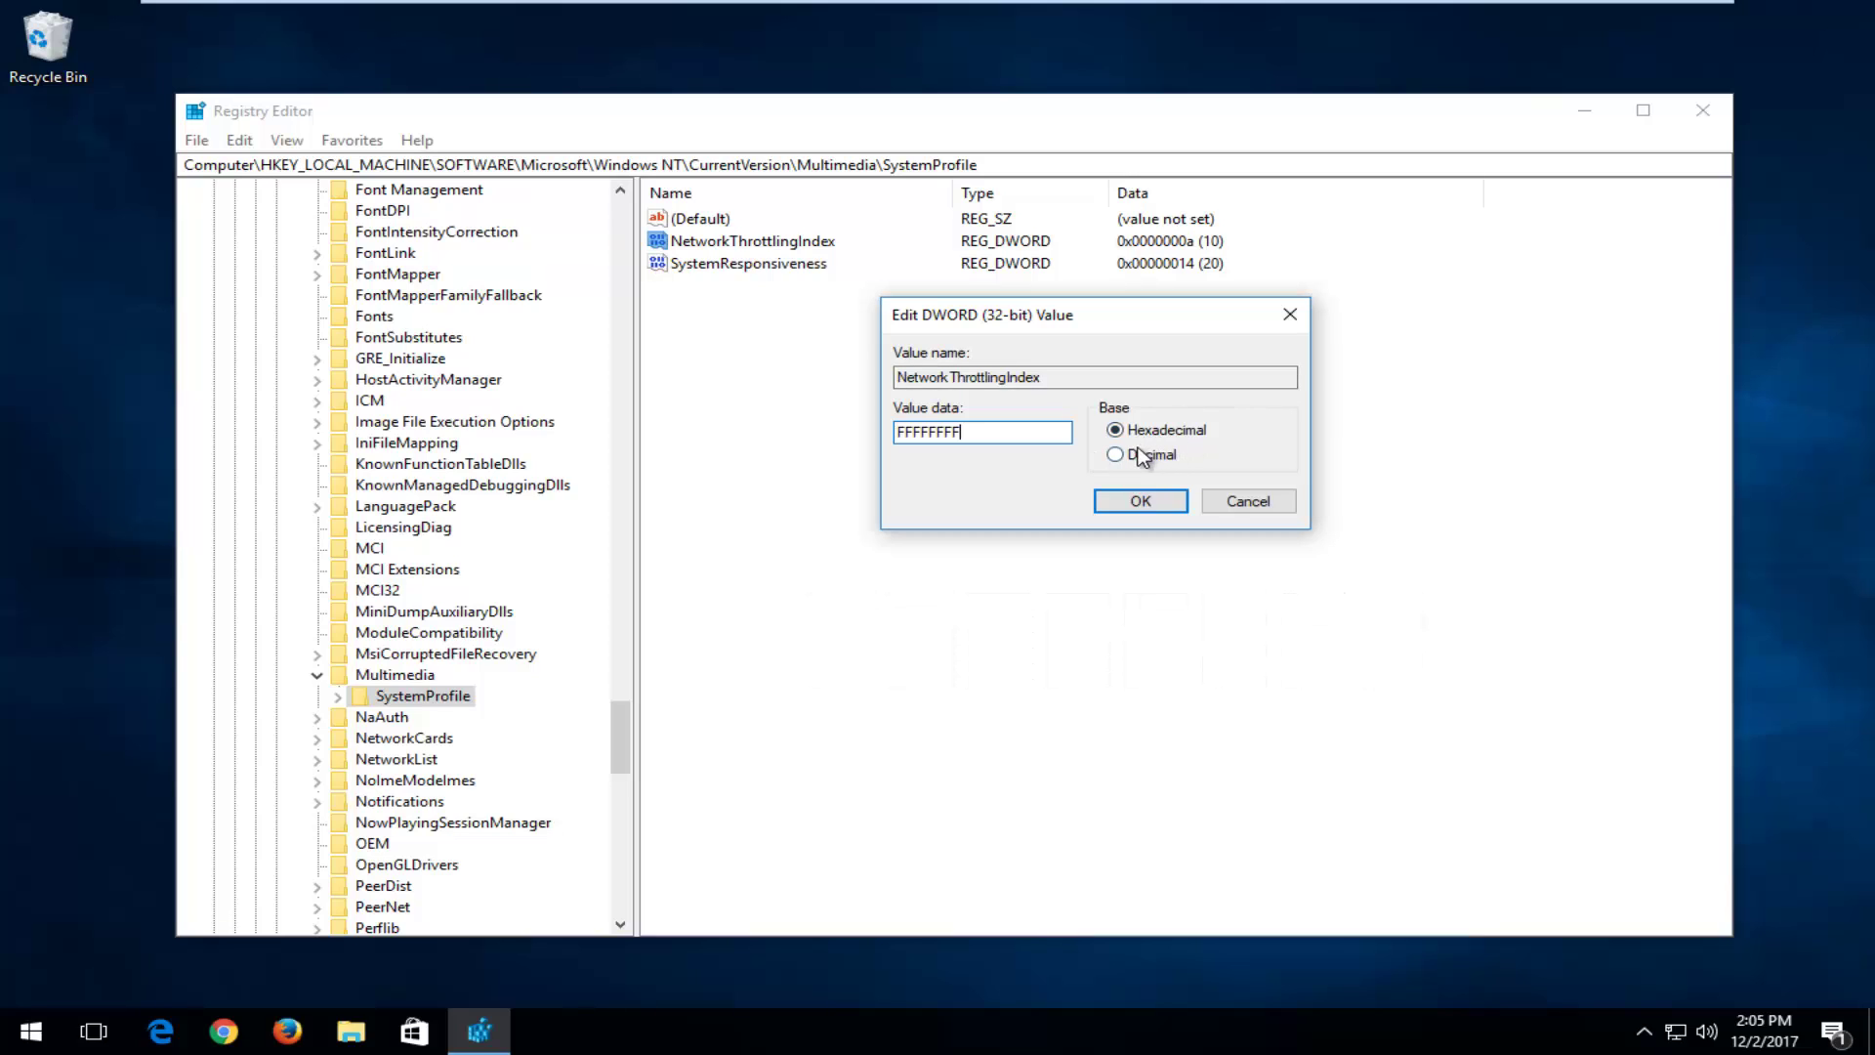
{"action": "left_click", "coordinate": [1134, 501]}
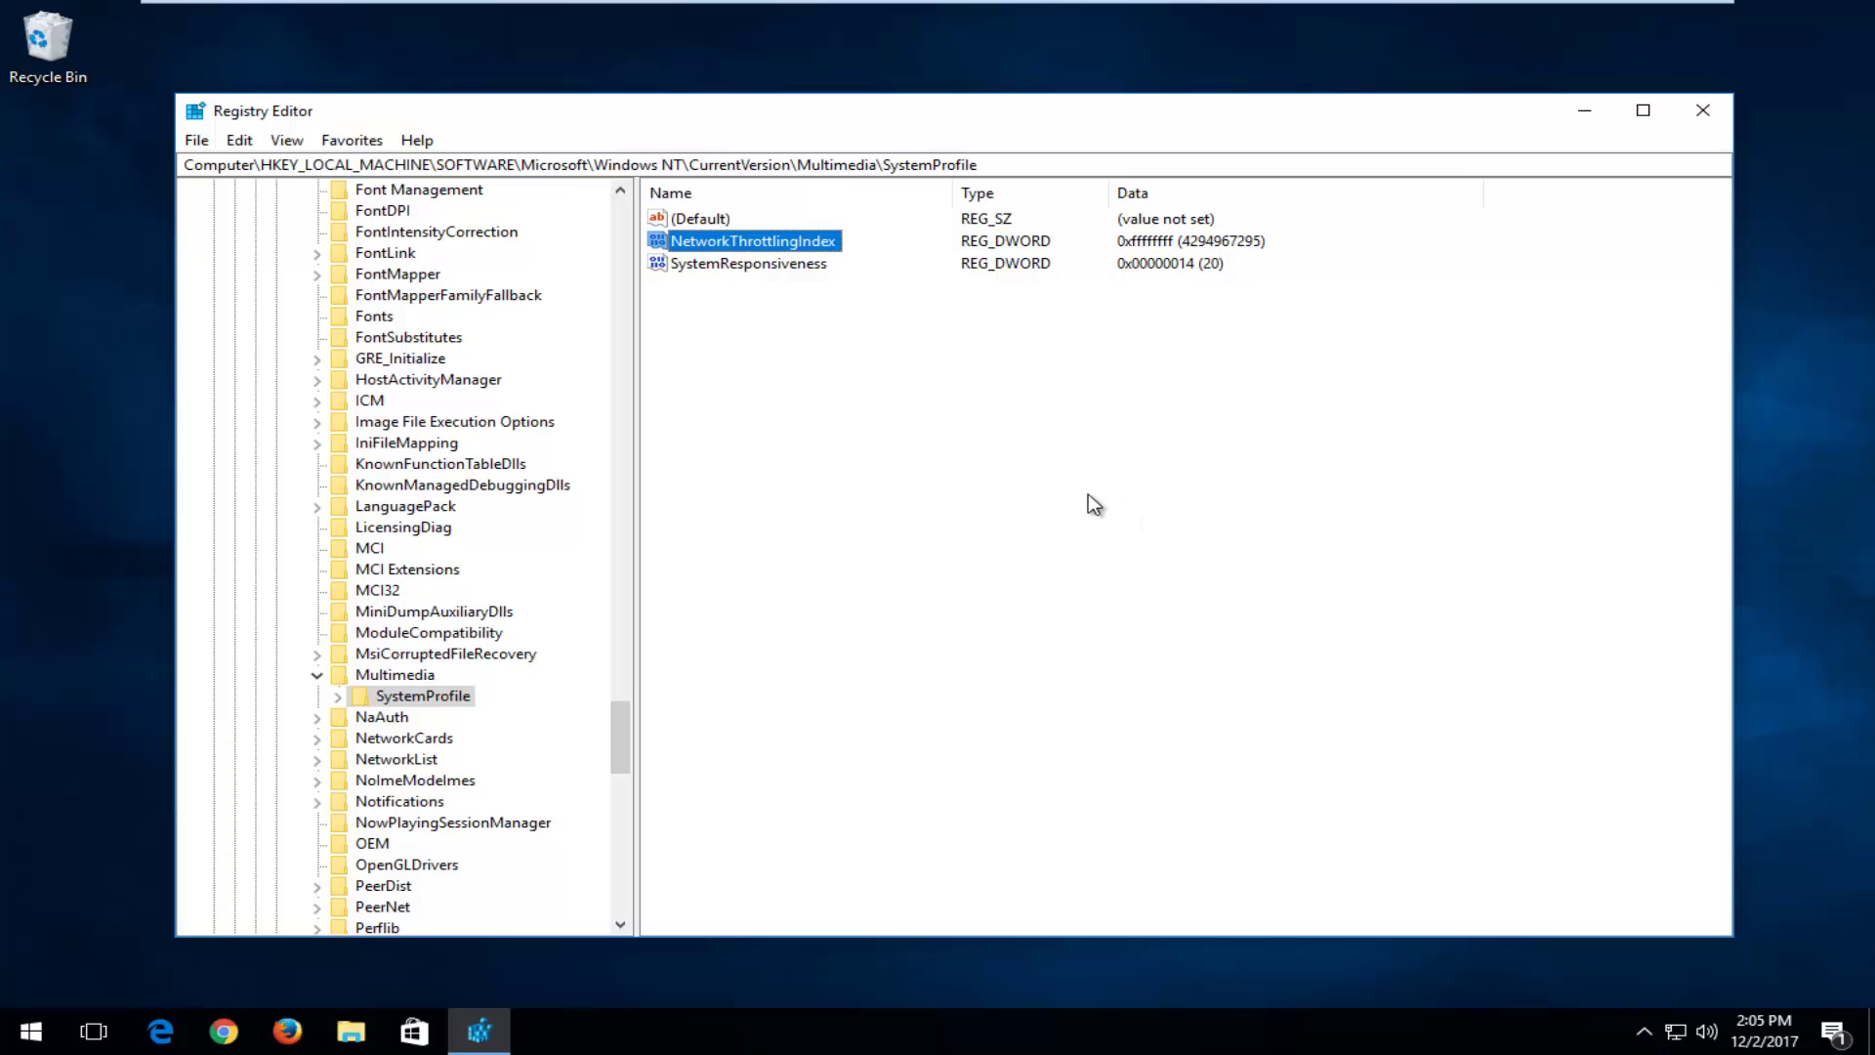
Step: Collapse the expanded Multimedia, Microsoft, SOFTWARE and HKEY_LOCAL_MACHINE branches of the registry tree
{"action": "left_click", "coordinate": [318, 675]}
{"action": "left_click_drag", "start_coordinate": [618, 728], "coordinate": [633, 244]}
{"action": "left_click", "coordinate": [255, 484]}
{"action": "left_click", "coordinate": [234, 358]}
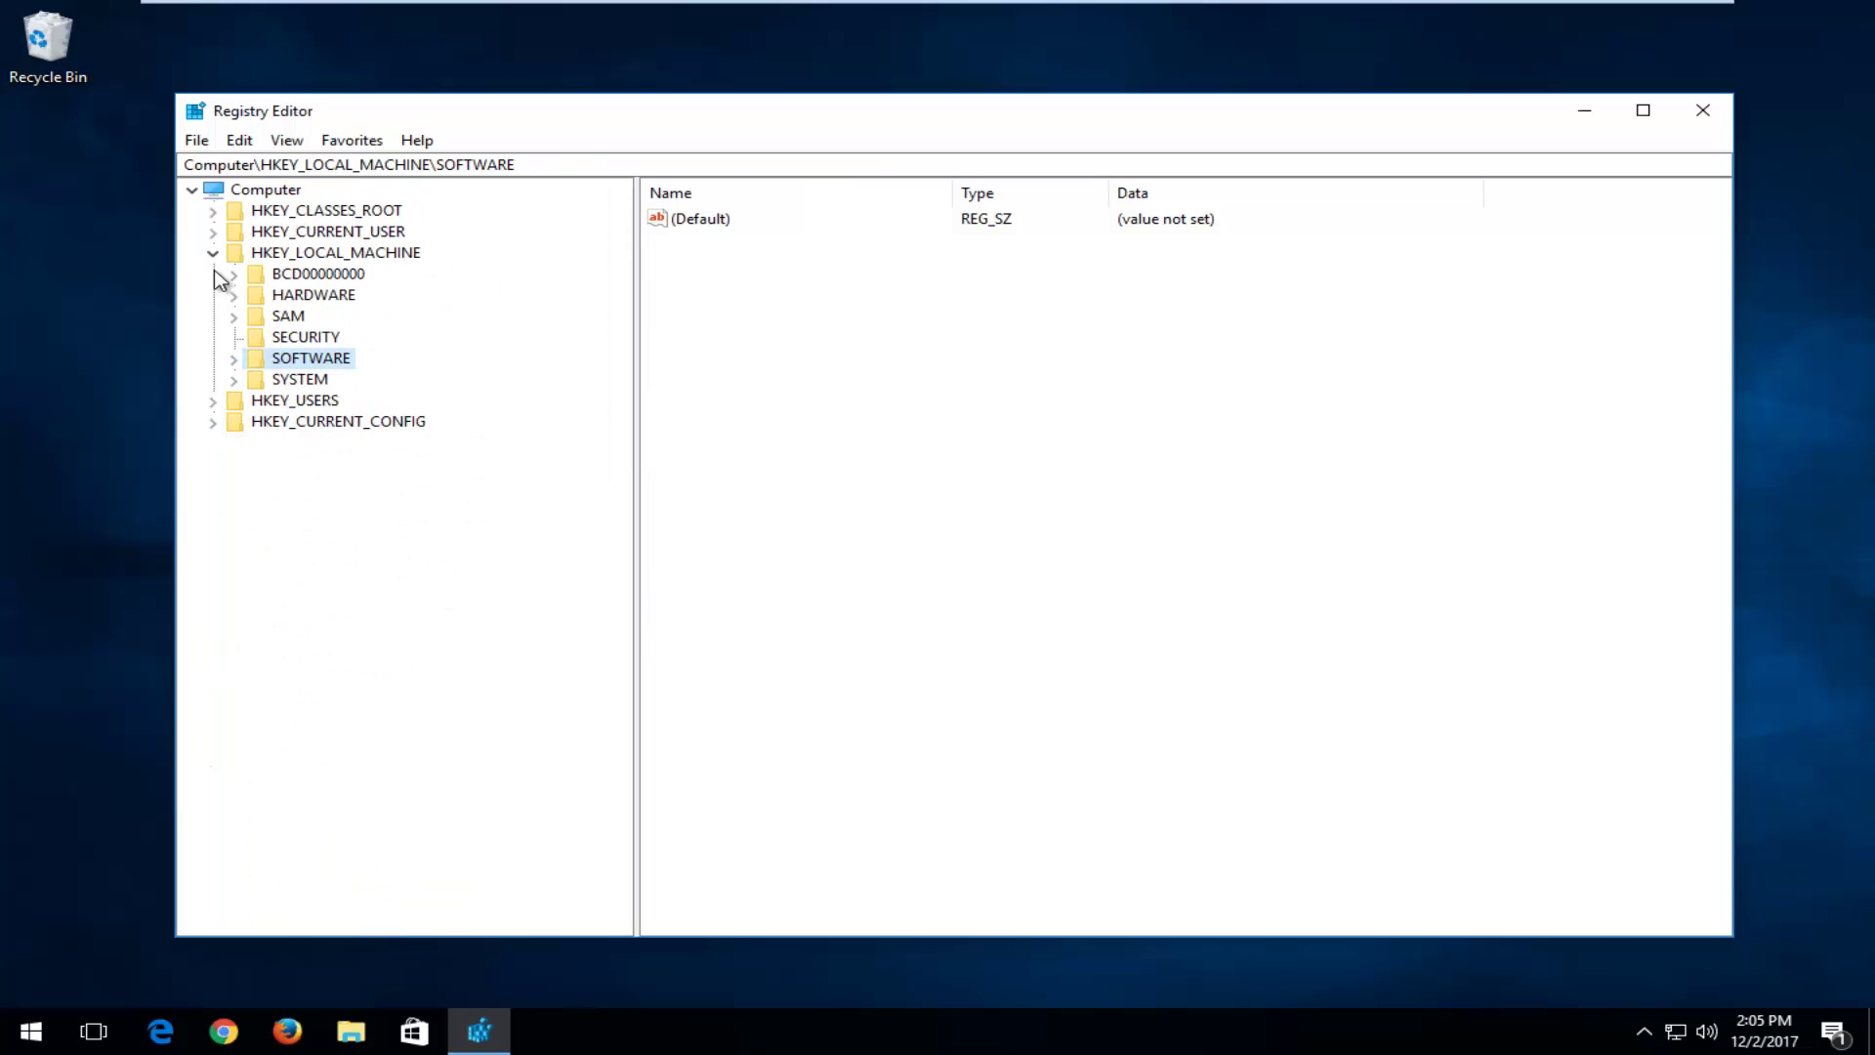
{"action": "left_click", "coordinate": [212, 254]}
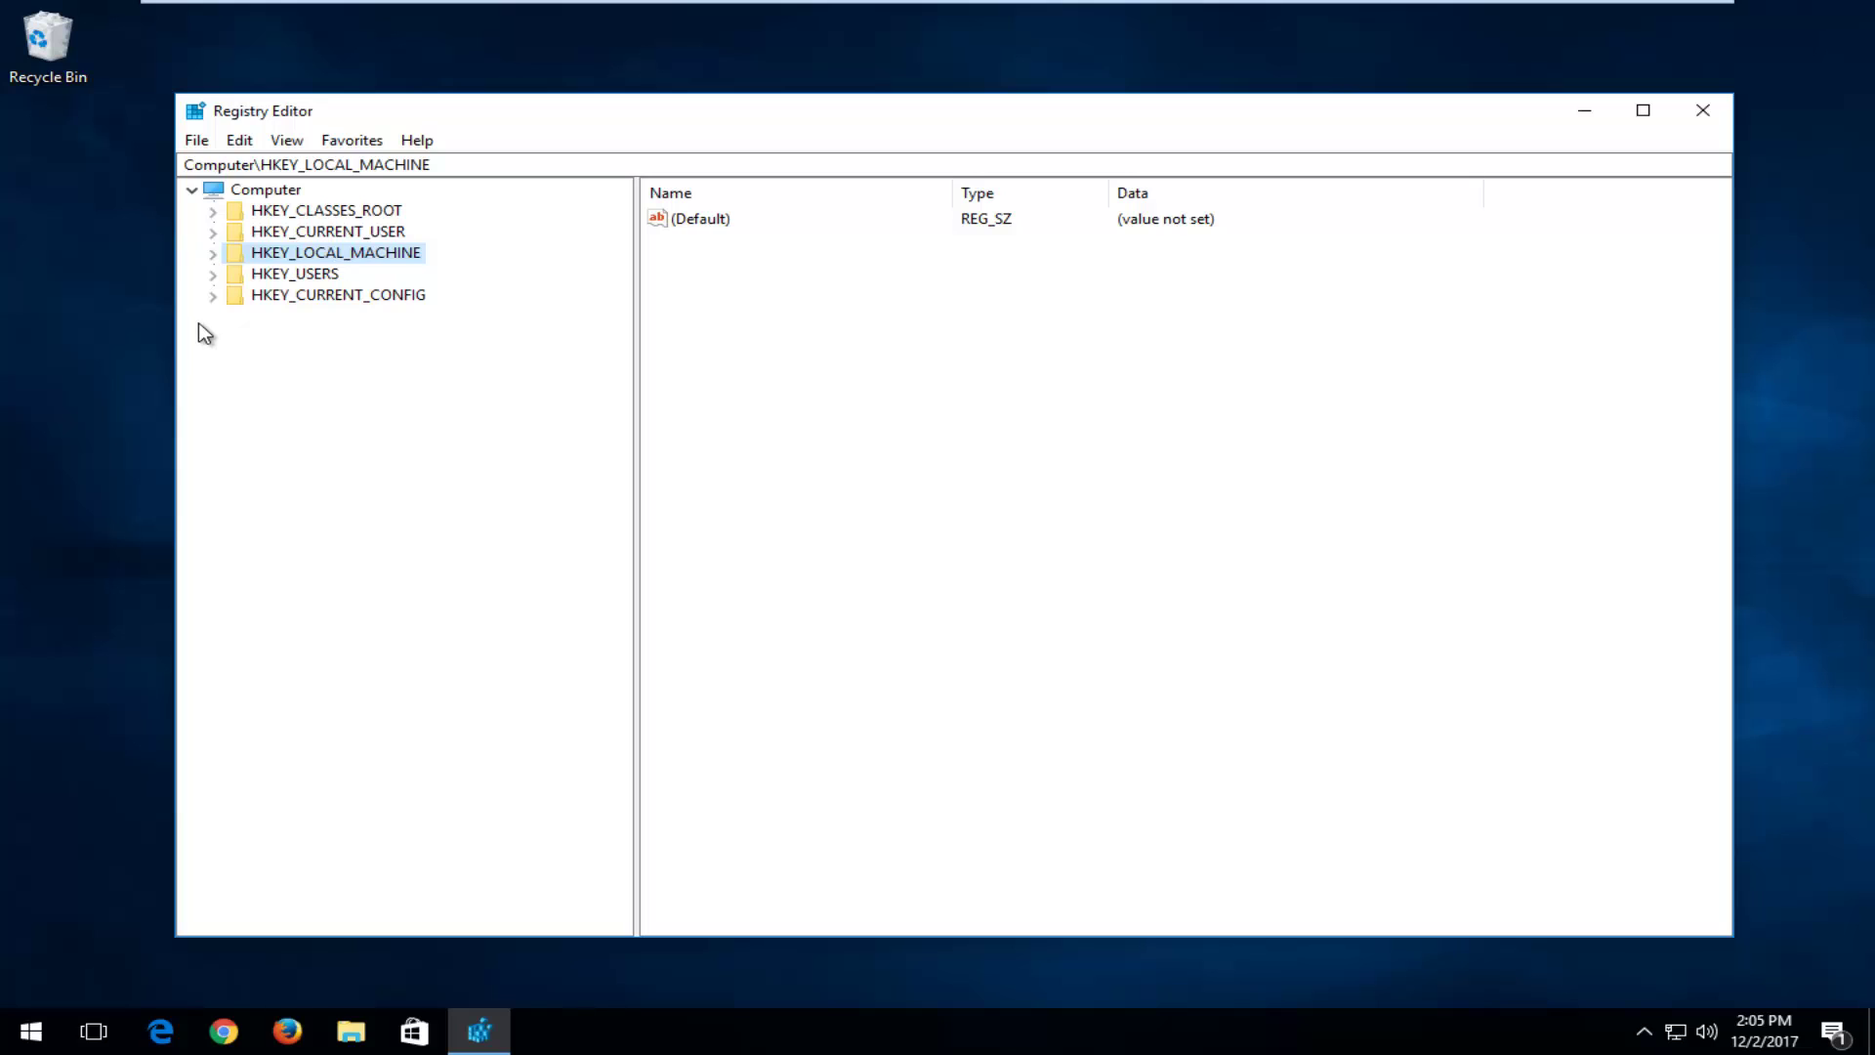
Step: Expand HKEY_LOCAL_MACHINE\SYSTEM\CurrentControlSet\Services in the registry tree
{"action": "left_click", "coordinate": [212, 255]}
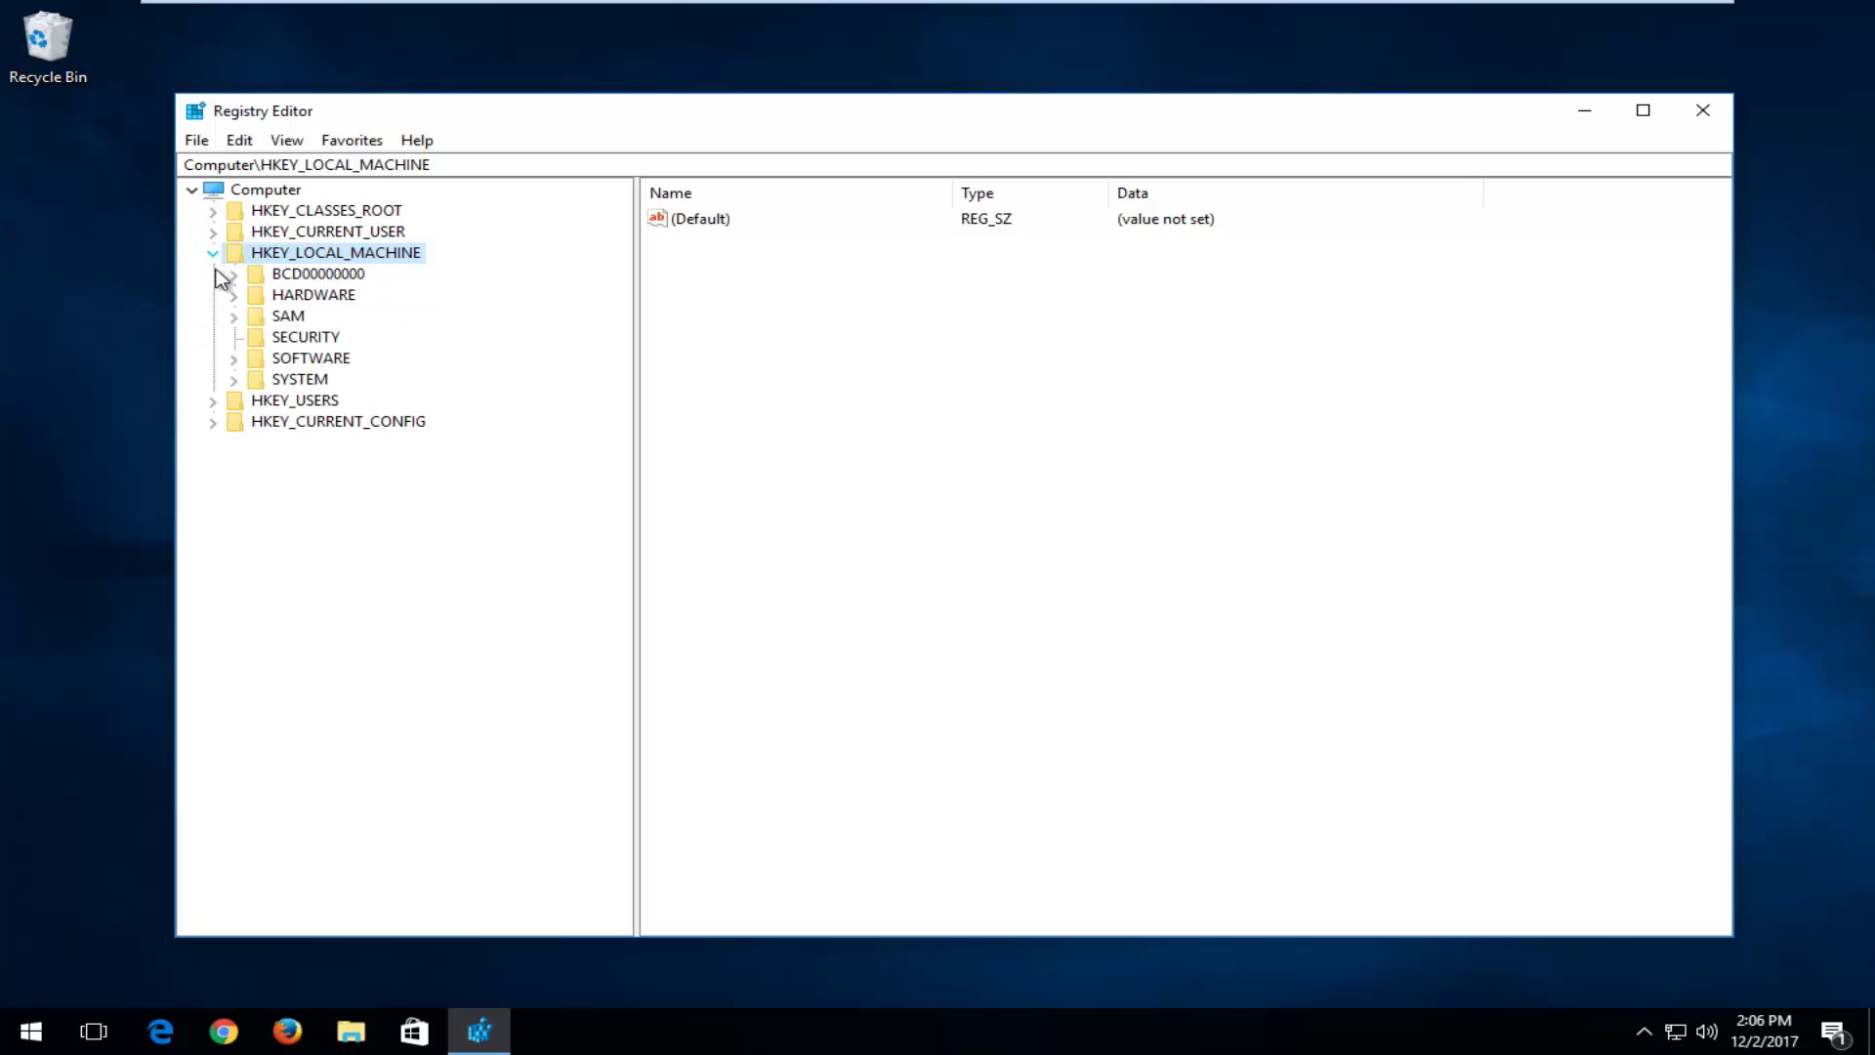
{"action": "left_click", "coordinate": [234, 380]}
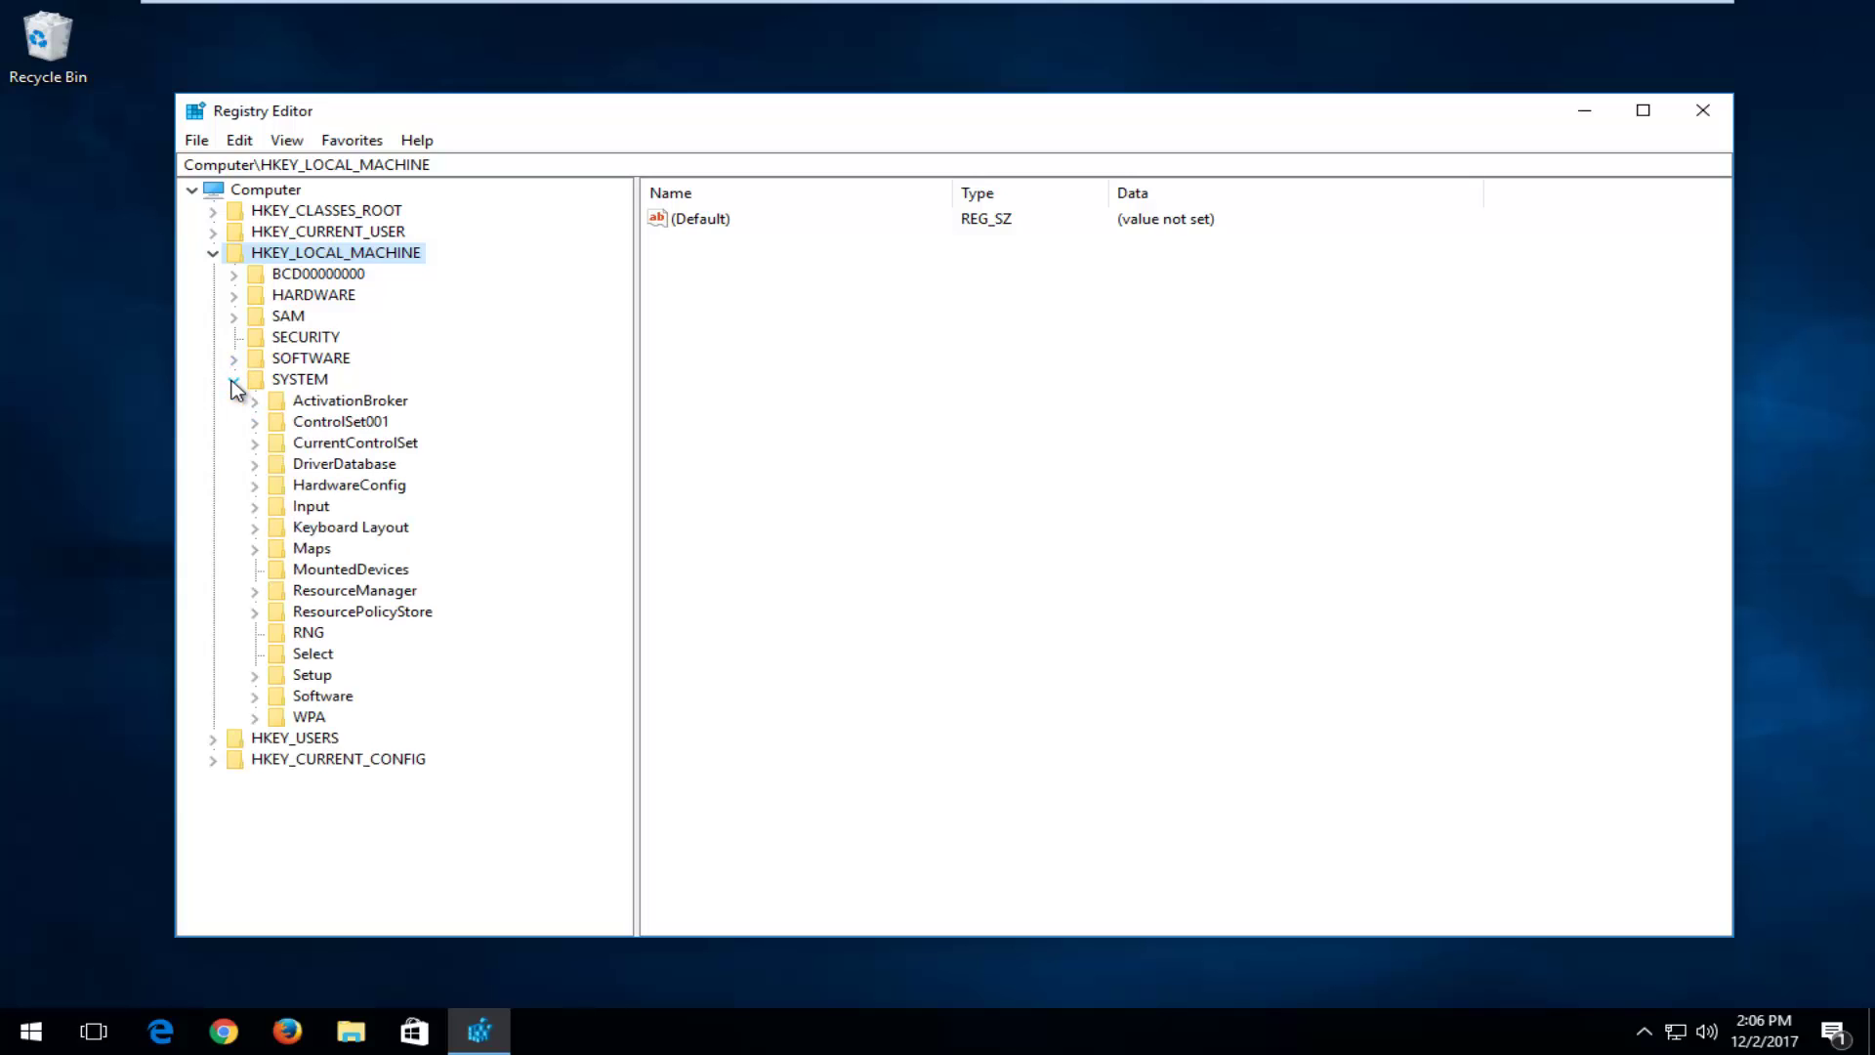
{"action": "left_click", "coordinate": [257, 443]}
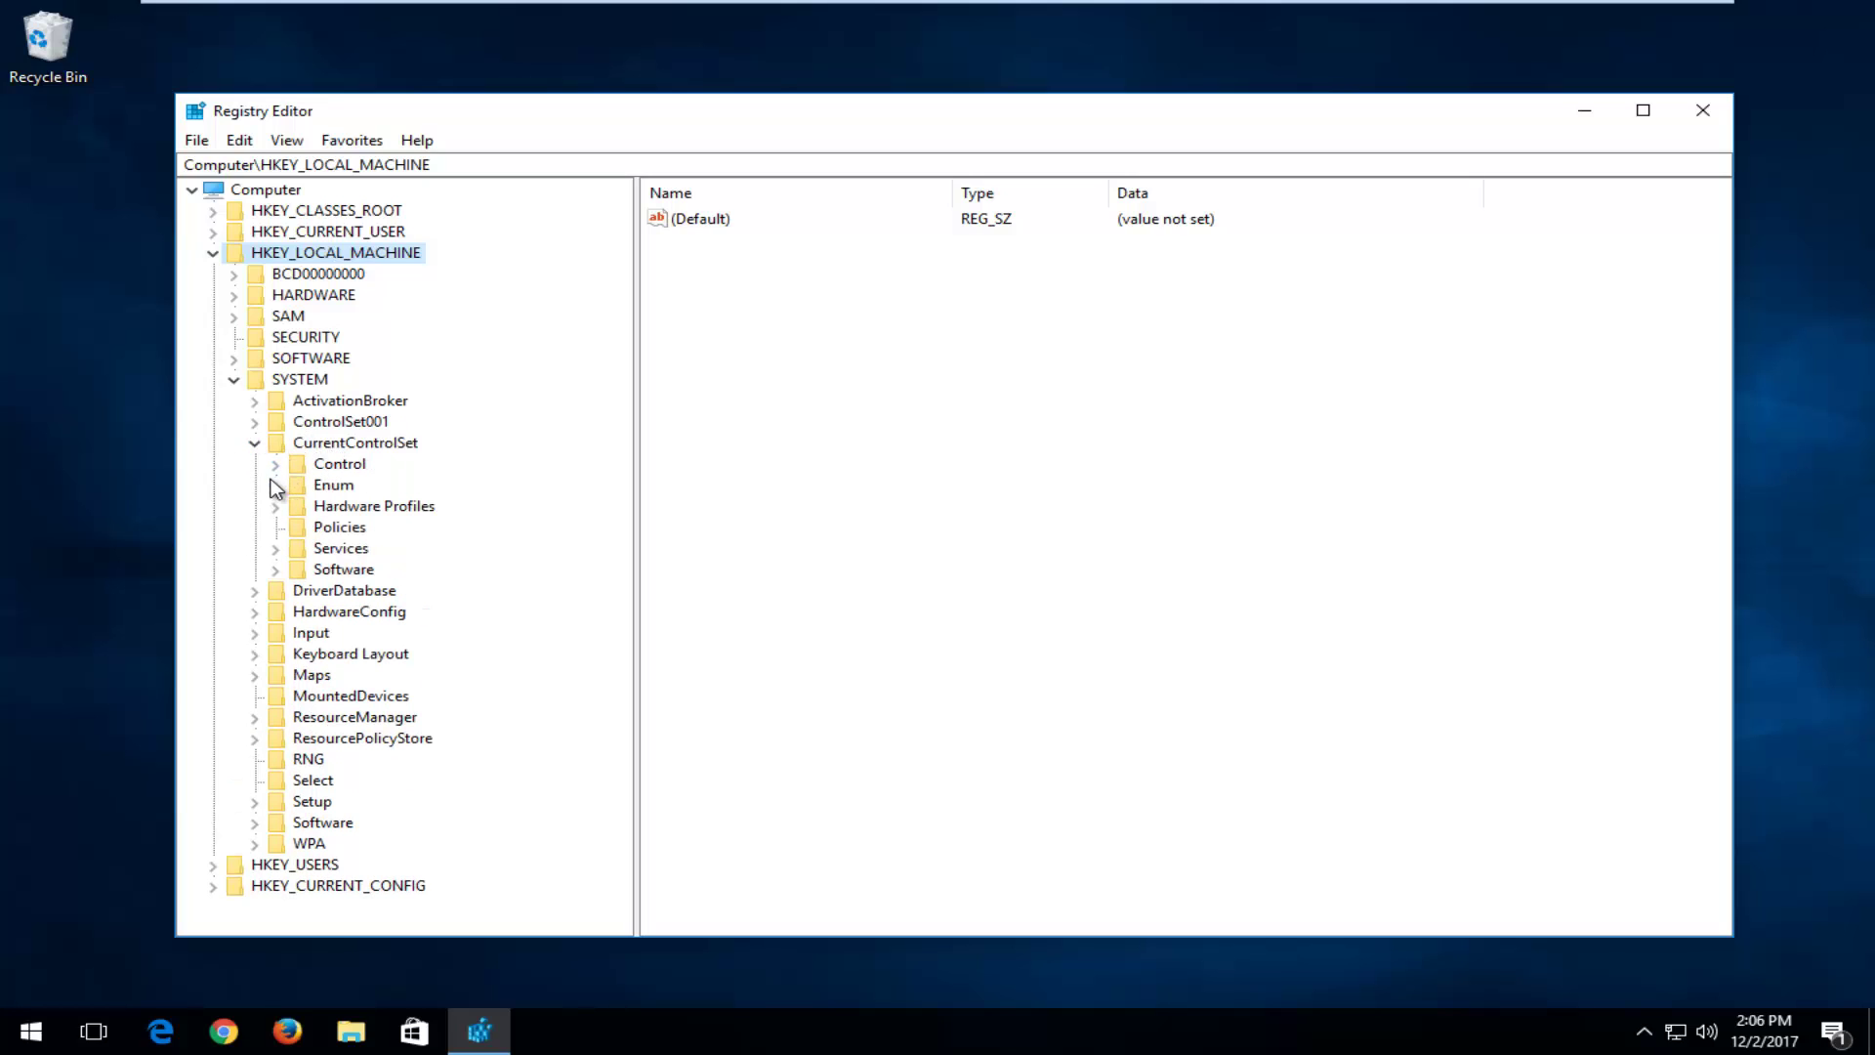
{"action": "left_click", "coordinate": [276, 548]}
Step: Find the Tcpip key under Services, select it and expand its subkeys
{"action": "scroll", "coordinate": [303, 496], "scroll_direction": "down", "scroll_amount": 20}
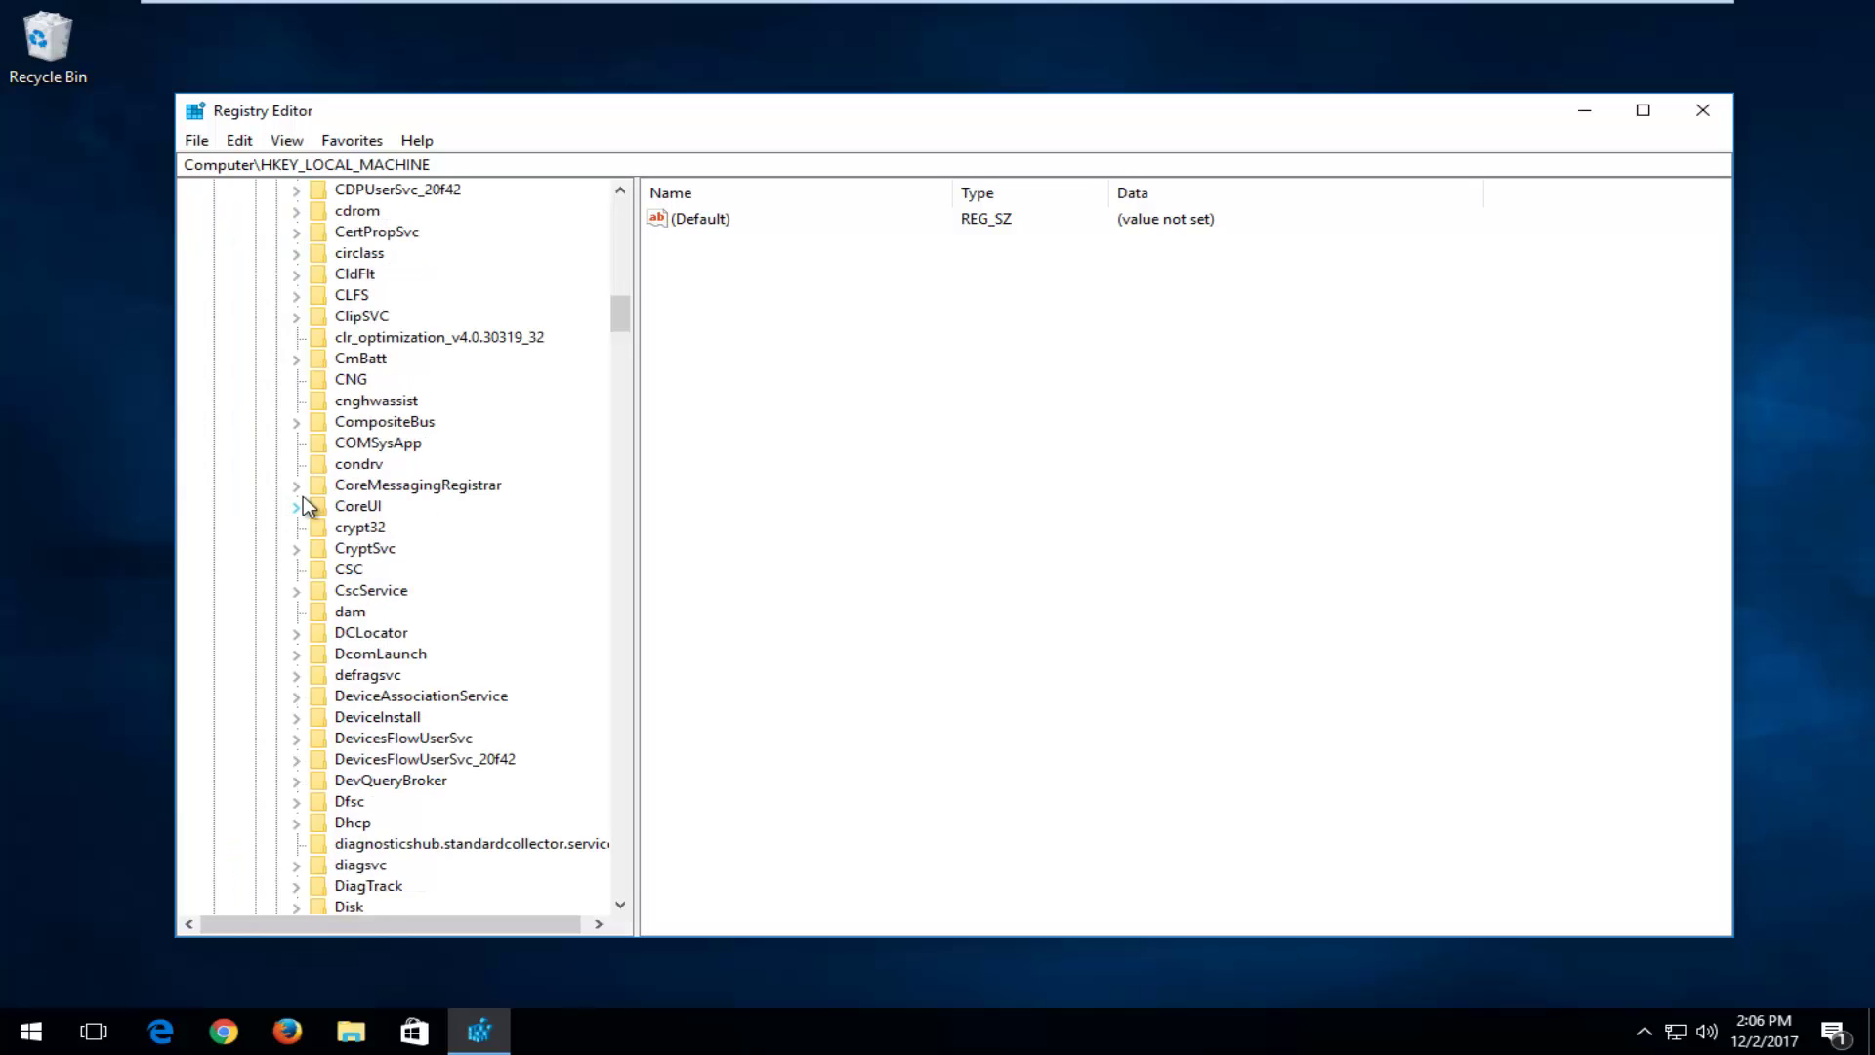
{"action": "scroll", "coordinate": [303, 497], "scroll_direction": "down", "scroll_amount": 20}
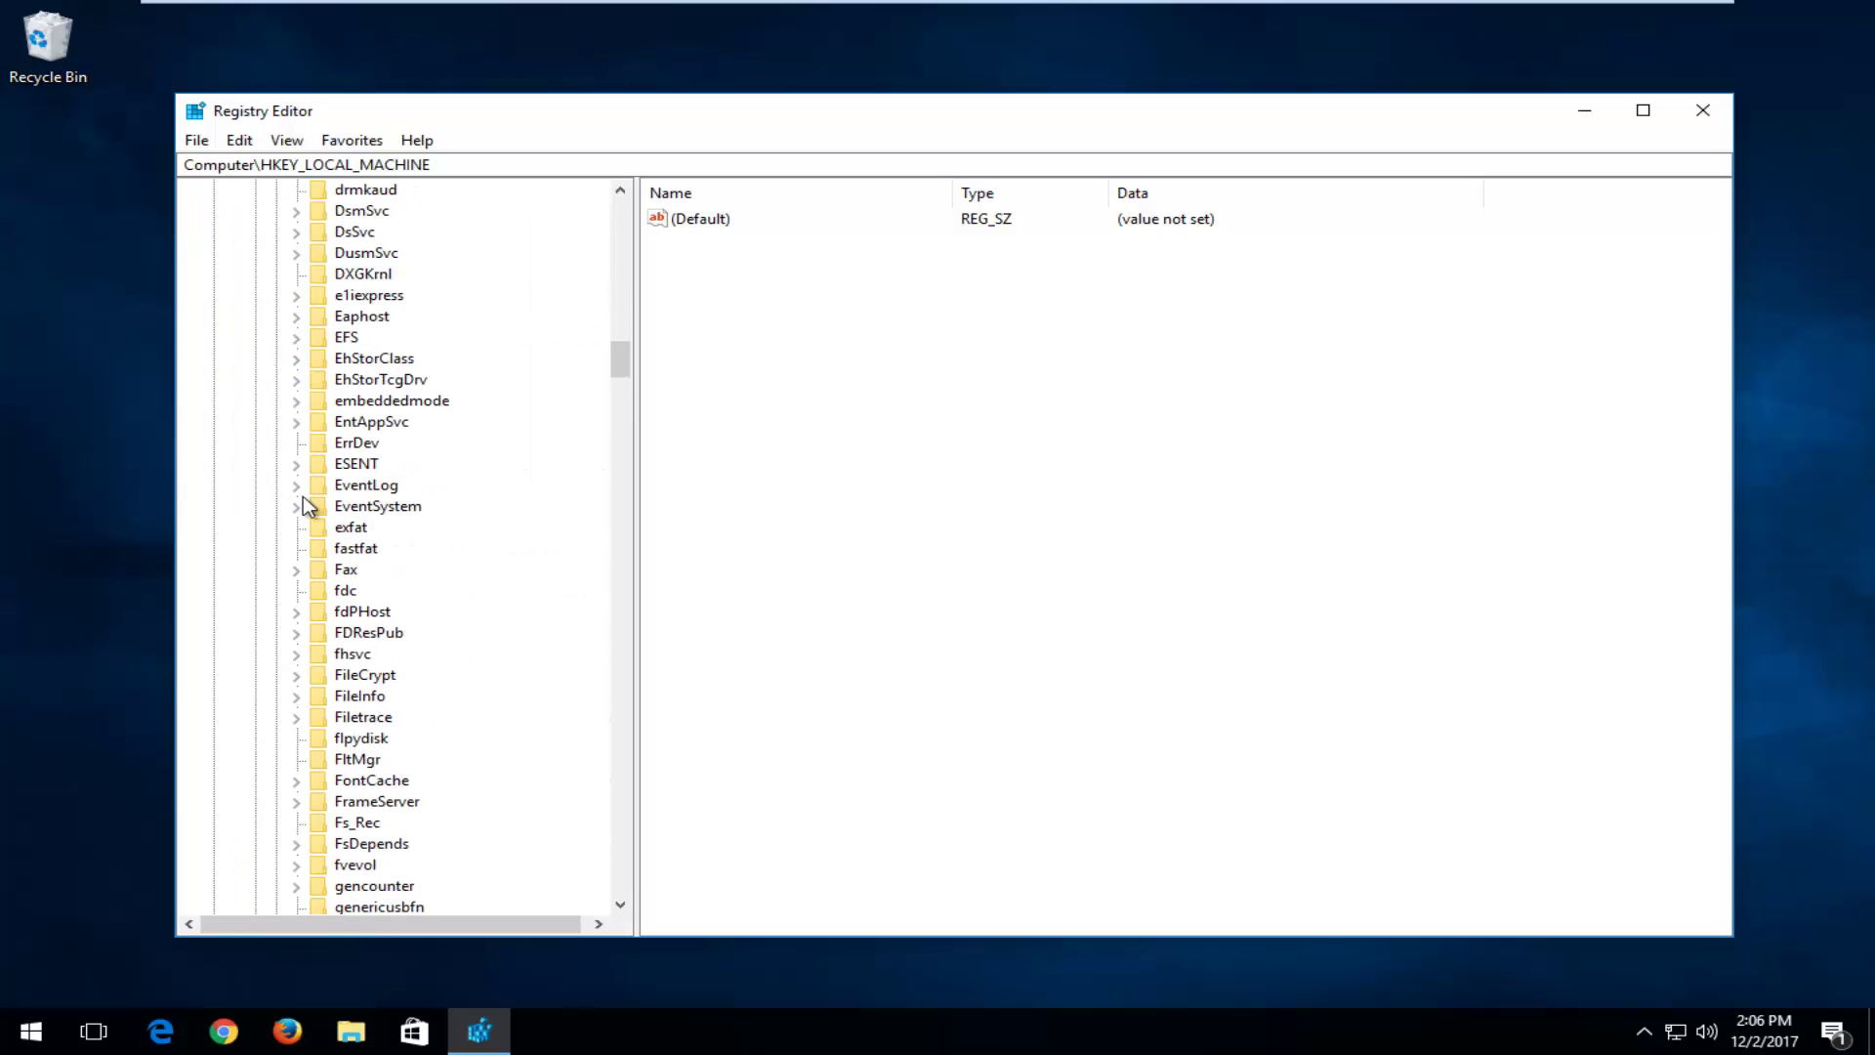
{"action": "scroll", "coordinate": [303, 496], "scroll_direction": "down", "scroll_amount": 20}
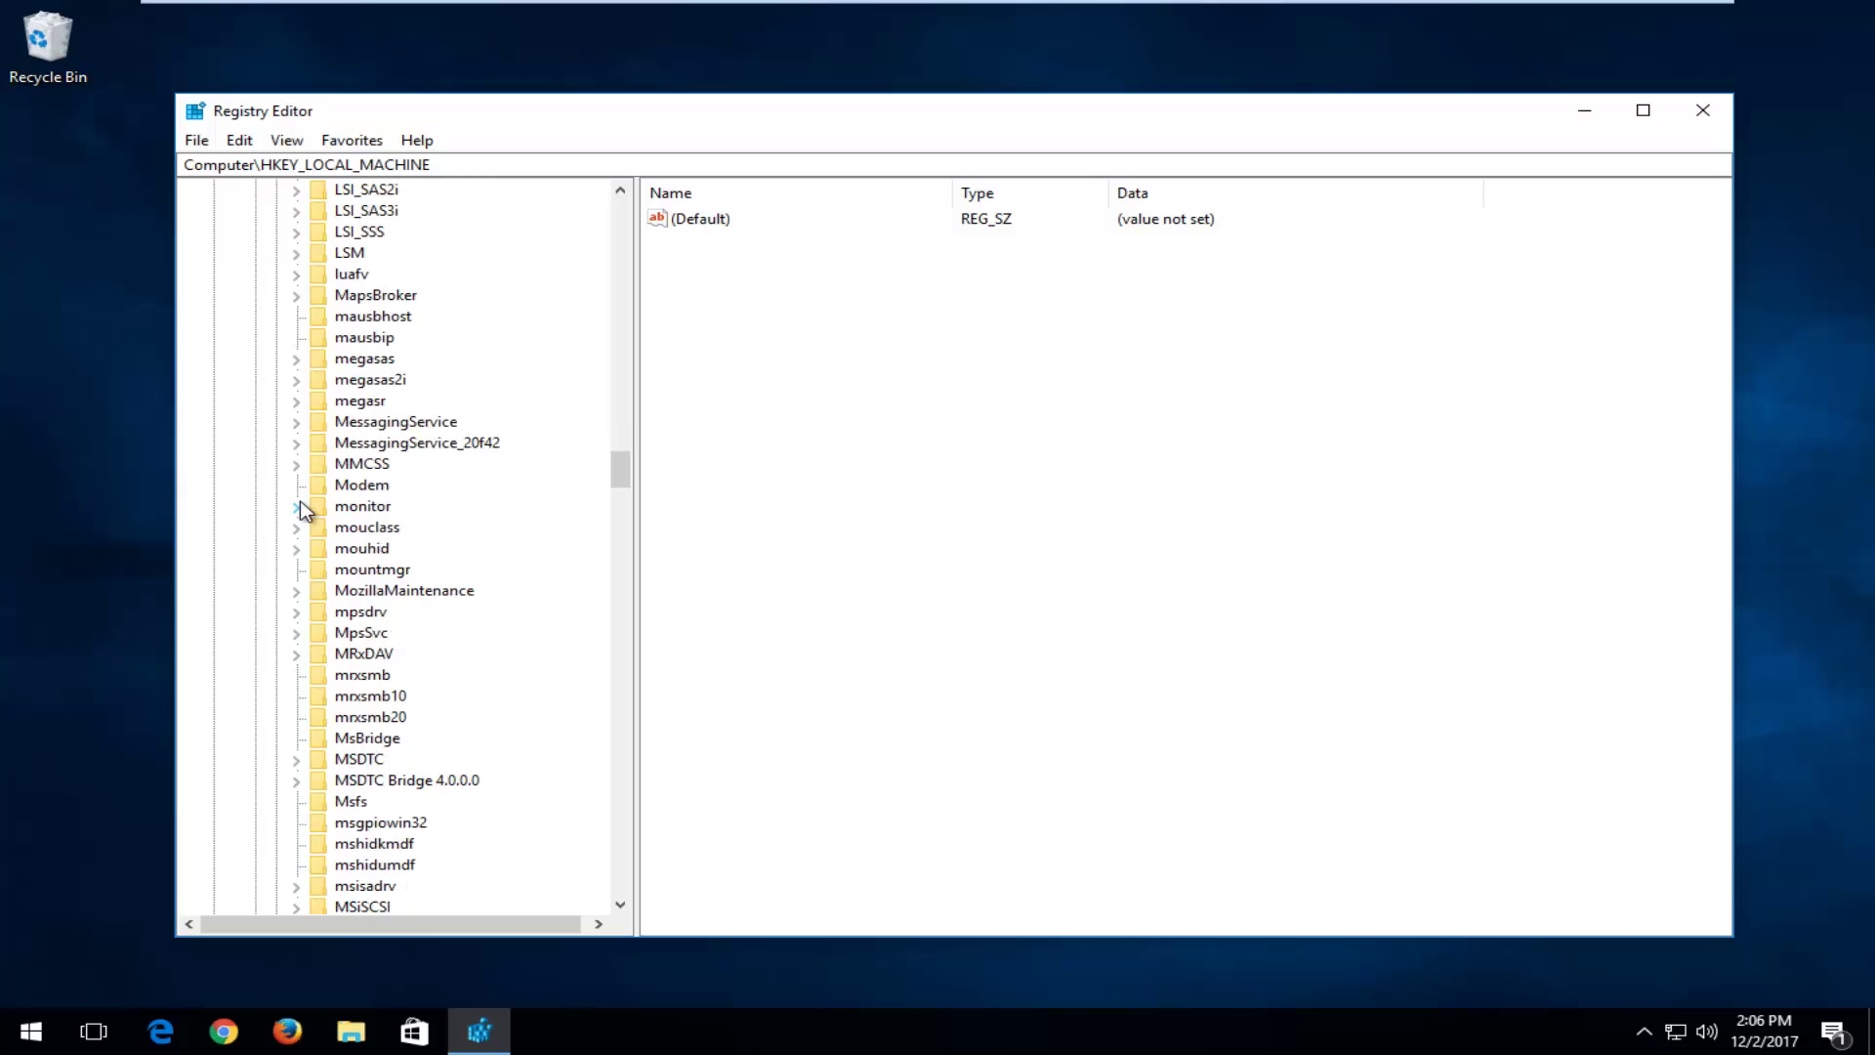
{"action": "scroll", "coordinate": [298, 504], "scroll_direction": "down", "scroll_amount": 20}
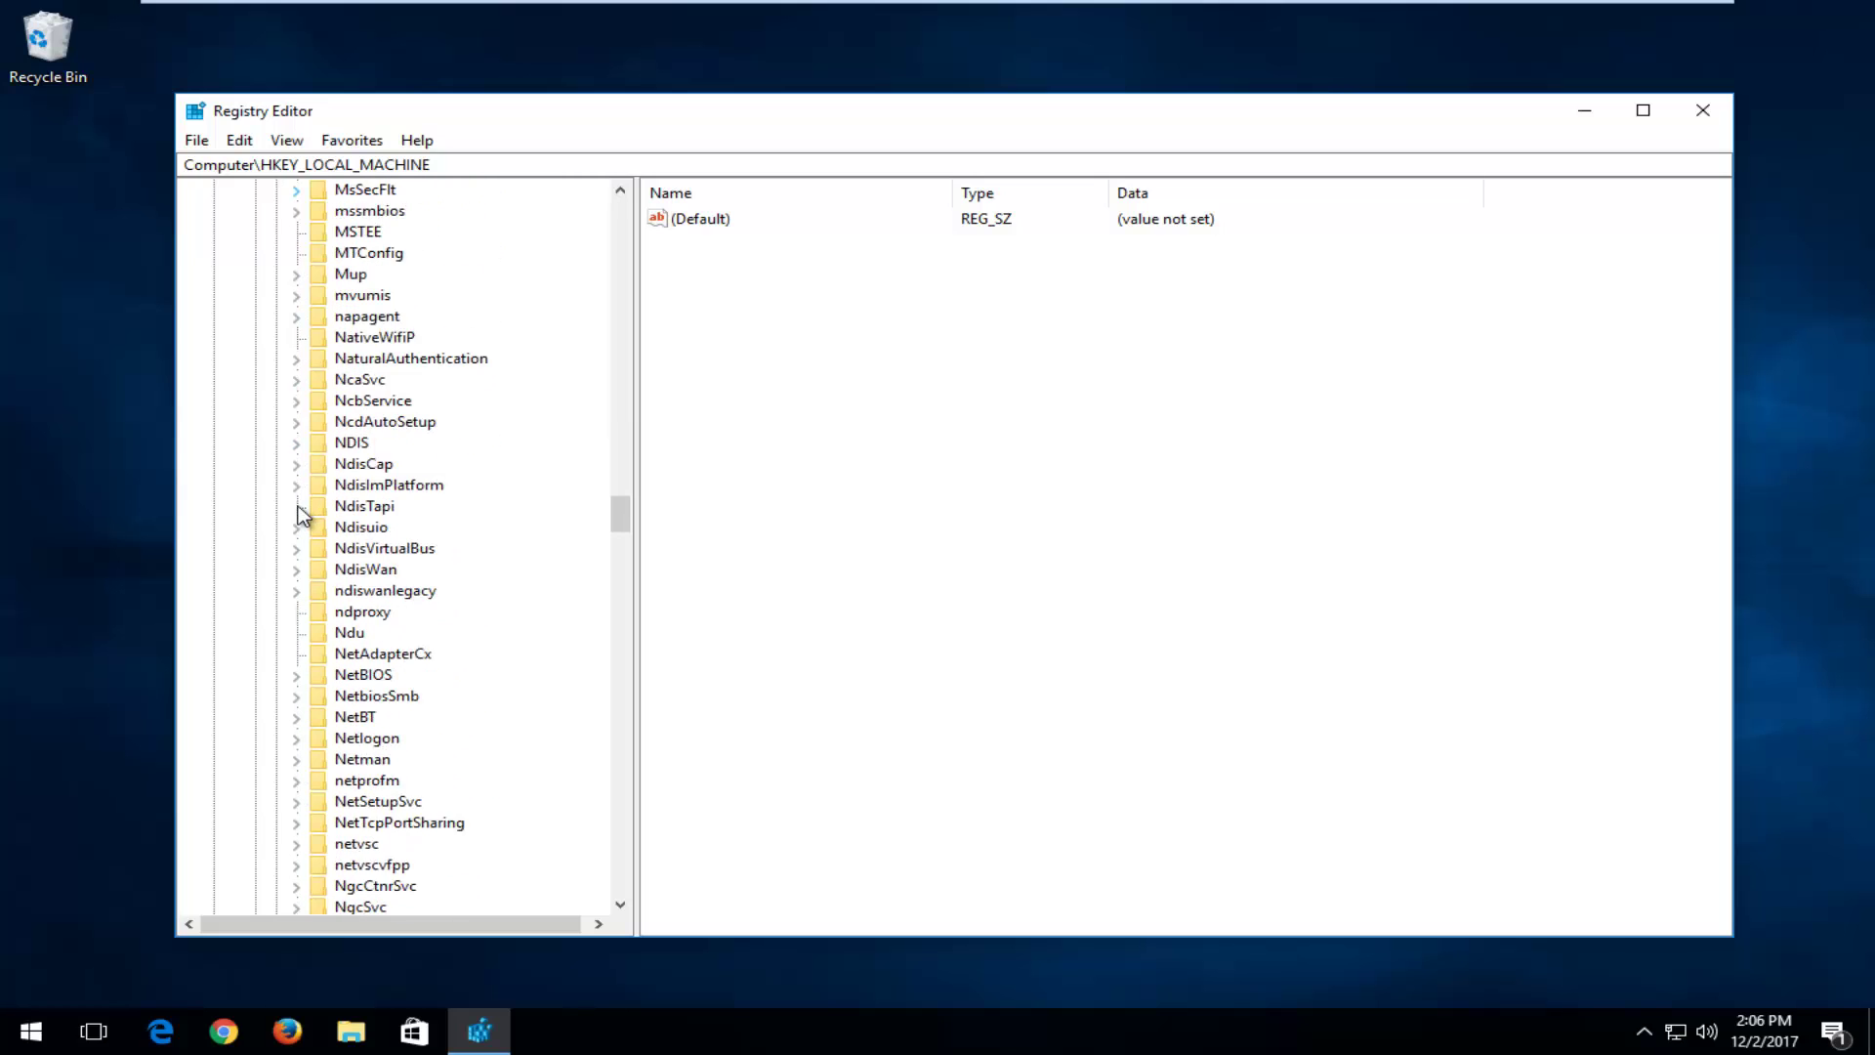
{"action": "scroll", "coordinate": [303, 515], "scroll_direction": "down", "scroll_amount": 20}
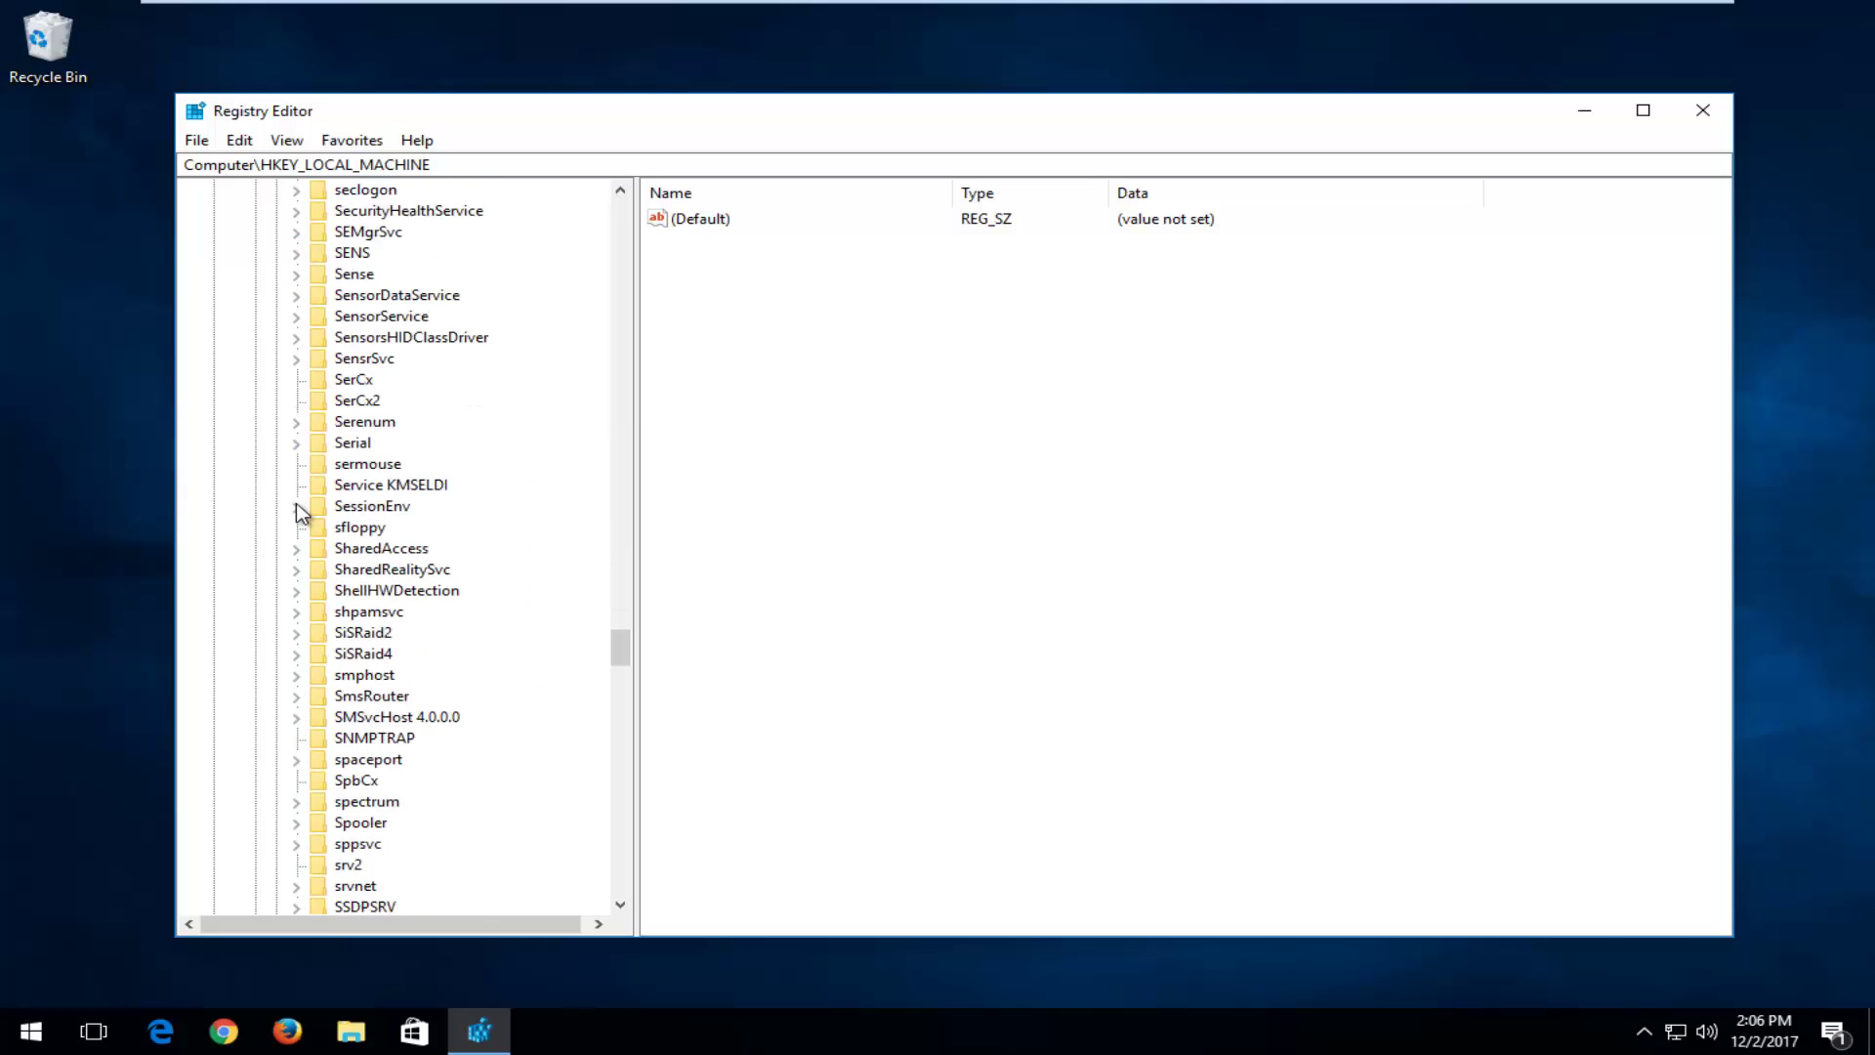
{"action": "scroll", "coordinate": [301, 509], "scroll_direction": "down", "scroll_amount": 3}
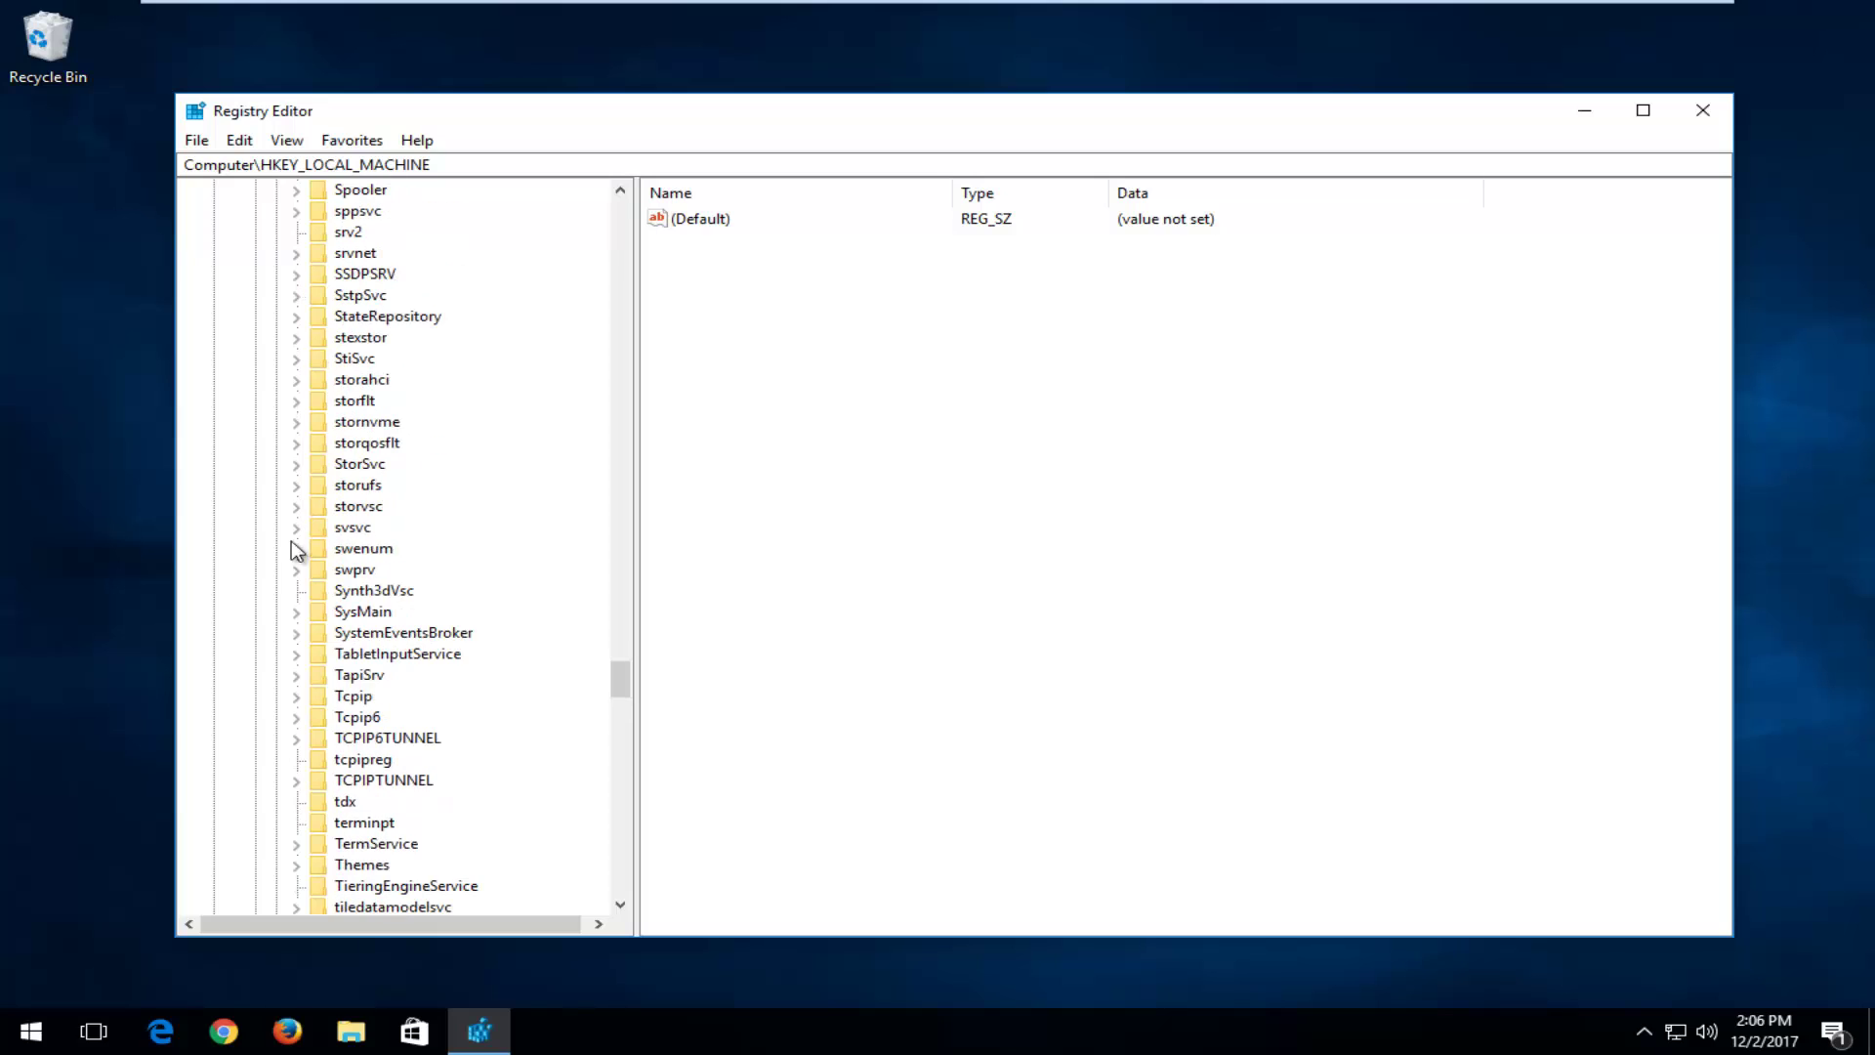
{"action": "left_click", "coordinate": [350, 698]}
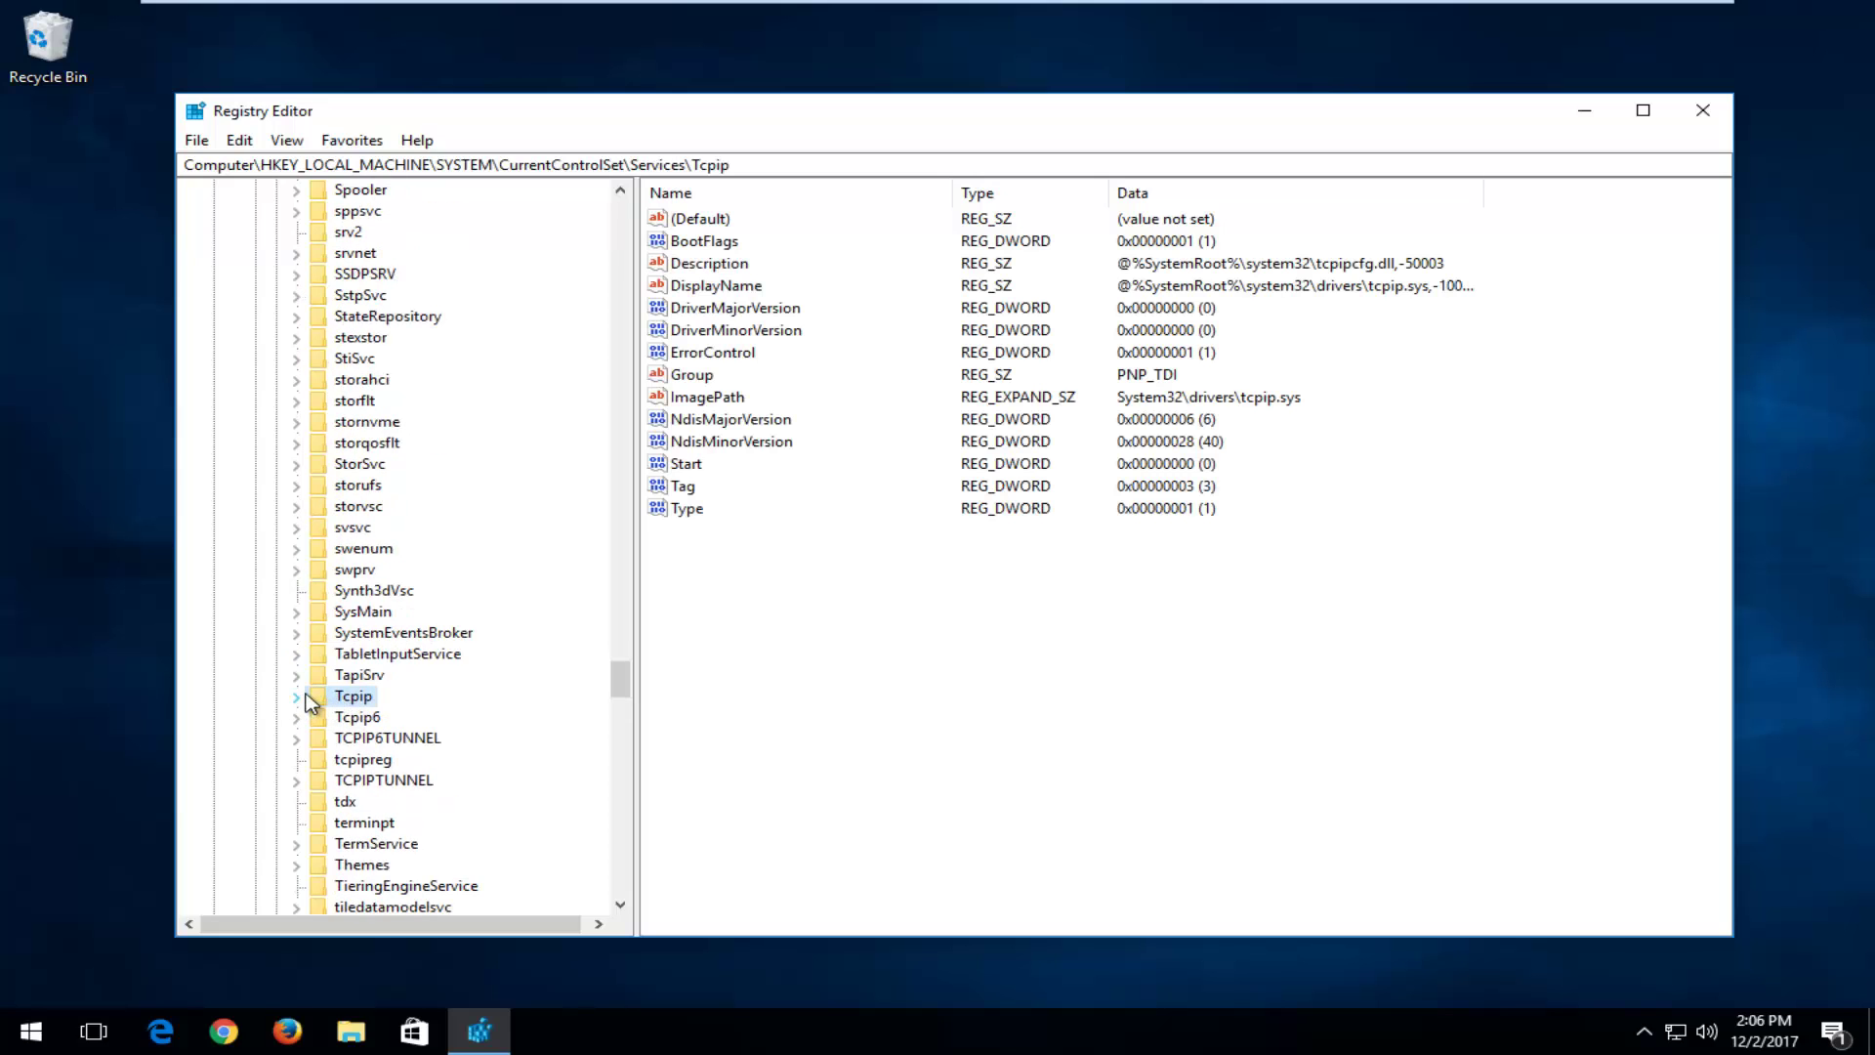
{"action": "left_click", "coordinate": [301, 697]}
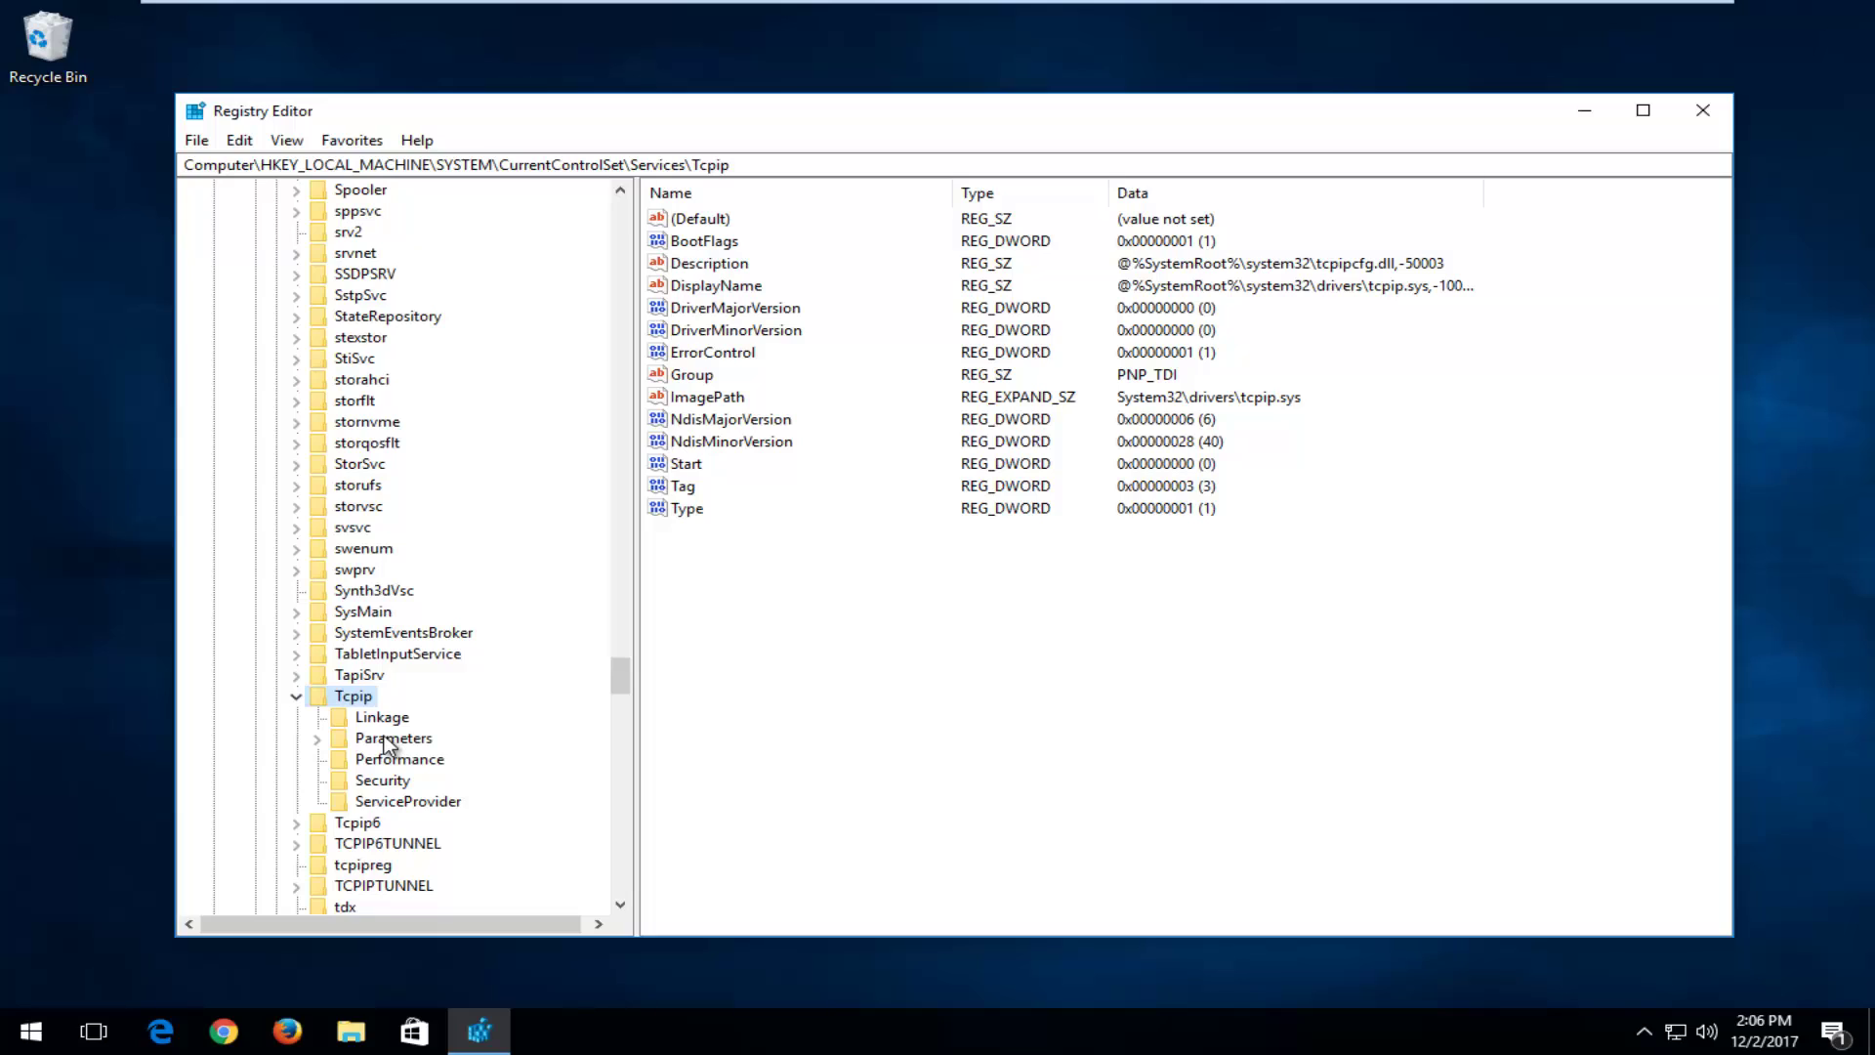
Step: Expand Parameters and its Interfaces key under Tcpip, and widen the key tree to show the full interface names
{"action": "left_click", "coordinate": [389, 742]}
{"action": "left_click", "coordinate": [316, 739]}
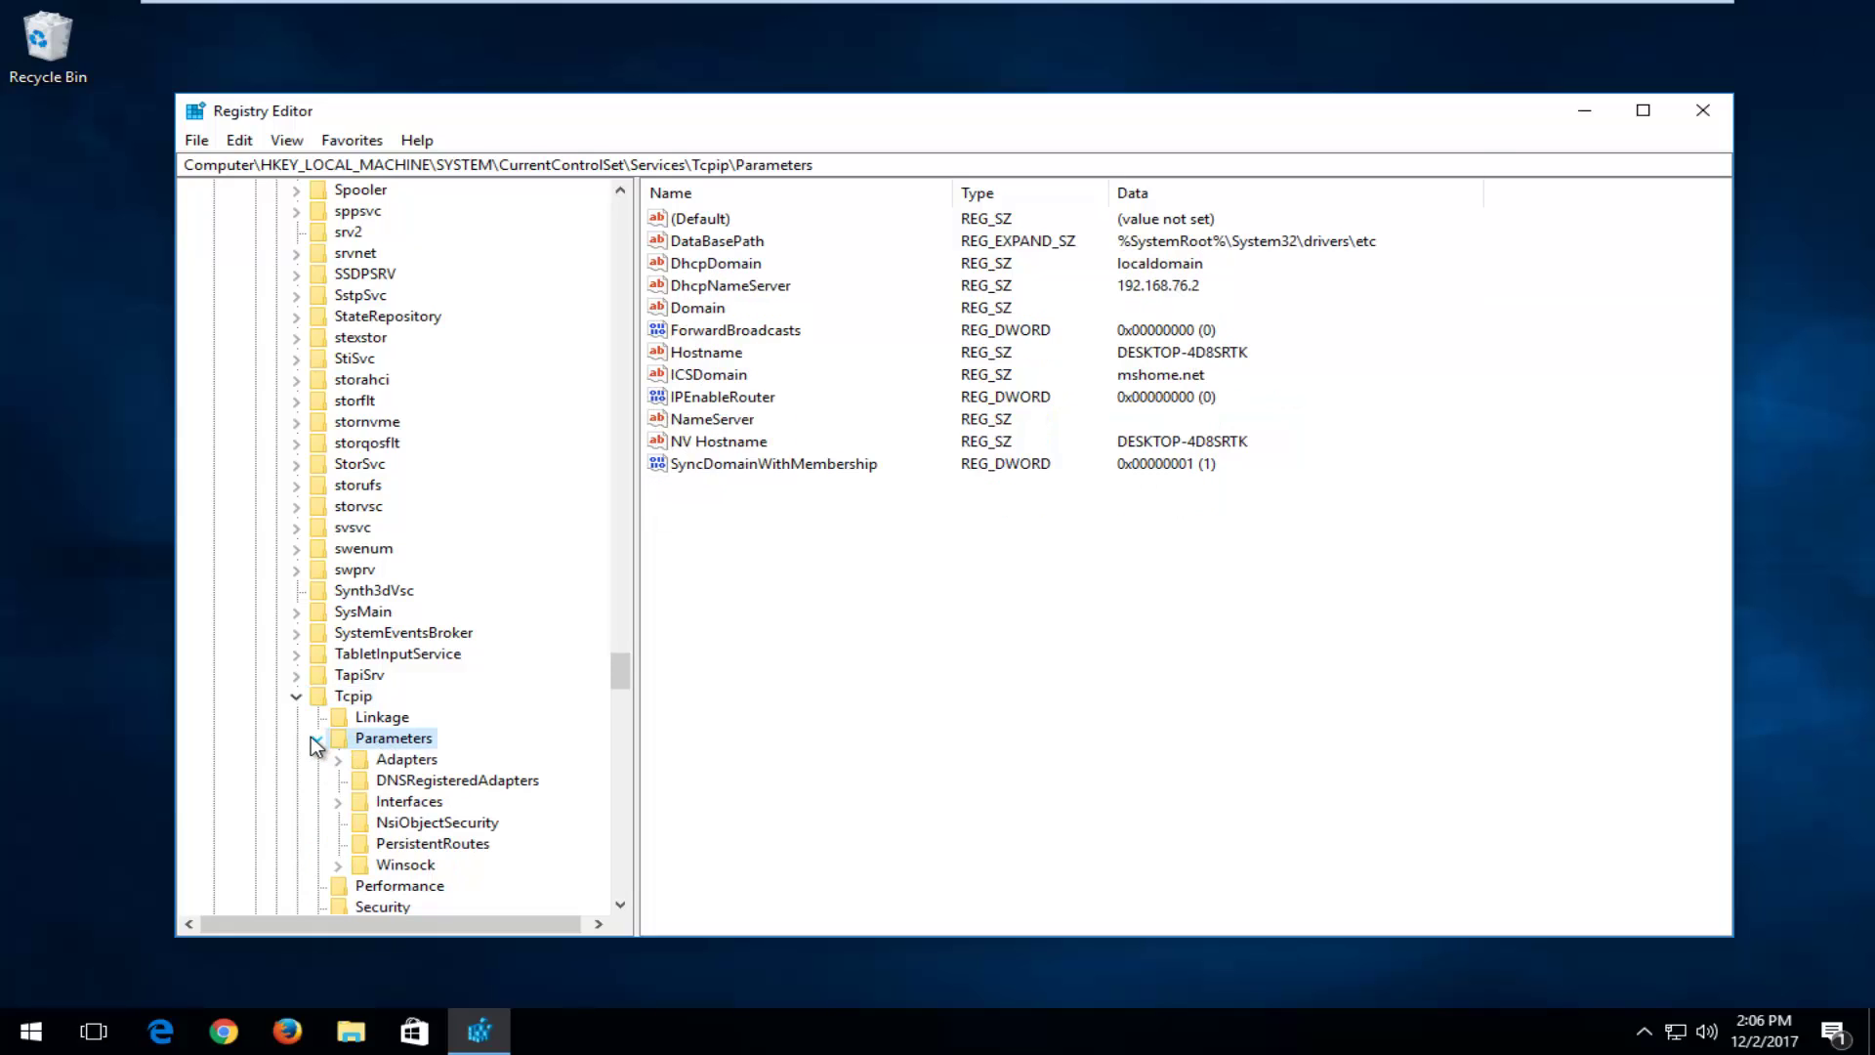
{"action": "left_click", "coordinate": [409, 802]}
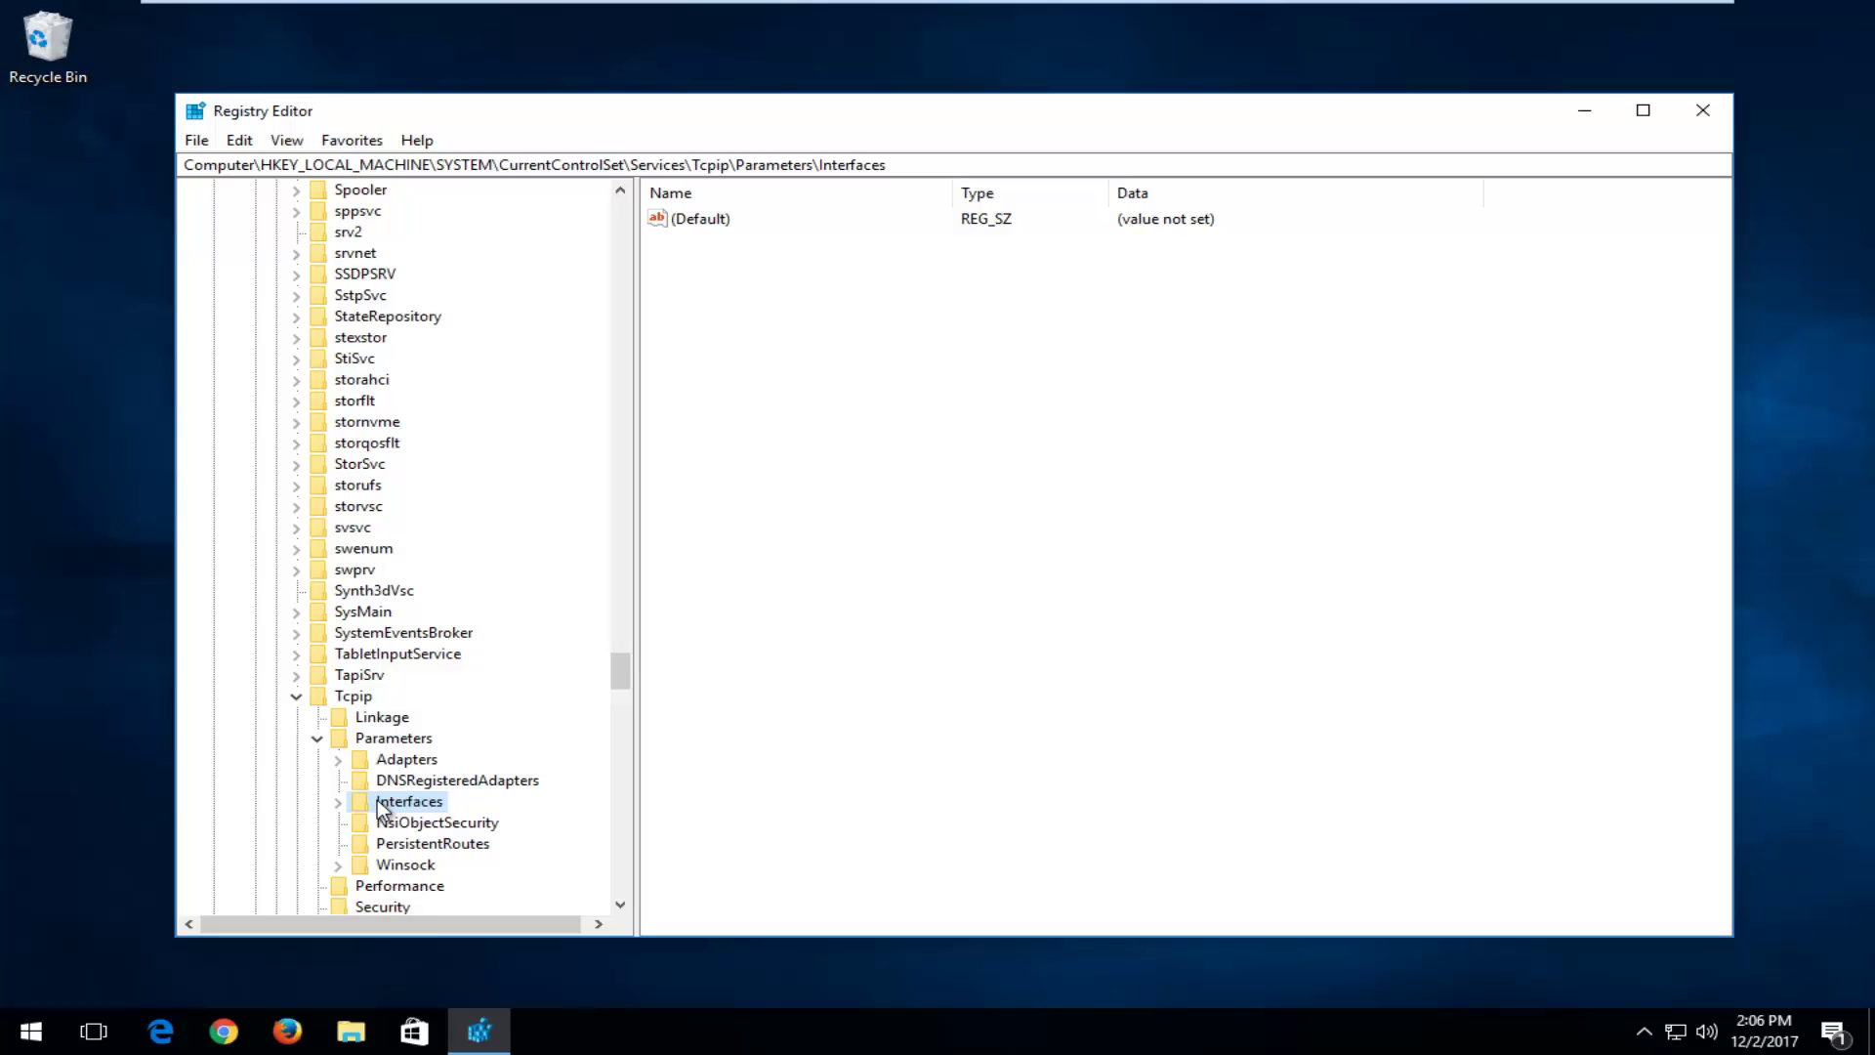
{"action": "left_click", "coordinate": [338, 801]}
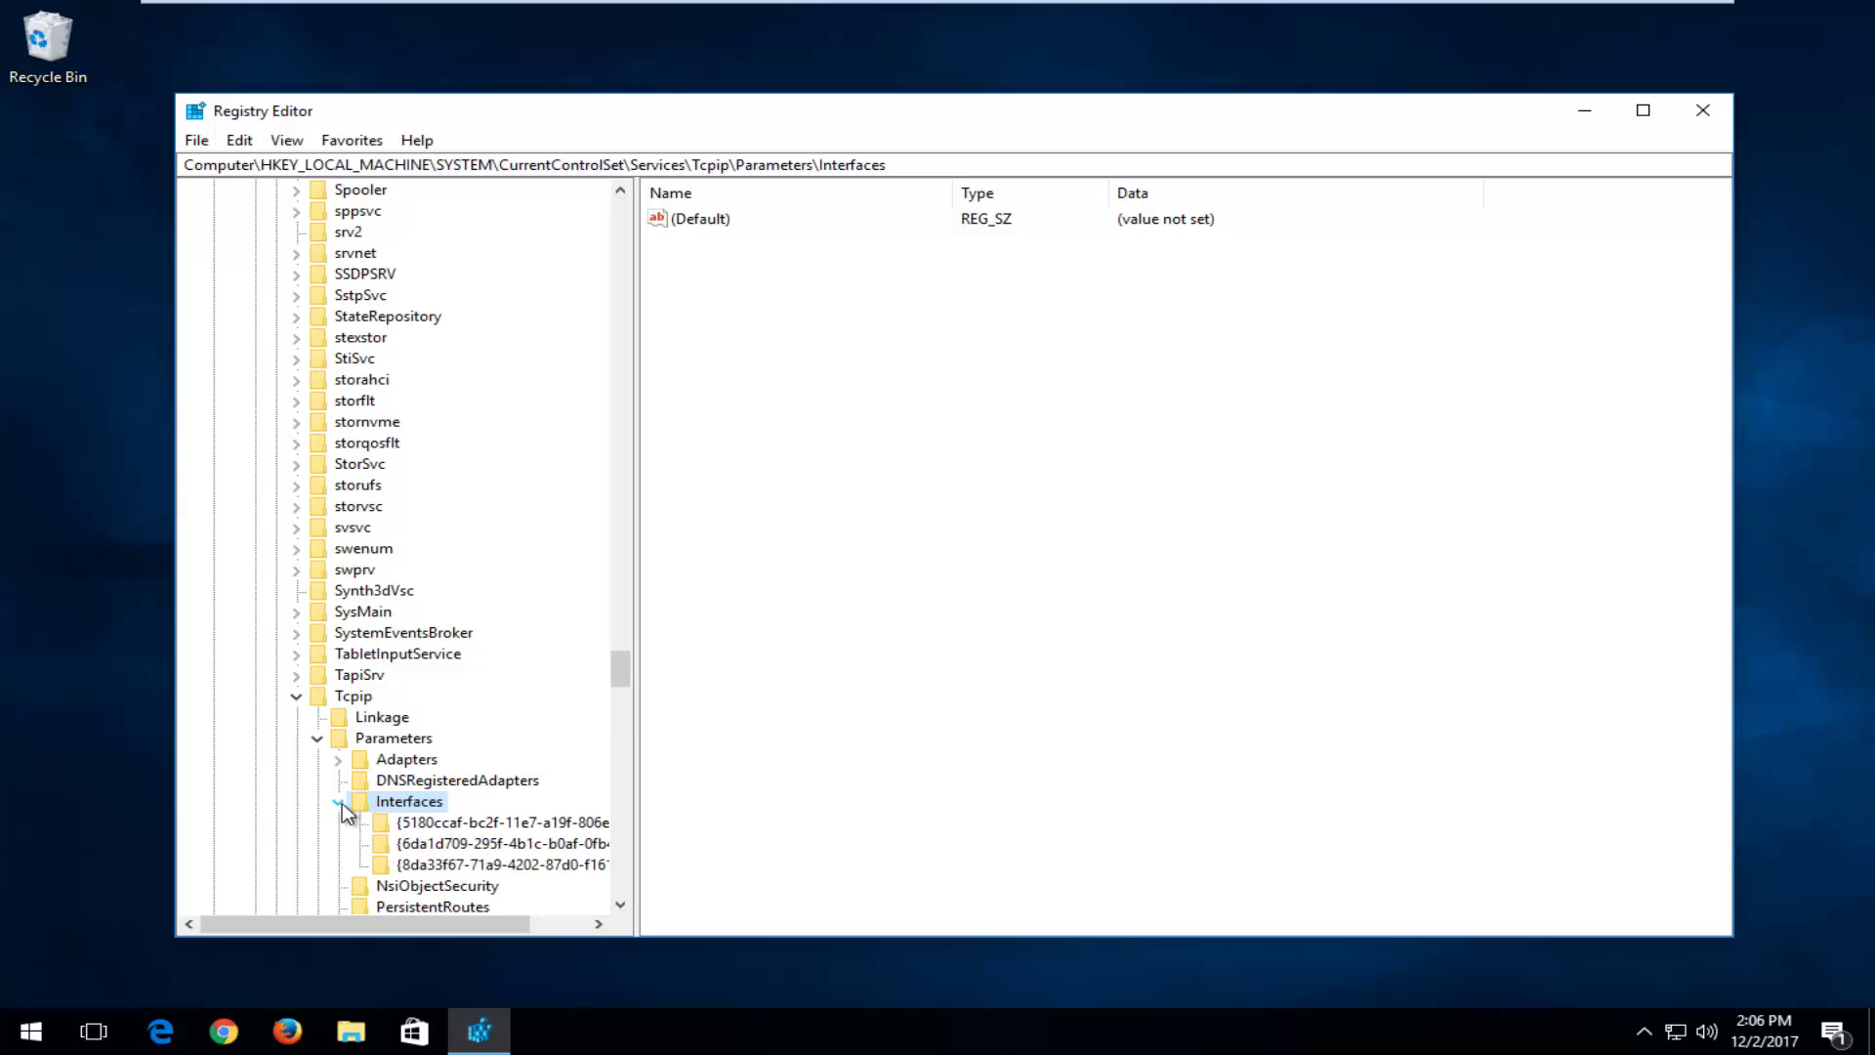
{"action": "scroll", "coordinate": [477, 831], "scroll_direction": "down", "scroll_amount": 2}
{"action": "left_click_drag", "start_coordinate": [636, 707], "coordinate": [716, 707]}
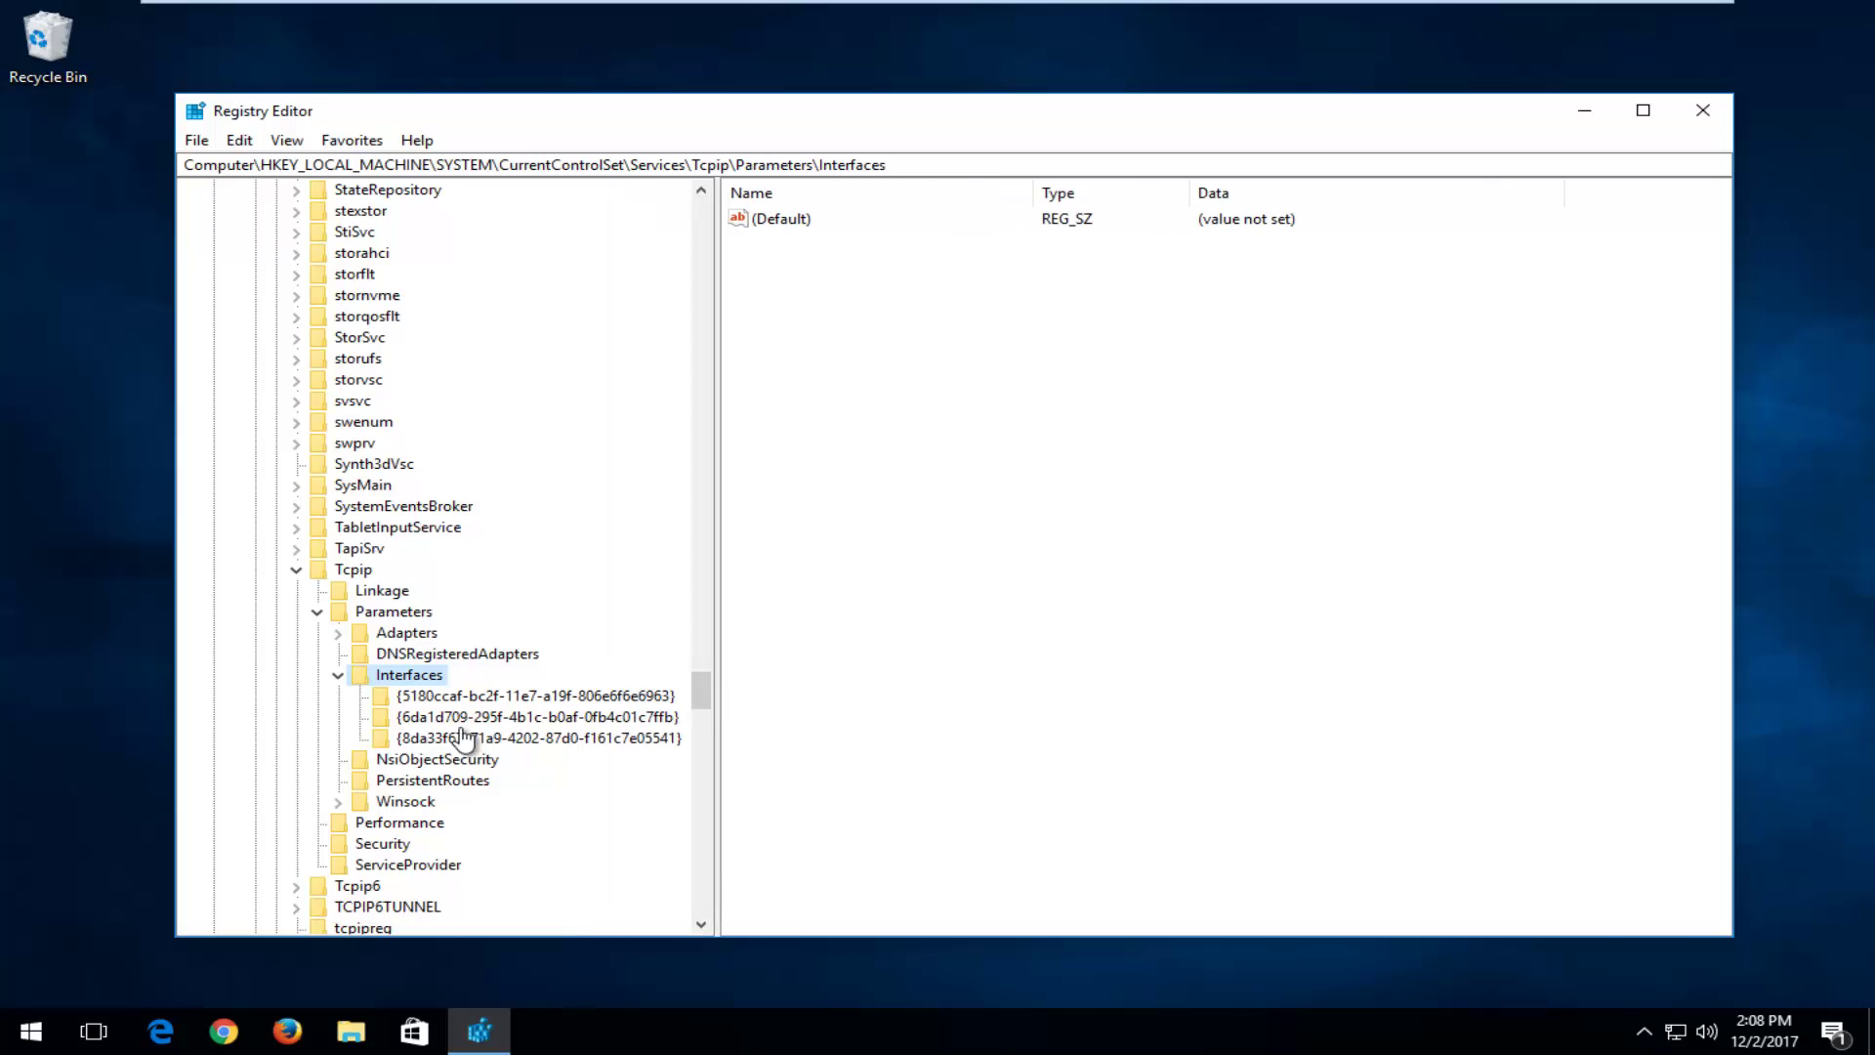
Step: Compare the values stored in the three interface keys and select {6da1d709-295f-4b1c-b0af-0fb4c01c7ffb}
{"action": "left_click", "coordinate": [452, 719]}
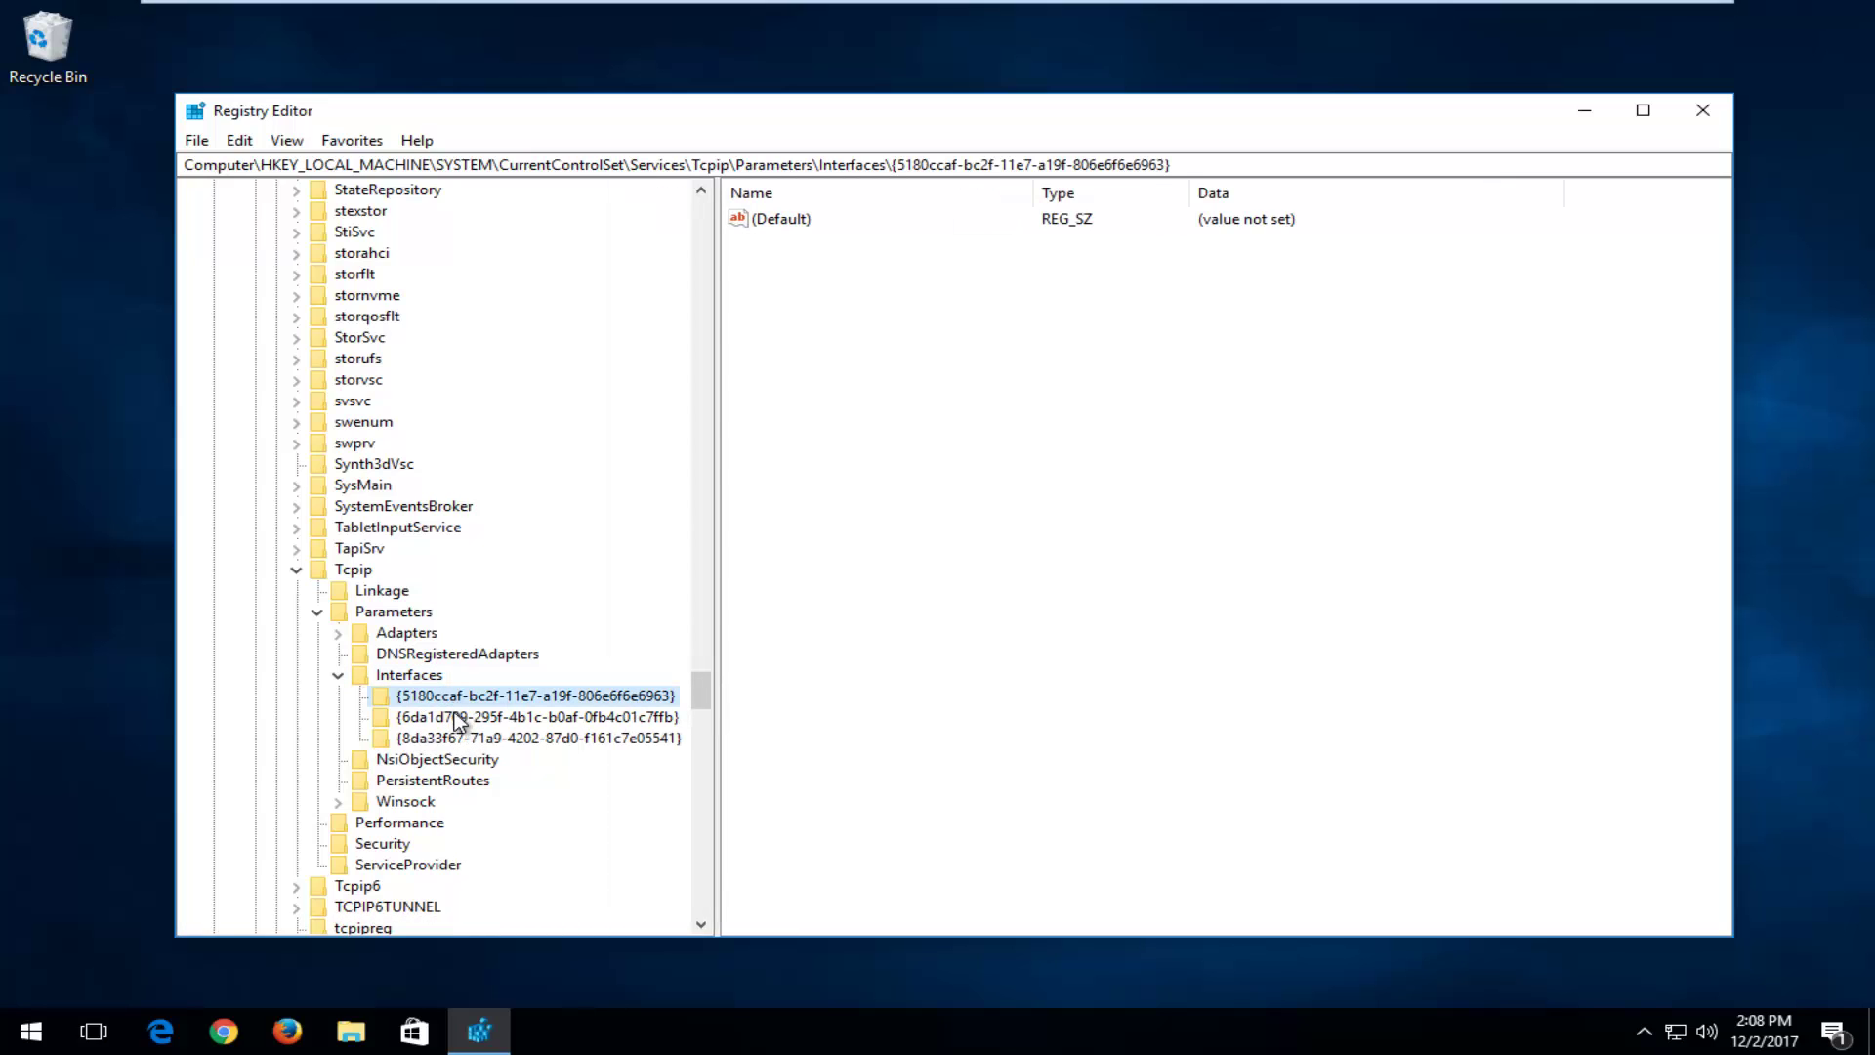
{"action": "left_click", "coordinate": [454, 734]}
{"action": "left_click", "coordinate": [457, 723]}
{"action": "left_click", "coordinate": [489, 699]}
{"action": "left_click", "coordinate": [476, 721]}
{"action": "left_click", "coordinate": [474, 738]}
{"action": "left_click", "coordinate": [475, 695]}
{"action": "left_click", "coordinate": [476, 717]}
{"action": "left_click", "coordinate": [471, 737]}
{"action": "left_click", "coordinate": [547, 717]}
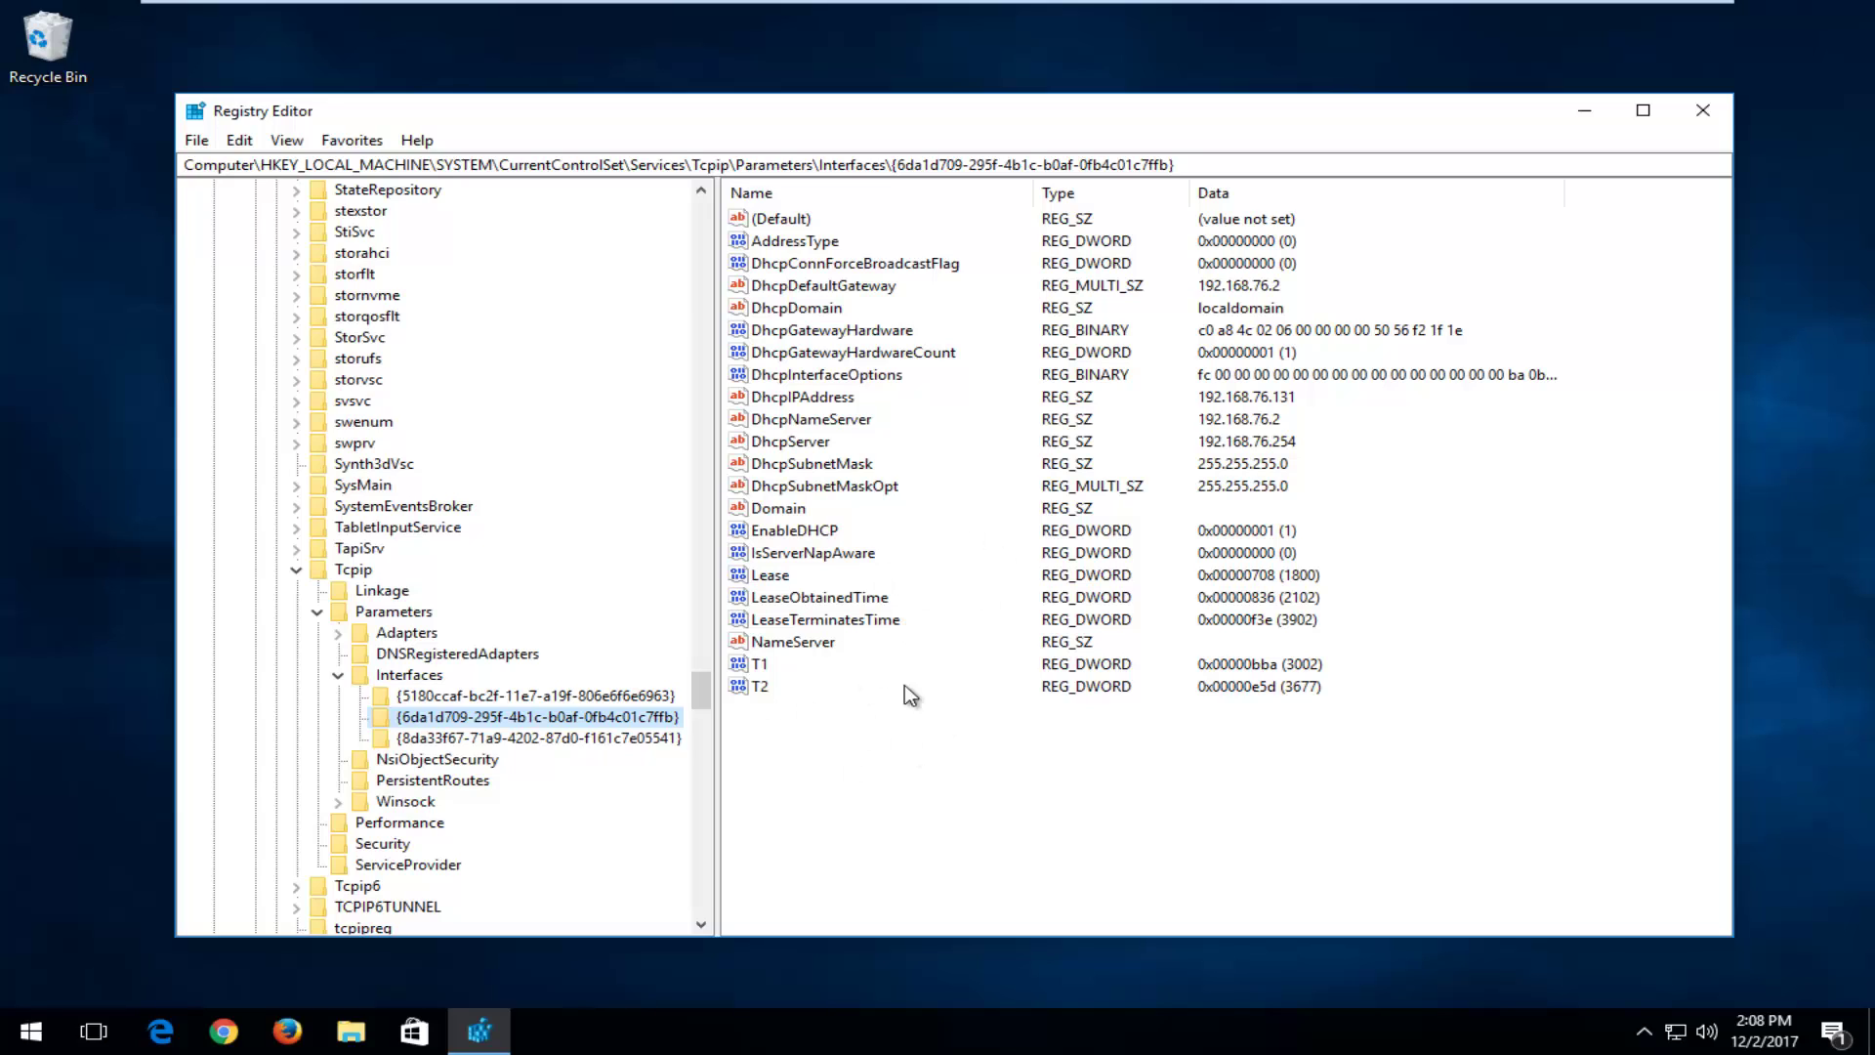
Step: Create a DWORD (32-bit) value named TCPackFrequency in the selected interface key
{"action": "right_click", "coordinate": [815, 770]}
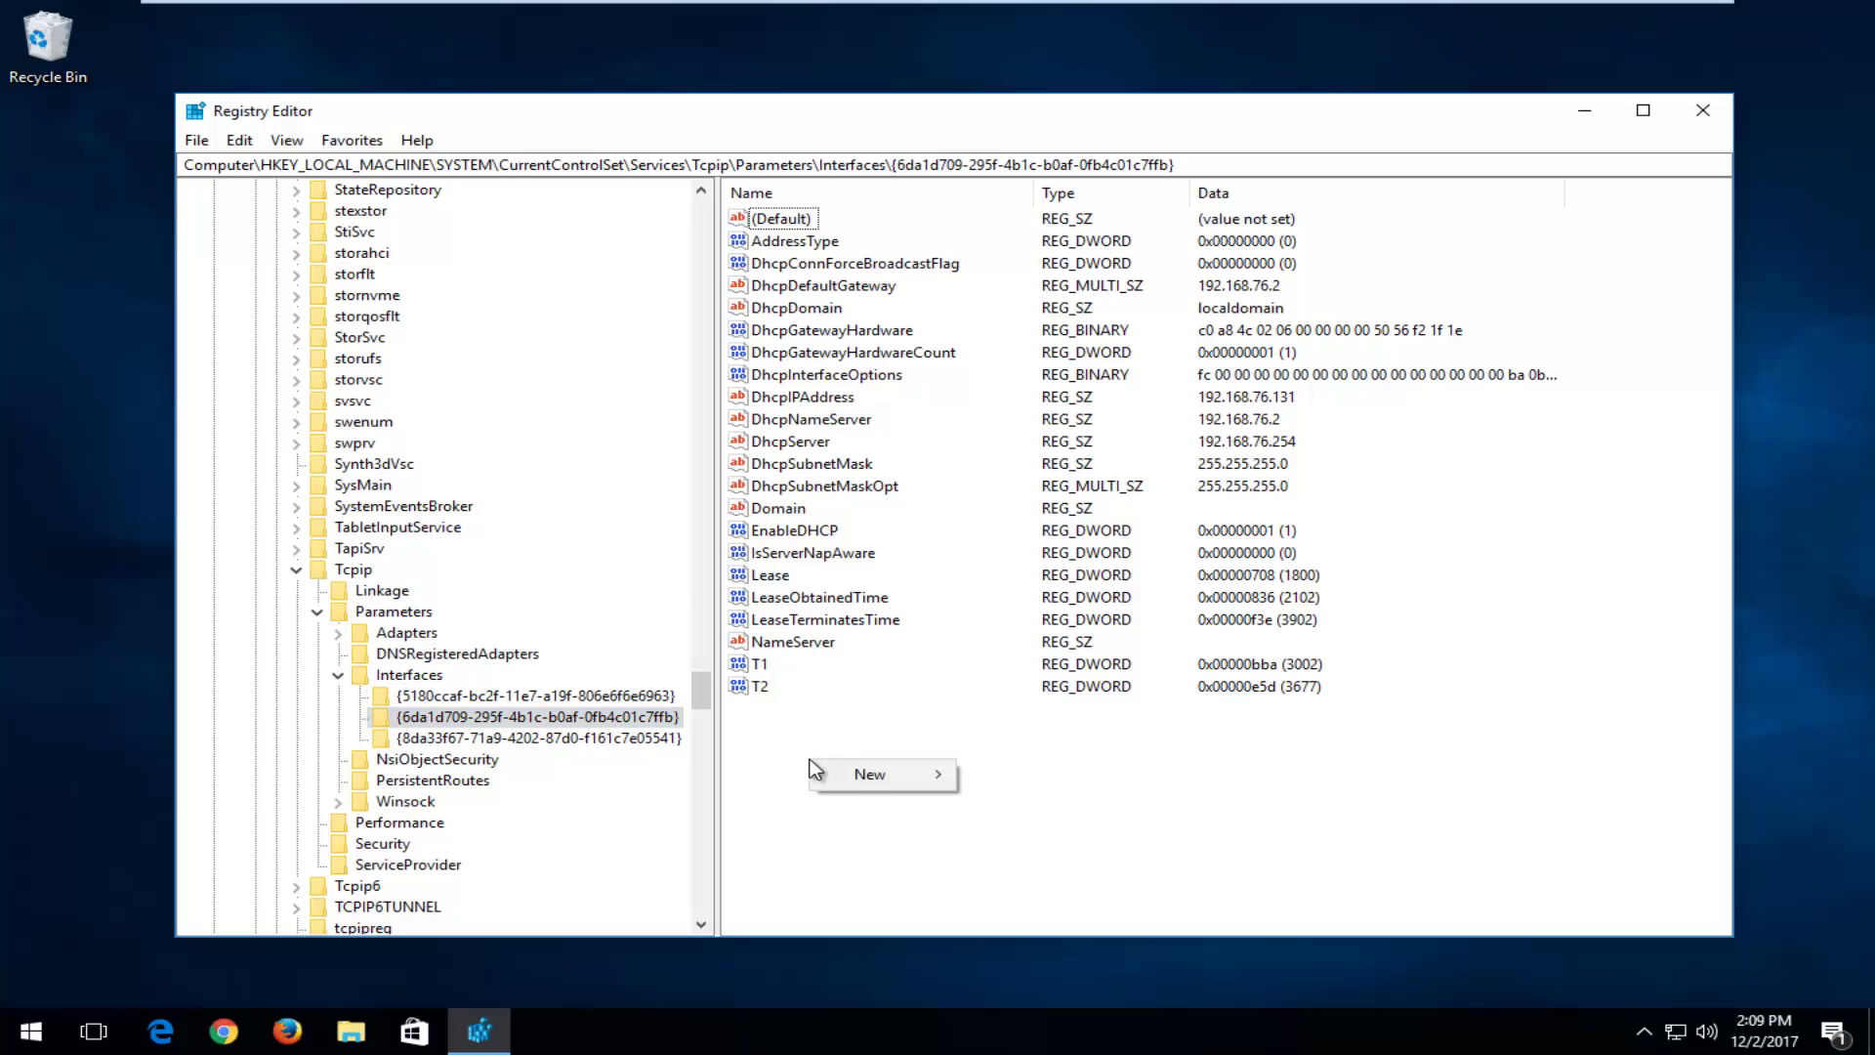
{"action": "mouse_move", "coordinate": [842, 779]}
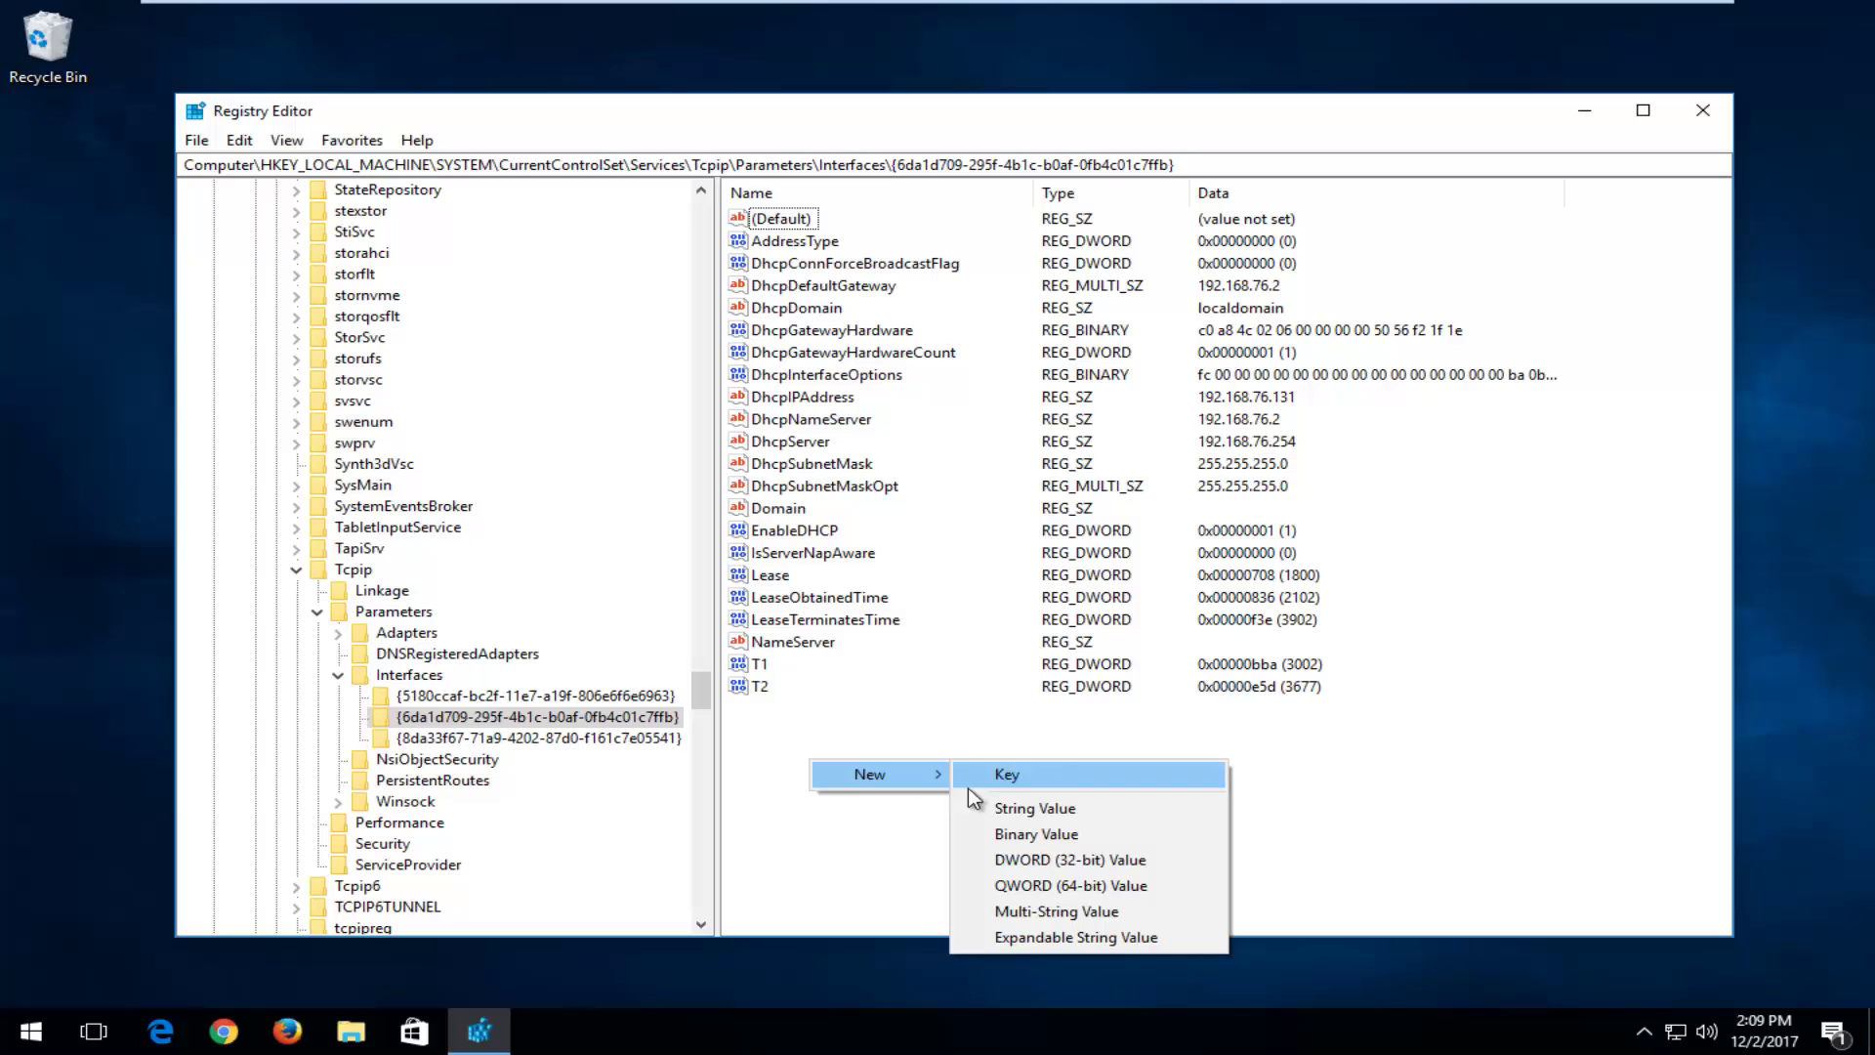
{"action": "left_click", "coordinate": [1033, 859]}
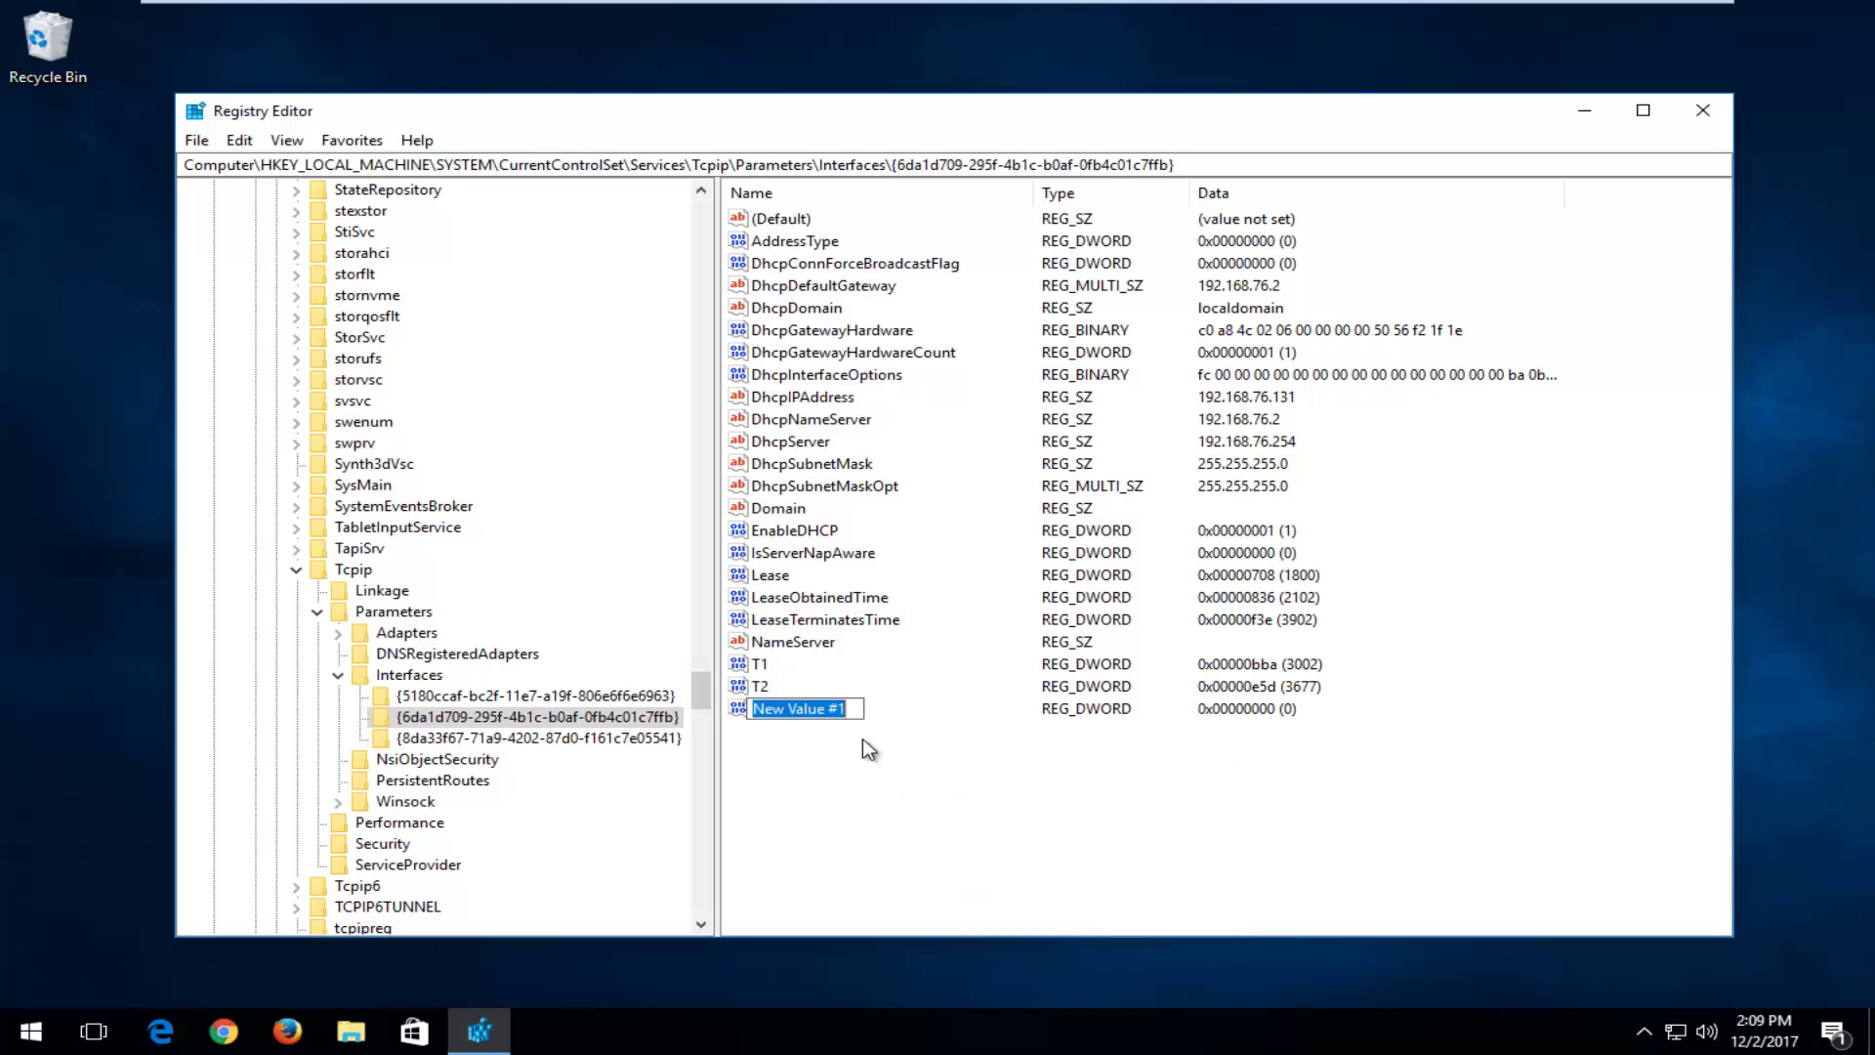
{"action": "type", "text": "TCPack"}
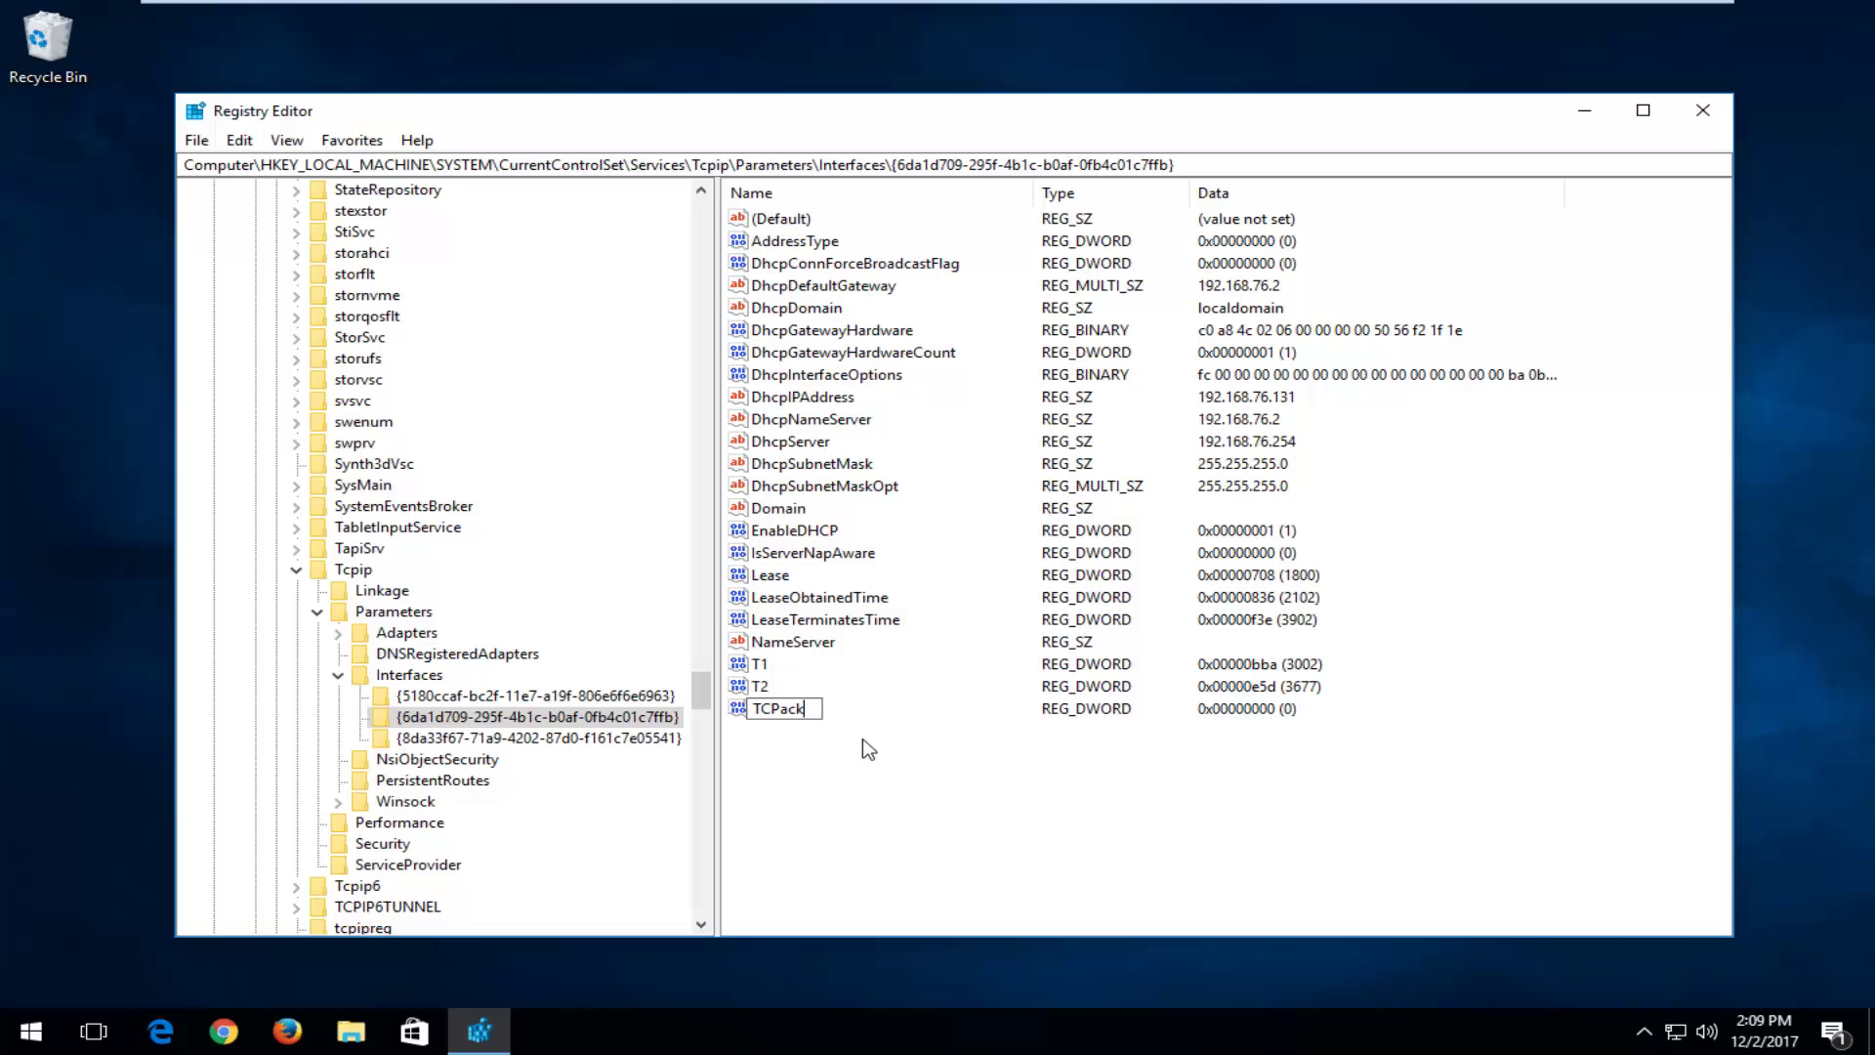
{"action": "type", "text": "Frequency"}
{"action": "key", "text": "Return"}
Step: Create a second DWORD (32-bit) value named TCPNoDelay in the same interface key
{"action": "right_click", "coordinate": [806, 730]}
{"action": "mouse_move", "coordinate": [867, 750]}
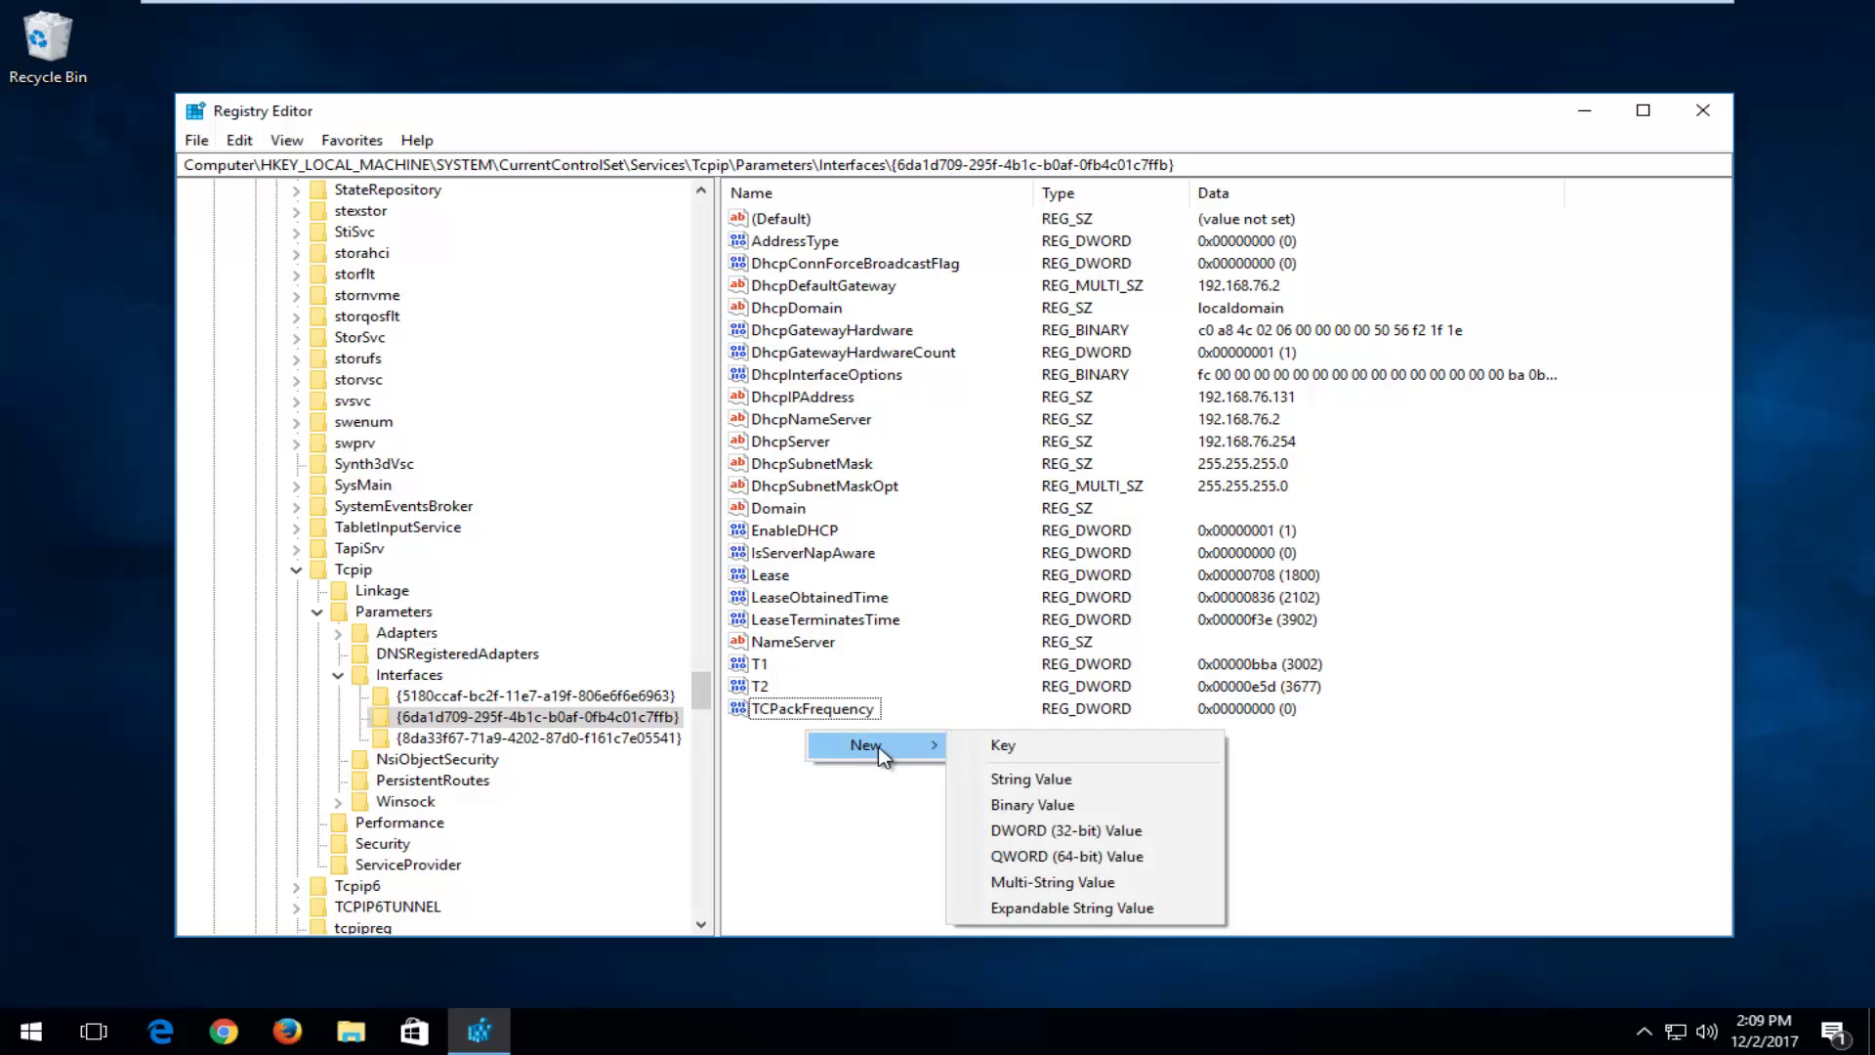
{"action": "left_click", "coordinate": [1037, 830]}
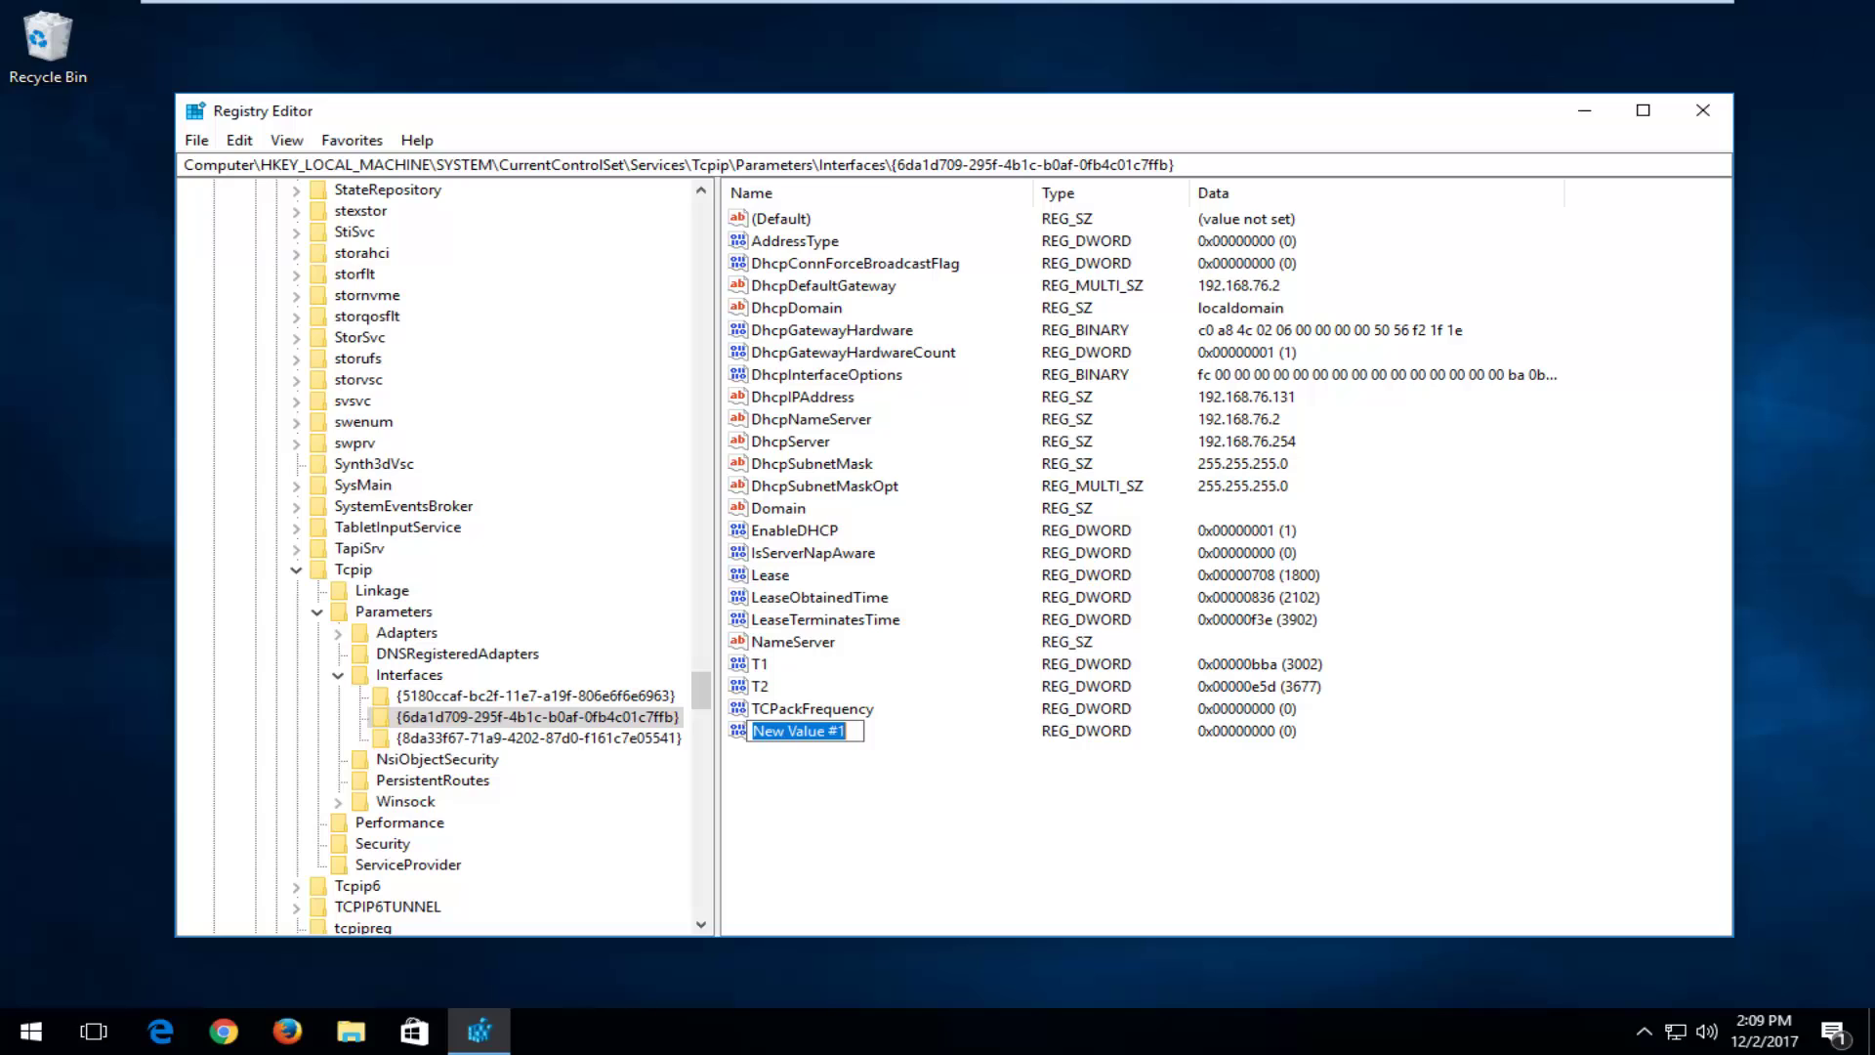
{"action": "type", "text": "TCP"}
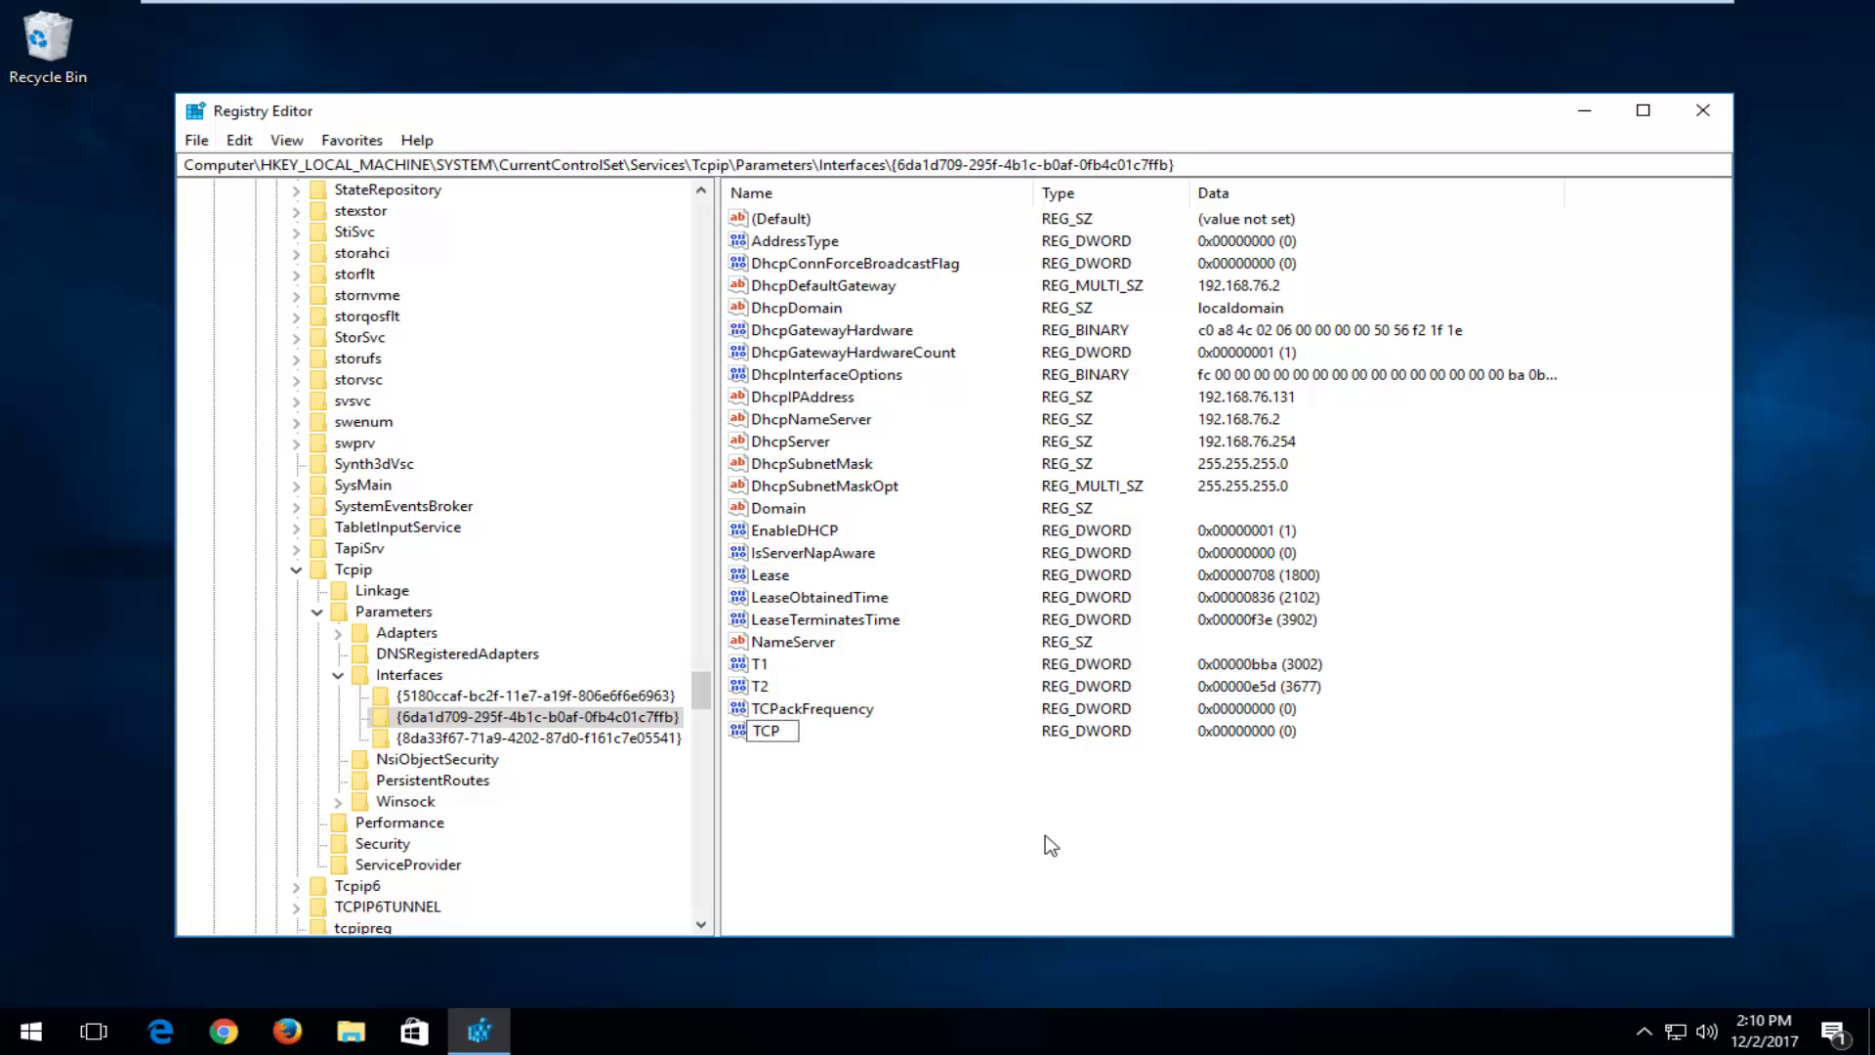
{"action": "type", "text": "NoDelay"}
{"action": "key", "text": "Return"}
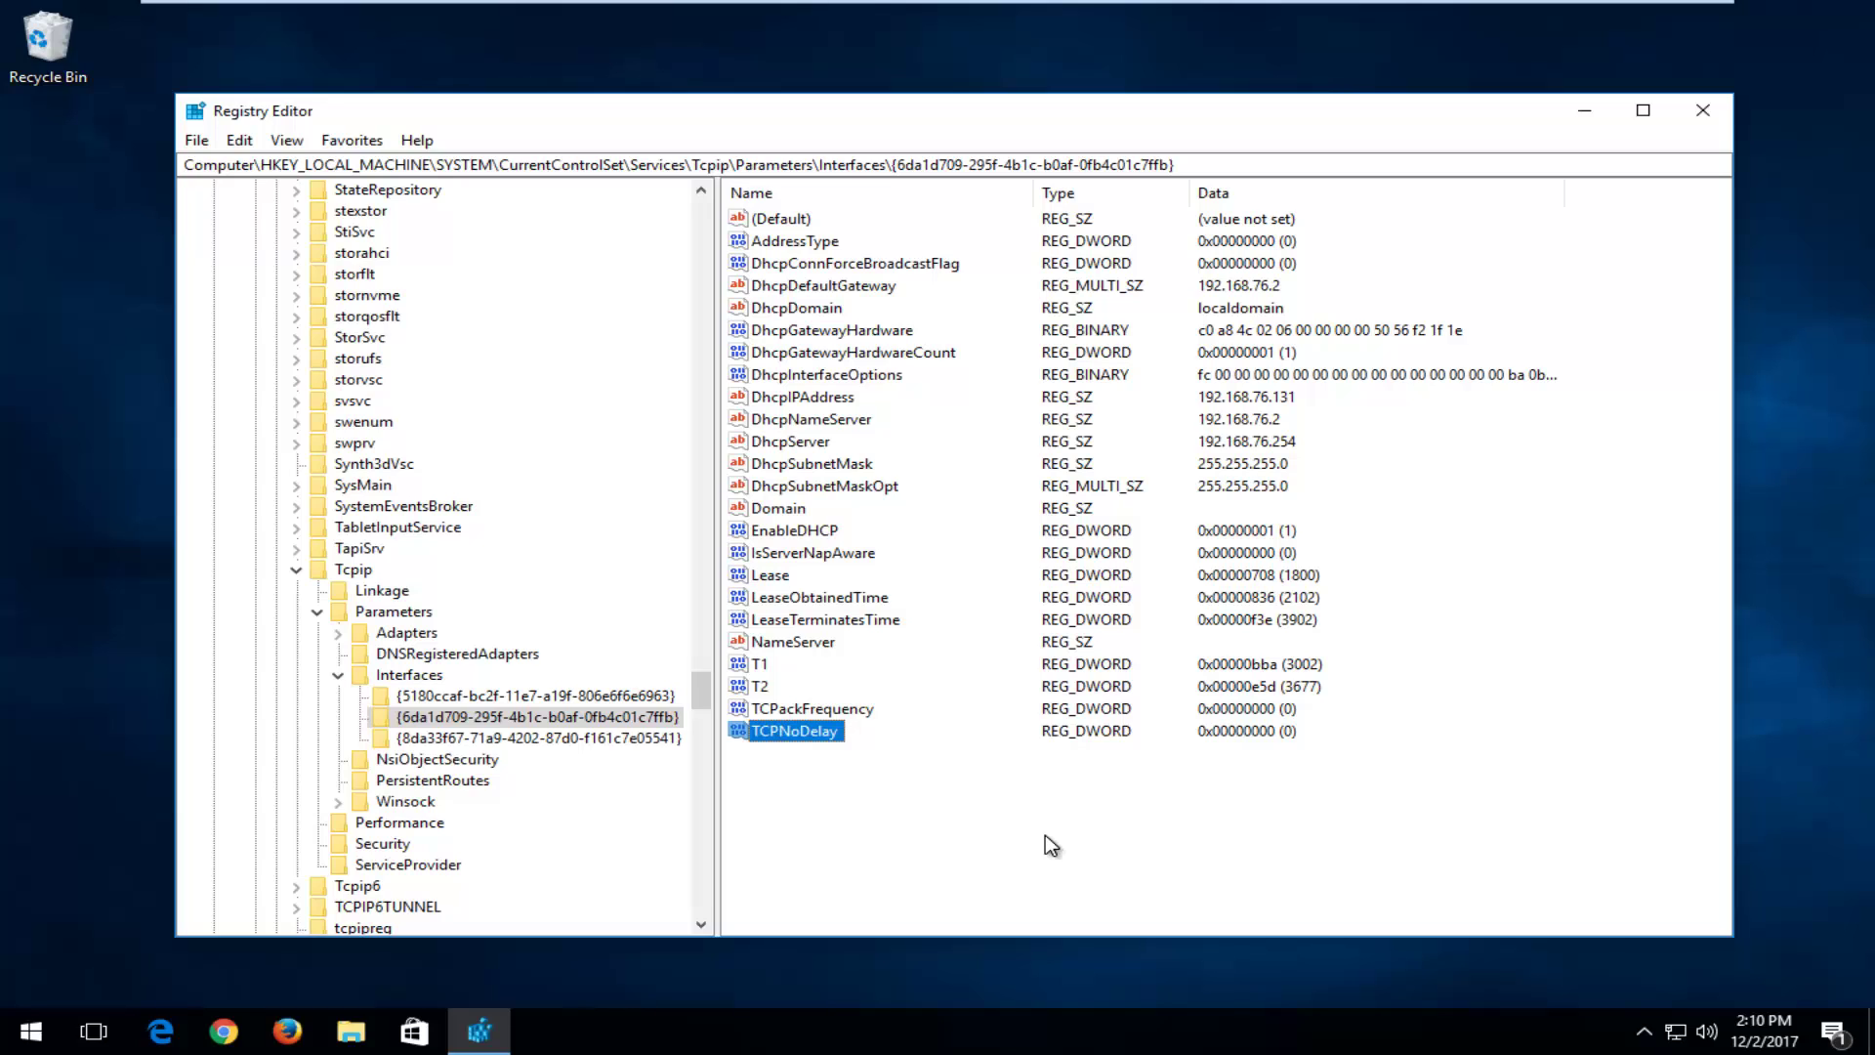
Step: Set the TCPackFrequency value data to hexadecimal 1 and save it
{"action": "left_click", "coordinate": [816, 712]}
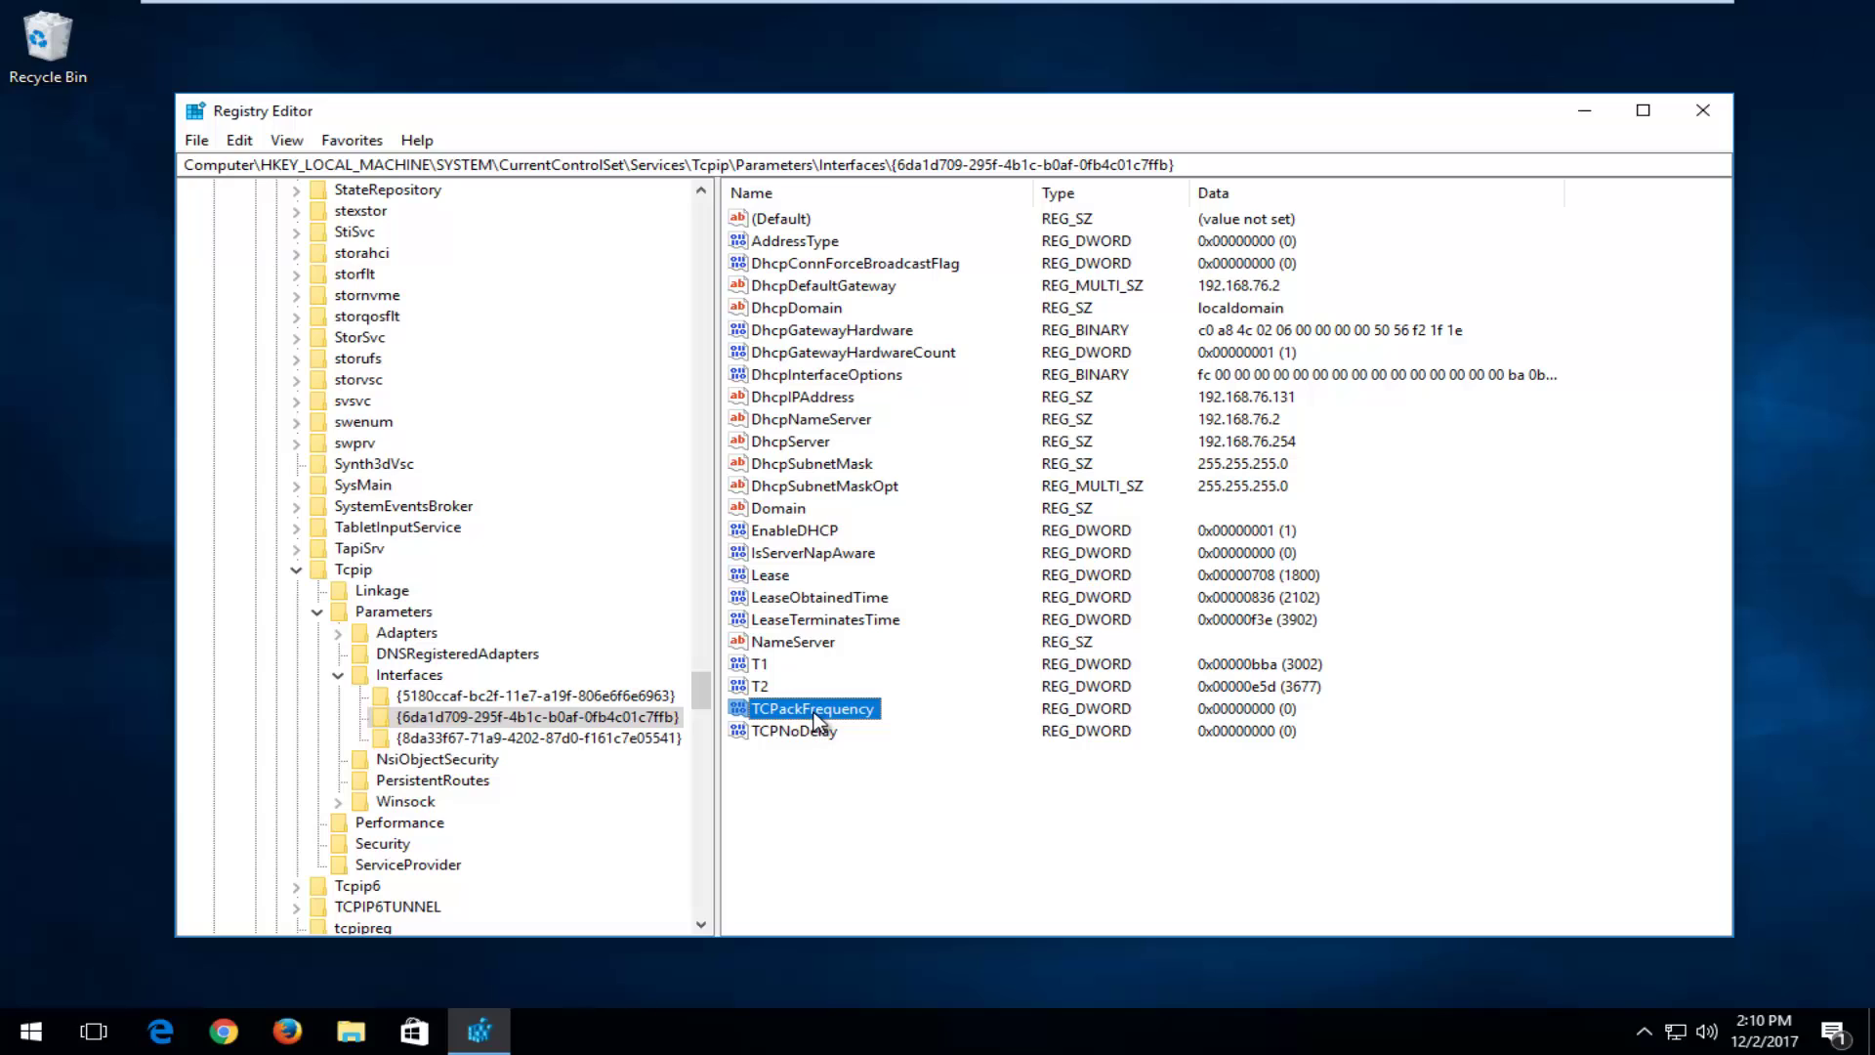
{"action": "left_click", "coordinate": [764, 732]}
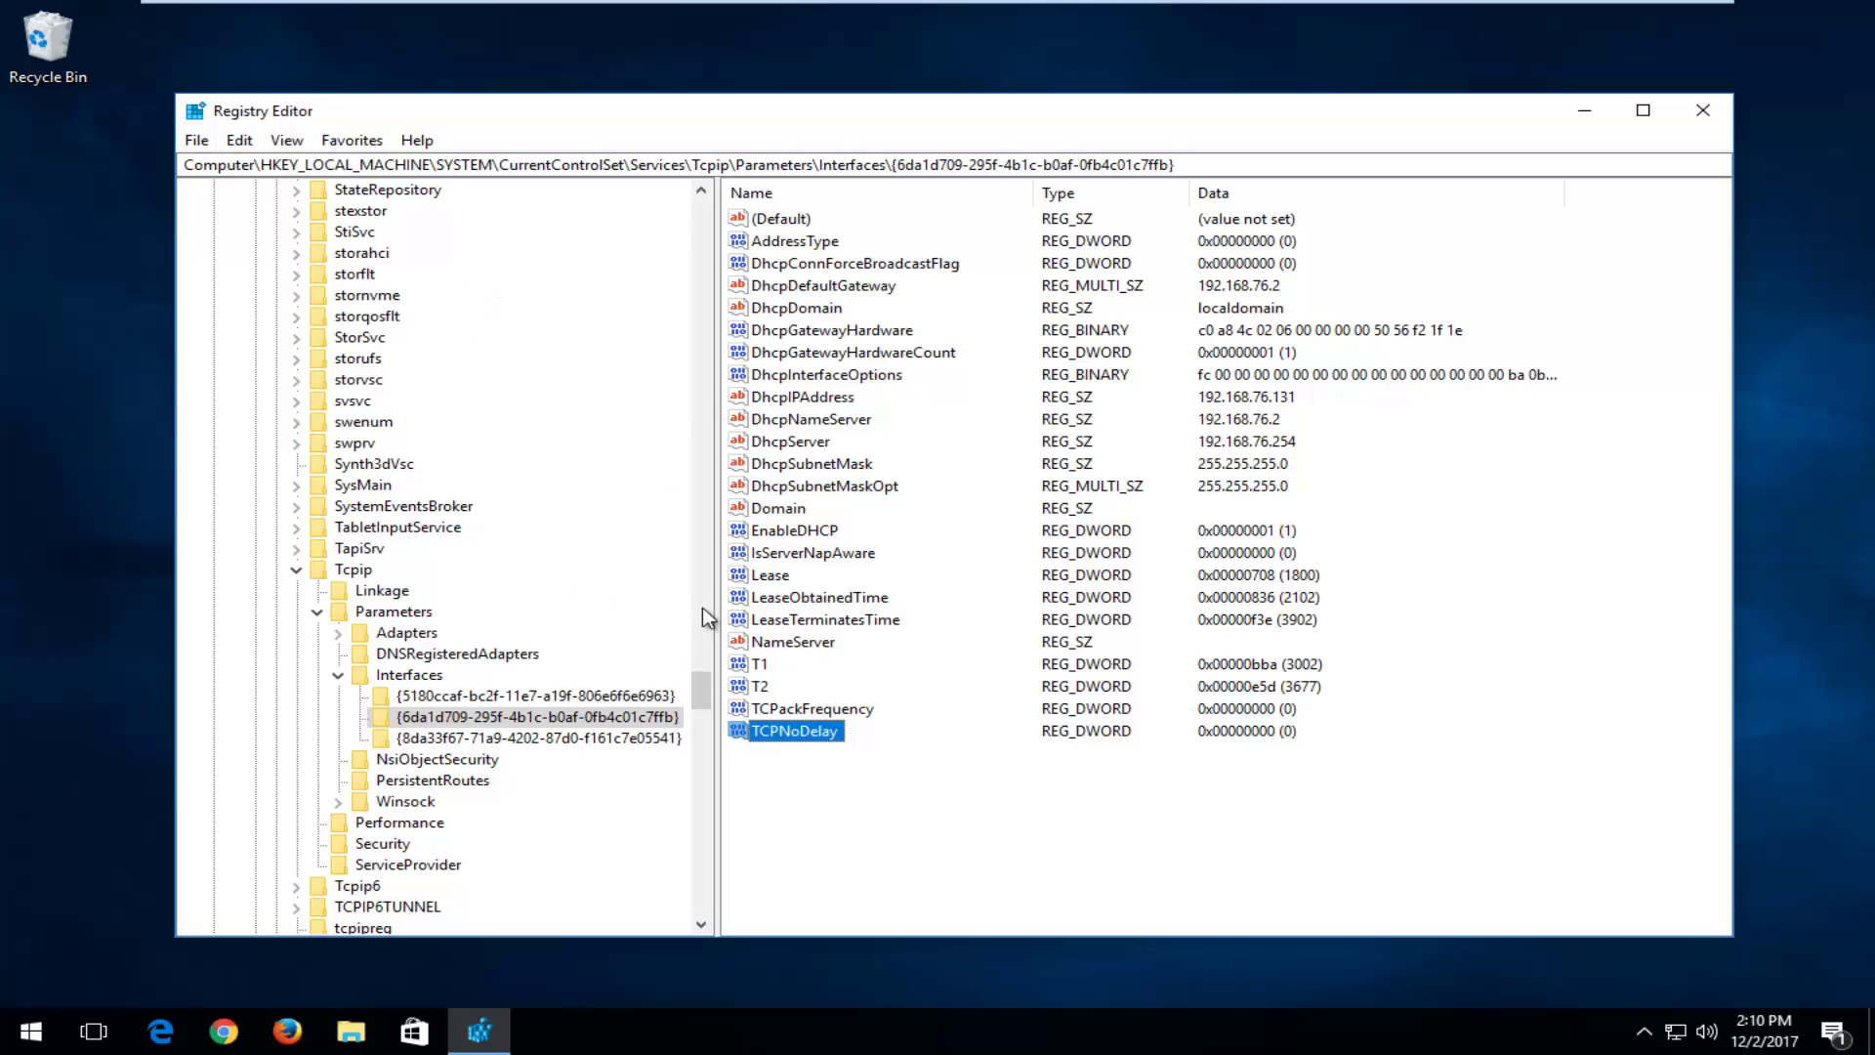
{"action": "left_click", "coordinate": [808, 781]}
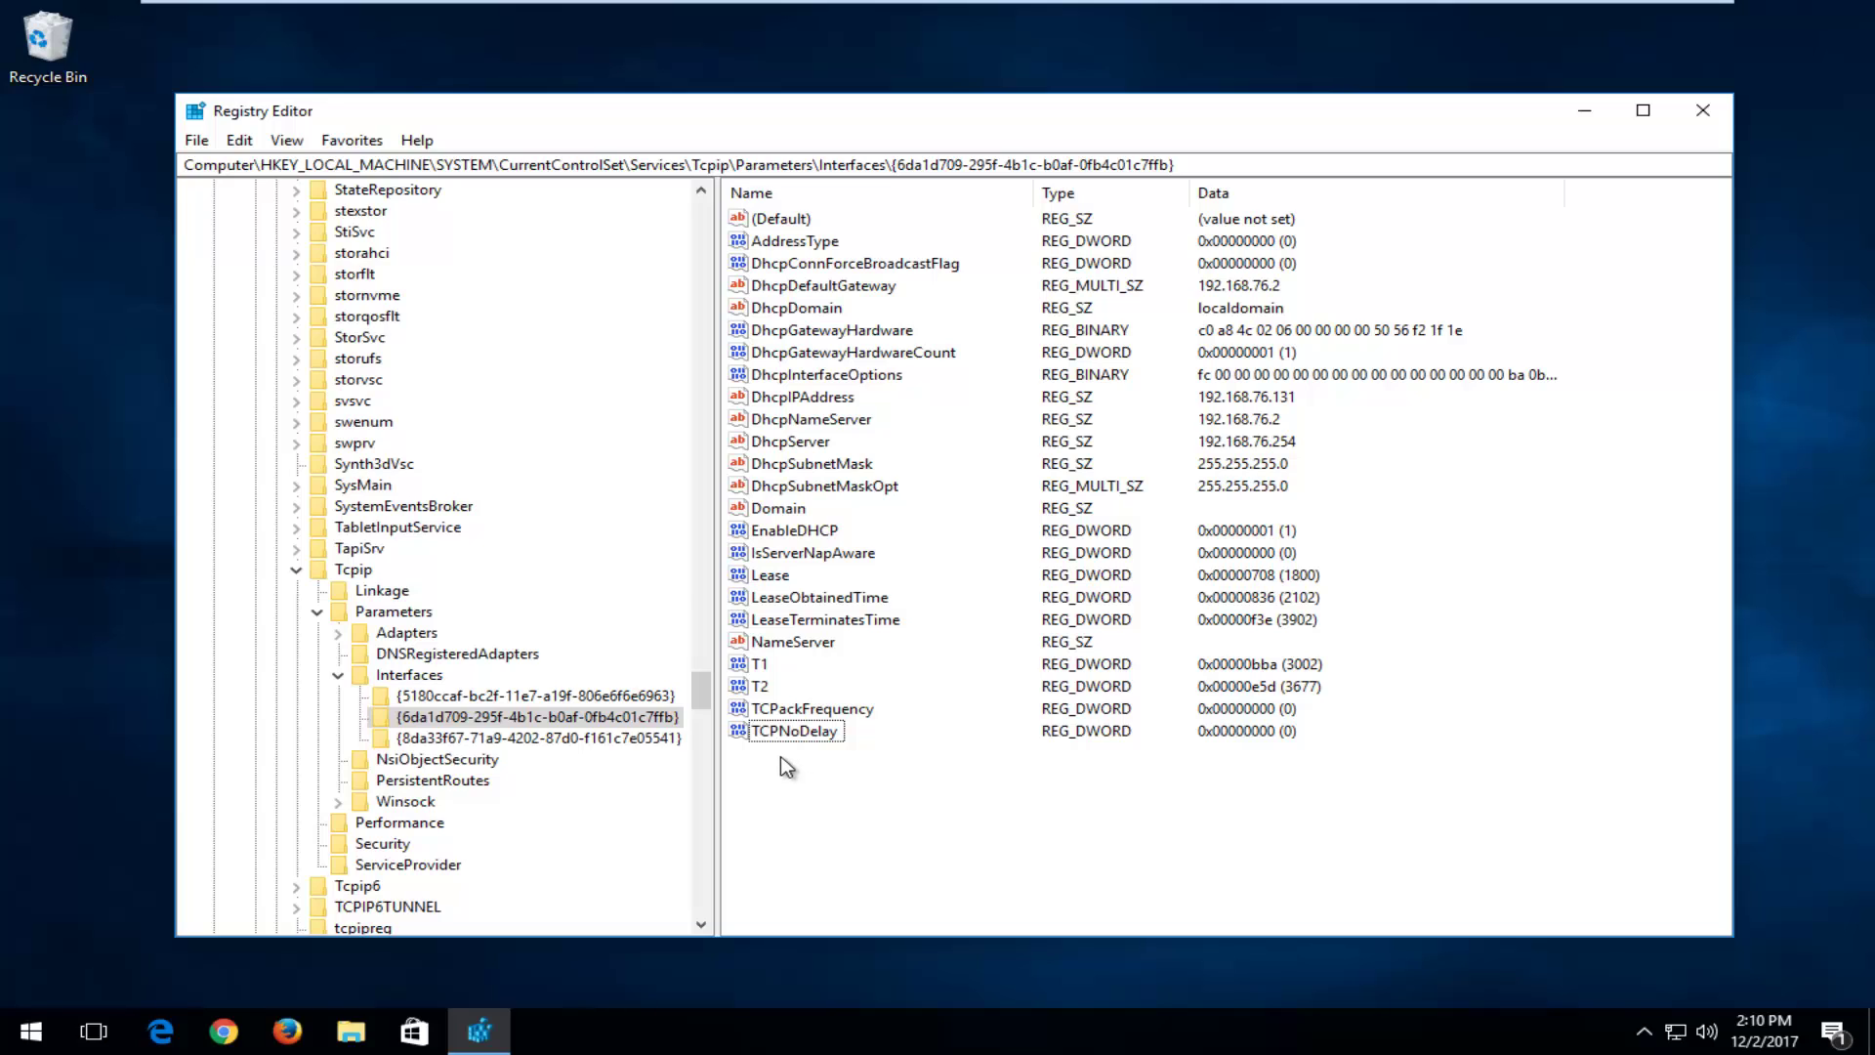
{"action": "double_click", "coordinate": [800, 708]}
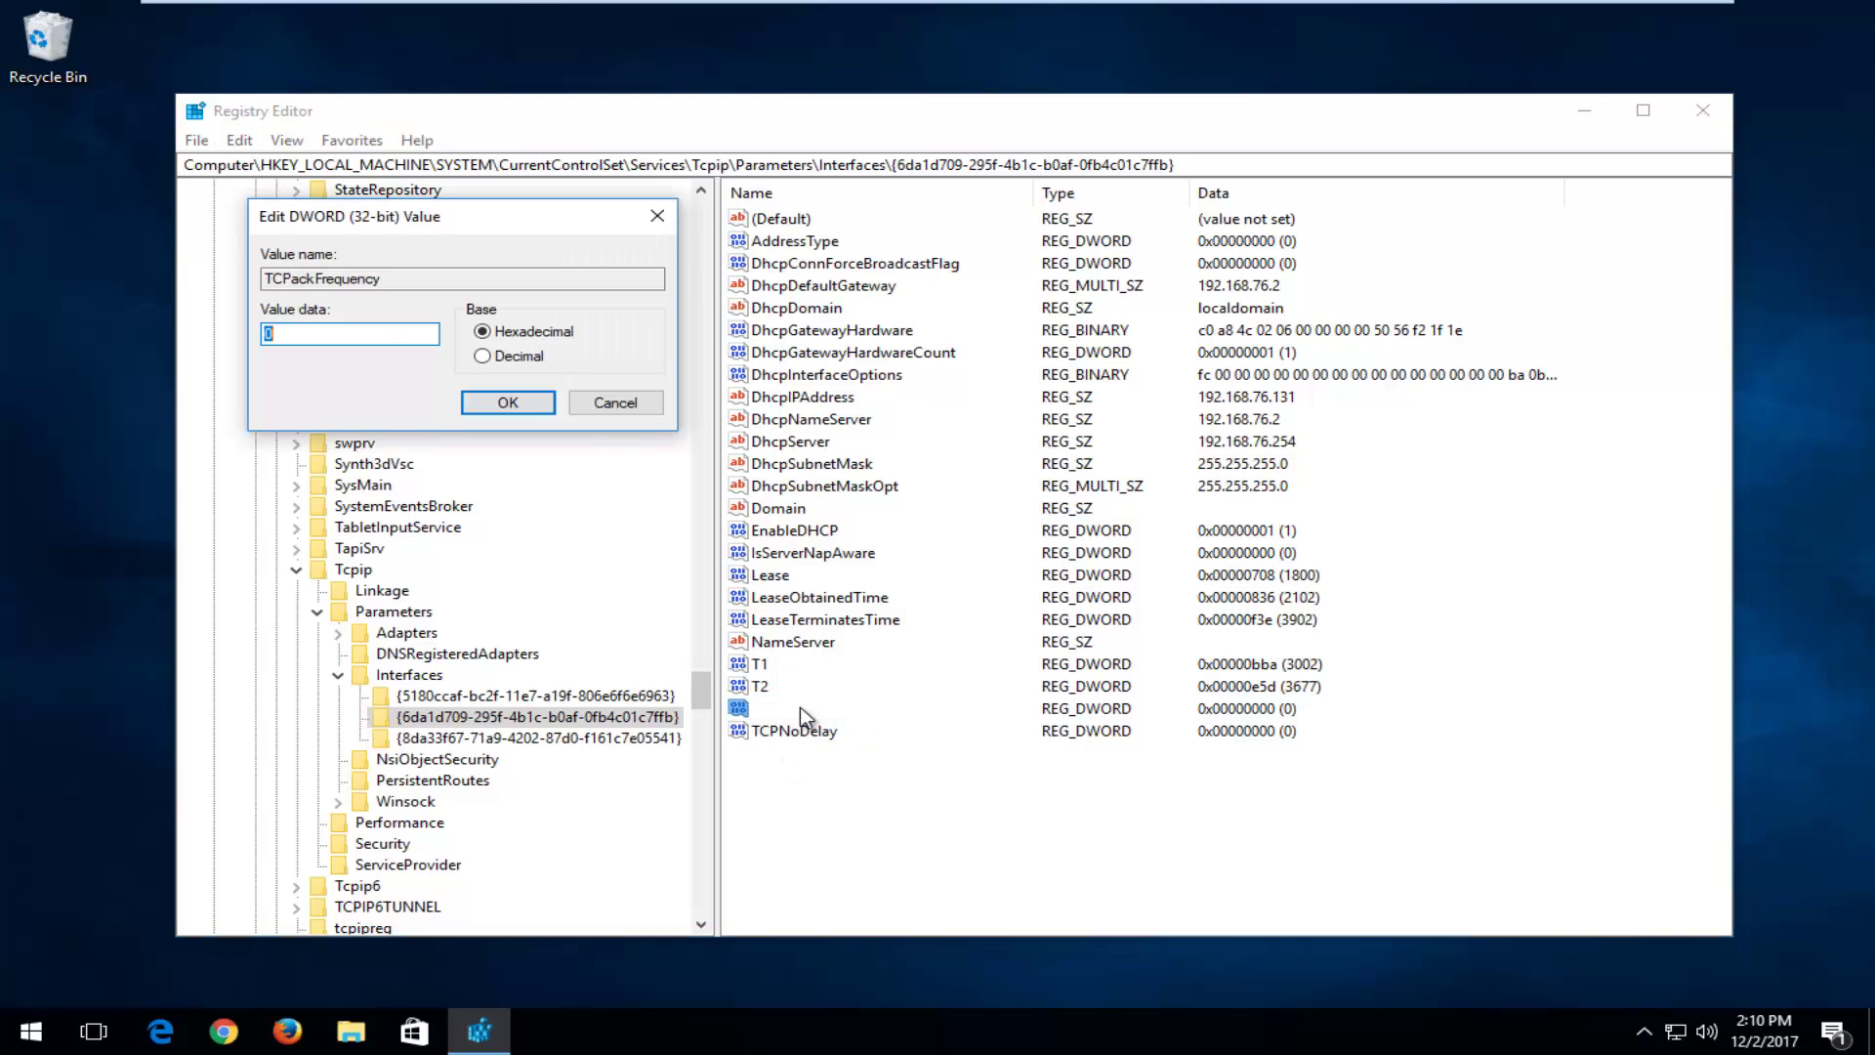
{"action": "left_click_drag", "start_coordinate": [443, 225], "coordinate": [1002, 343]}
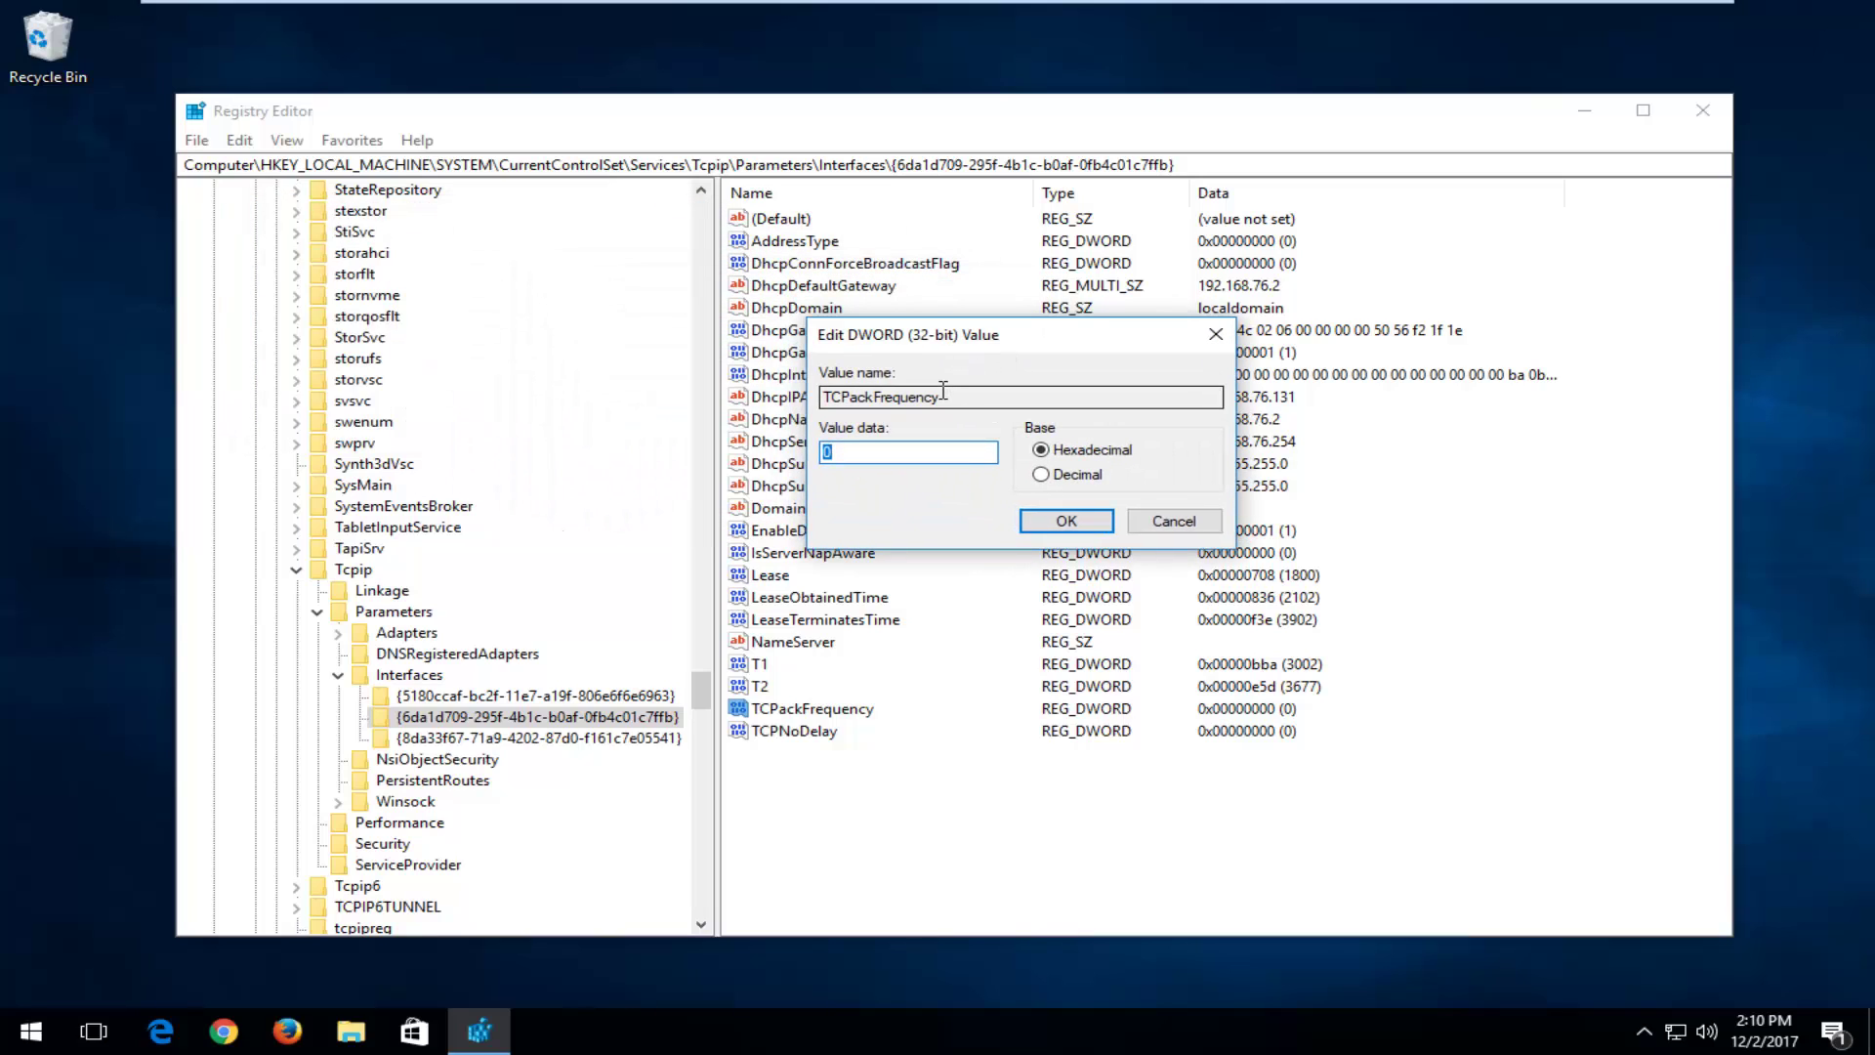
{"action": "type", "text": "1"}
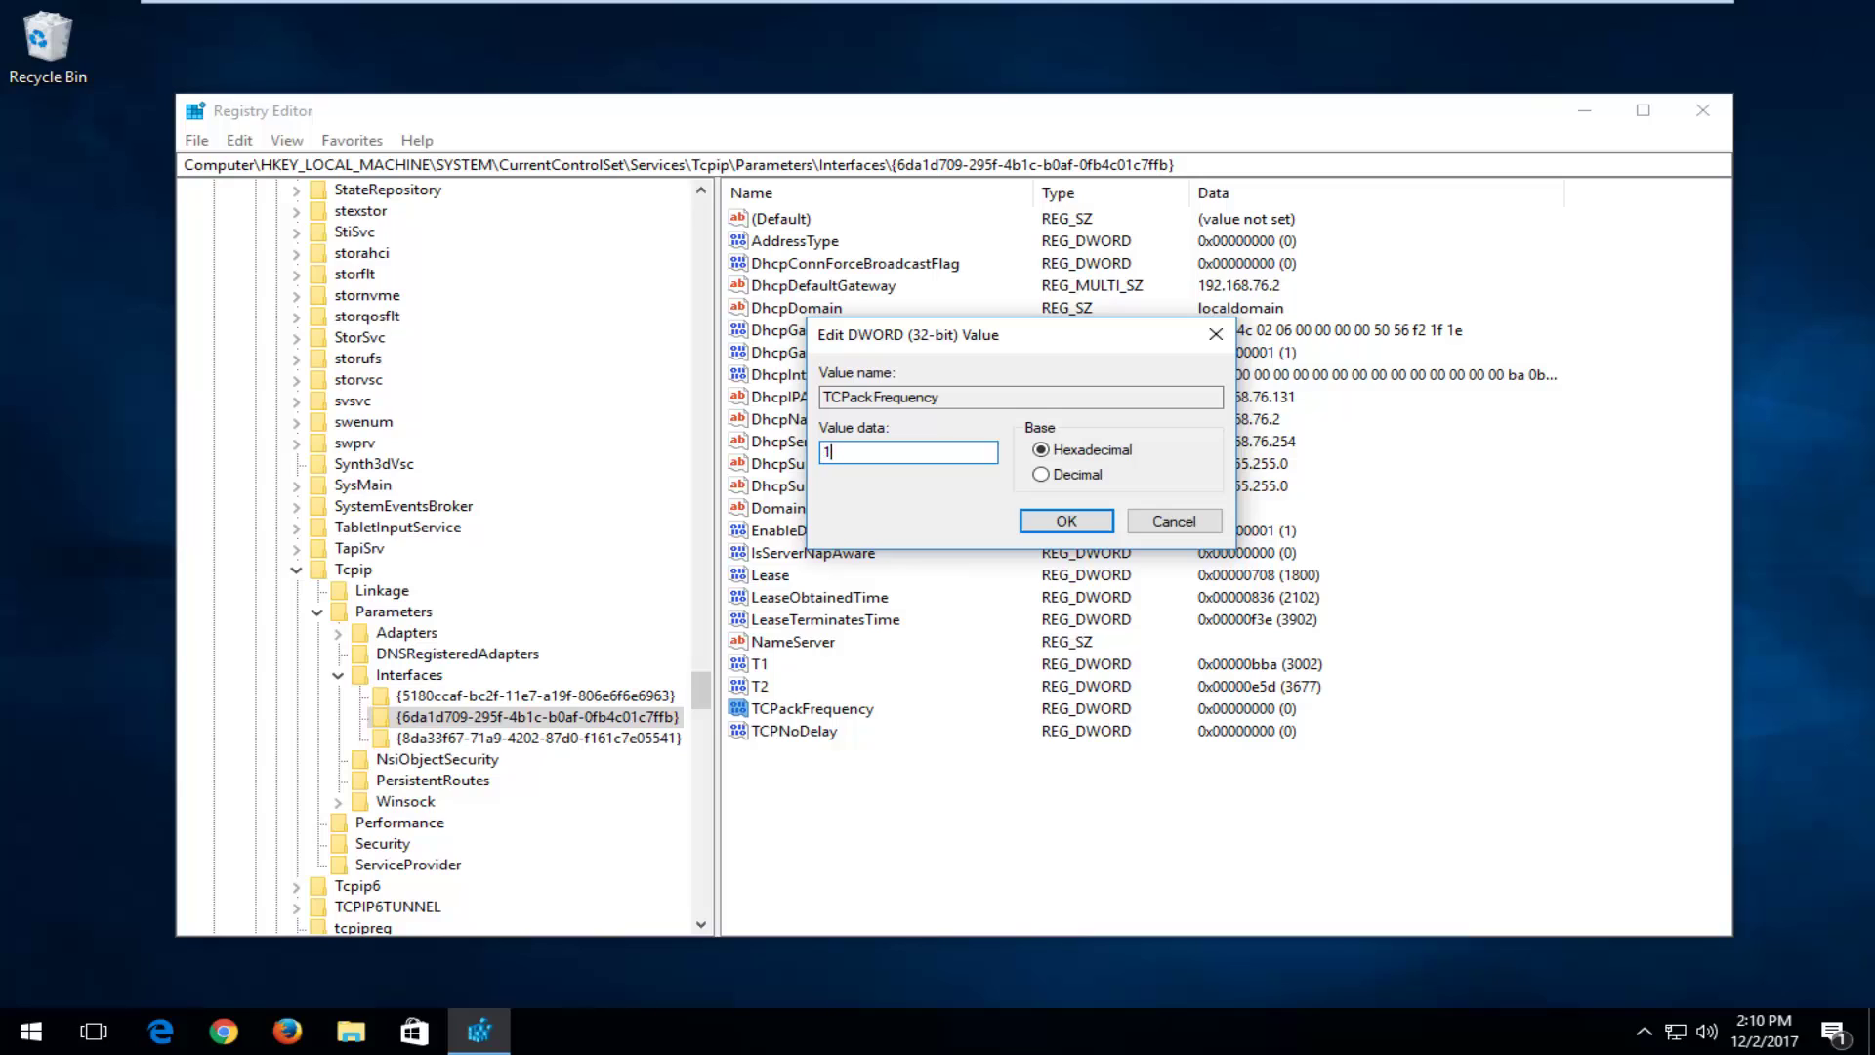
{"action": "left_click", "coordinate": [1065, 523]}
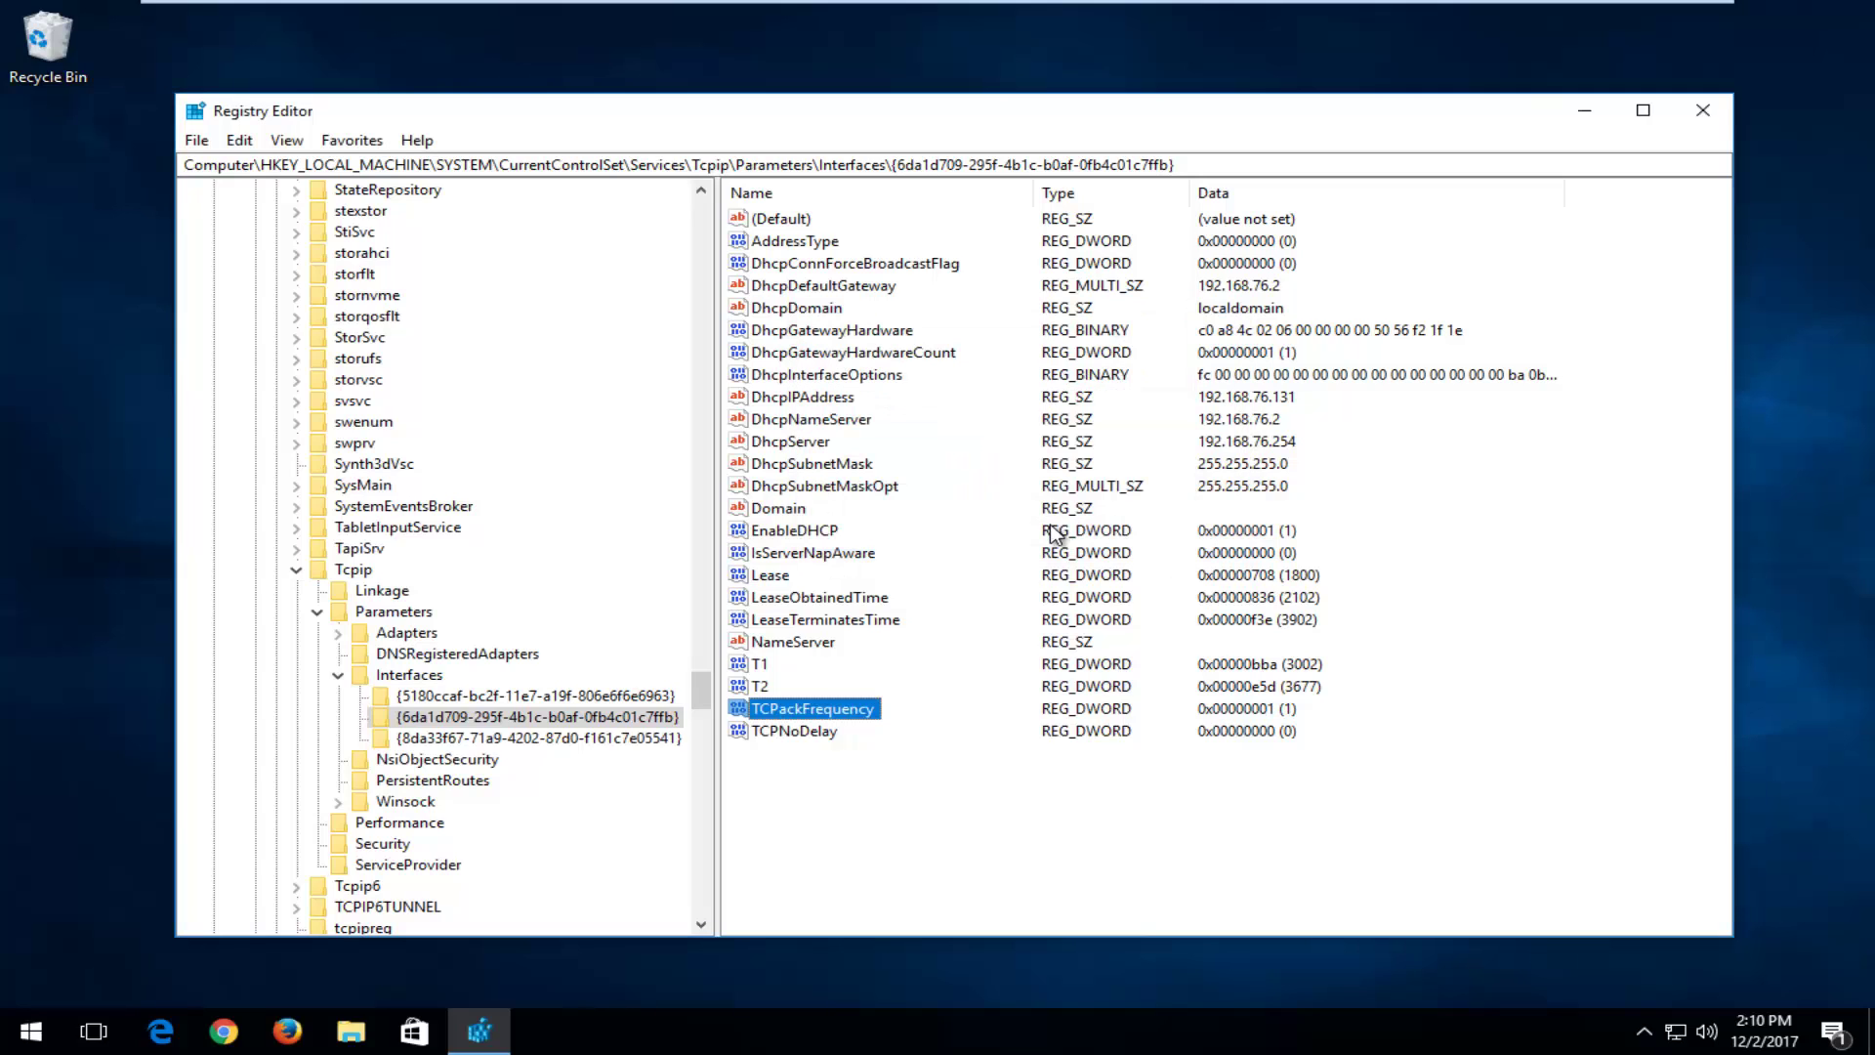
Step: Set the TCPNoDelay value data to hexadecimal 1, save it and collapse the Interfaces key
{"action": "left_click", "coordinate": [779, 735]}
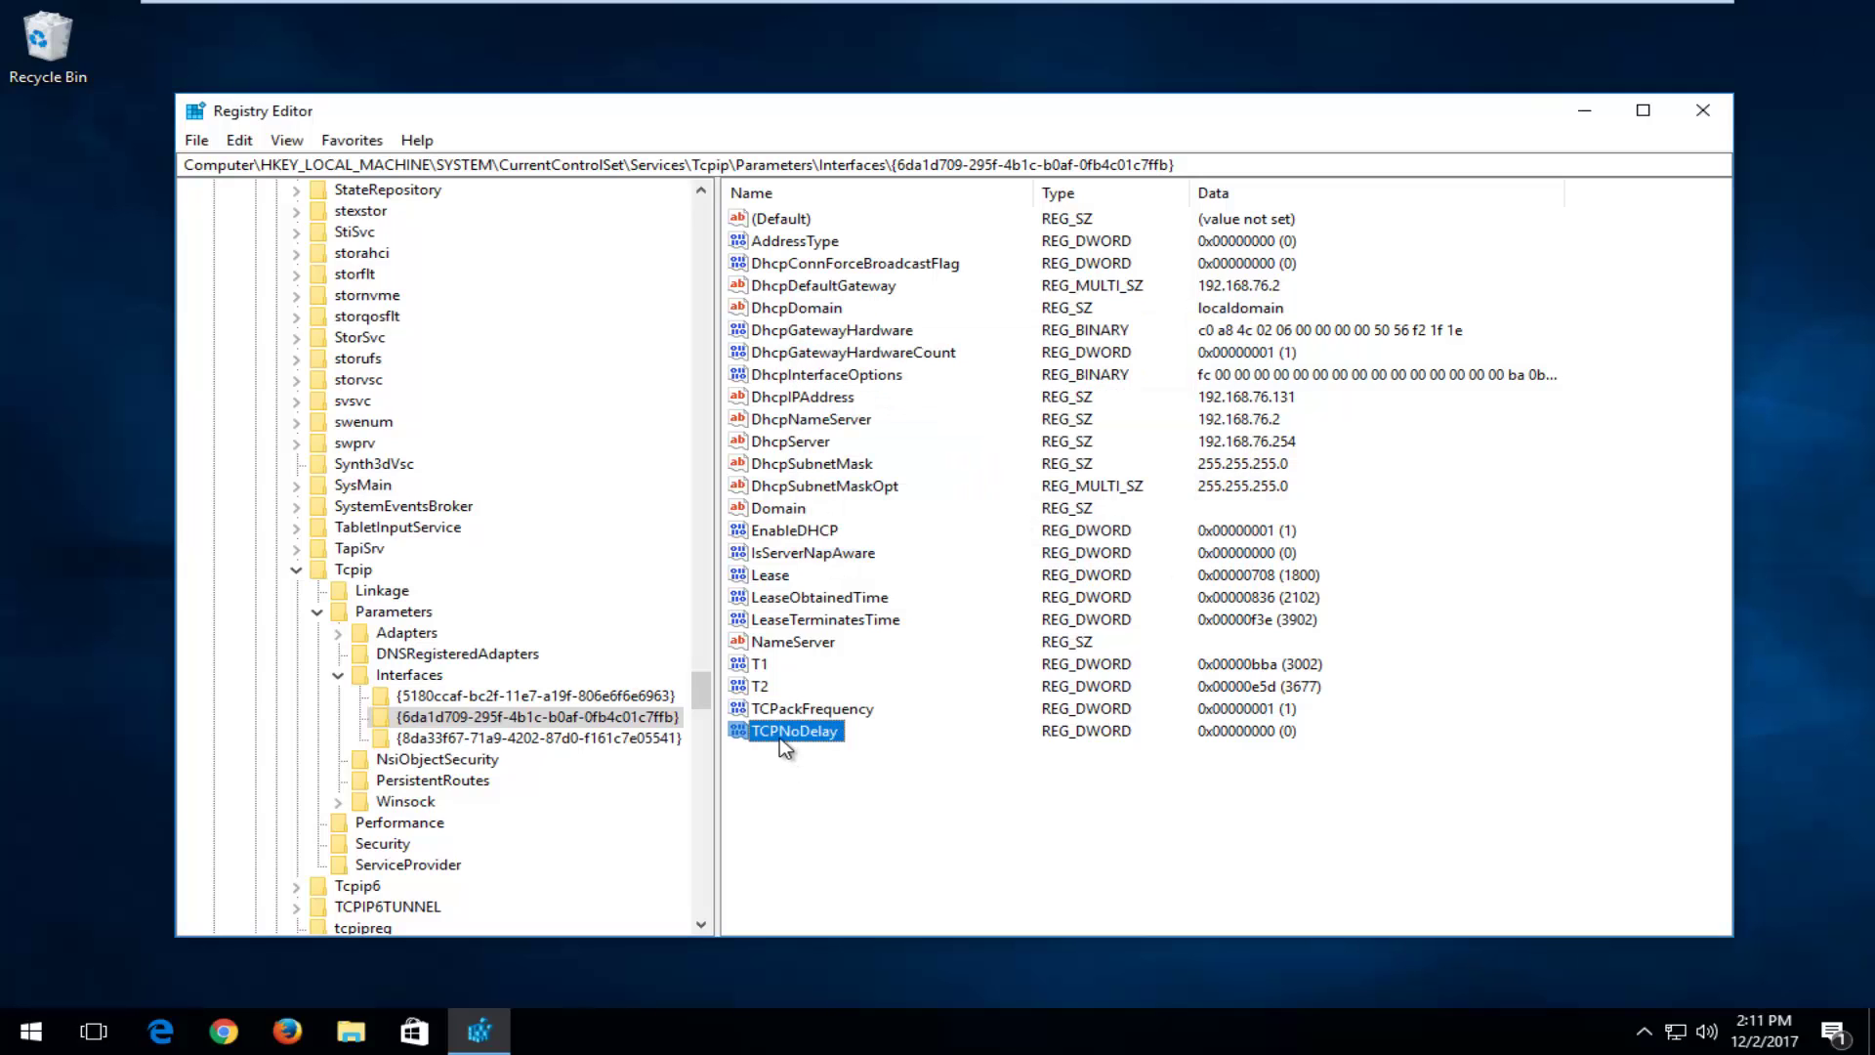
{"action": "double_click", "coordinate": [784, 734]}
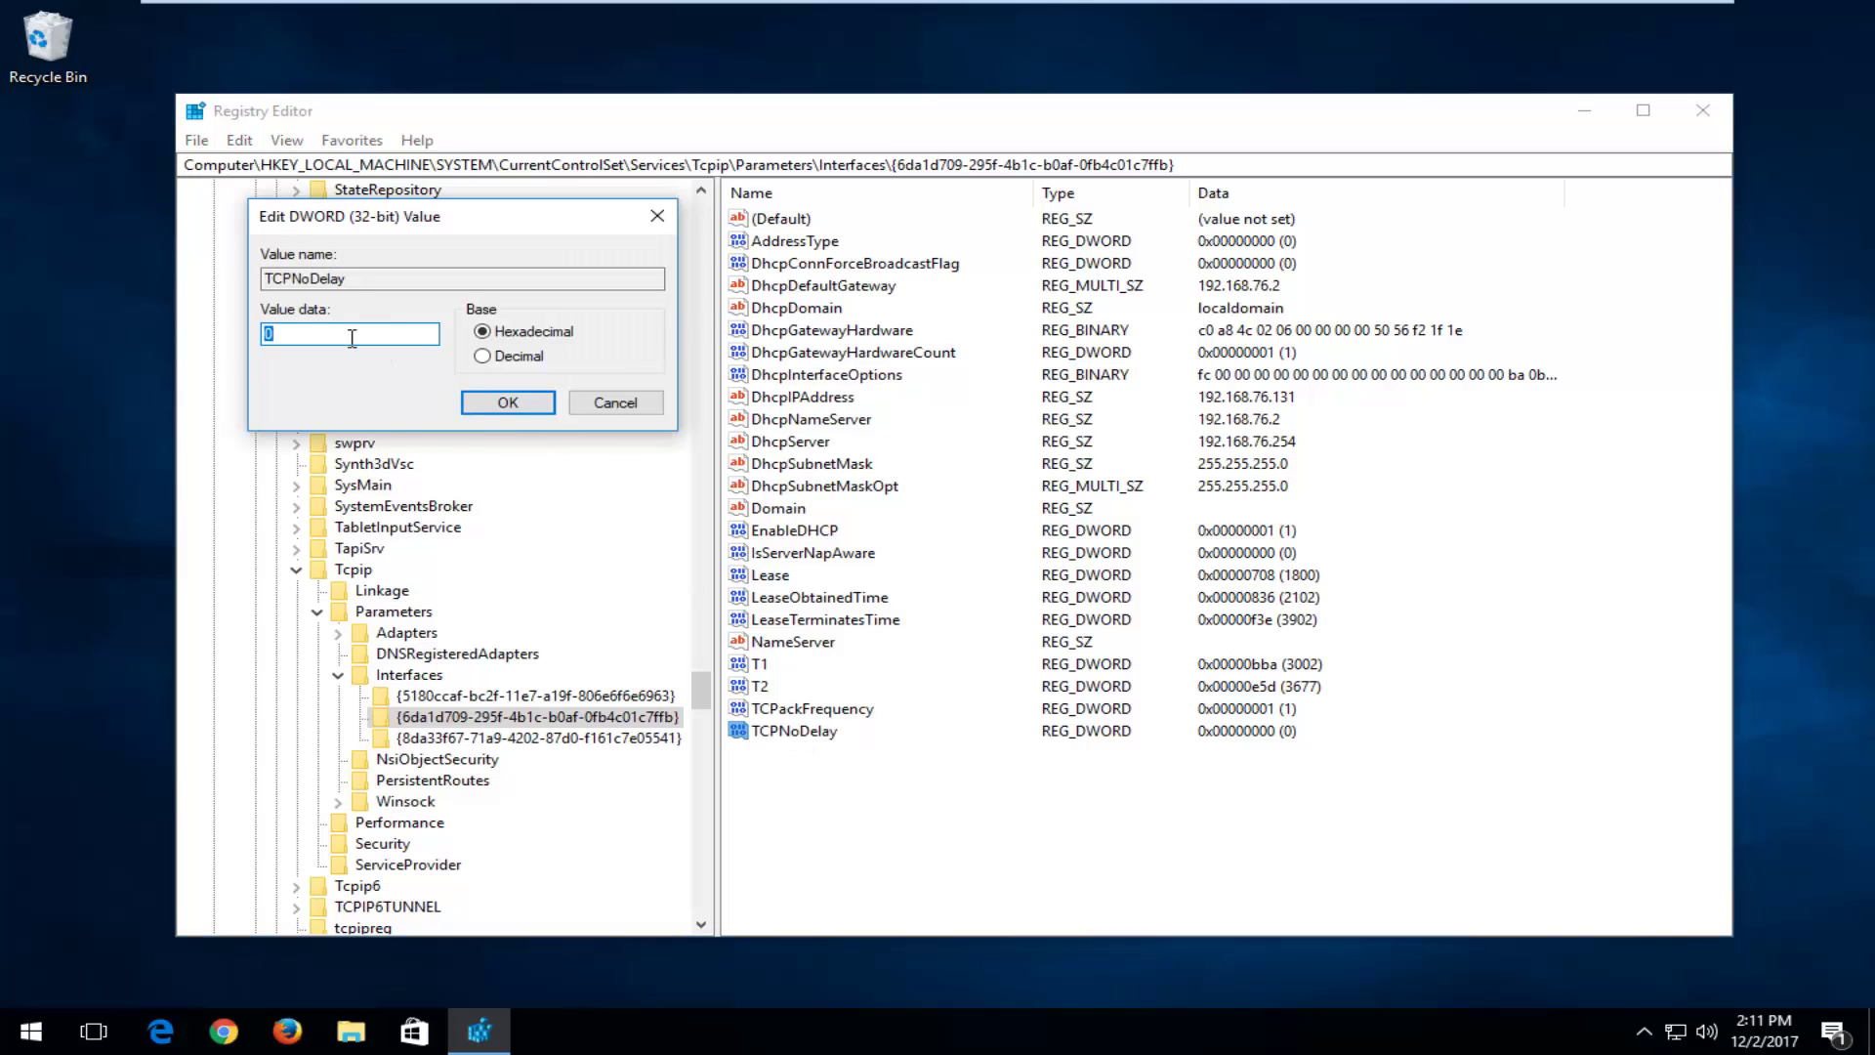
{"action": "type", "text": "1"}
{"action": "left_click", "coordinate": [479, 408]}
{"action": "left_click", "coordinate": [338, 675]}
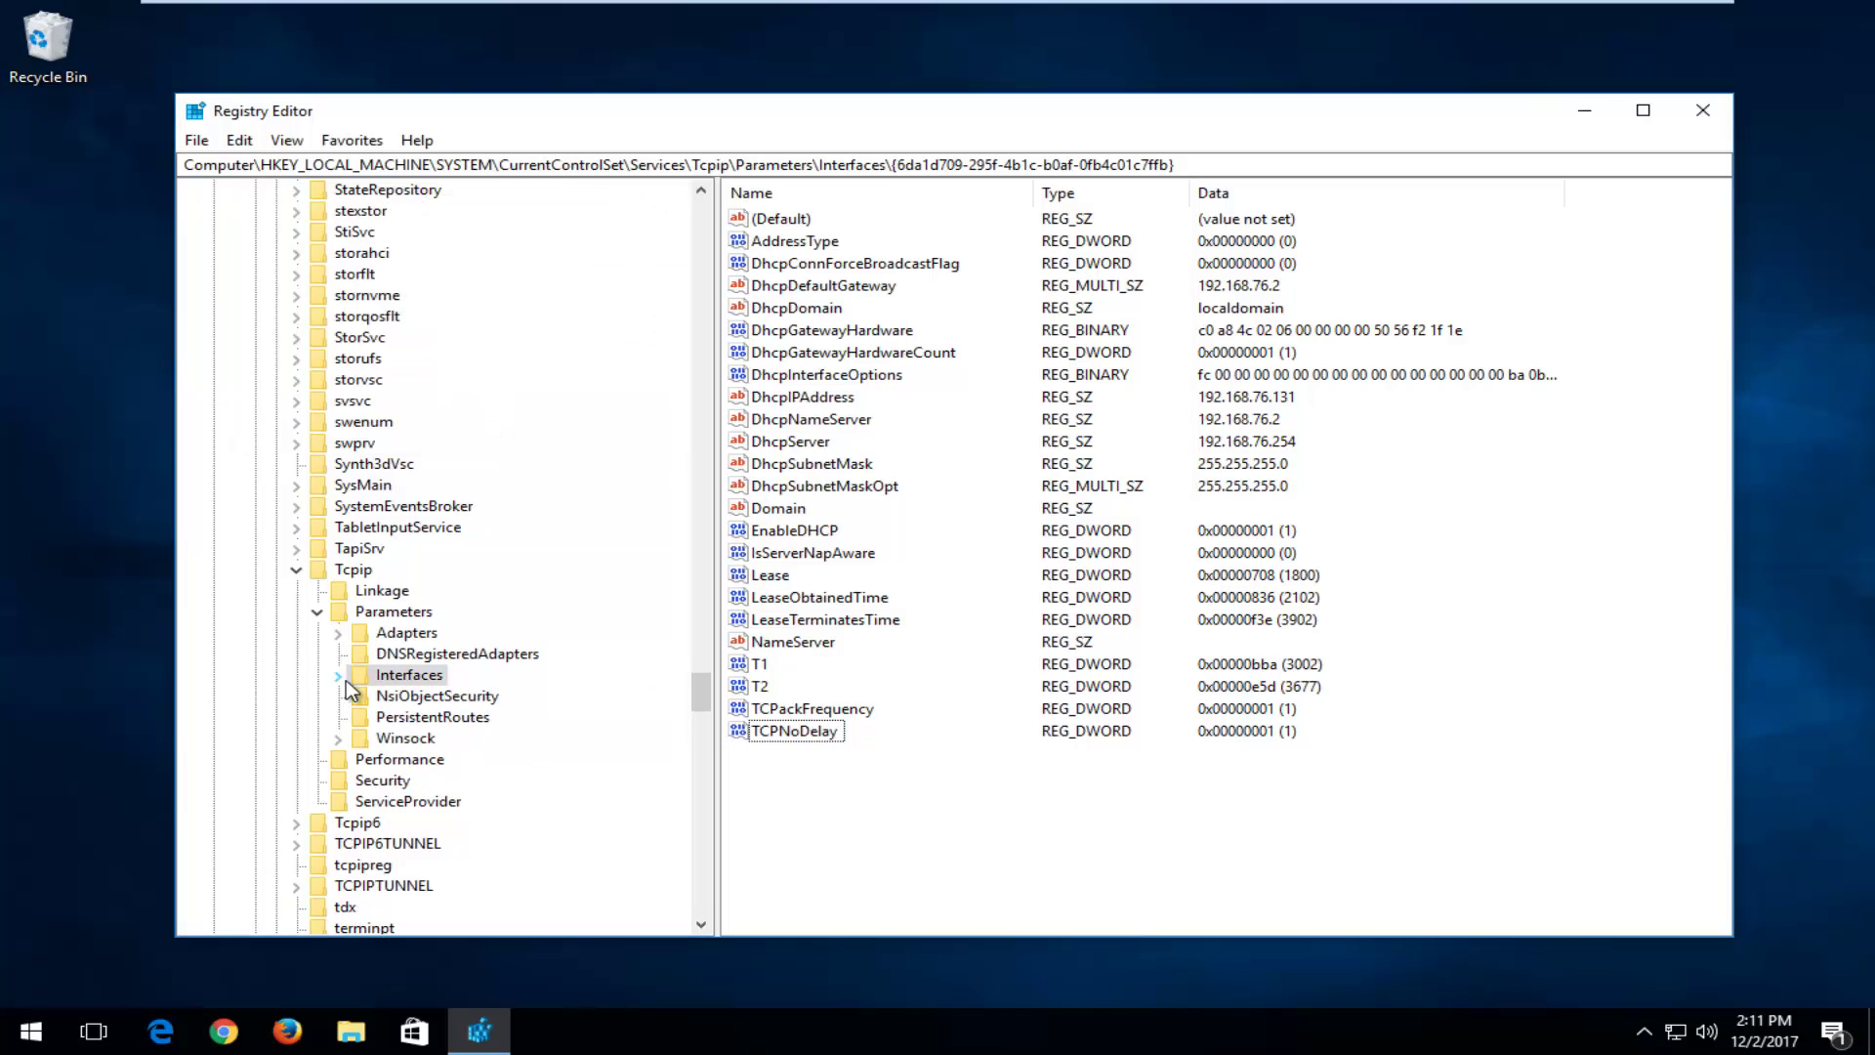
Step: Collapse the Tcpip, Services, CurrentControlSet and SYSTEM keys in the registry tree
{"action": "left_click", "coordinate": [296, 570]}
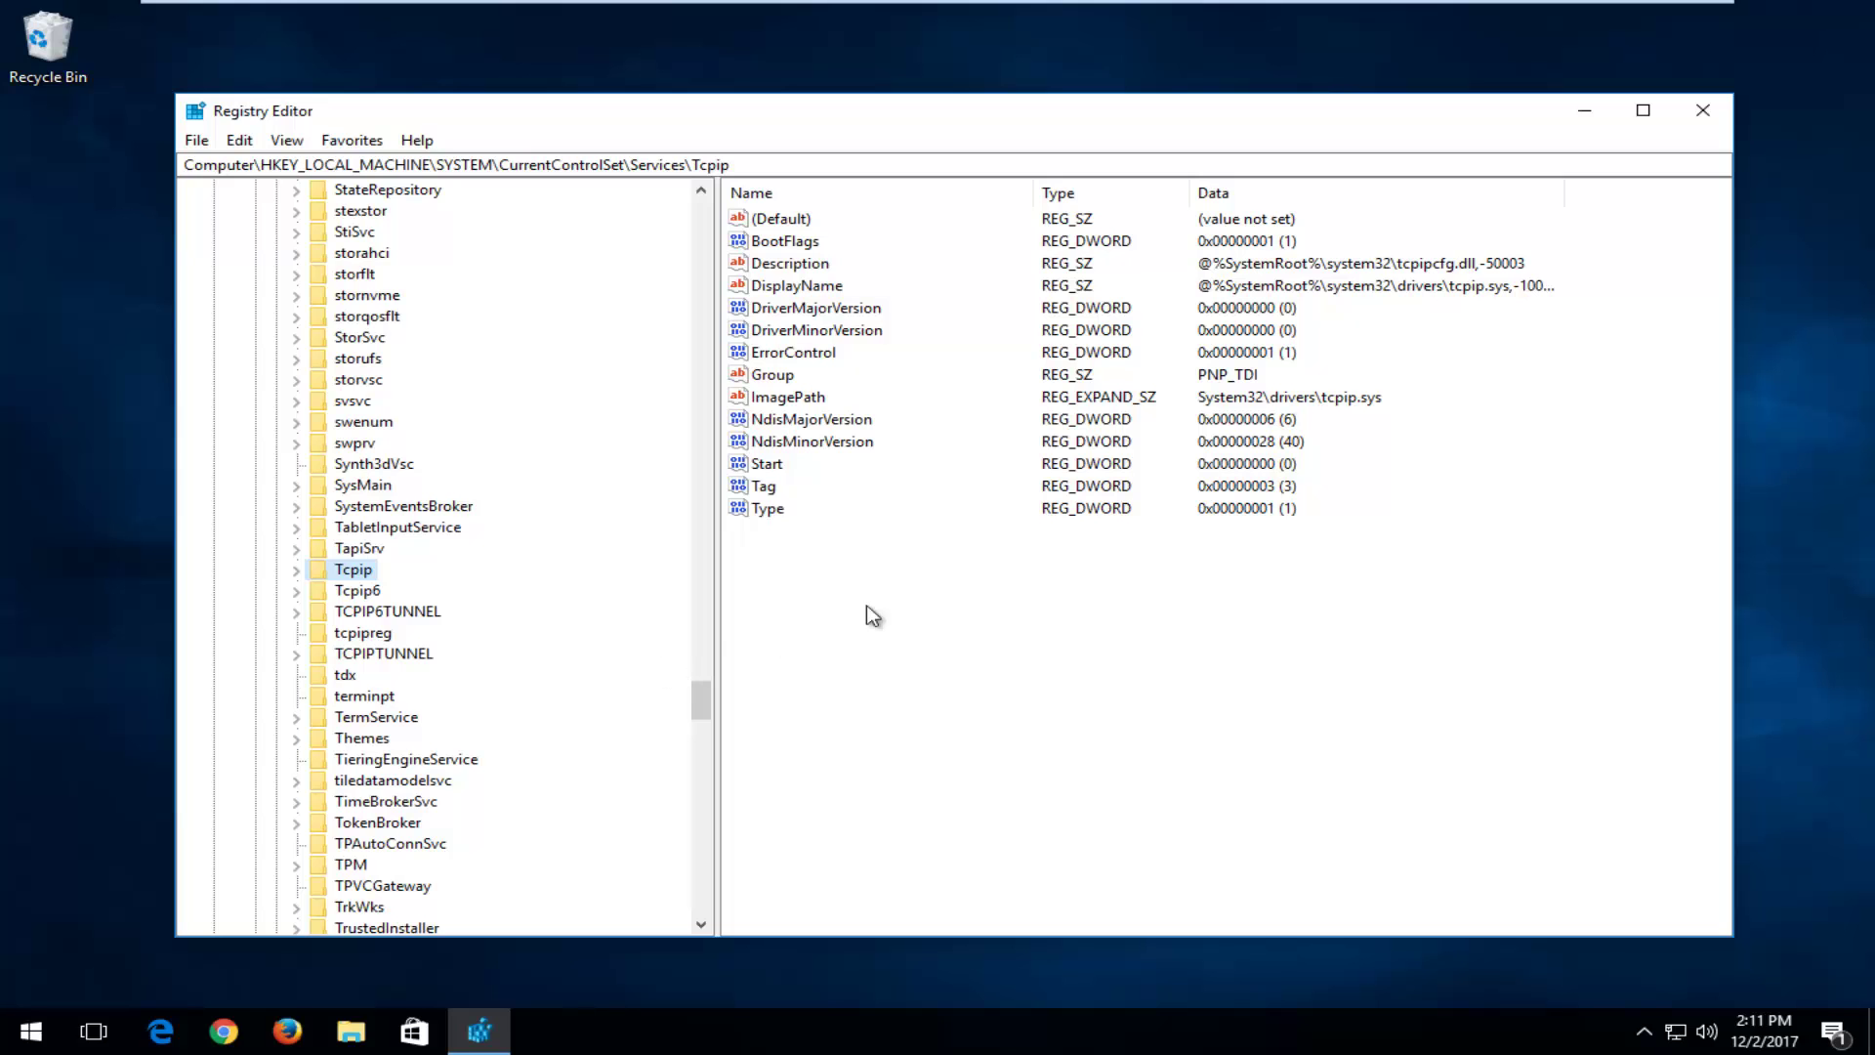
{"action": "left_click_drag", "start_coordinate": [701, 685], "coordinate": [771, 195]}
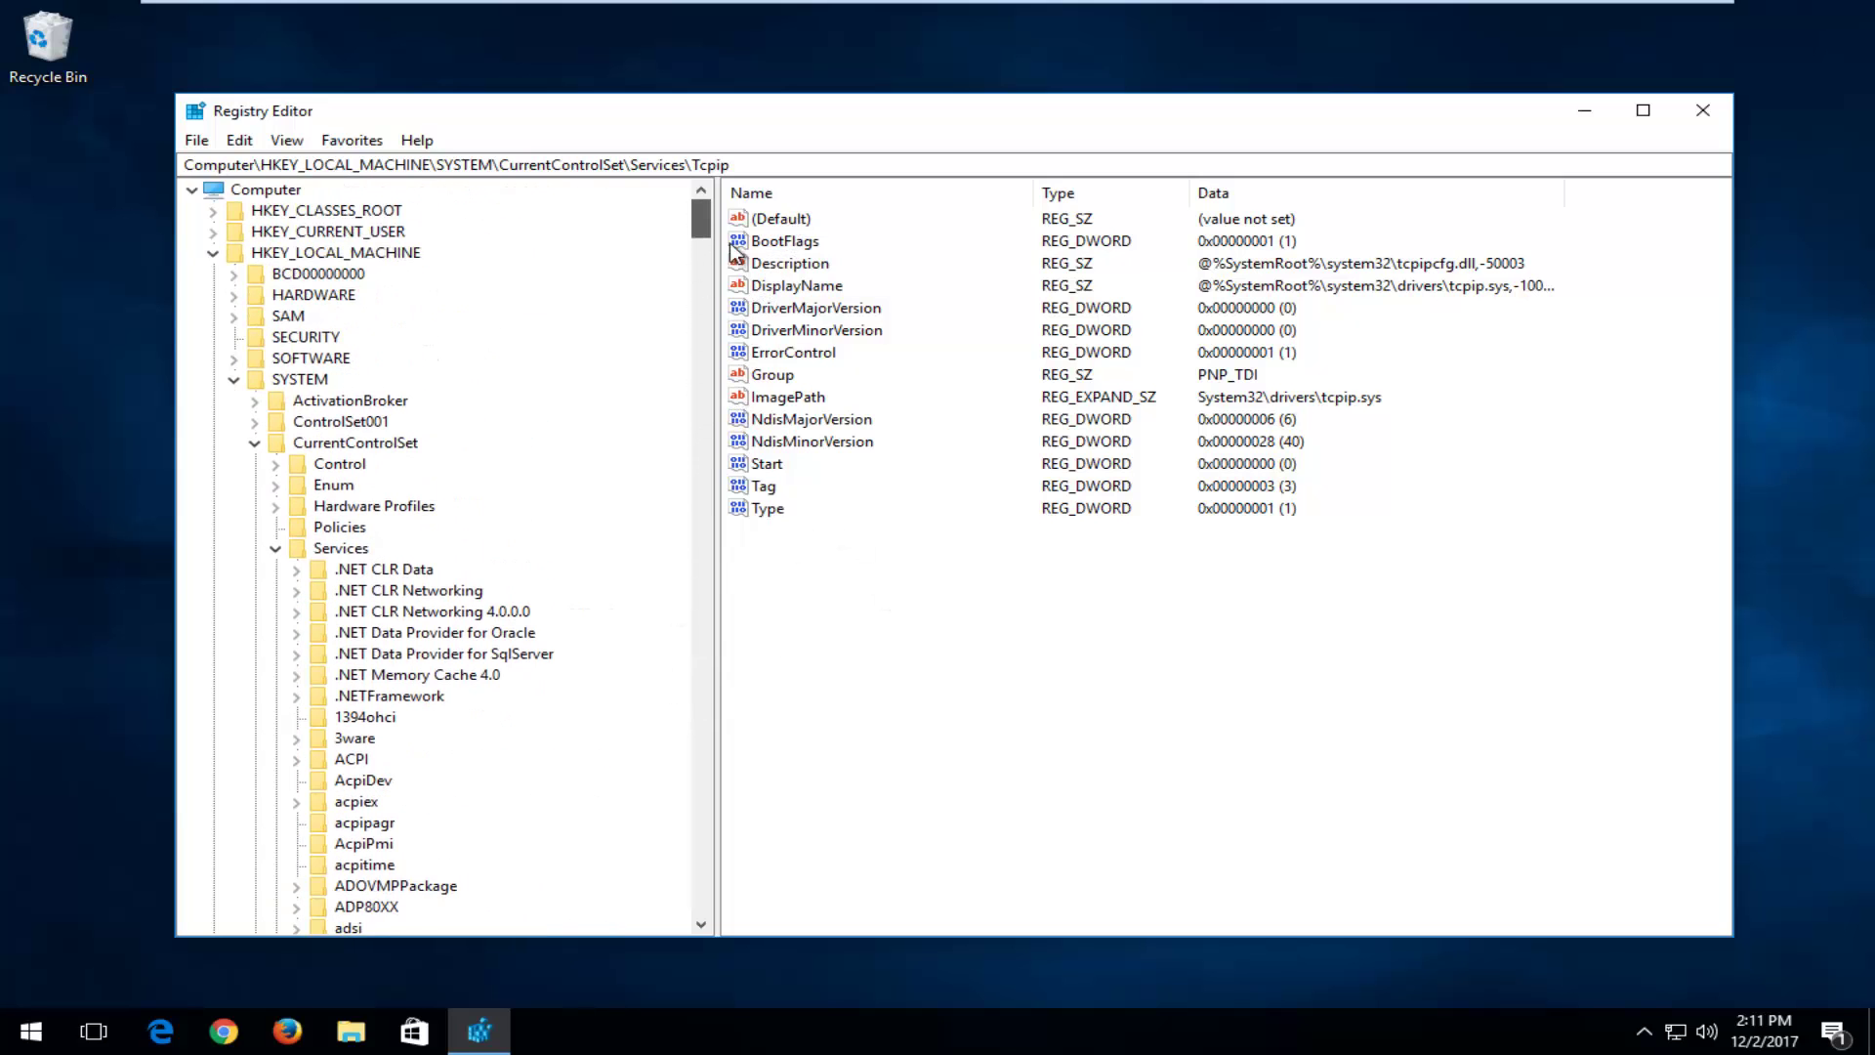
{"action": "left_click", "coordinate": [275, 548]}
{"action": "left_click", "coordinate": [254, 442]}
{"action": "left_click", "coordinate": [240, 383]}
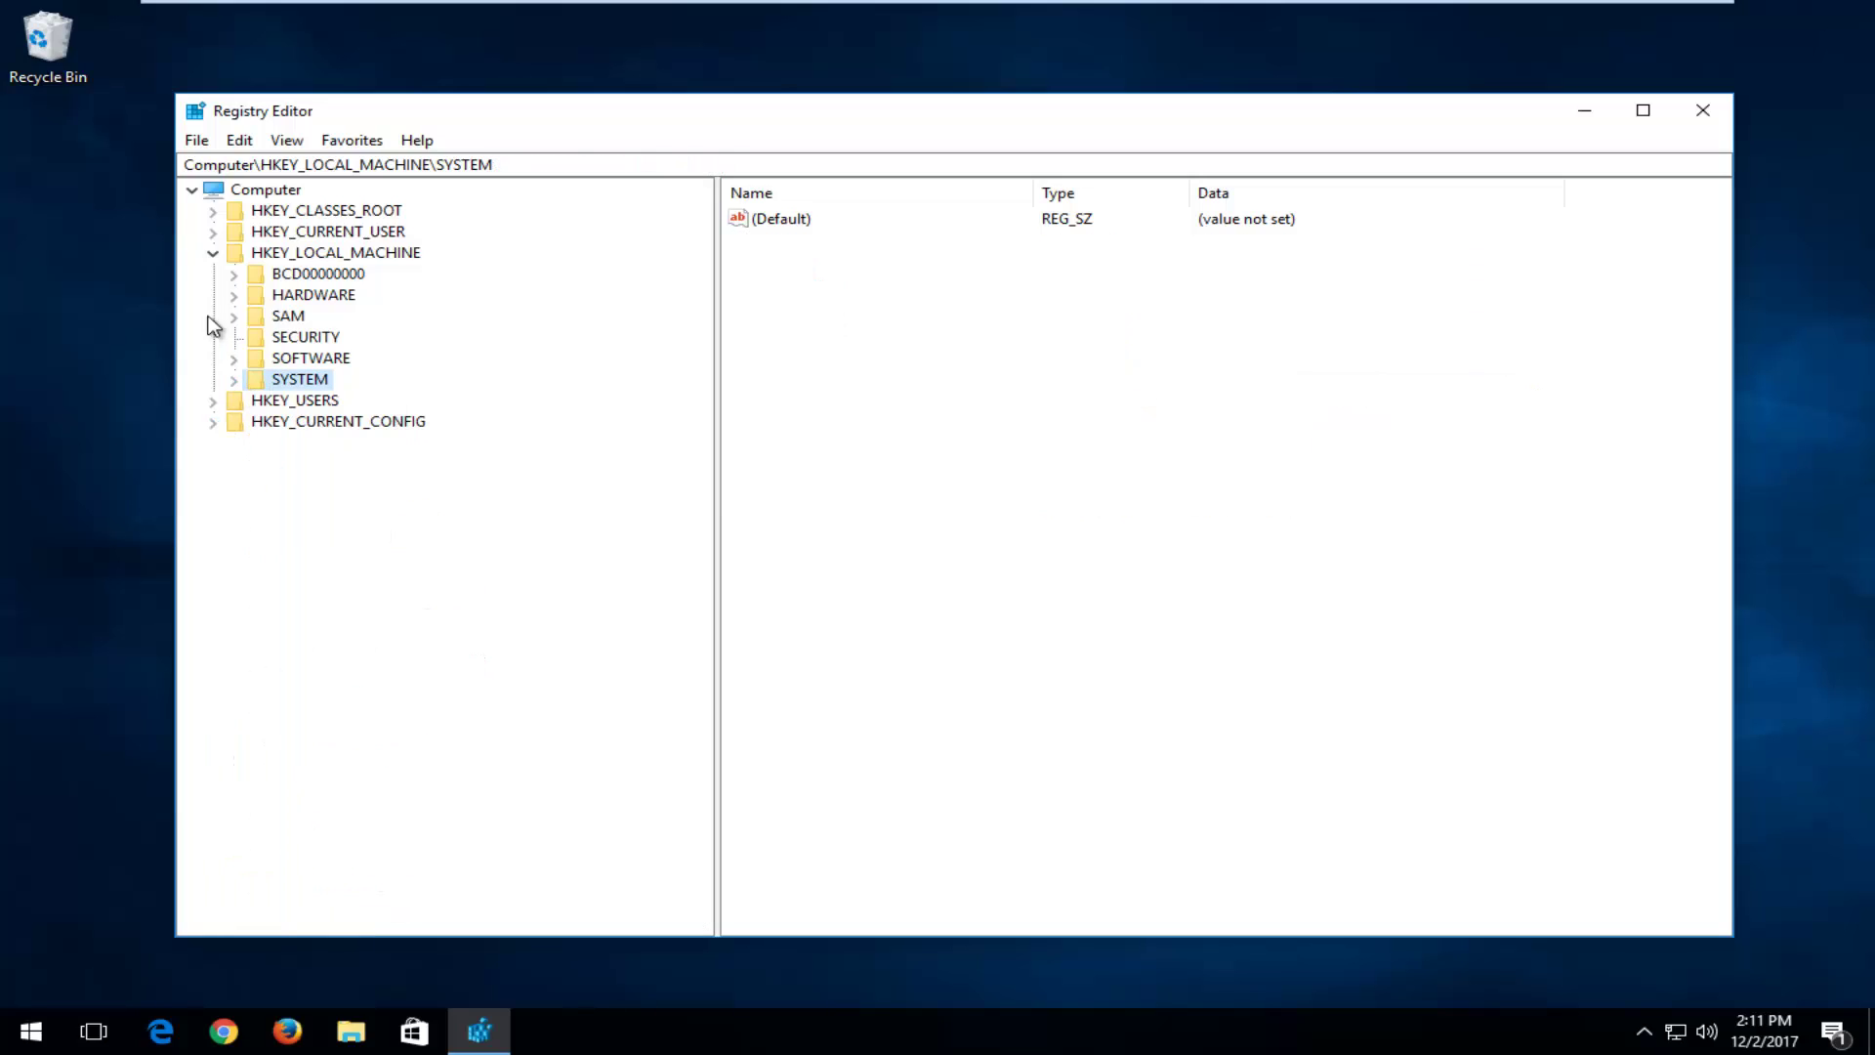
Step: Expand the SOFTWARE and Microsoft keys under HKEY_LOCAL_MACHINE and look through the Microsoft subkeys
{"action": "left_click", "coordinate": [297, 258]}
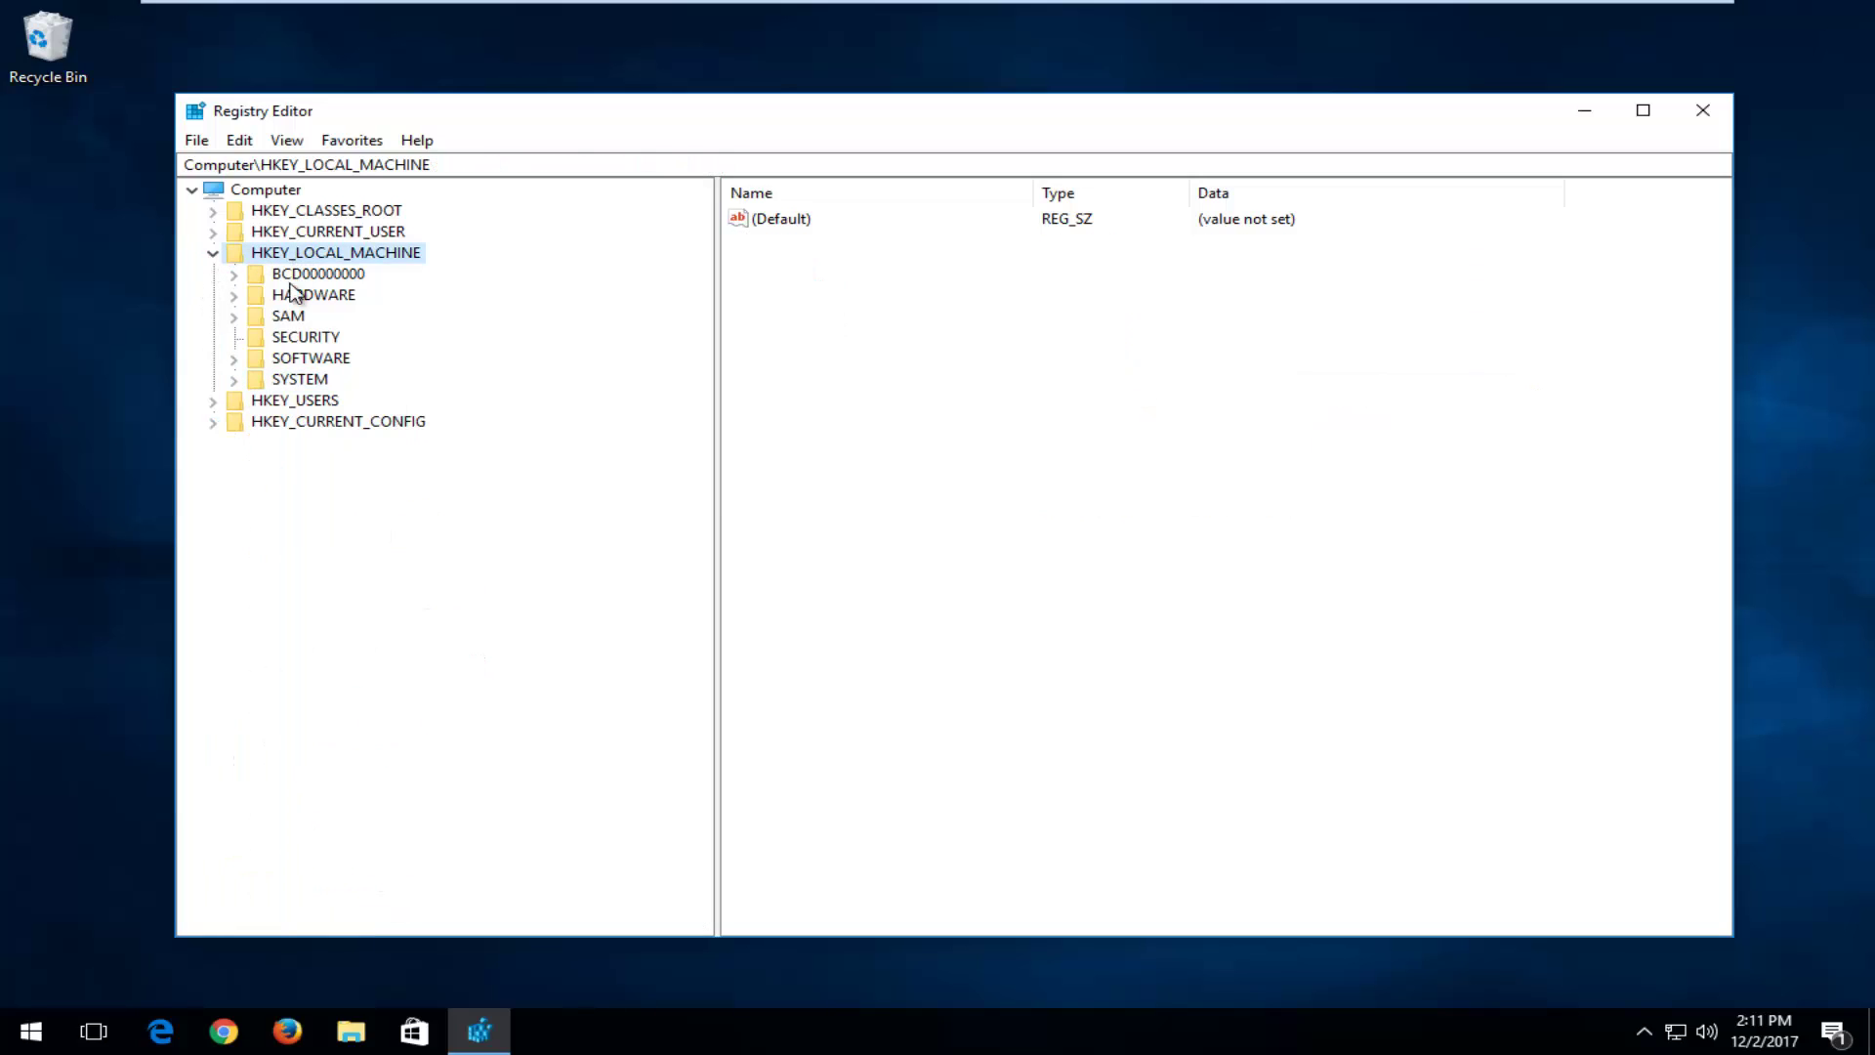
{"action": "left_click", "coordinate": [234, 359]}
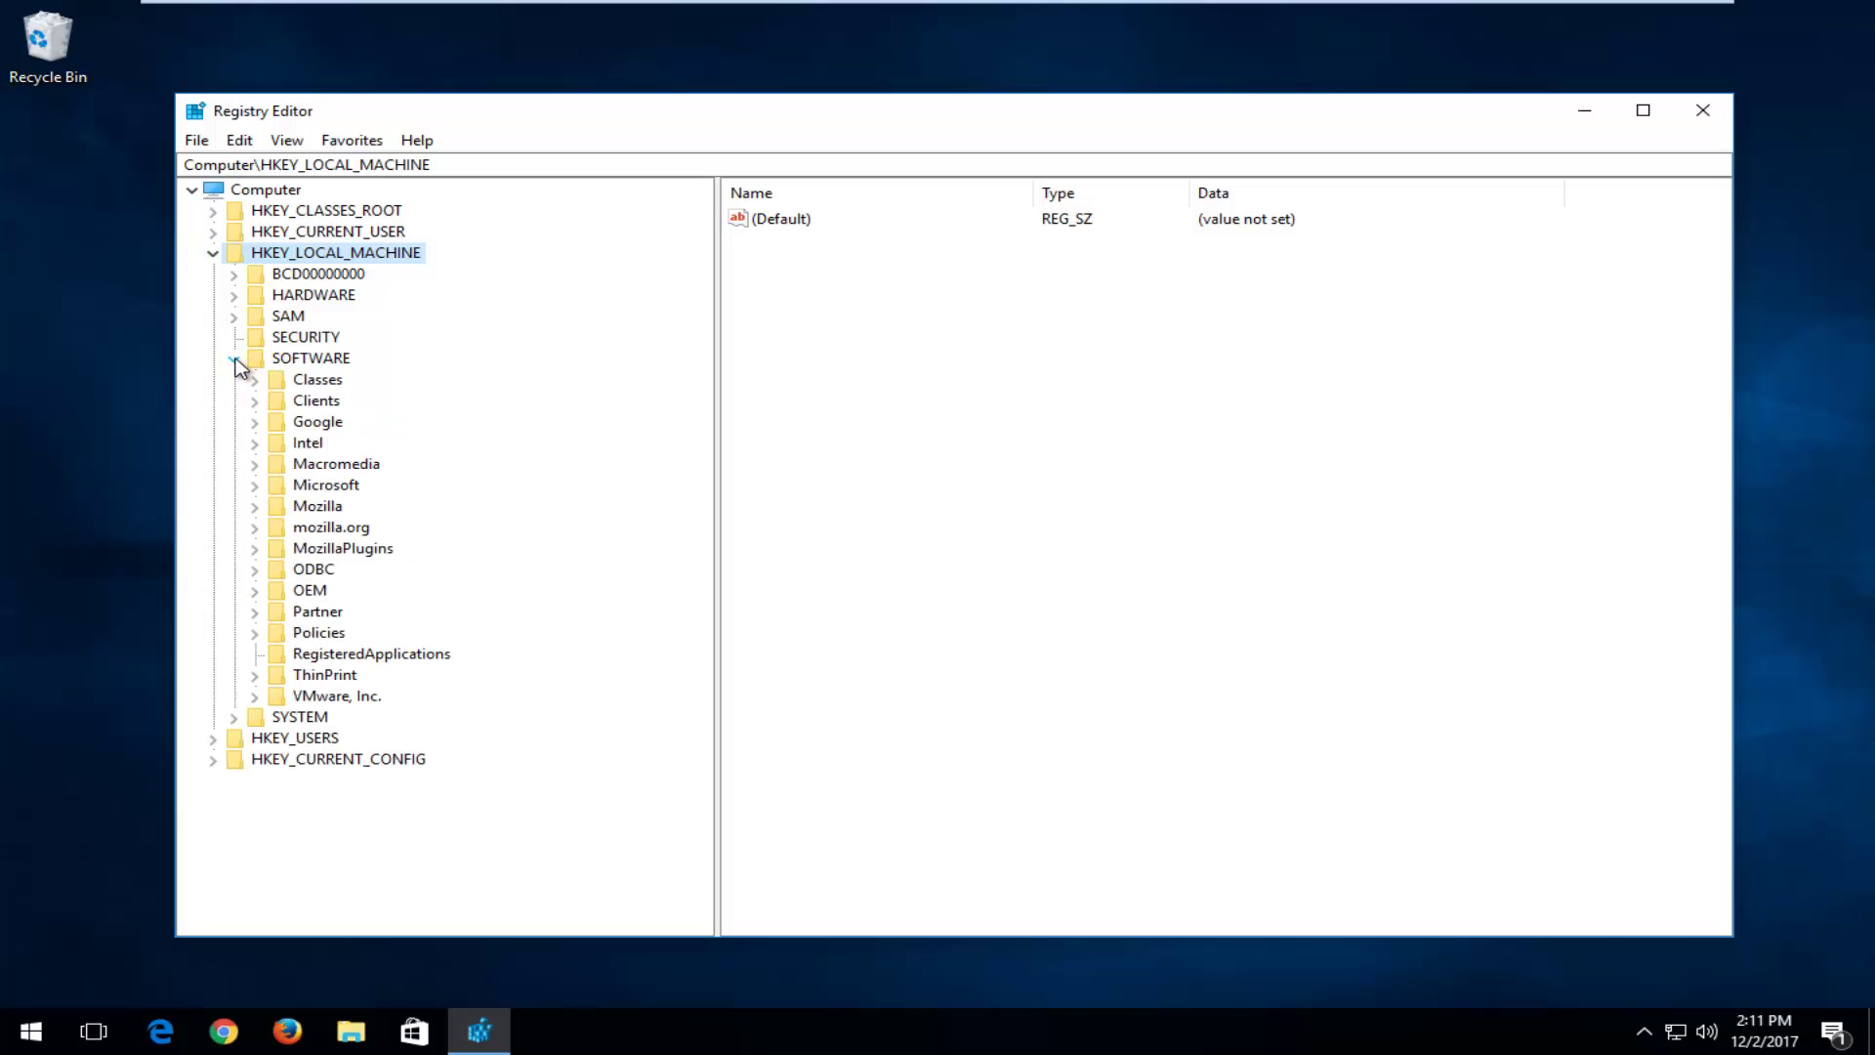
{"action": "left_click", "coordinate": [251, 487]}
{"action": "left_click_drag", "start_coordinate": [705, 282], "coordinate": [646, 473]}
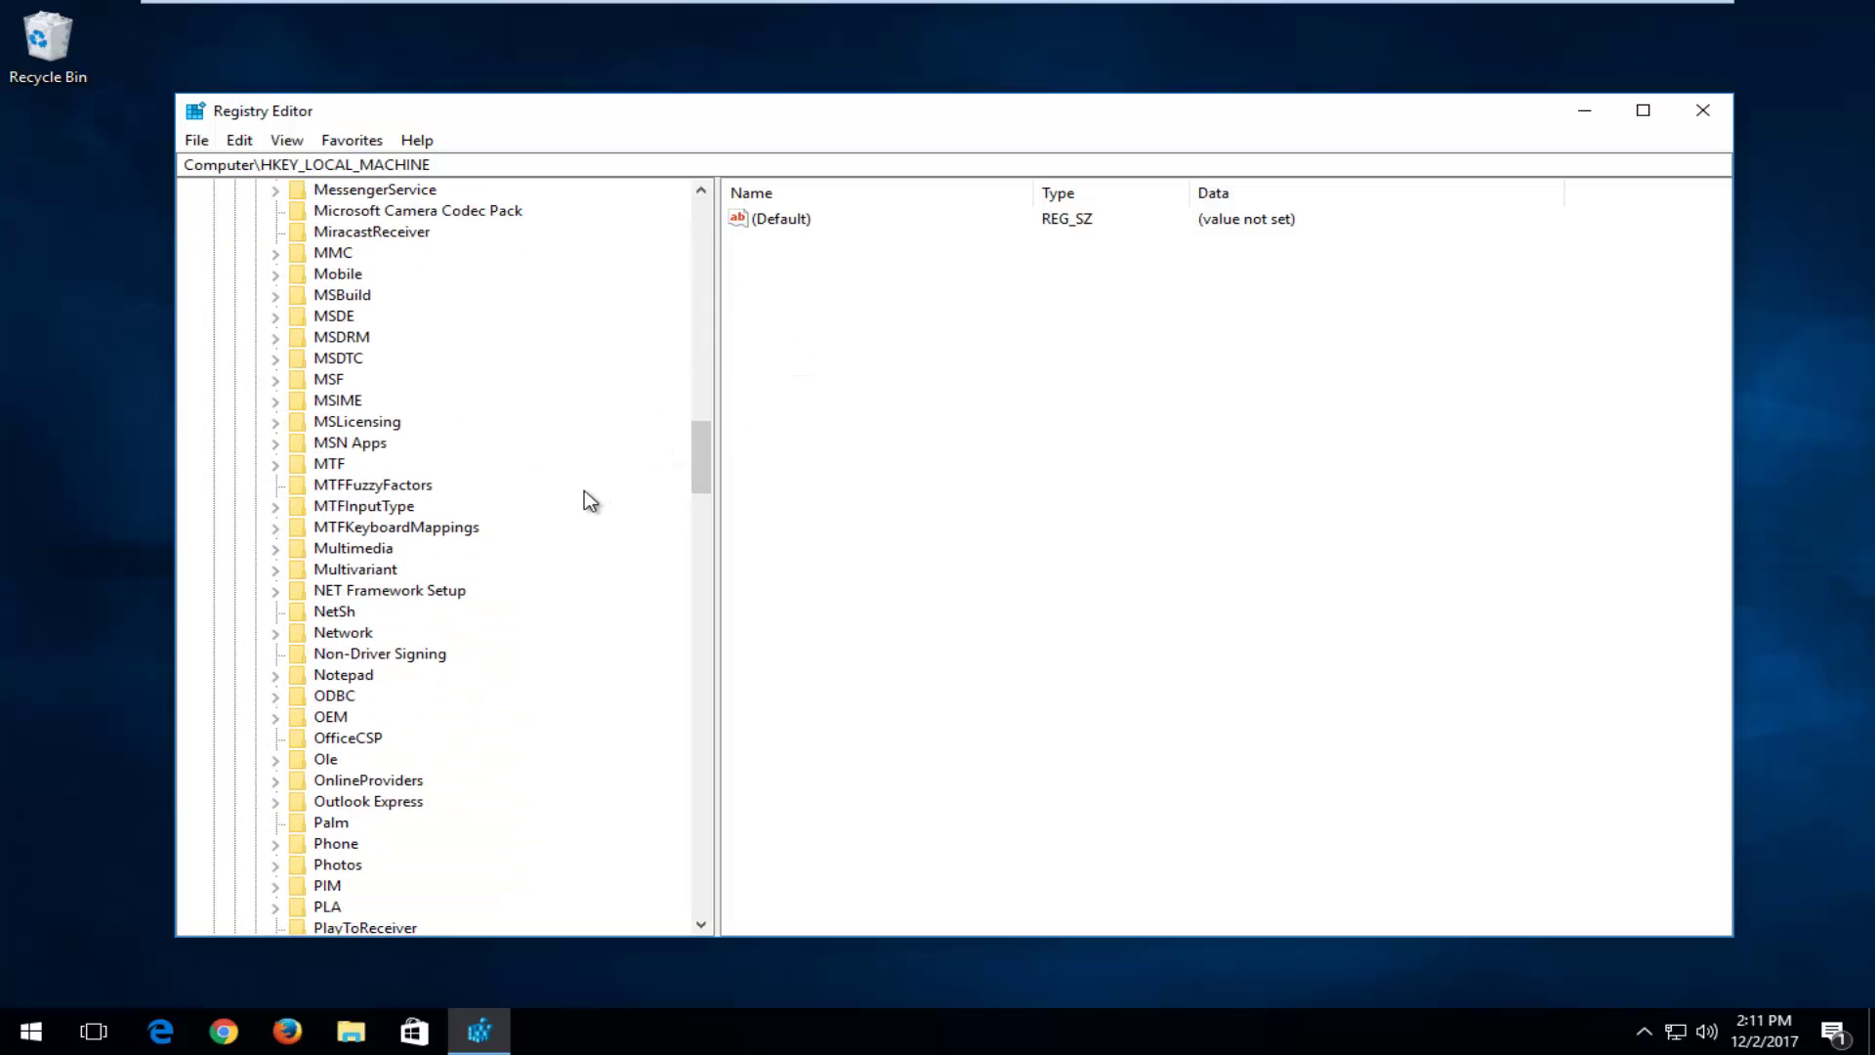
{"action": "scroll", "coordinate": [498, 528], "scroll_direction": "down", "scroll_amount": 15}
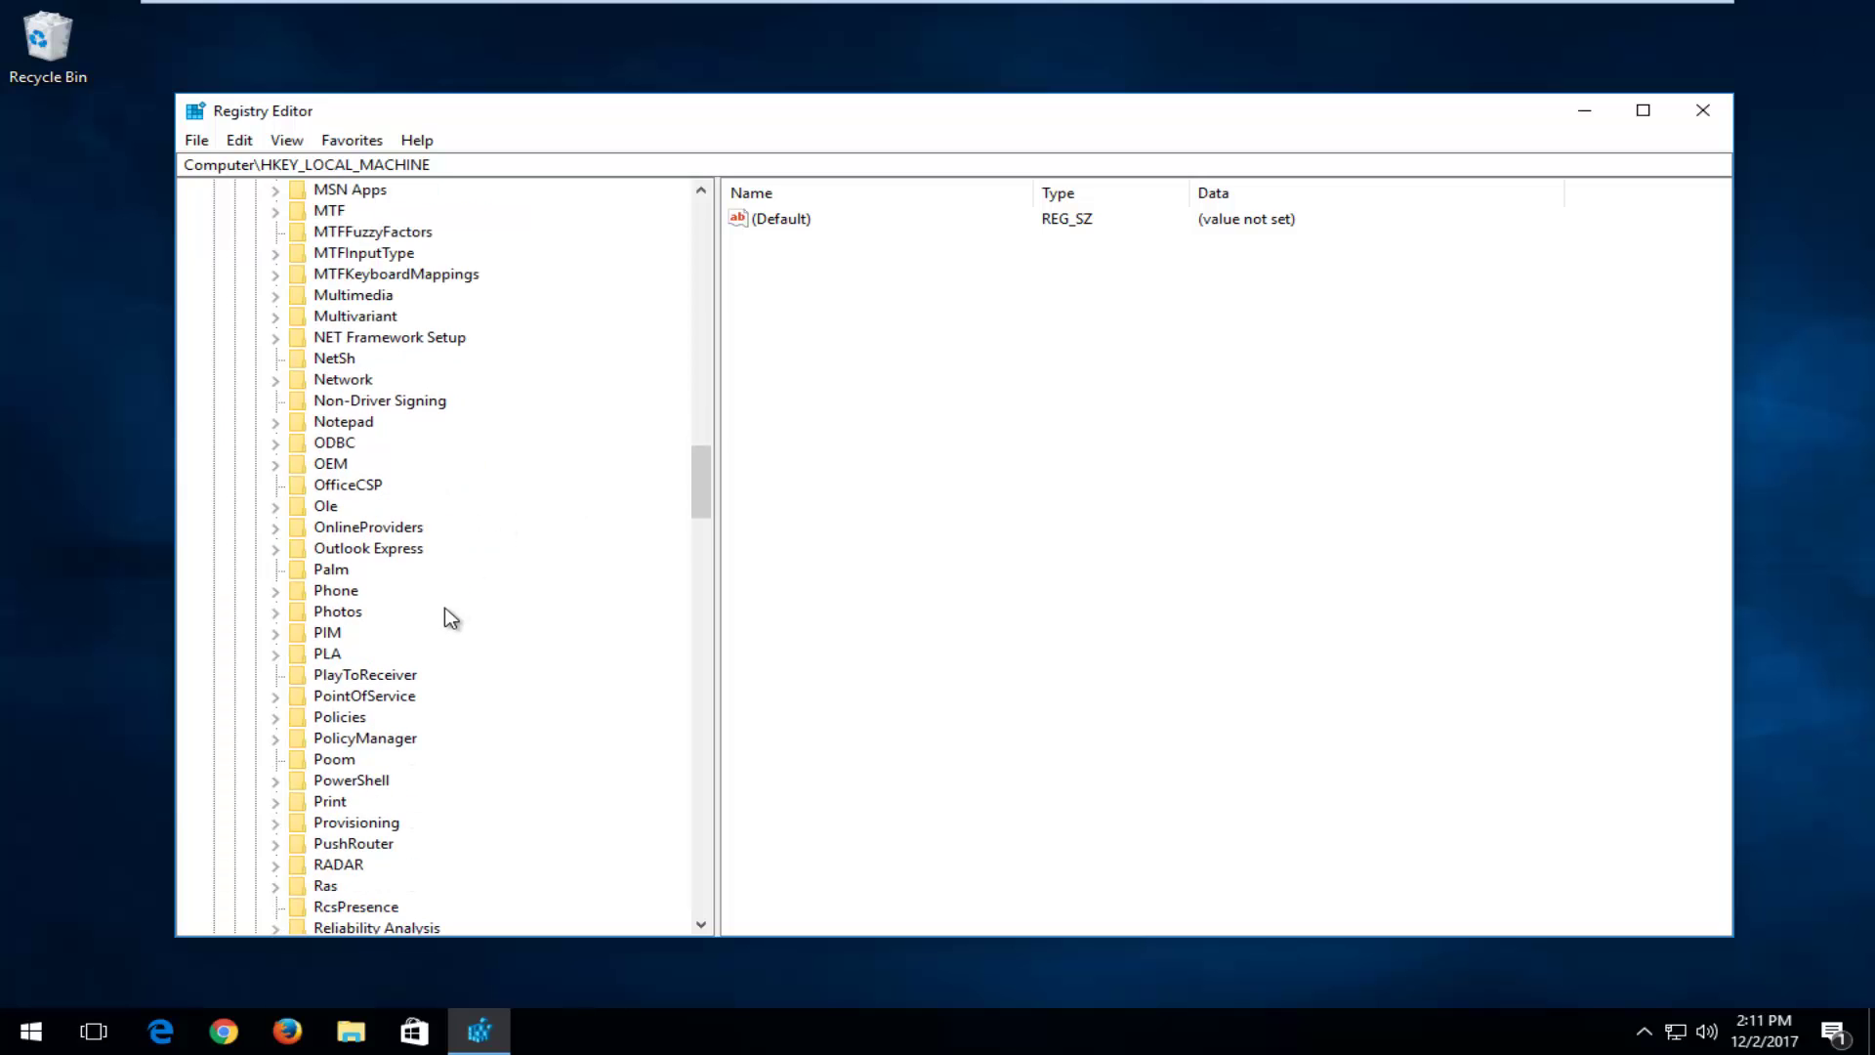
{"action": "scroll", "coordinate": [467, 633], "scroll_direction": "up", "scroll_amount": 15}
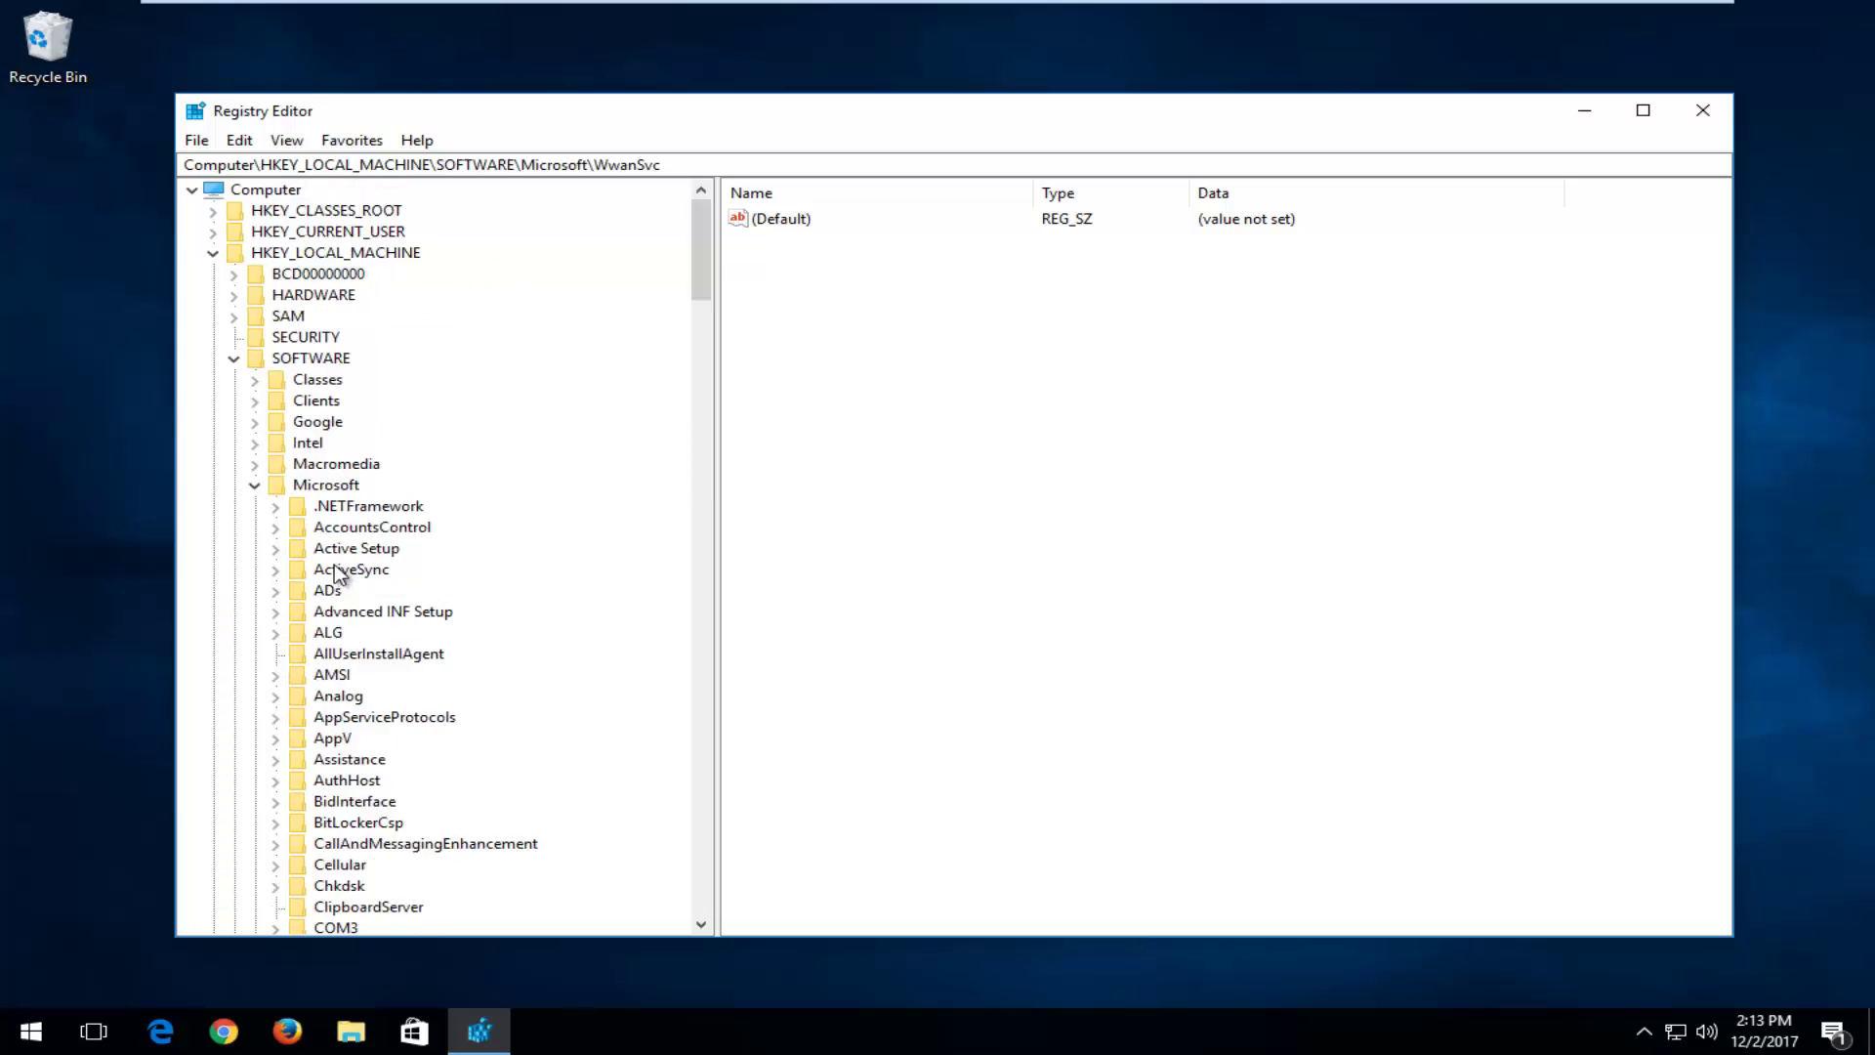
{"action": "scroll", "coordinate": [332, 576], "scroll_direction": "down", "scroll_amount": 3}
{"action": "scroll", "coordinate": [332, 576], "scroll_direction": "up", "scroll_amount": 4}
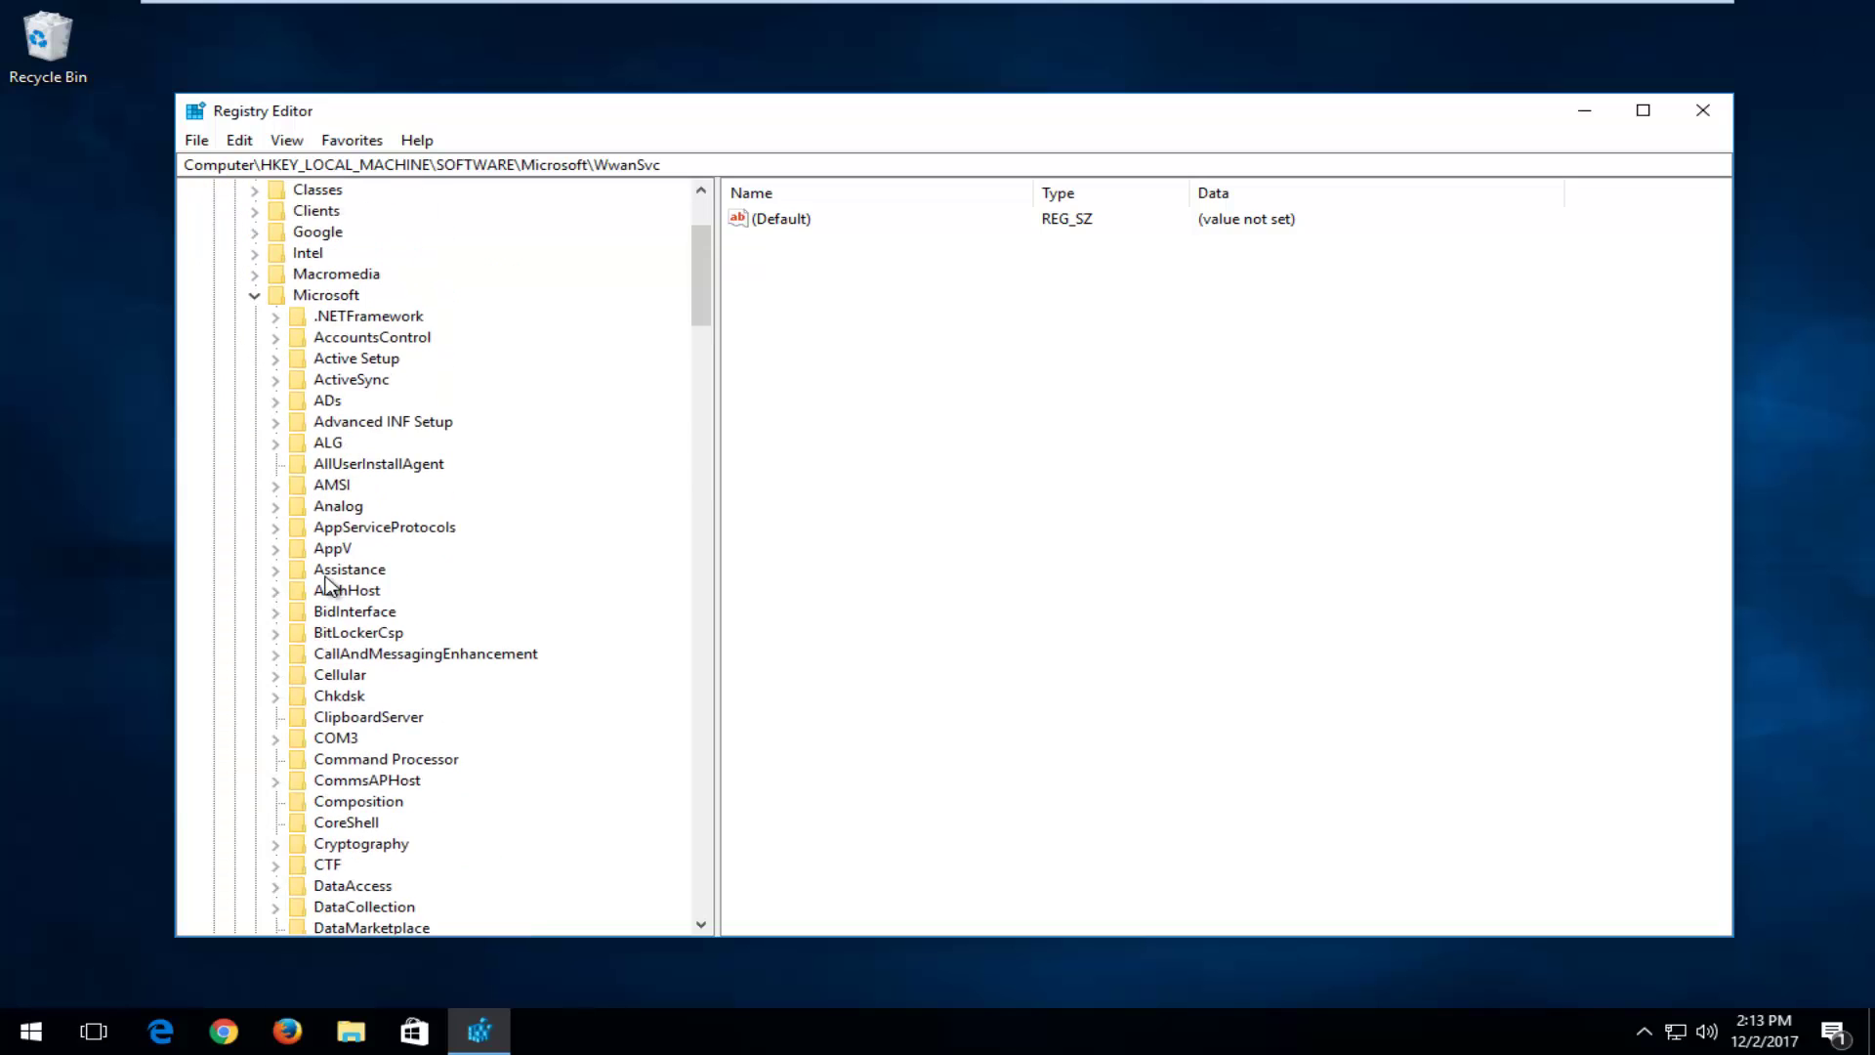
Step: Create a new key under HKEY_LOCAL_MACHINE\SOFTWARE\Microsoft and name it MSMQ
{"action": "left_click", "coordinate": [311, 487]}
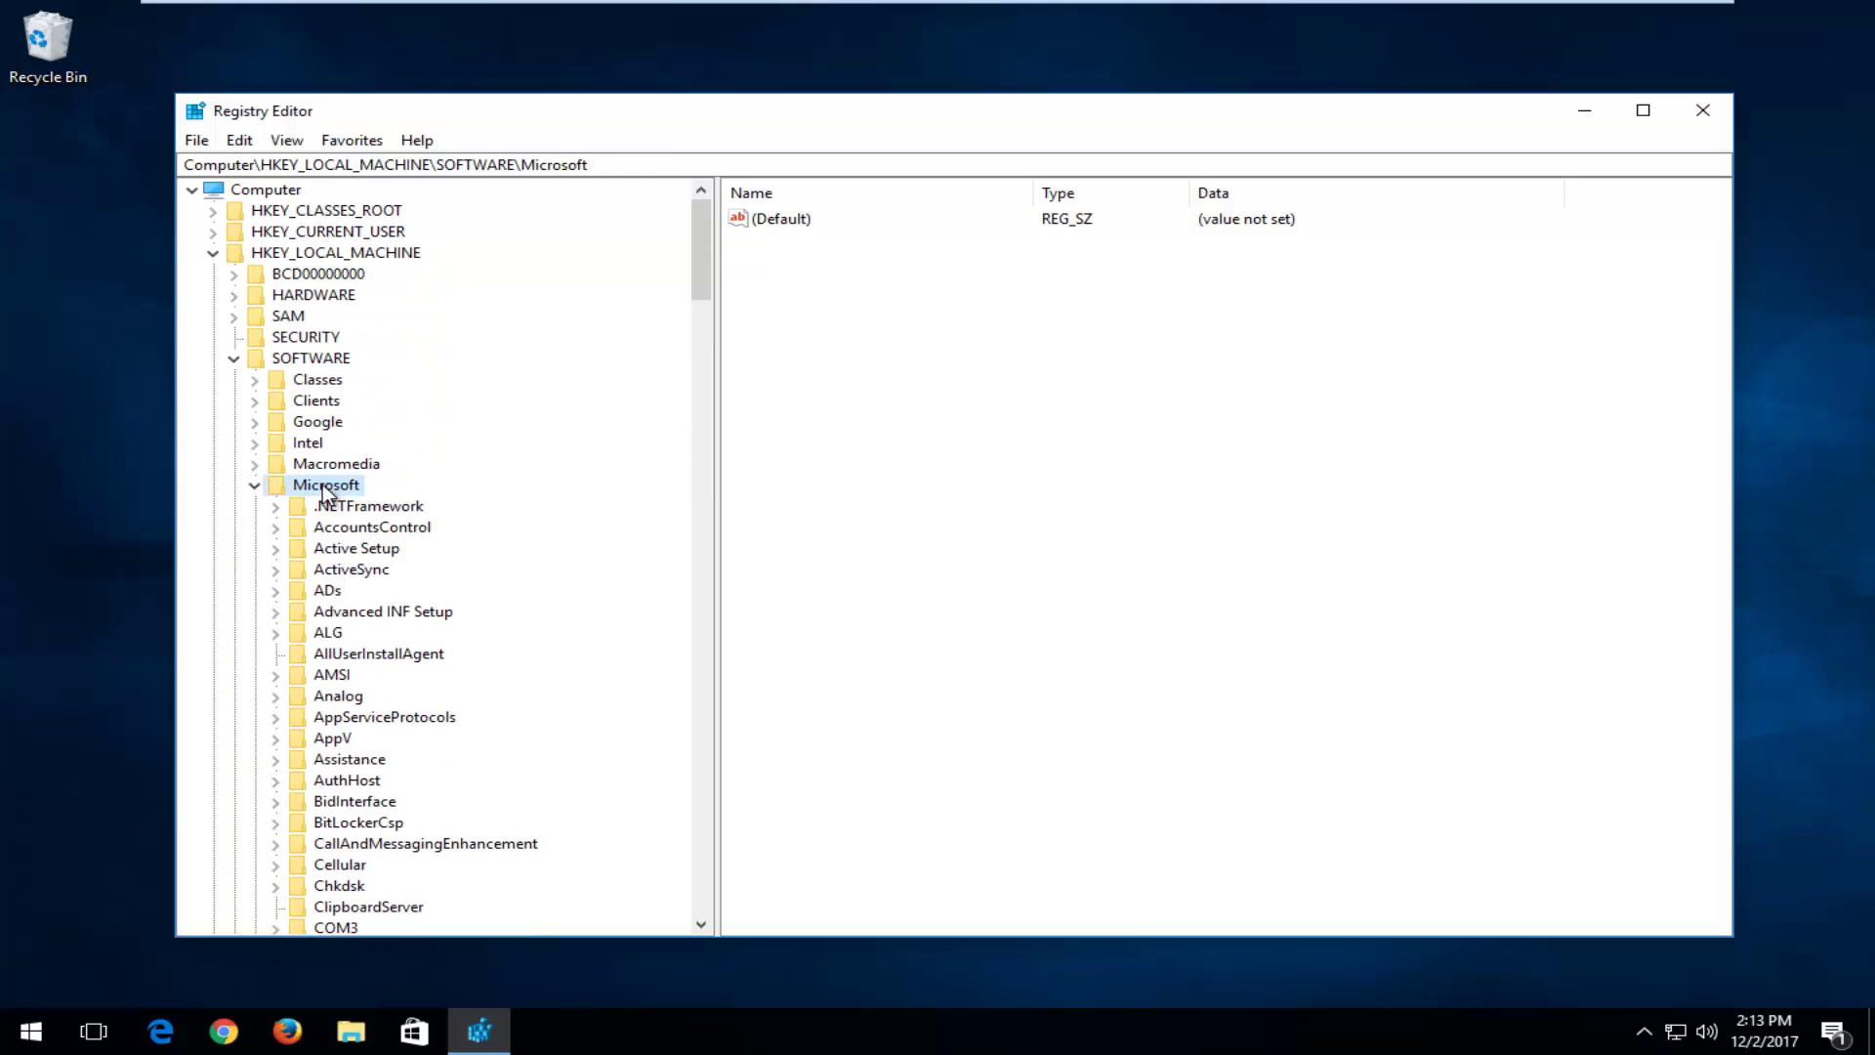
{"action": "right_click", "coordinate": [325, 486]}
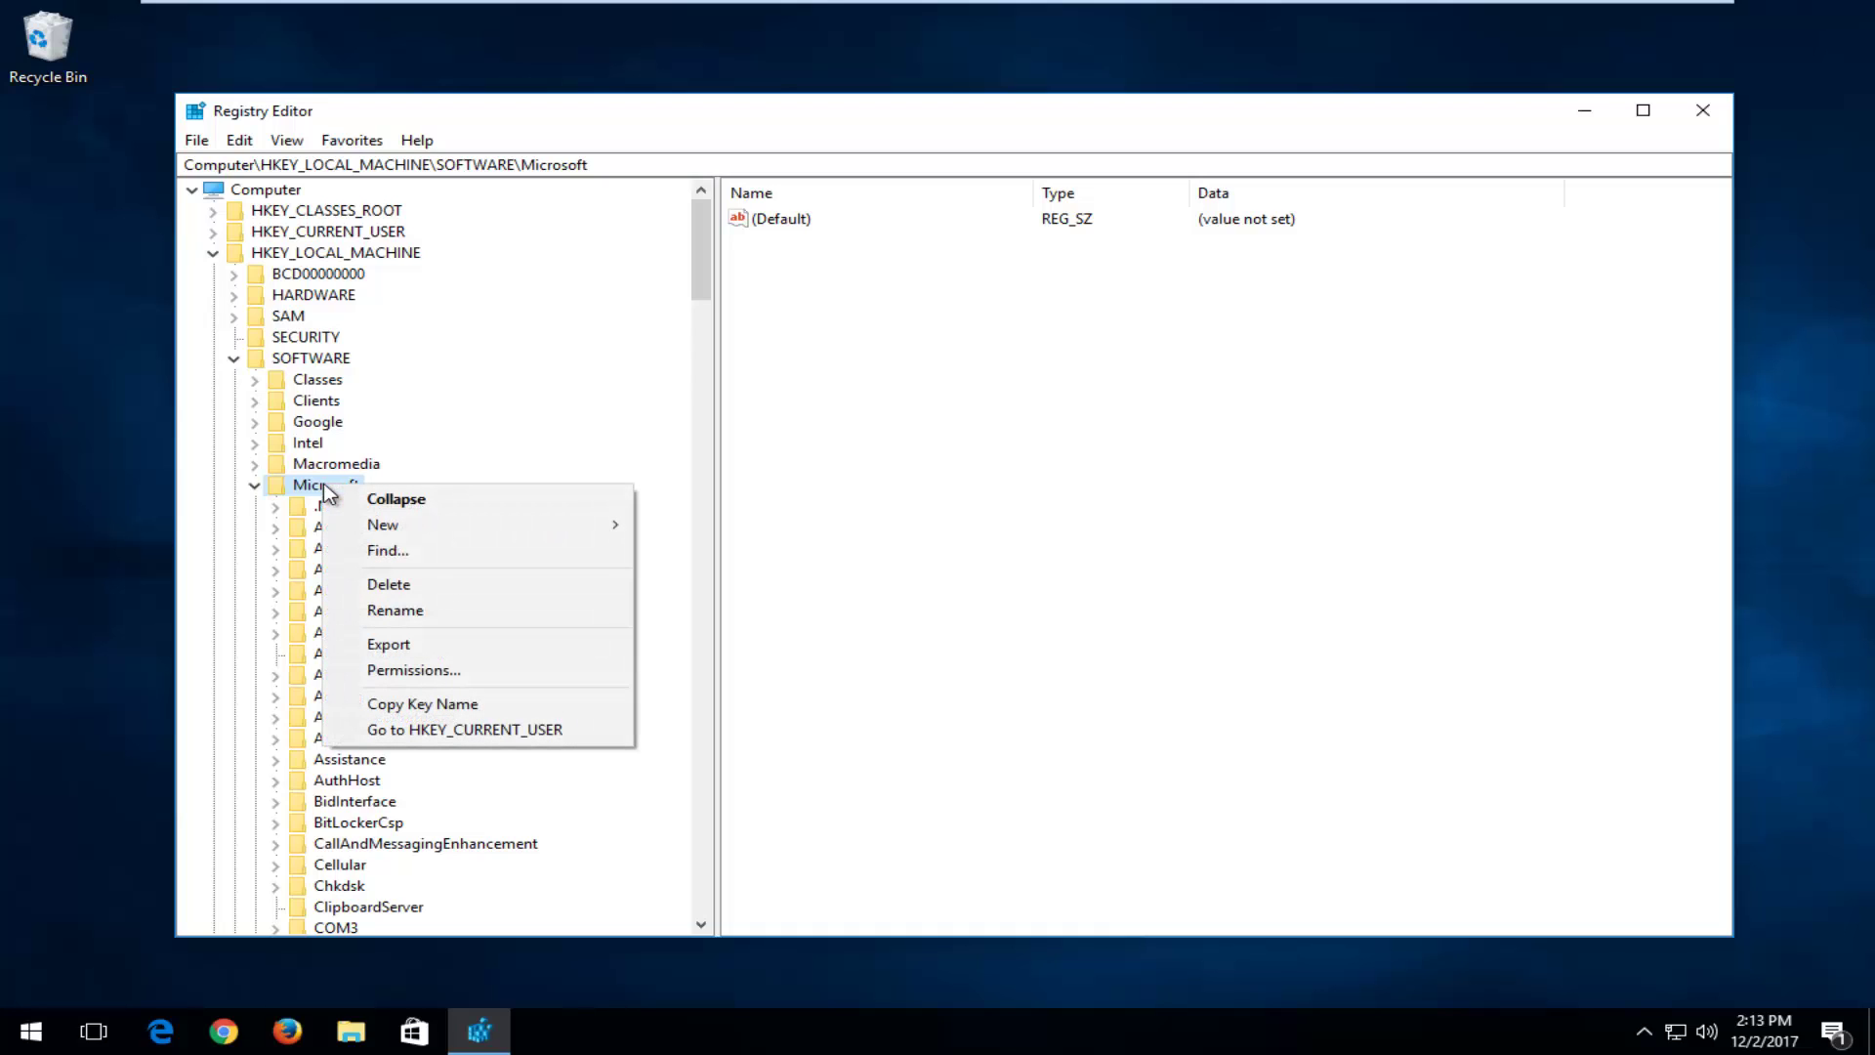
{"action": "mouse_move", "coordinate": [385, 525]}
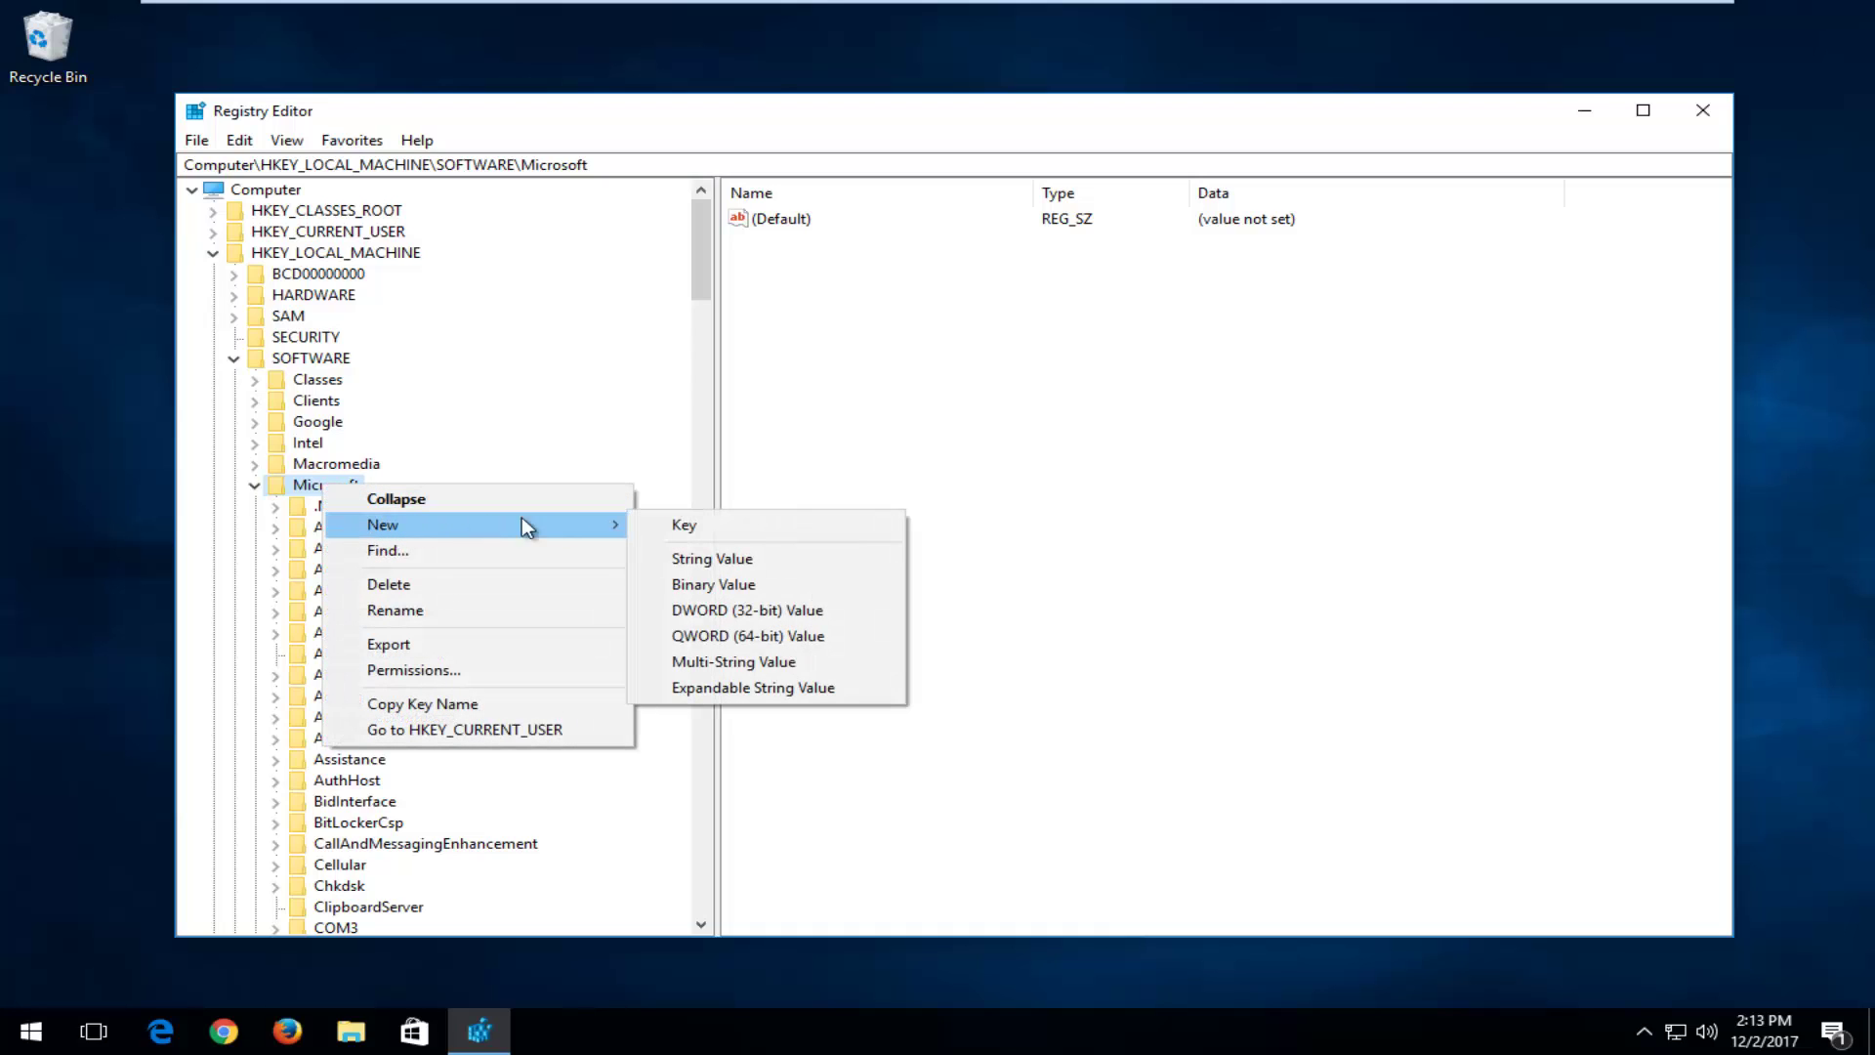
{"action": "left_click", "coordinate": [689, 525]}
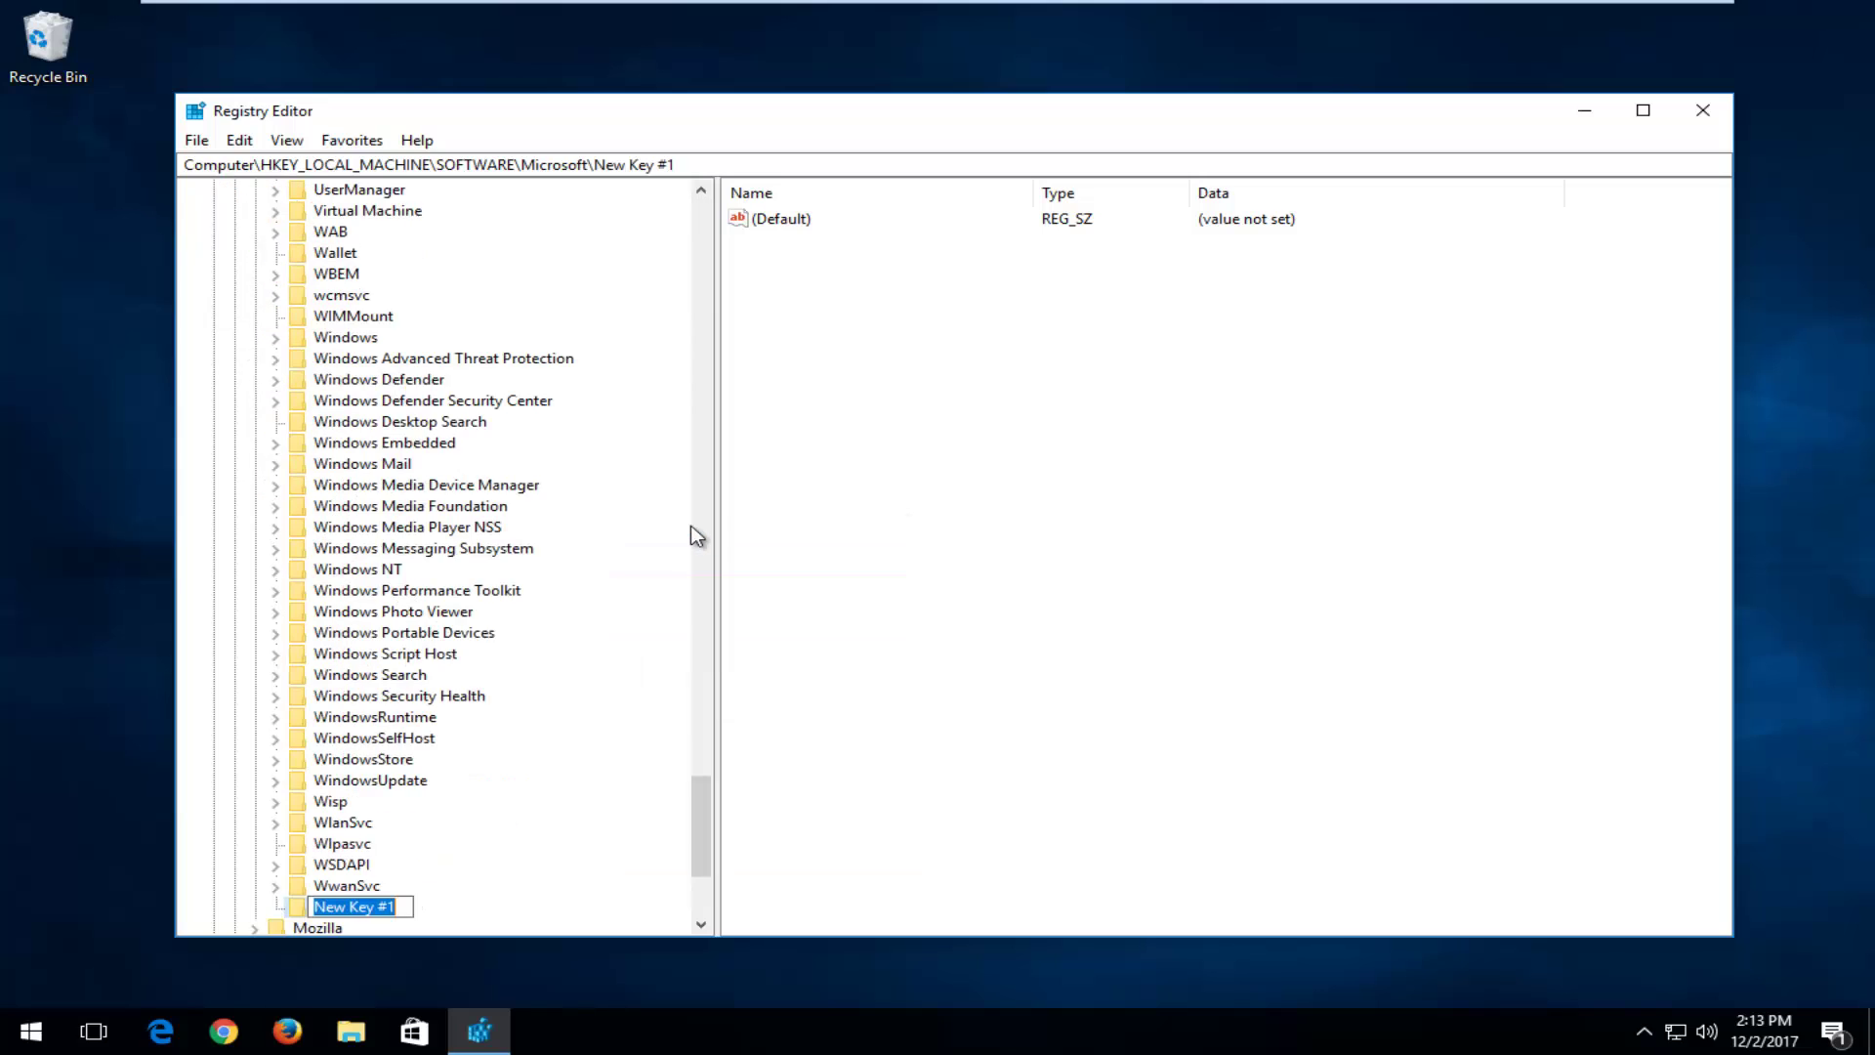
{"action": "scroll", "coordinate": [525, 570], "scroll_direction": "down", "scroll_amount": 4}
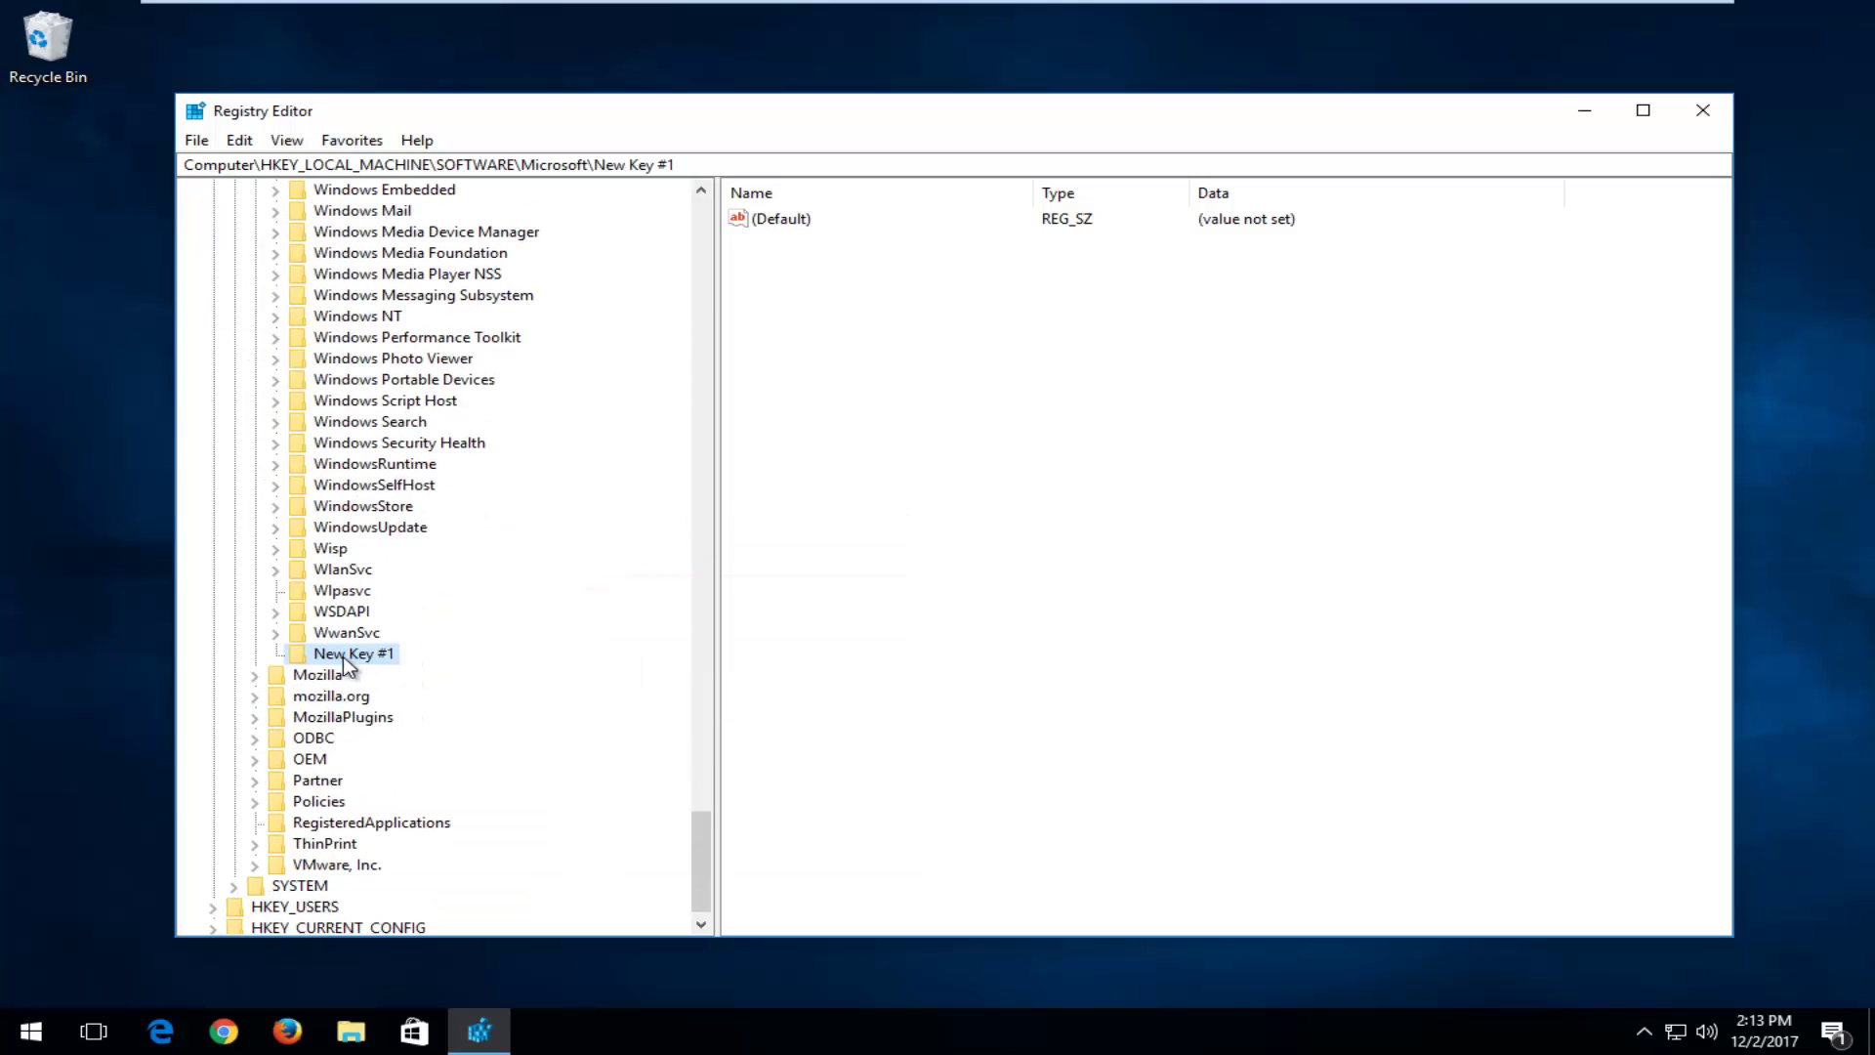
{"action": "right_click", "coordinate": [343, 656]}
{"action": "left_click", "coordinate": [408, 787]}
{"action": "type", "text": "MSMQ"}
{"action": "key", "text": "Return"}
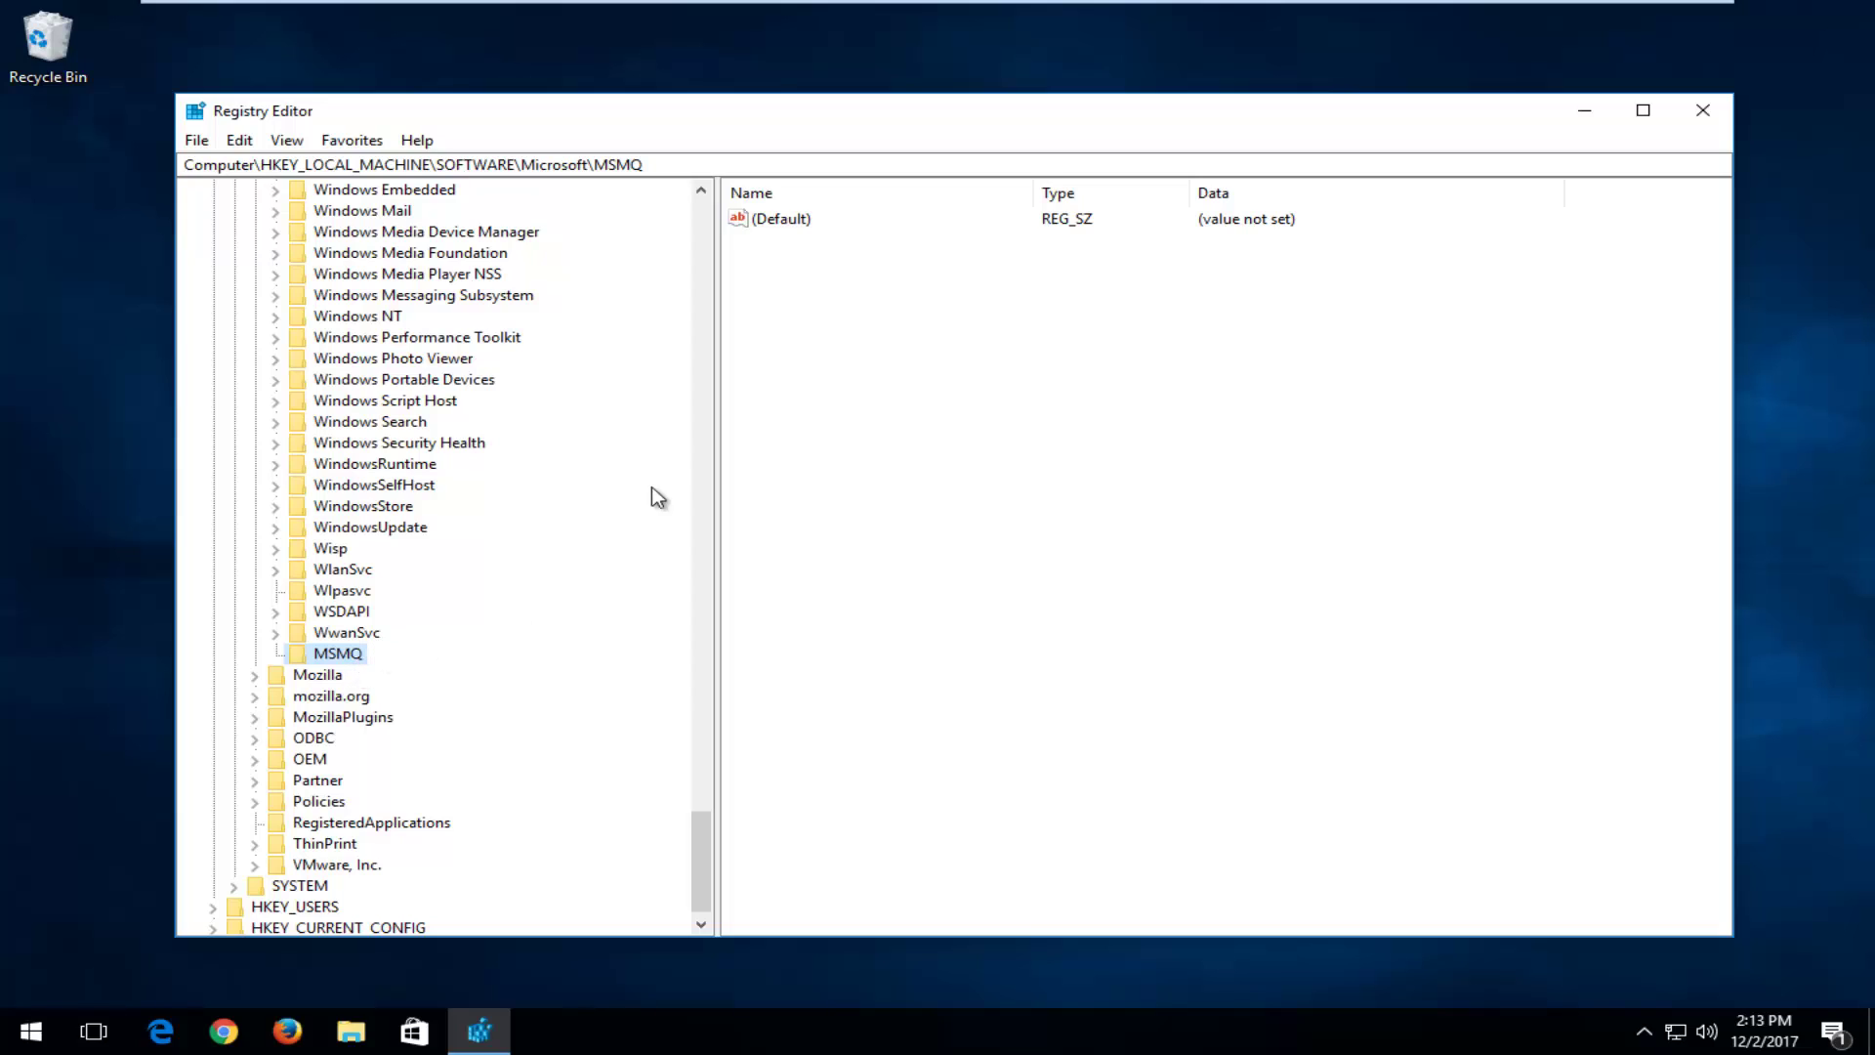
Step: Create a DWORD (32-bit) value named TCPNoDelay in the MSMQ key
{"action": "left_click", "coordinate": [830, 288]}
{"action": "right_click", "coordinate": [866, 308]}
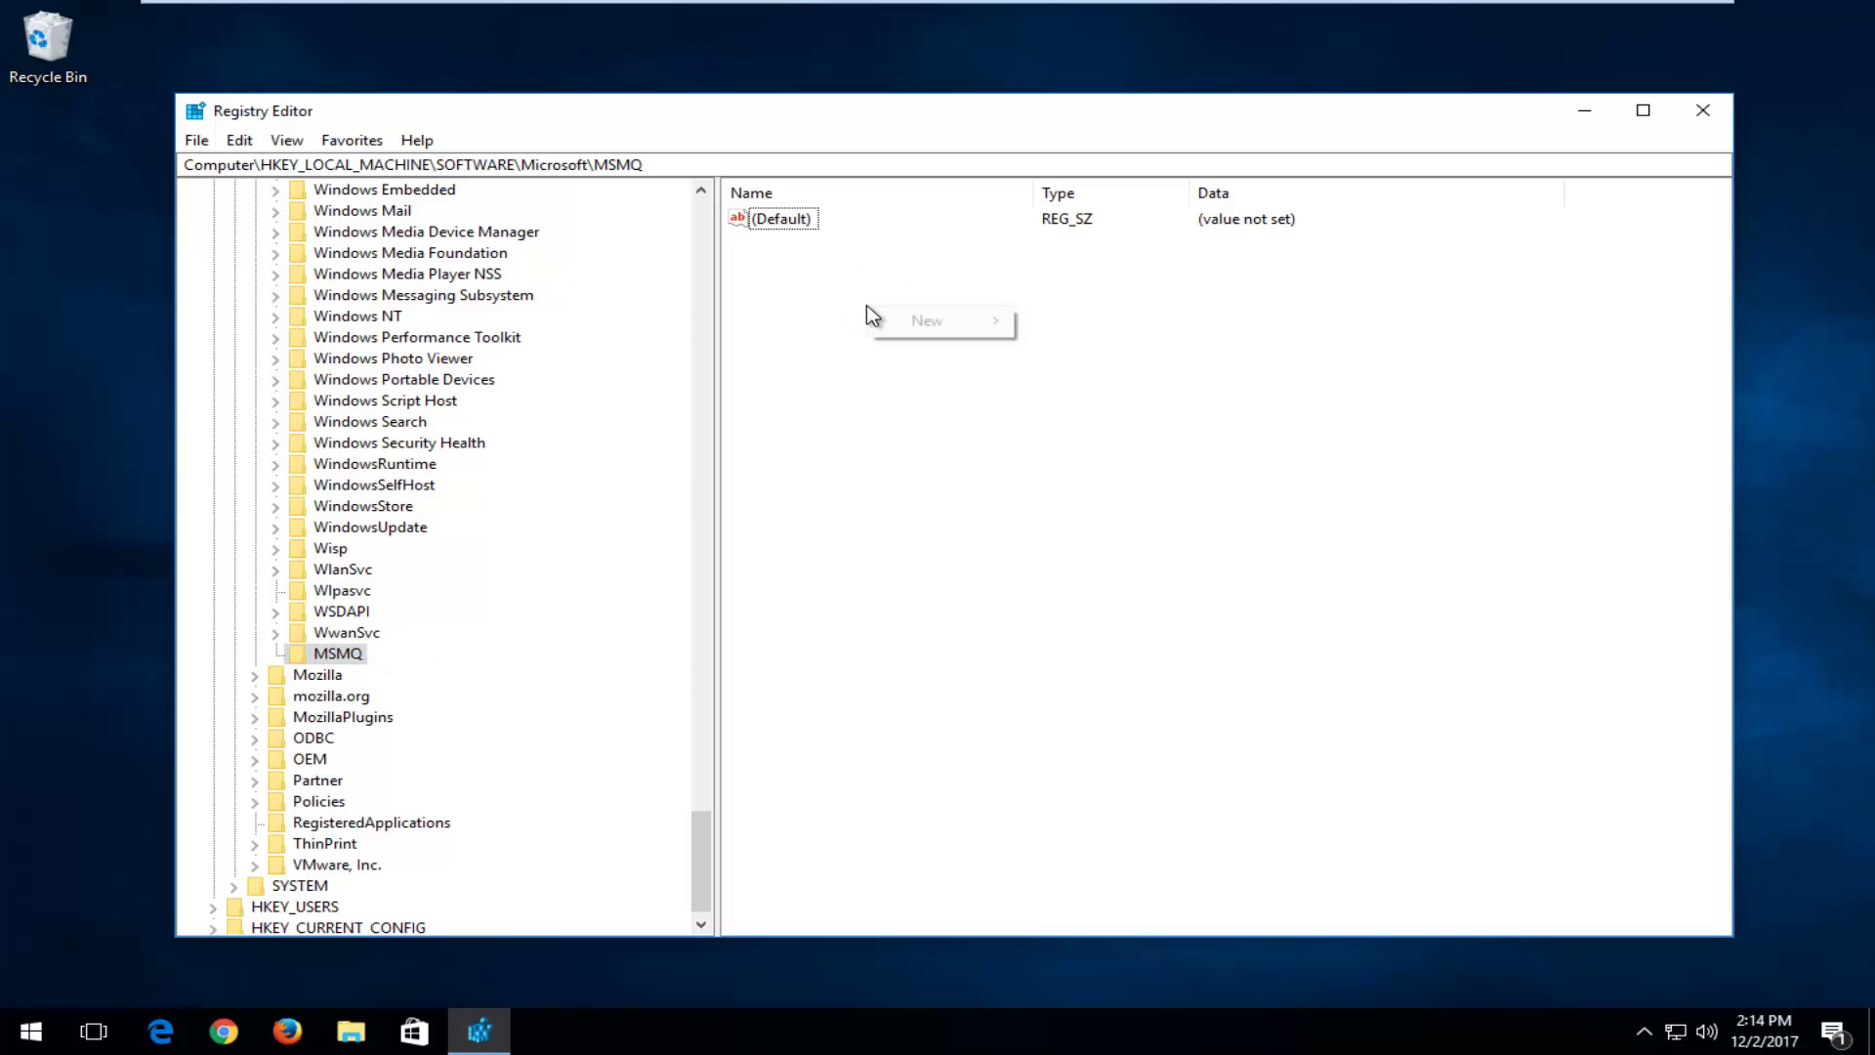
{"action": "mouse_move", "coordinate": [912, 325]}
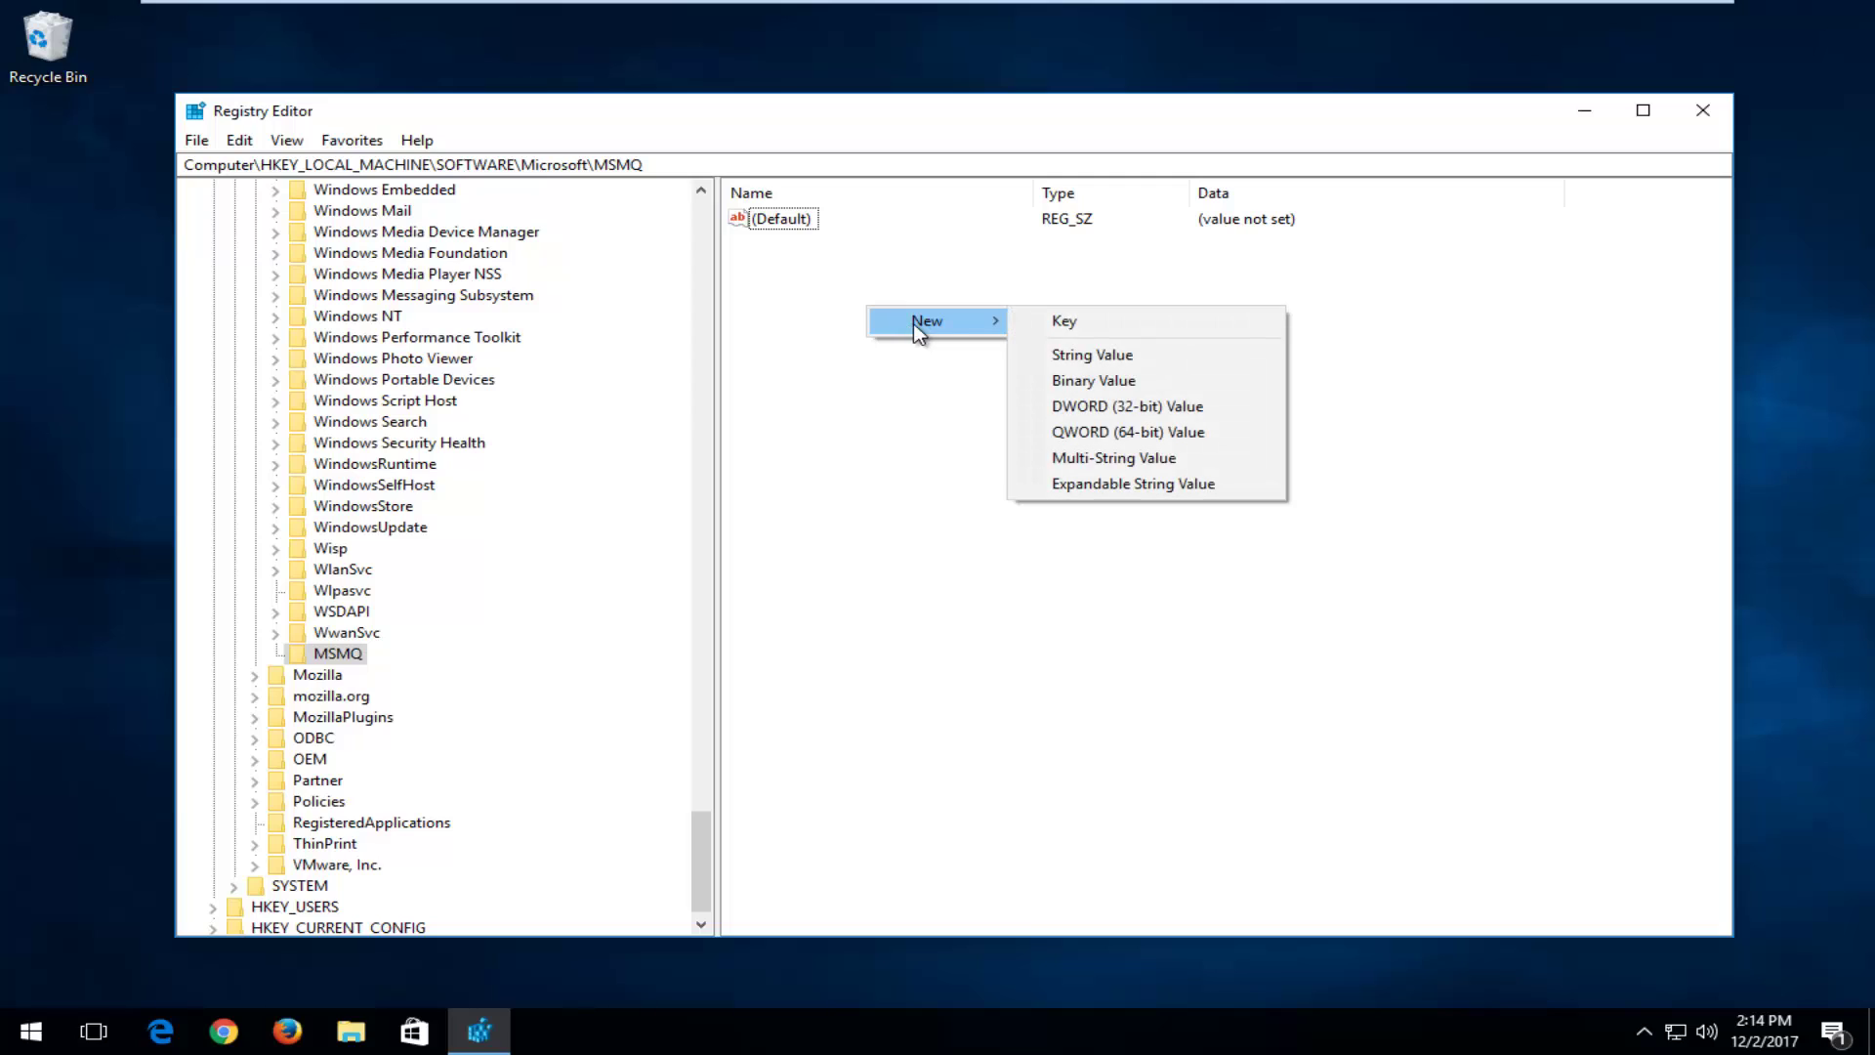
{"action": "left_click", "coordinate": [1074, 413]}
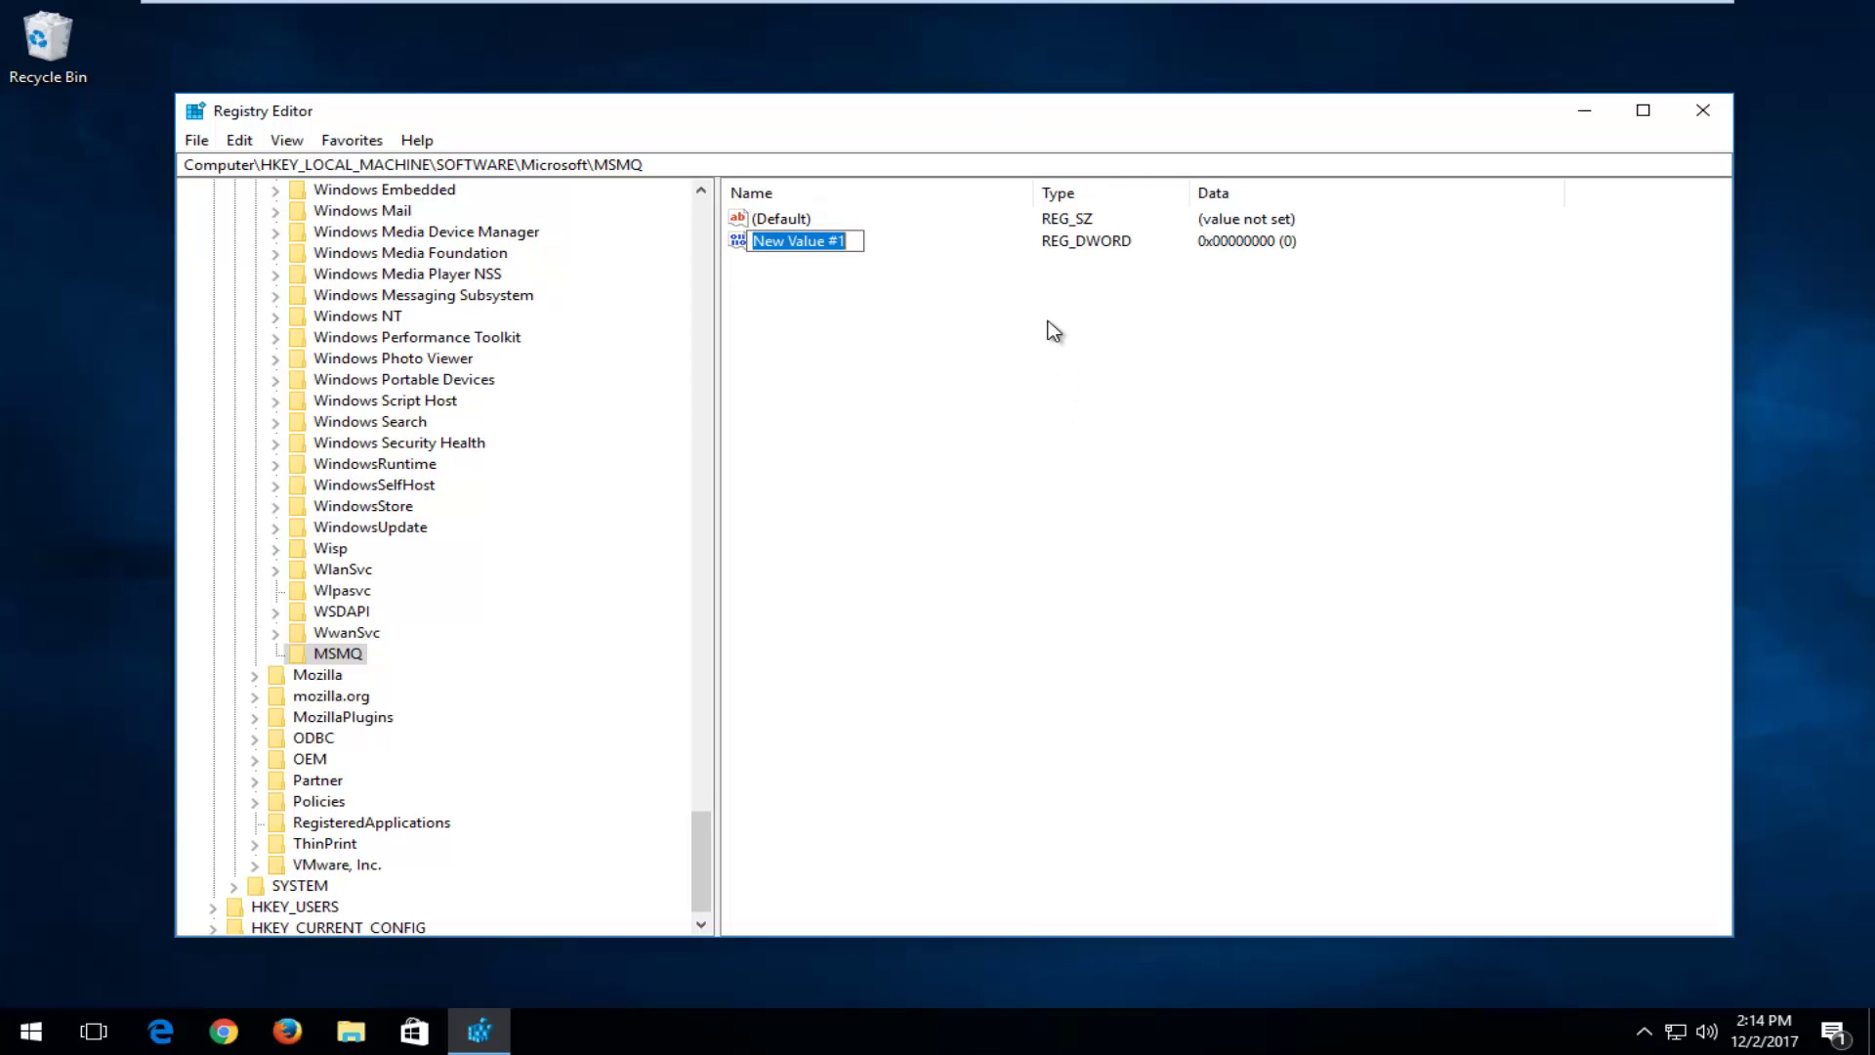
{"action": "type", "text": "TCP"}
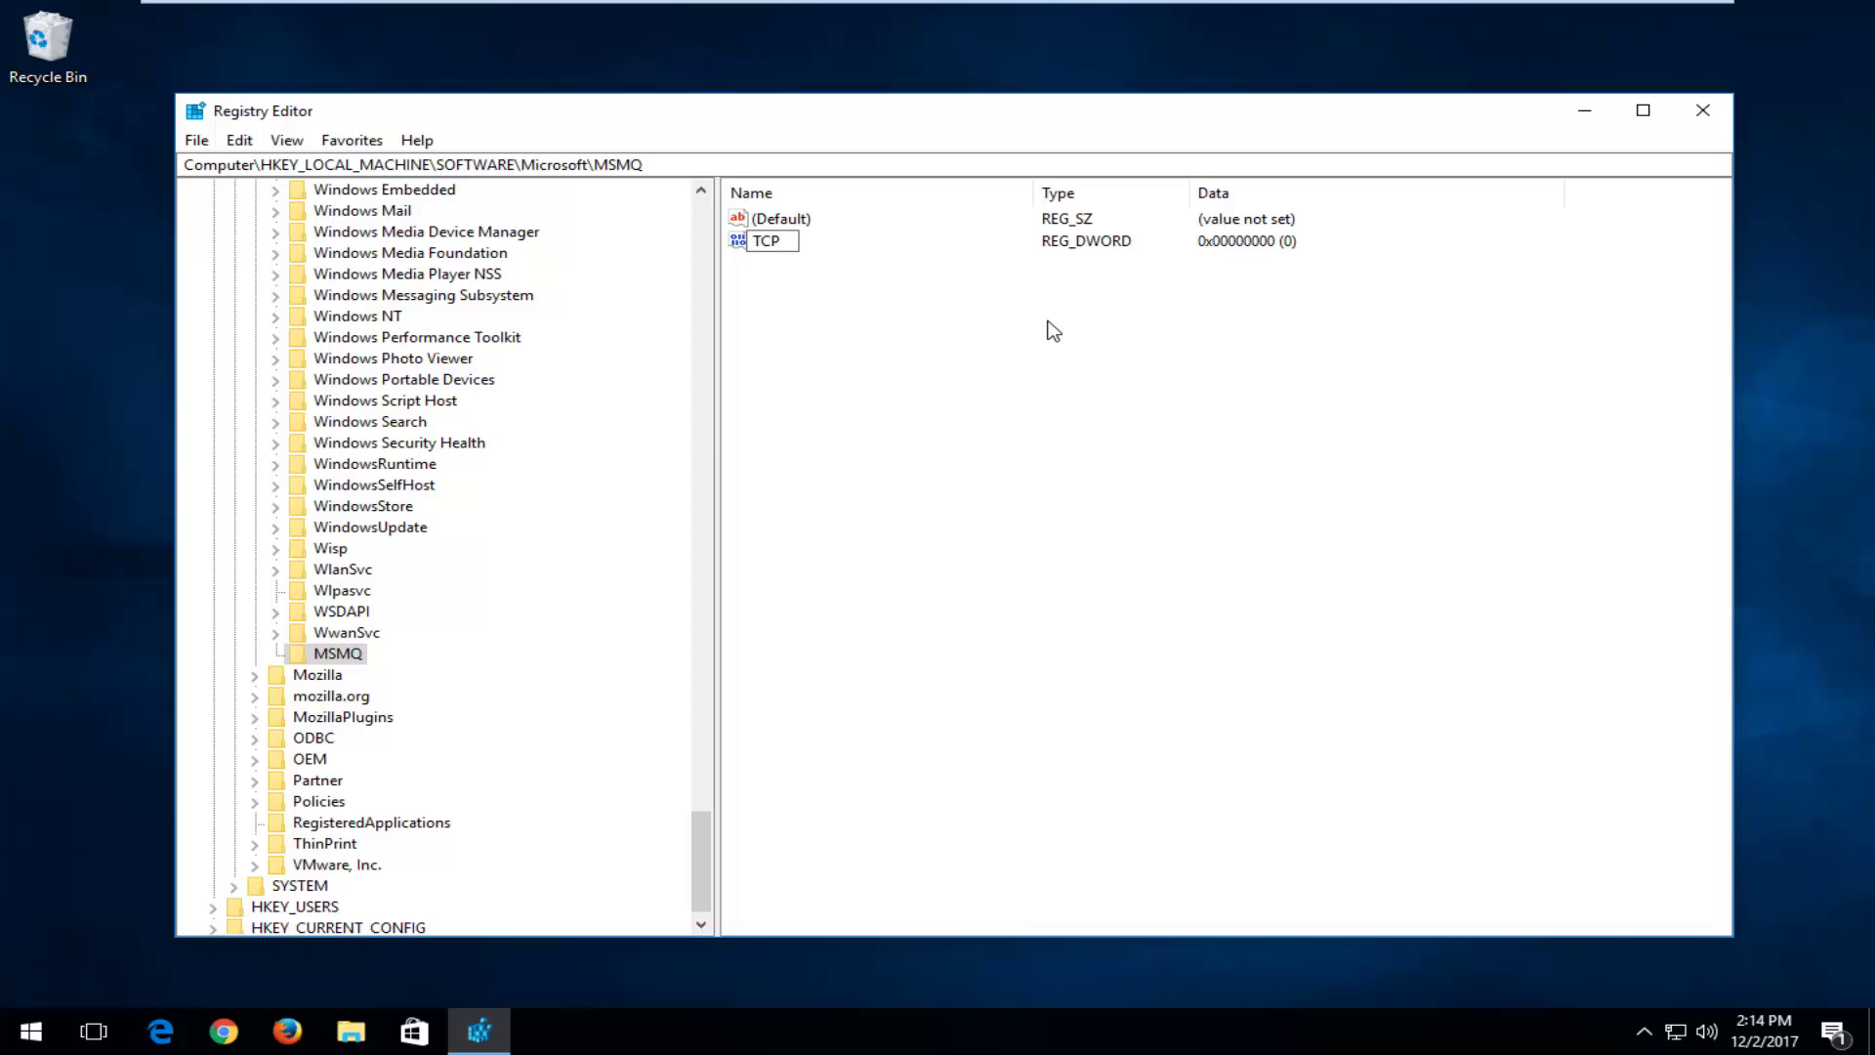
{"action": "type", "text": "NoDelay"}
{"action": "key", "text": "Return"}
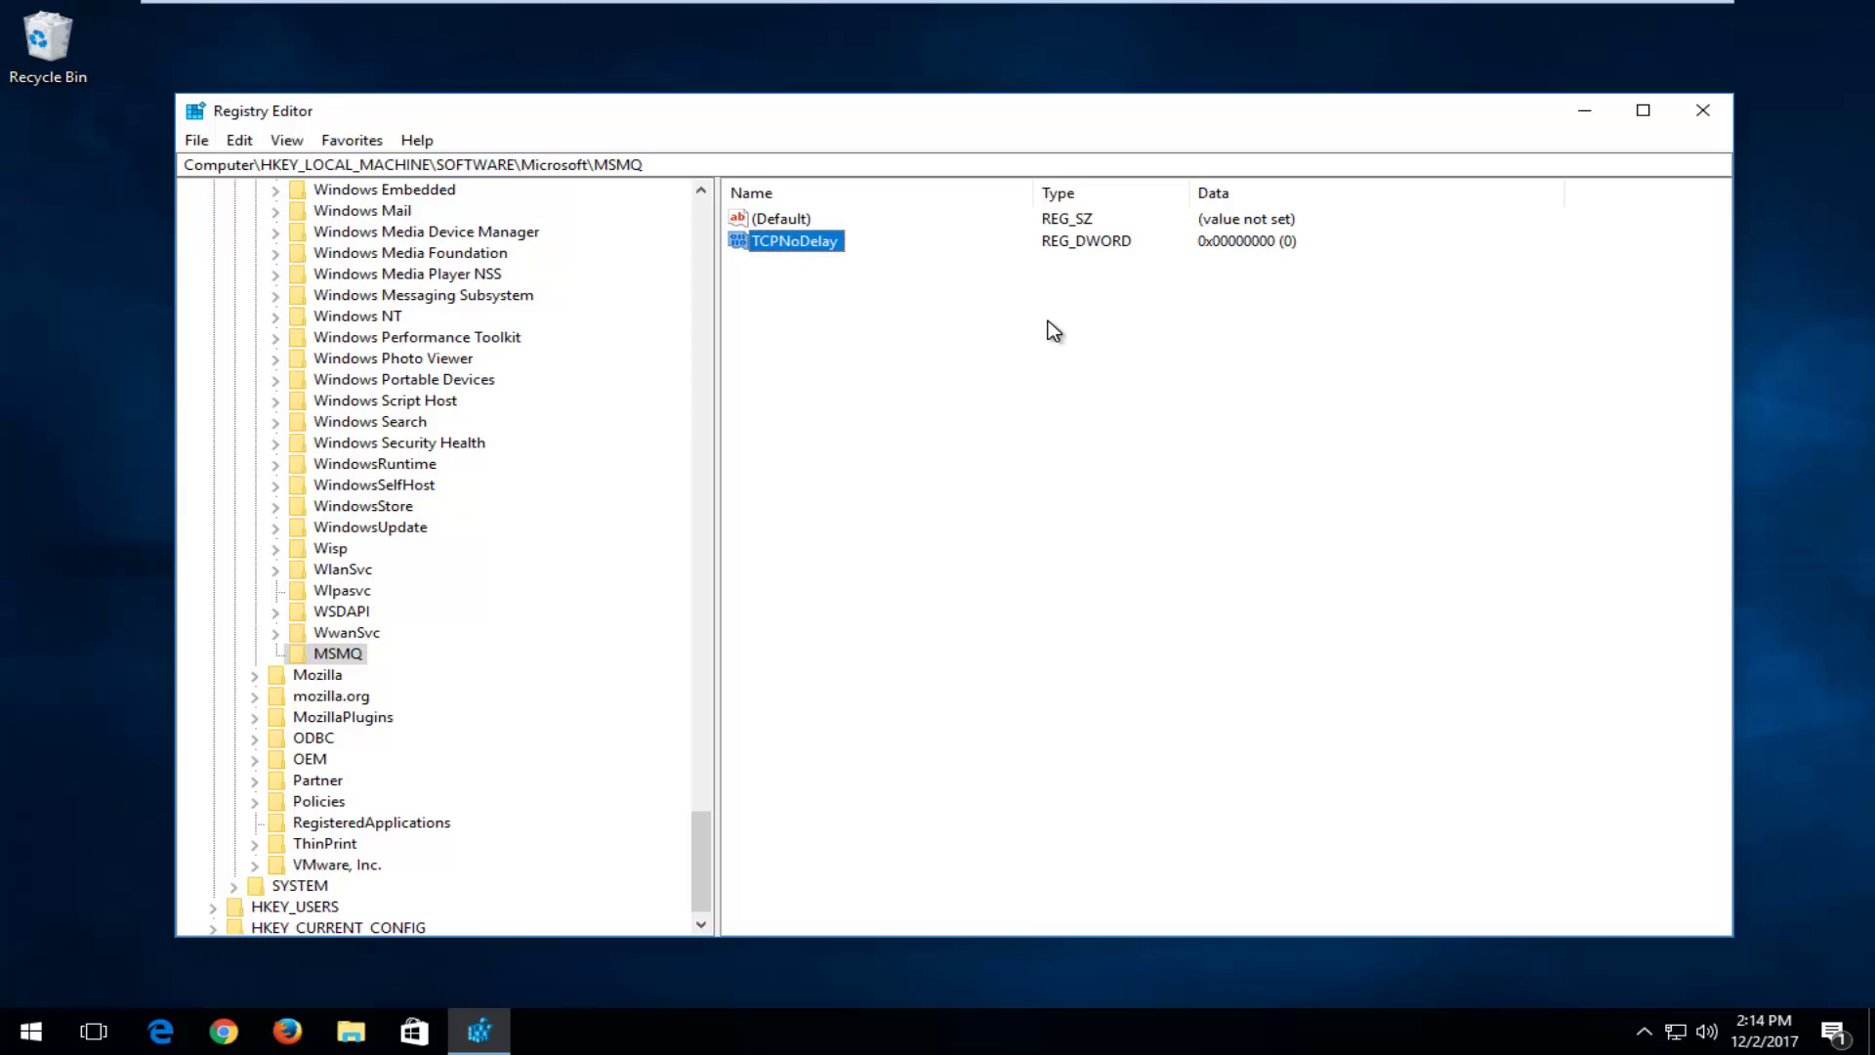
Step: Set the MSMQ key's TCPNoDelay value data to hexadecimal 1 and save it
{"action": "double_click", "coordinate": [791, 243]}
{"action": "left_click", "coordinate": [357, 335]}
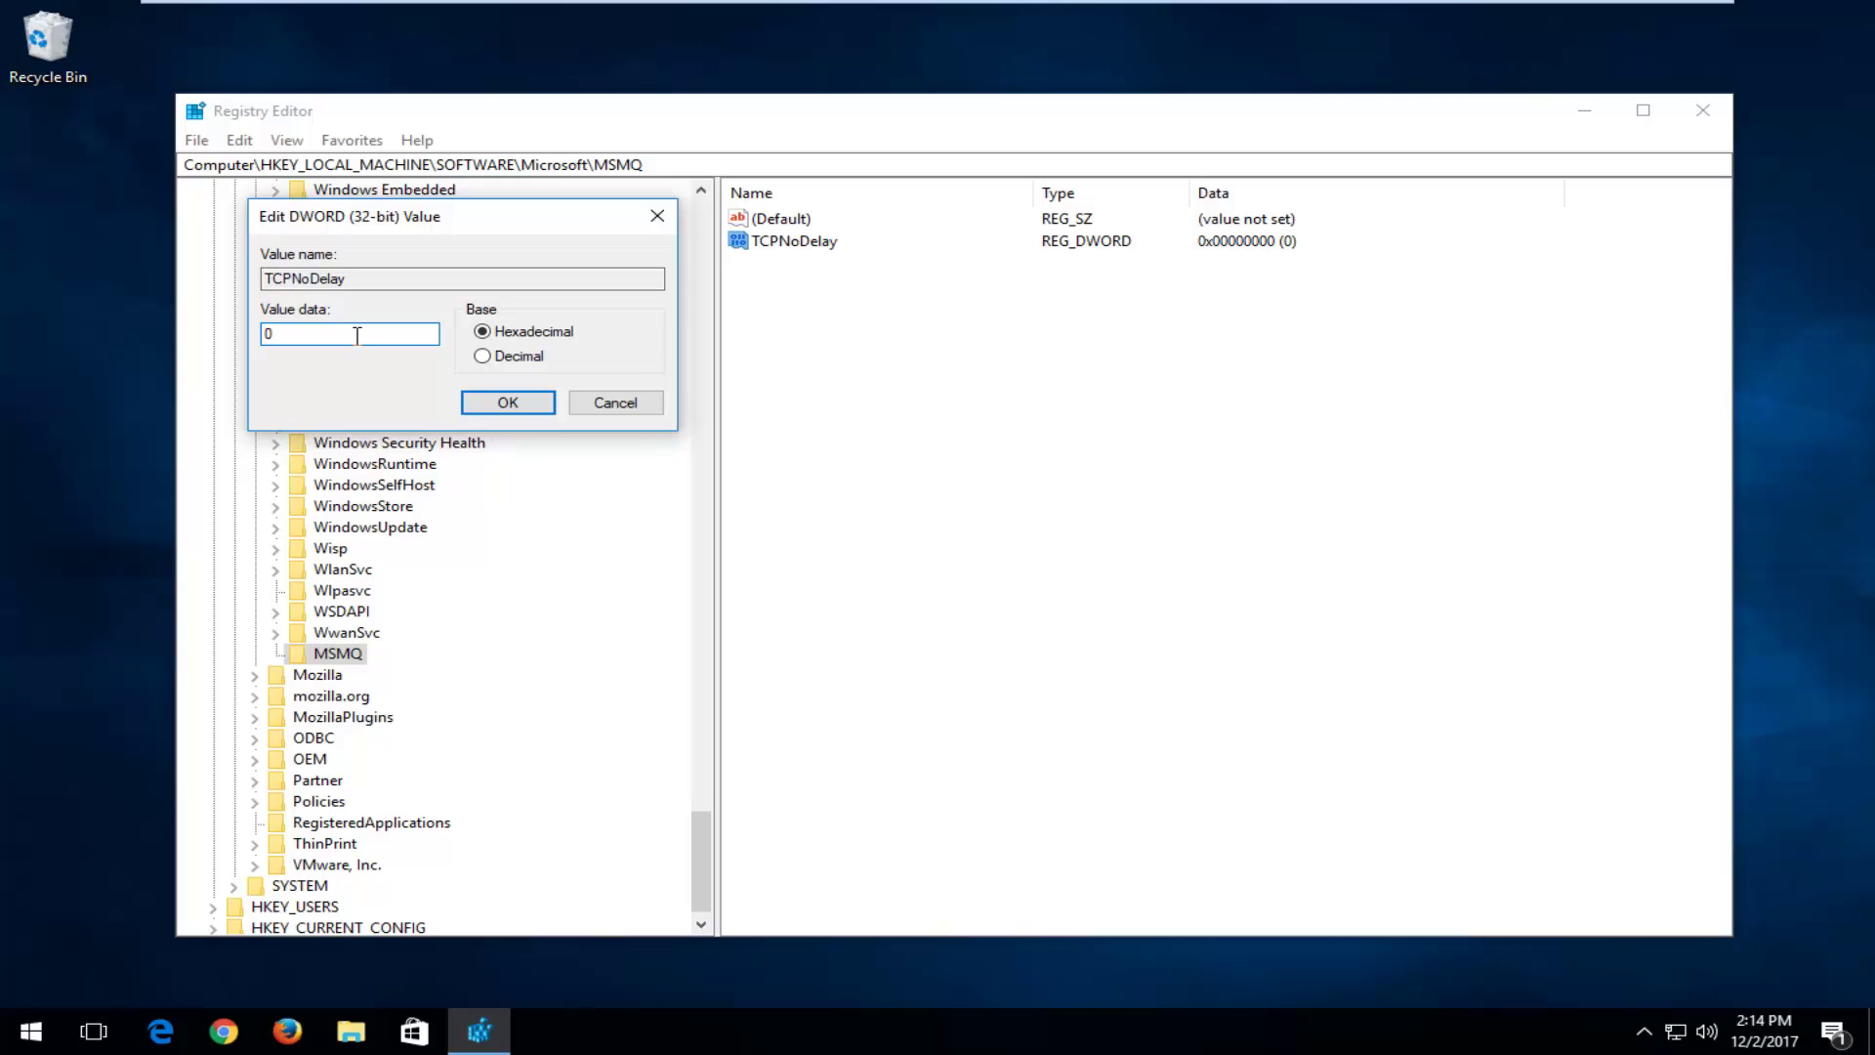
{"action": "left_click_drag", "start_coordinate": [309, 335], "coordinate": [97, 348]}
{"action": "type", "text": "1"}
{"action": "left_click", "coordinate": [524, 402]}
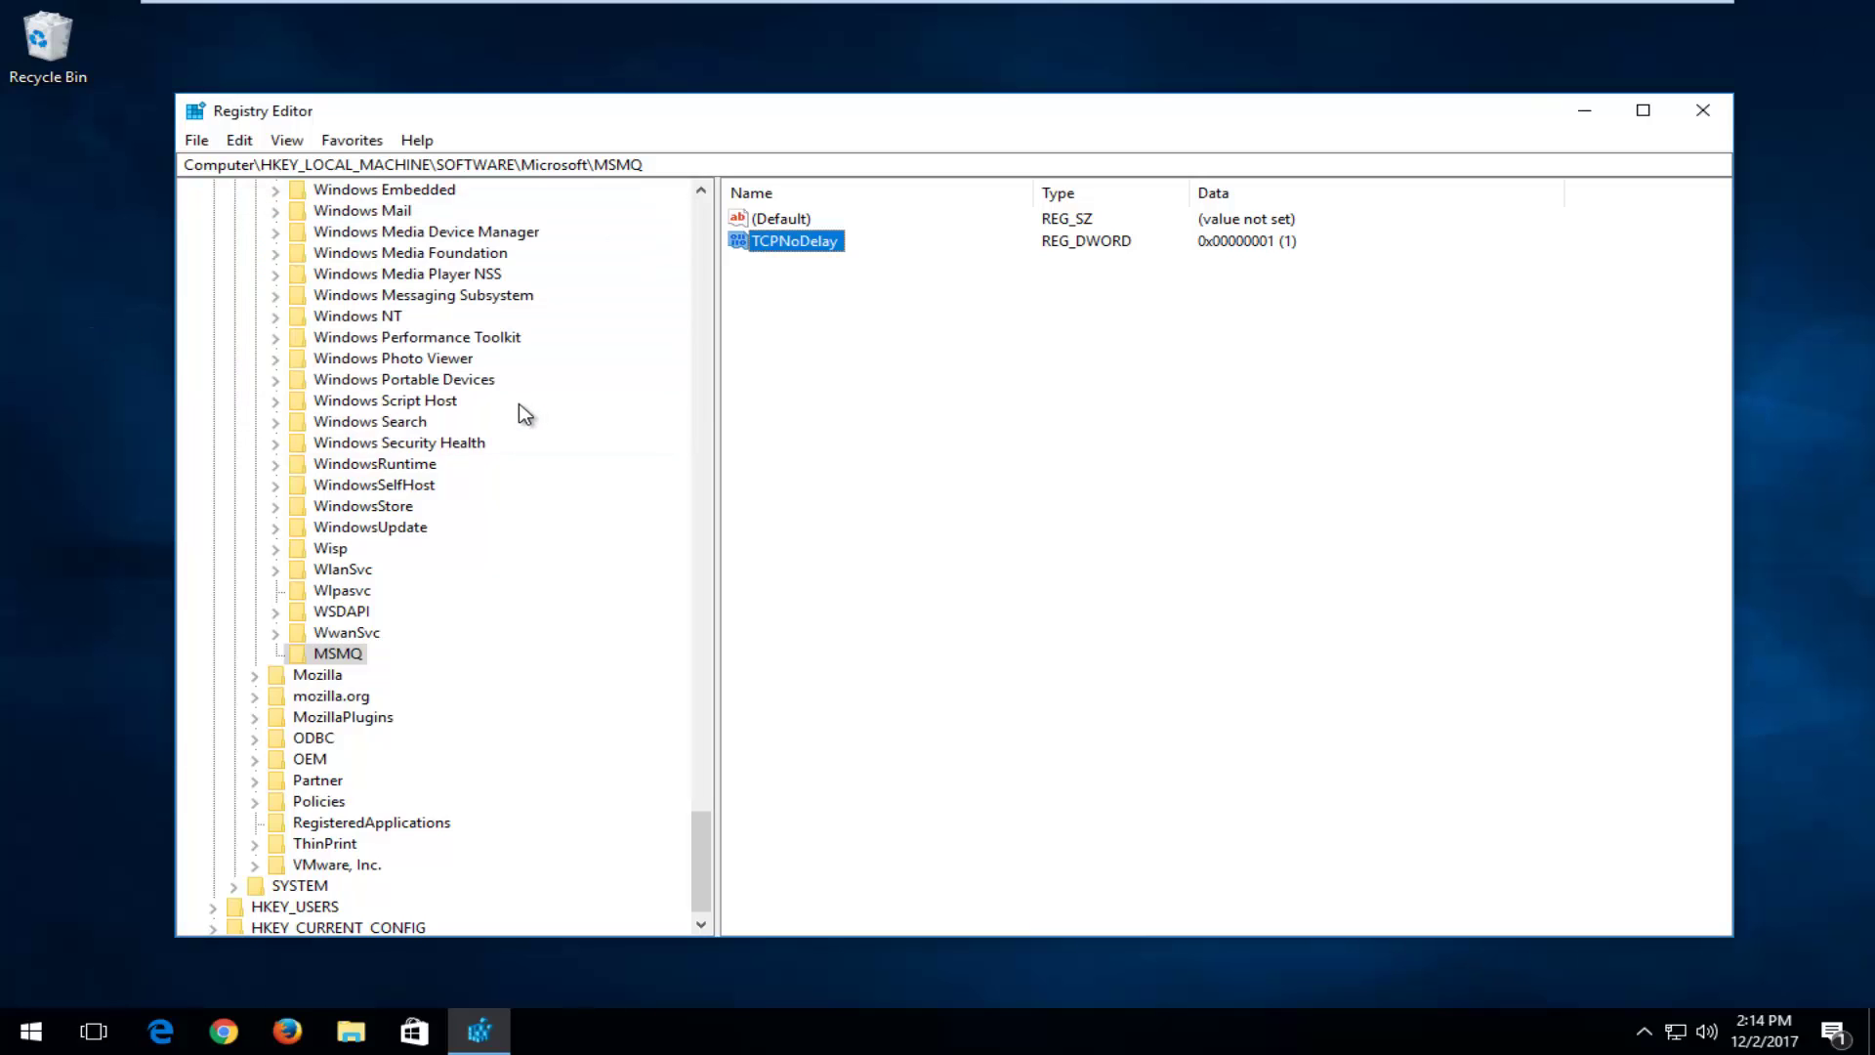
Step: Create a subkey named Parameters under the MSMQ key
{"action": "left_click", "coordinate": [335, 655]}
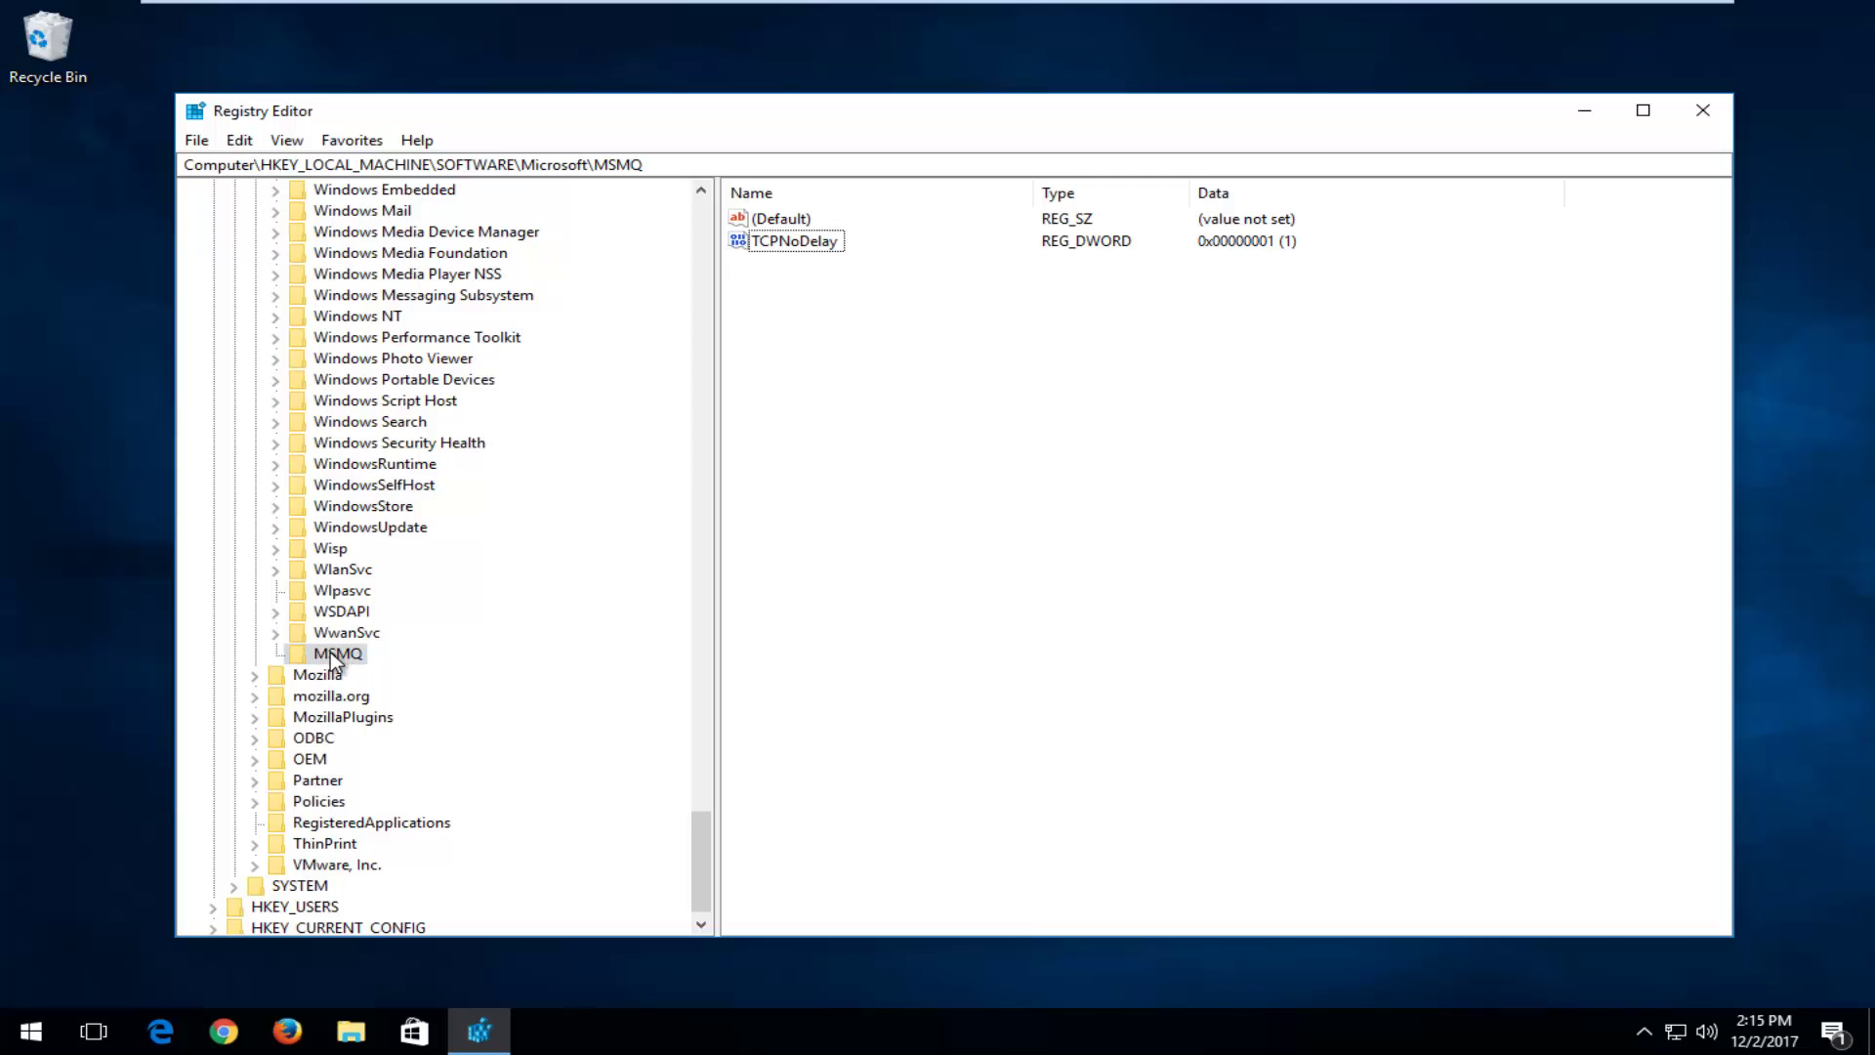
{"action": "right_click", "coordinate": [334, 658]}
{"action": "mouse_move", "coordinate": [393, 685]}
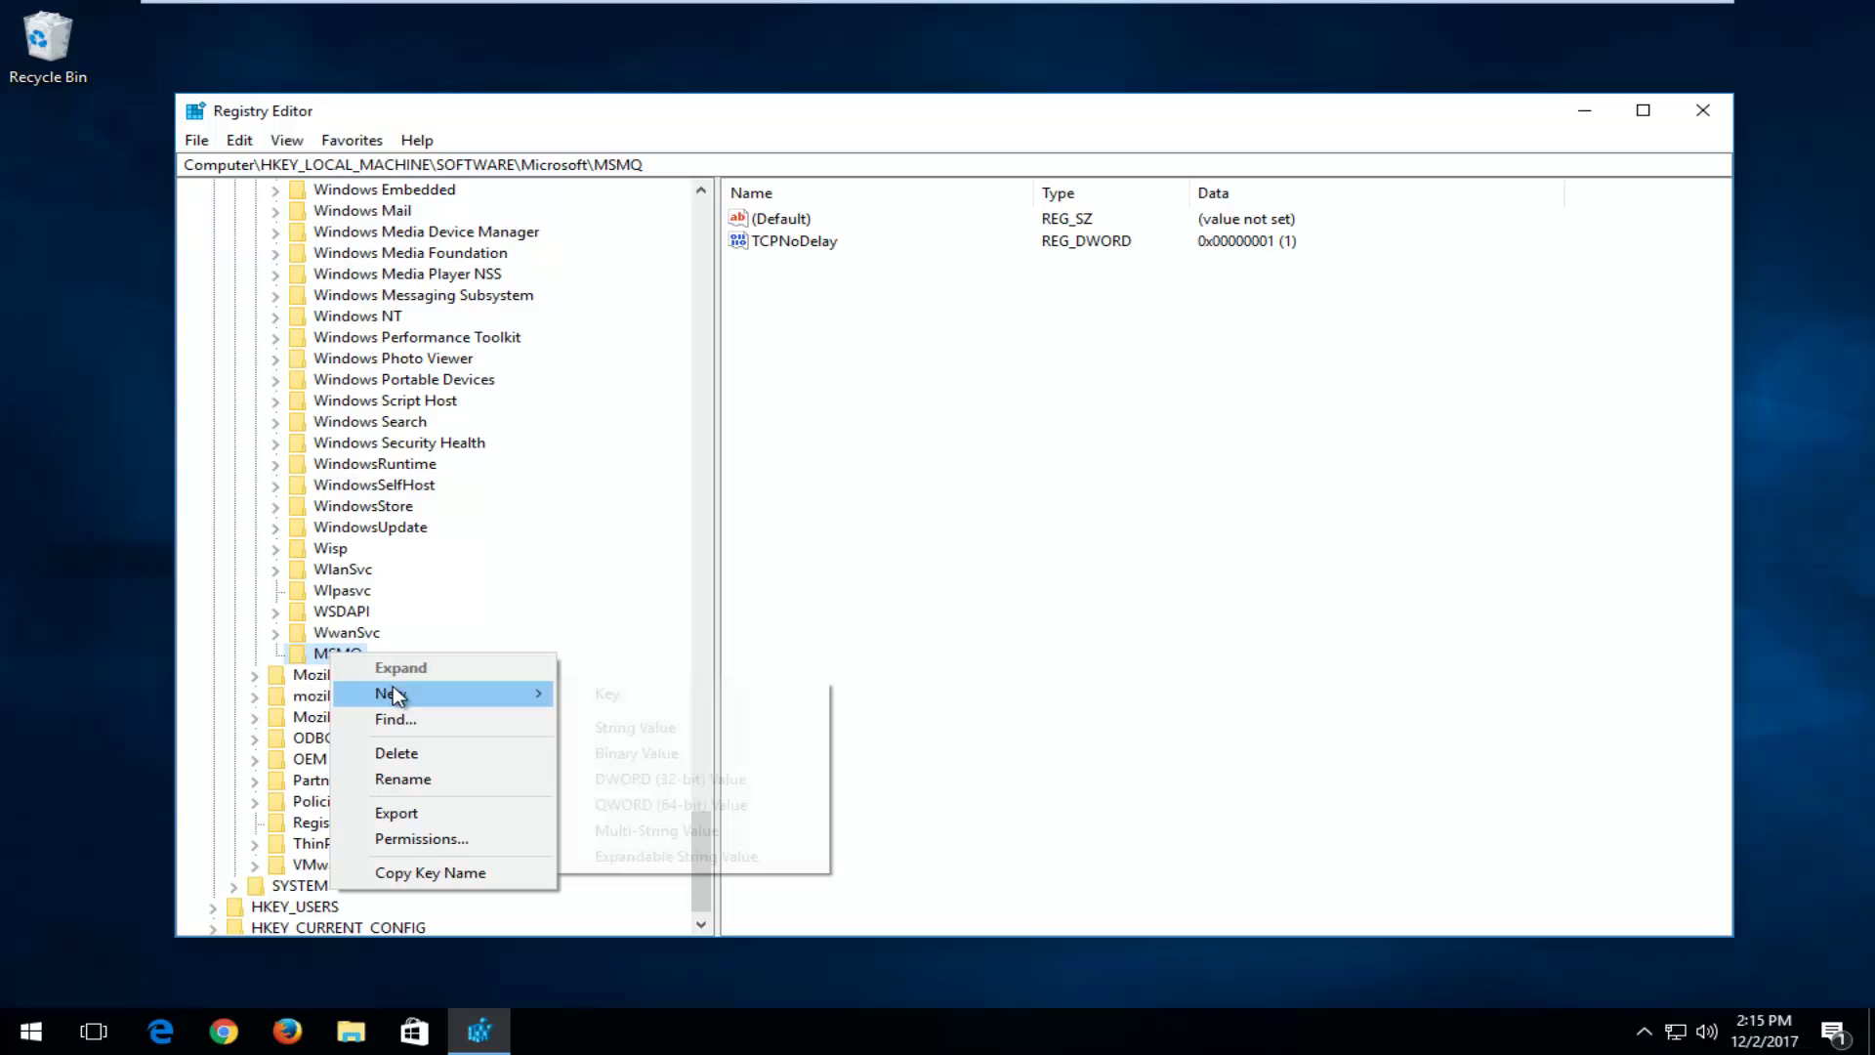
{"action": "left_click", "coordinate": [596, 693]}
{"action": "type", "text": "P"}
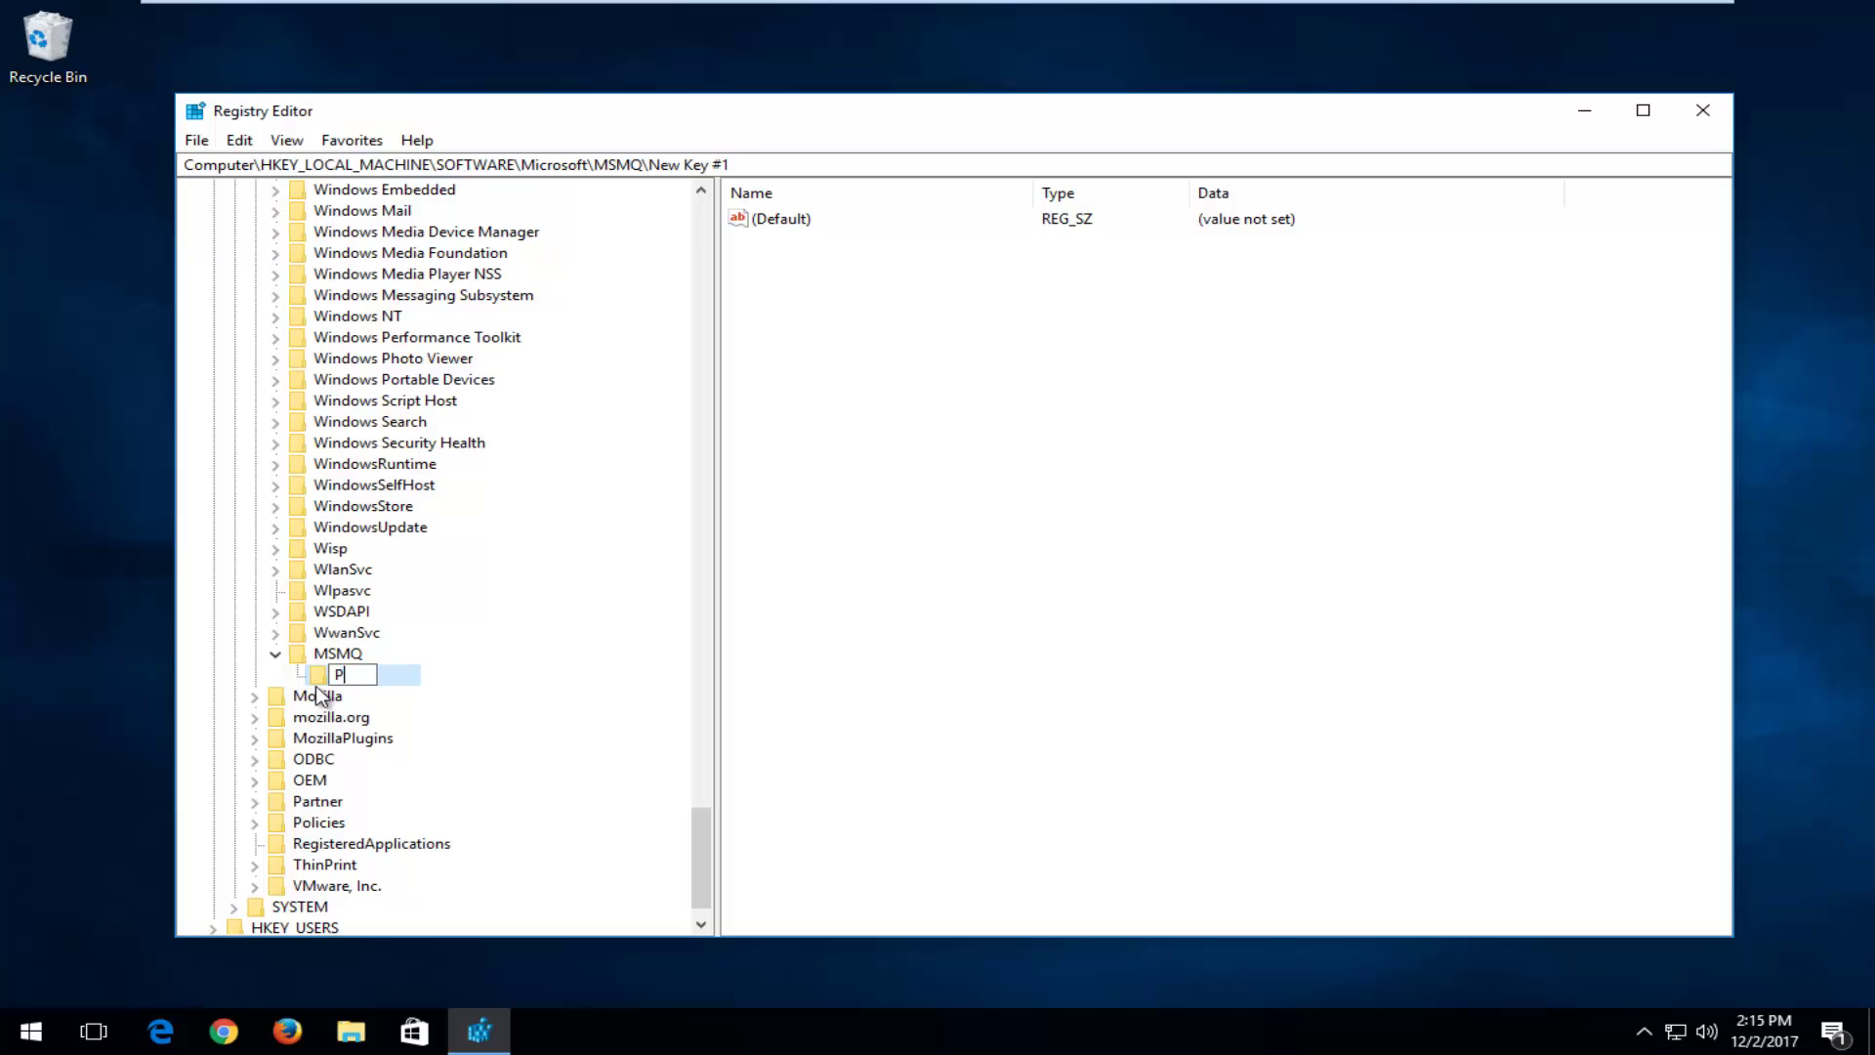
{"action": "type", "text": "arameters"}
{"action": "key", "text": "Return"}
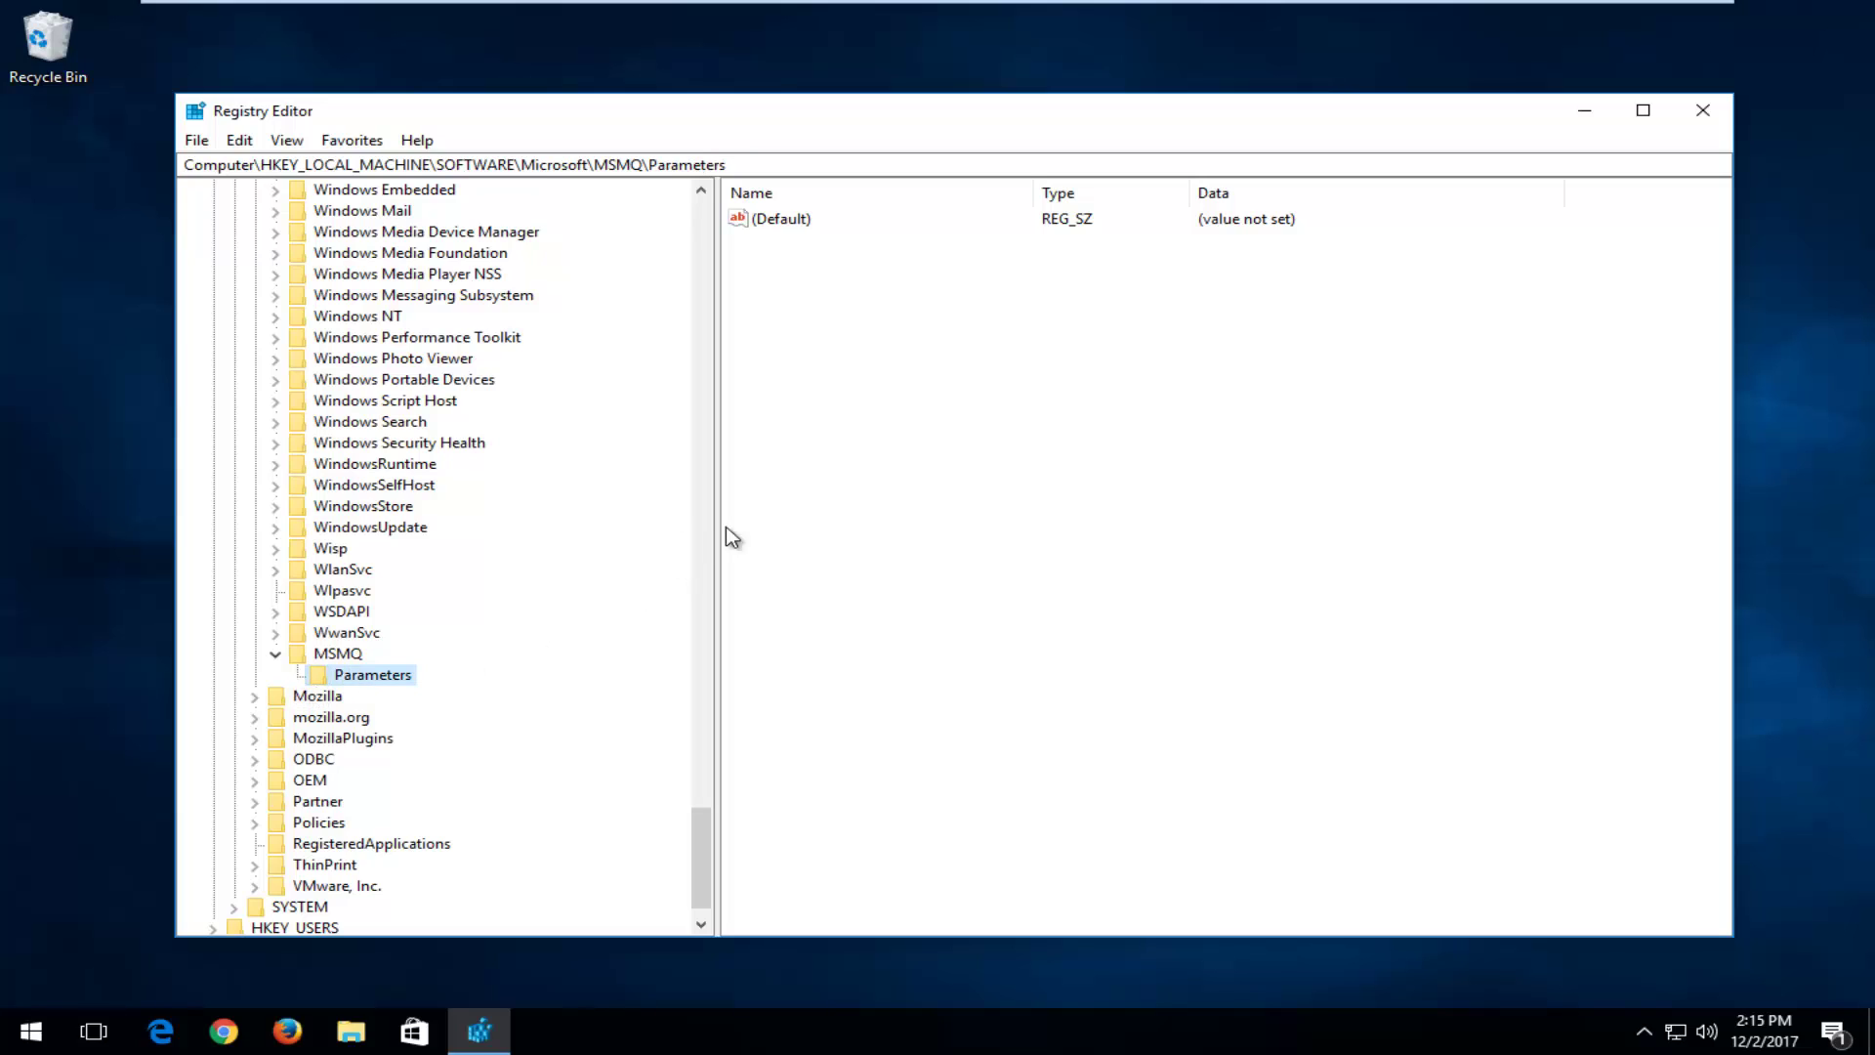
Step: Create a DWORD (32-bit) value named TCPNoDelay in the MSMQ\Parameters key
{"action": "left_click", "coordinate": [847, 274]}
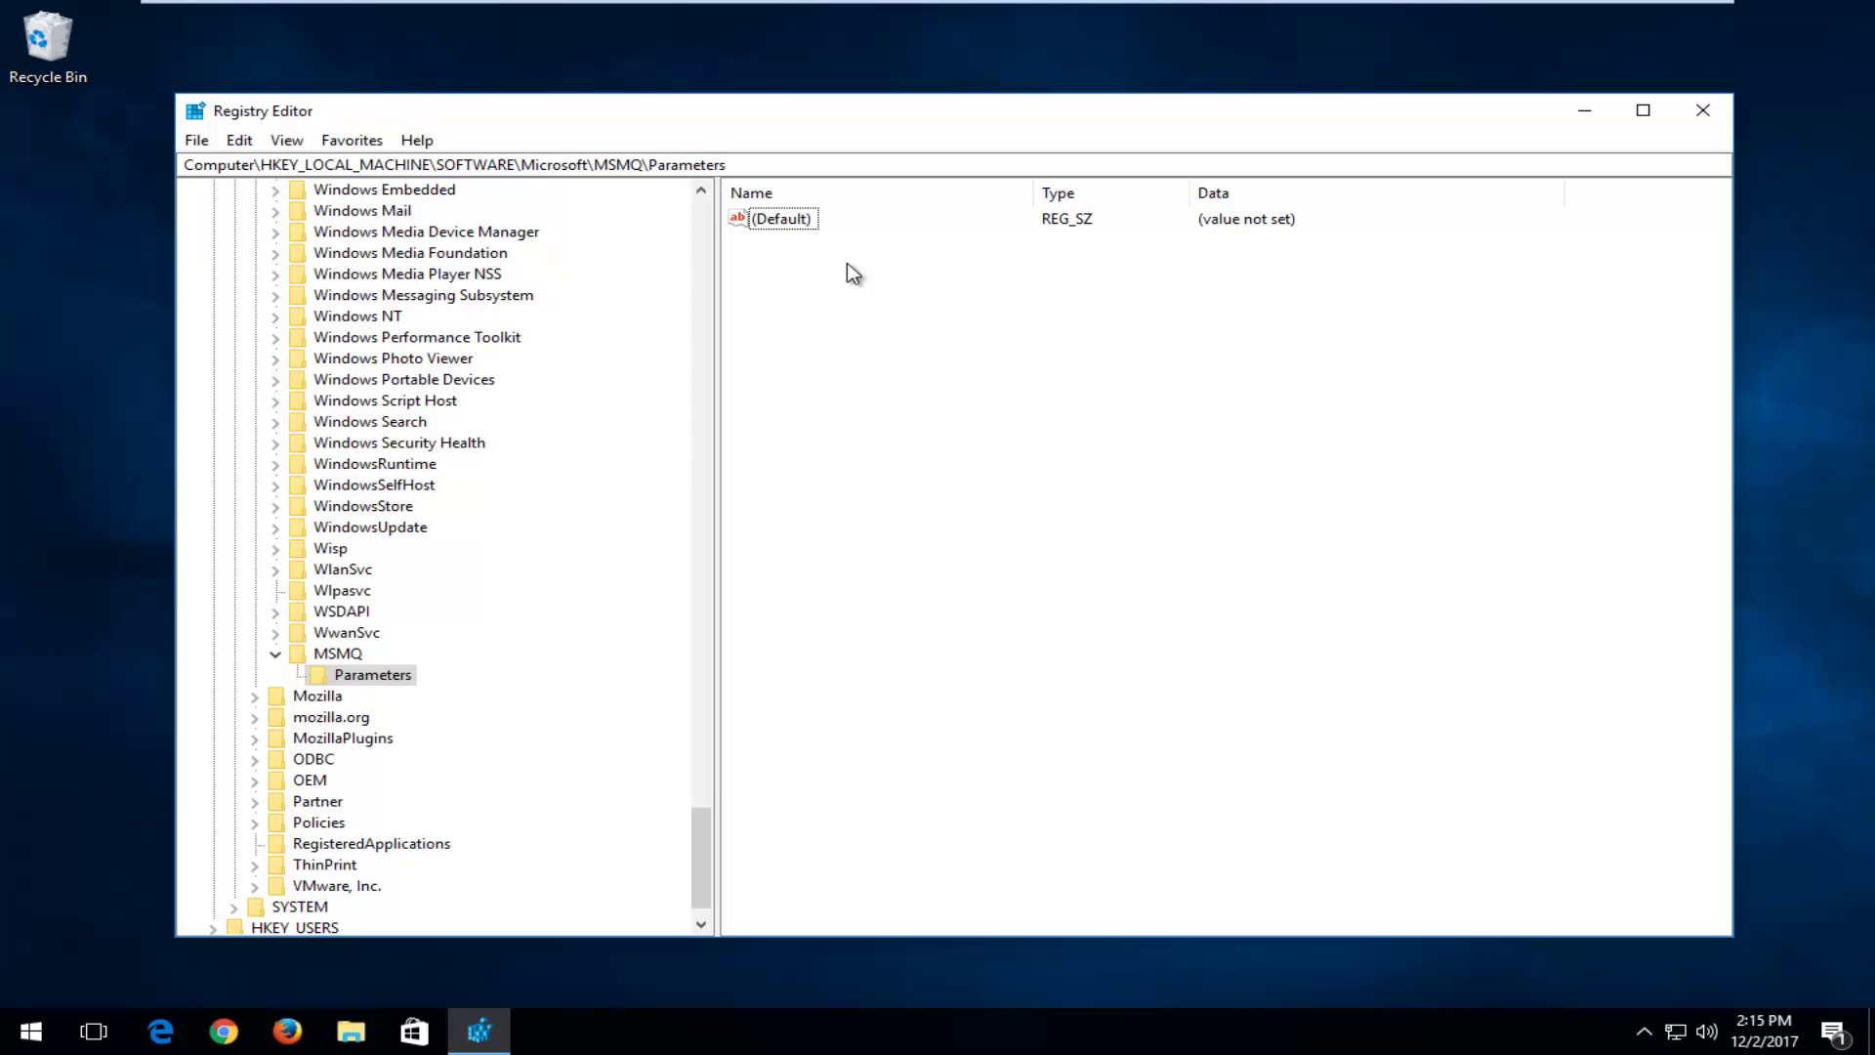
{"action": "right_click", "coordinate": [781, 270]}
{"action": "mouse_move", "coordinate": [856, 276]}
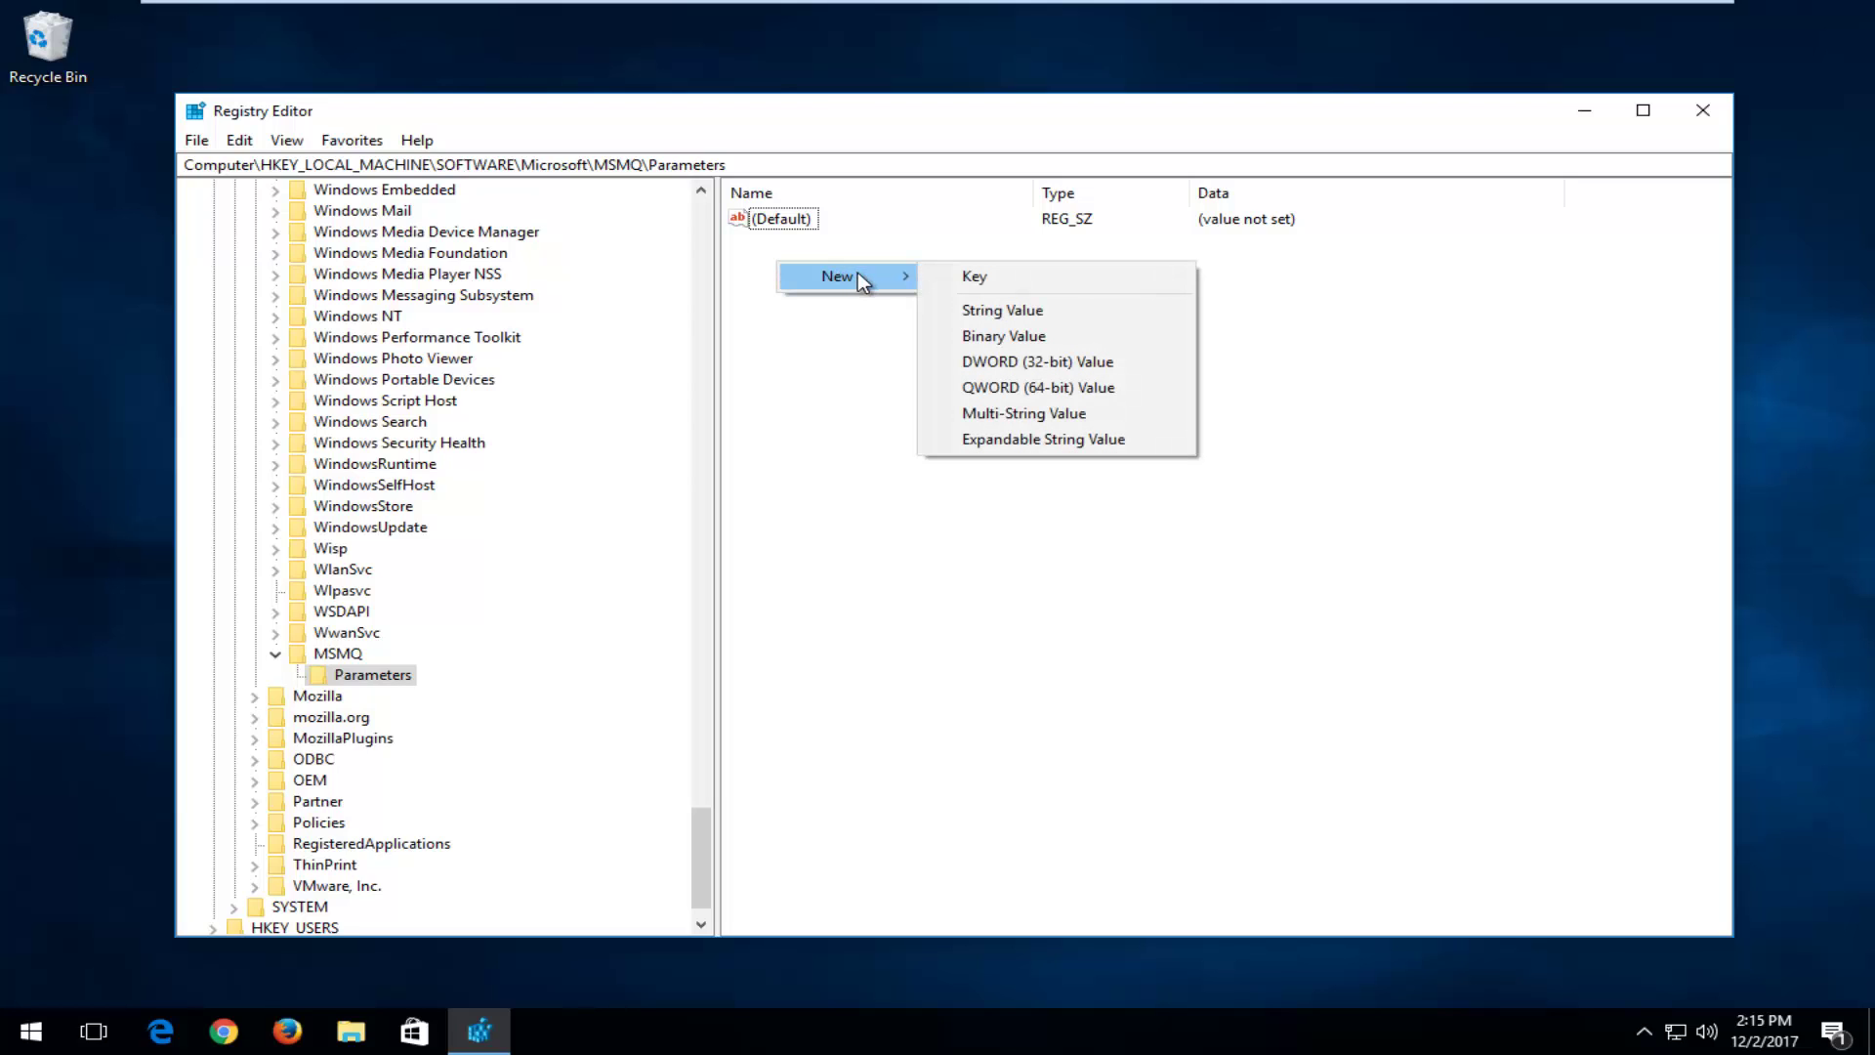
{"action": "left_click", "coordinate": [994, 361]}
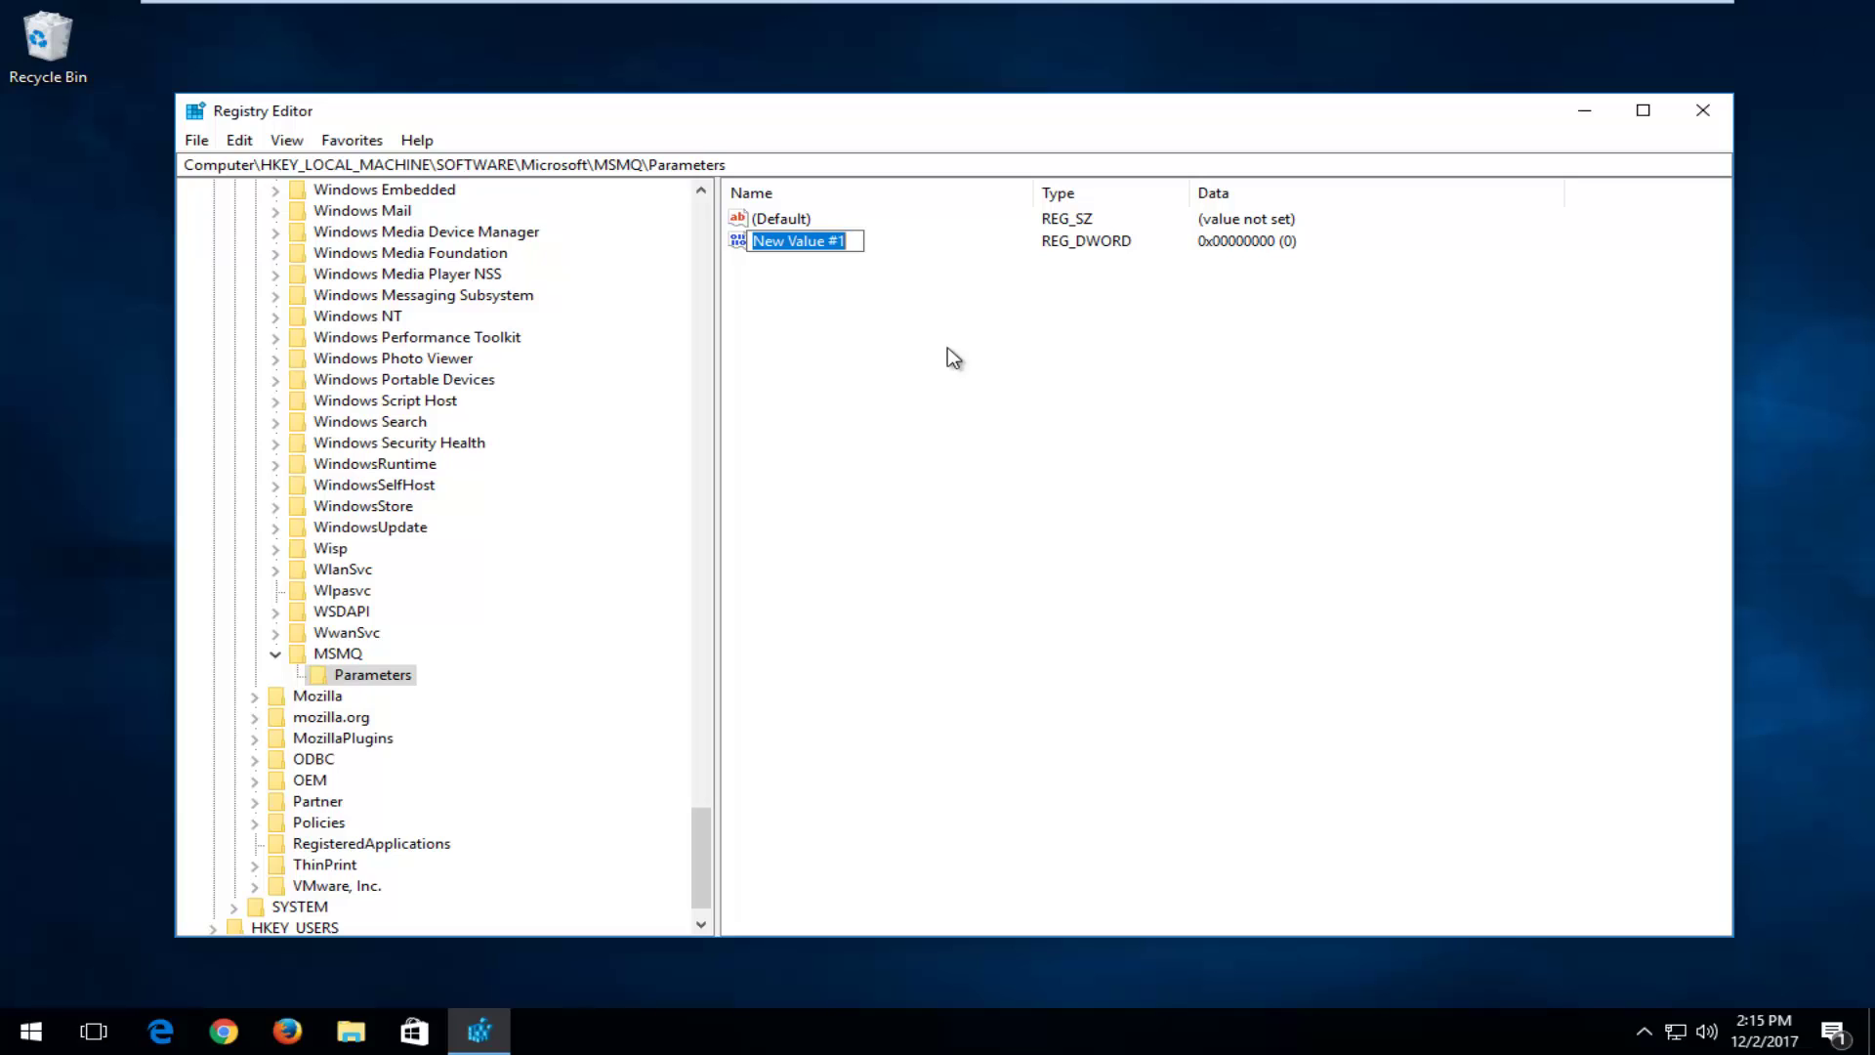
{"action": "type", "text": "T"}
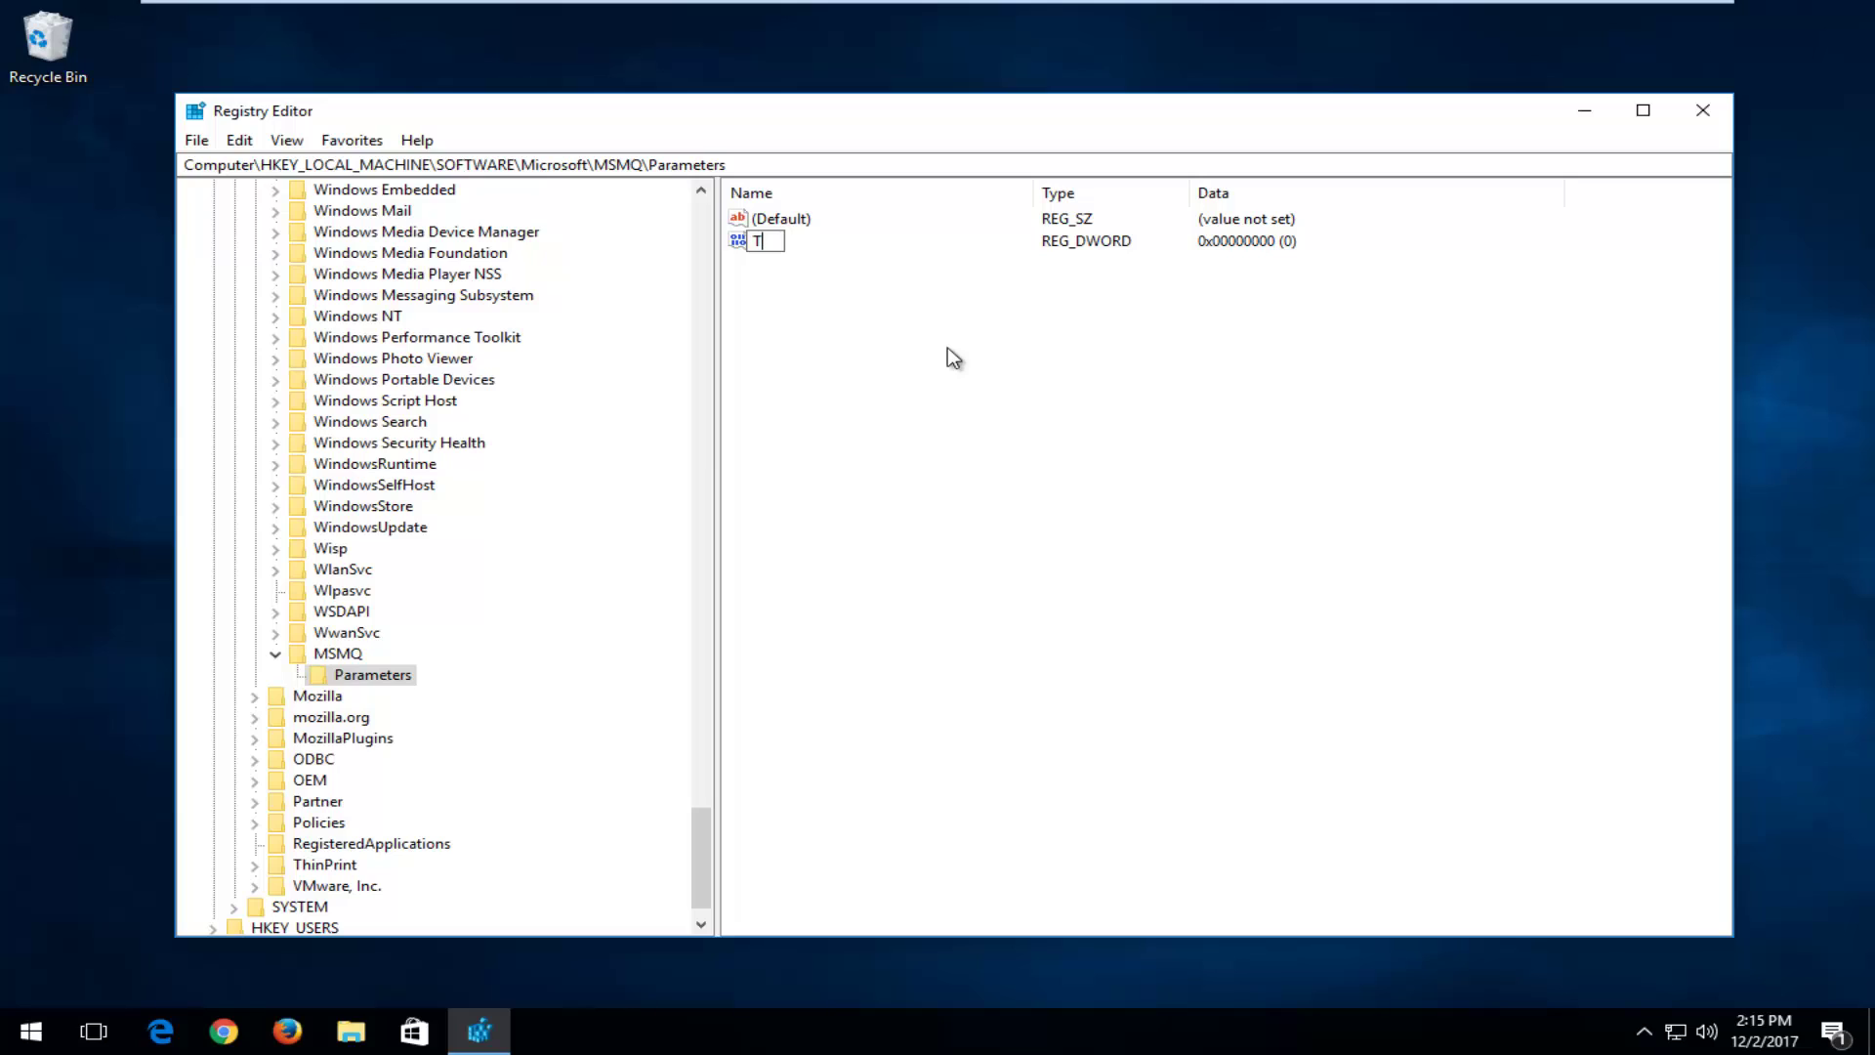
{"action": "type", "text": "CPNoDelay"}
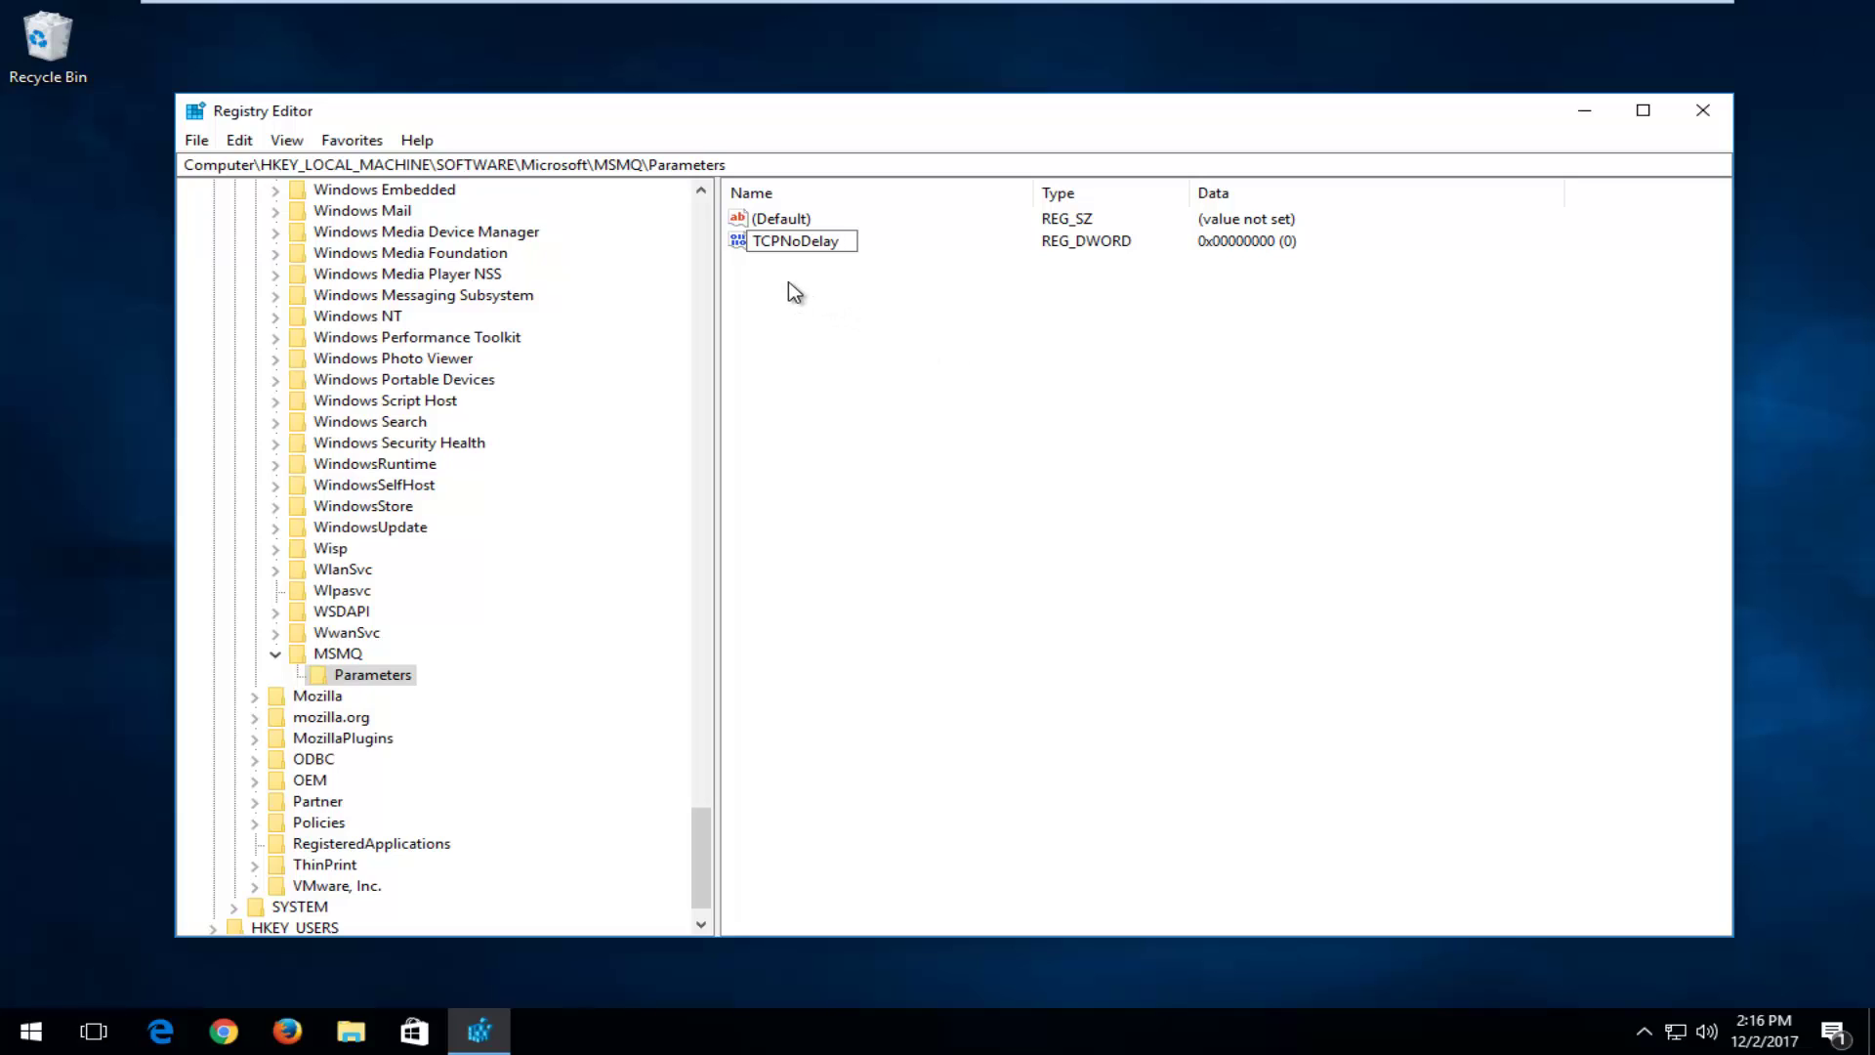
{"action": "key", "text": "Return"}
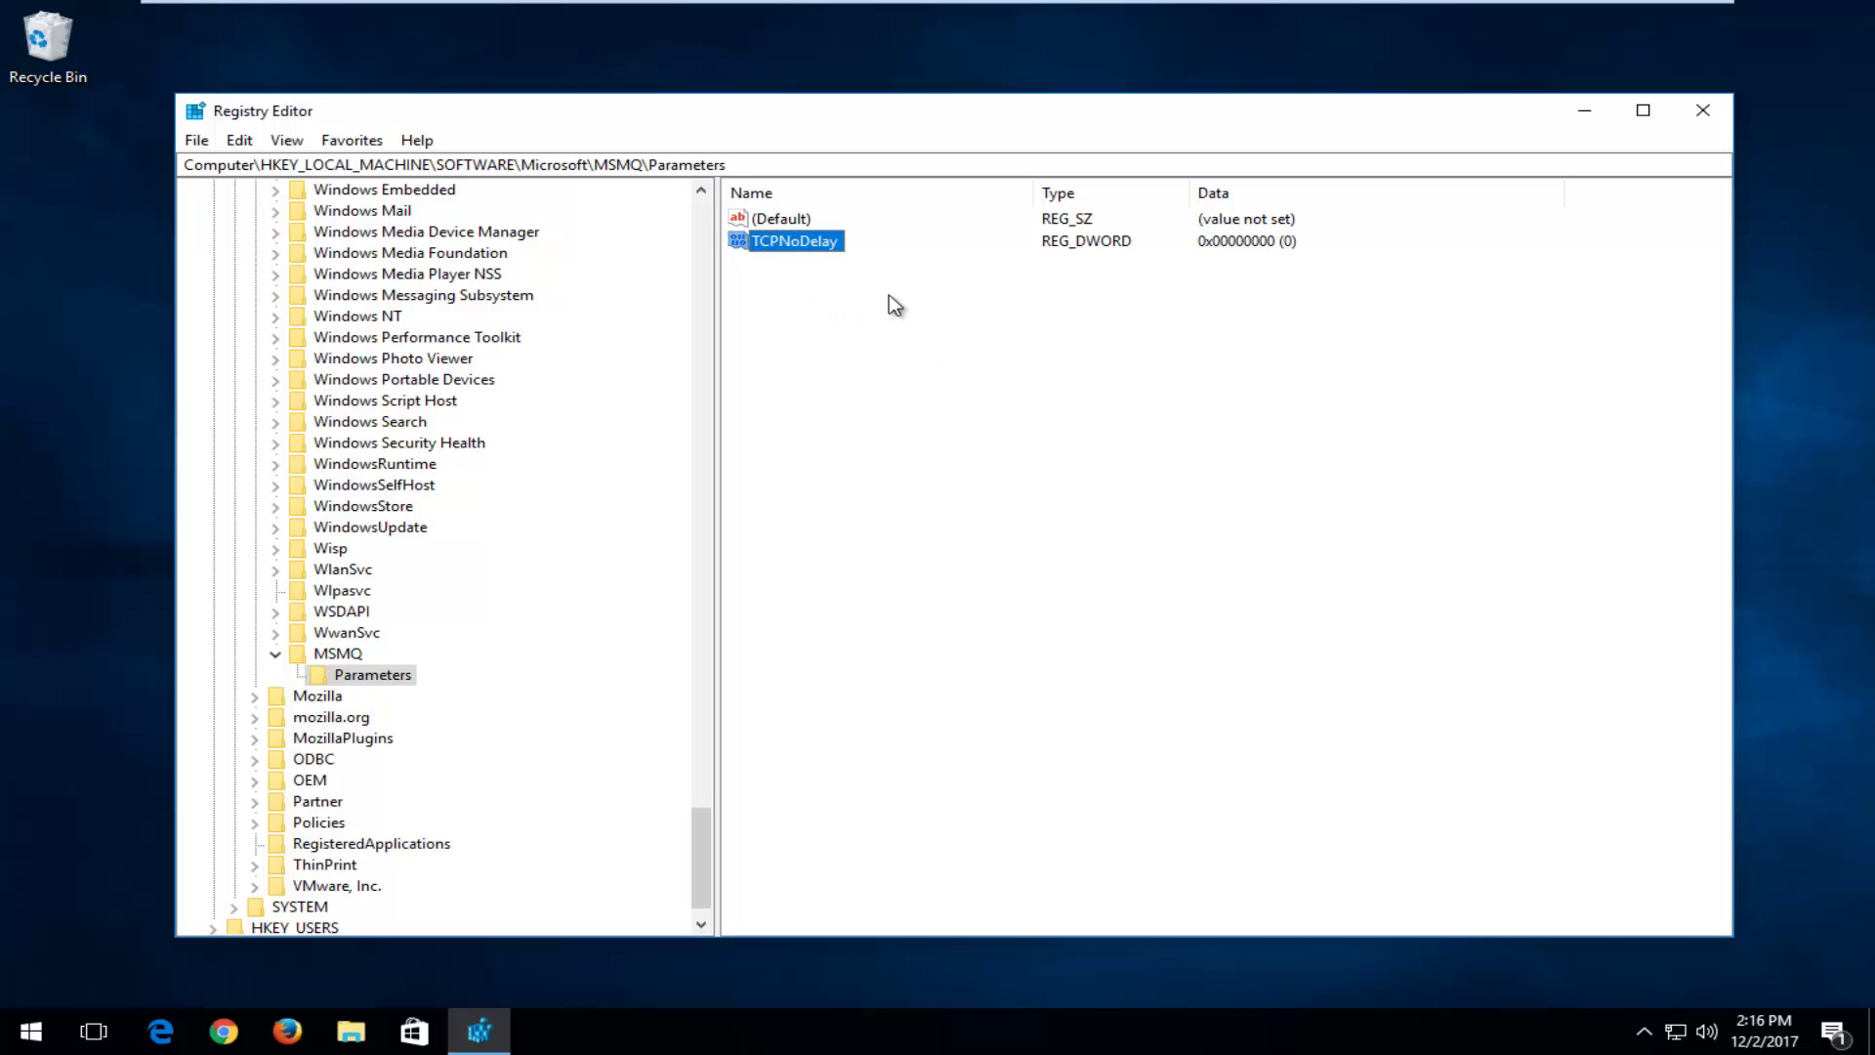
Step: Set the TCPNoDelay value data in the MSMQ\Parameters key to hexadecimal 1 and save it
{"action": "right_click", "coordinate": [794, 249]}
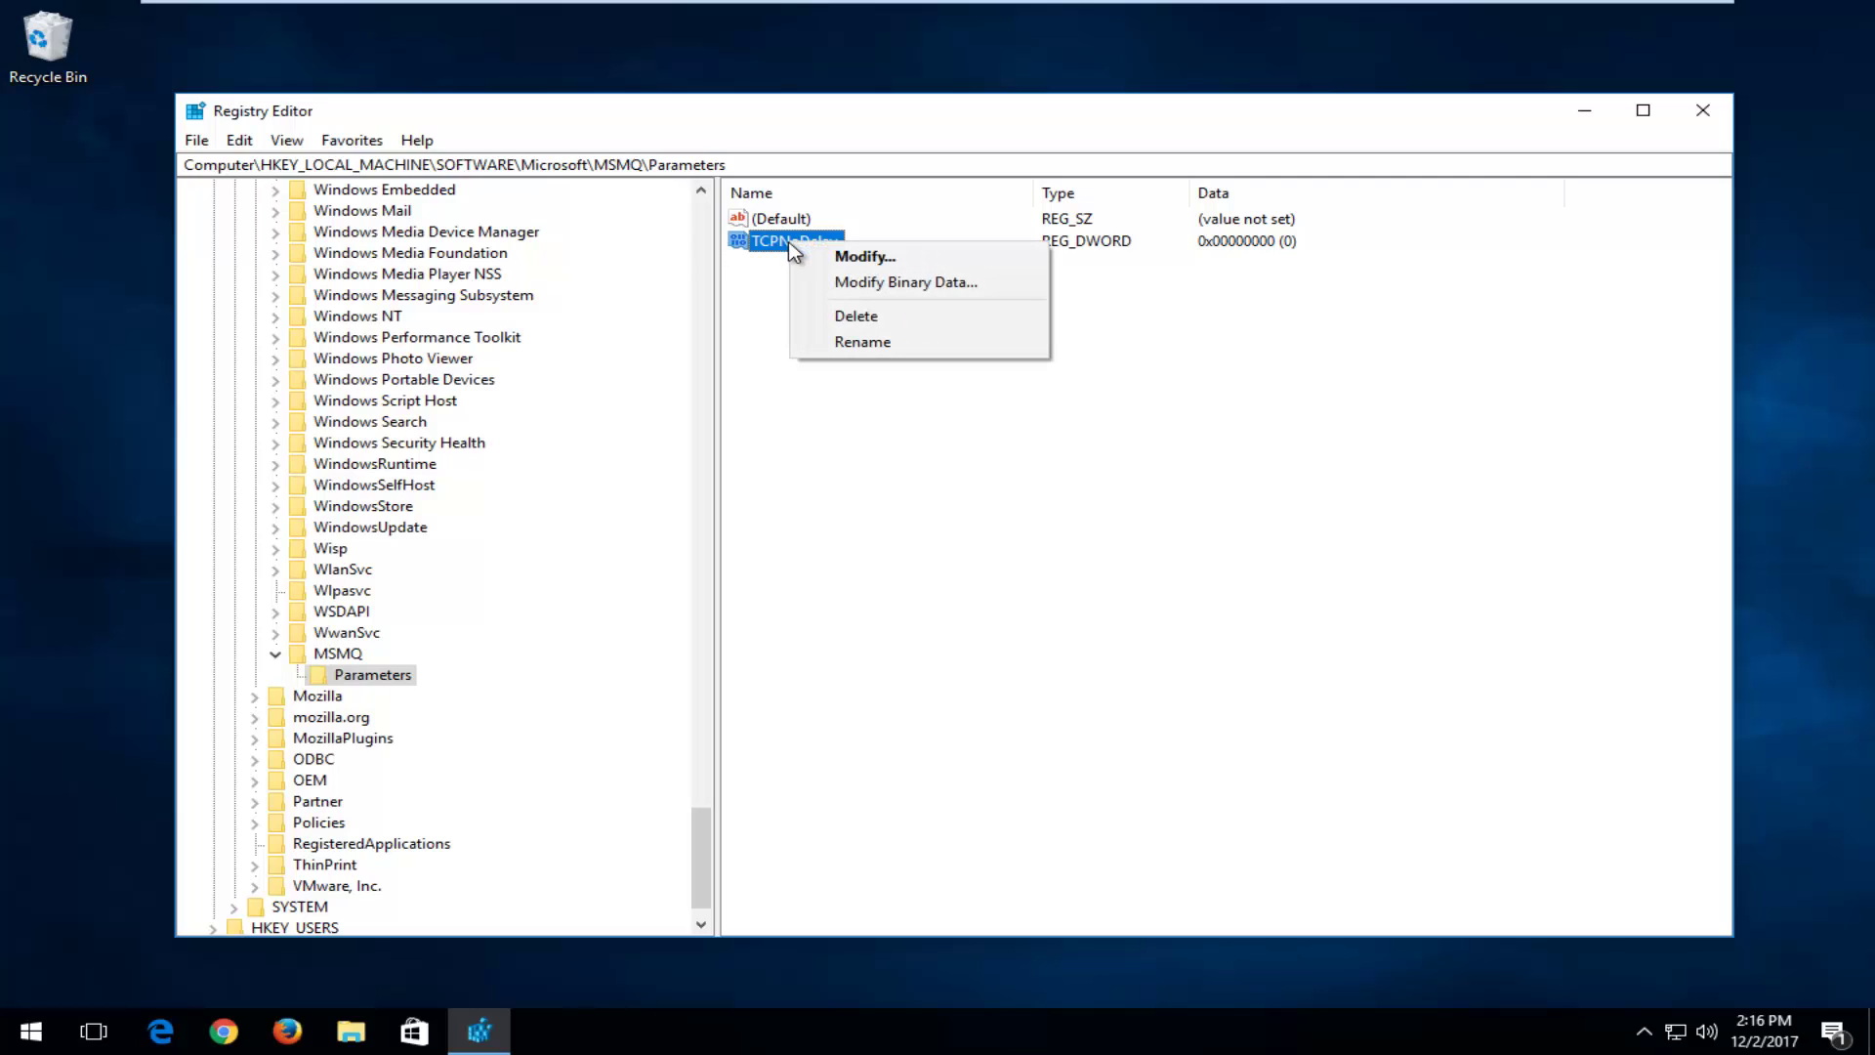
{"action": "left_click", "coordinate": [864, 257]}
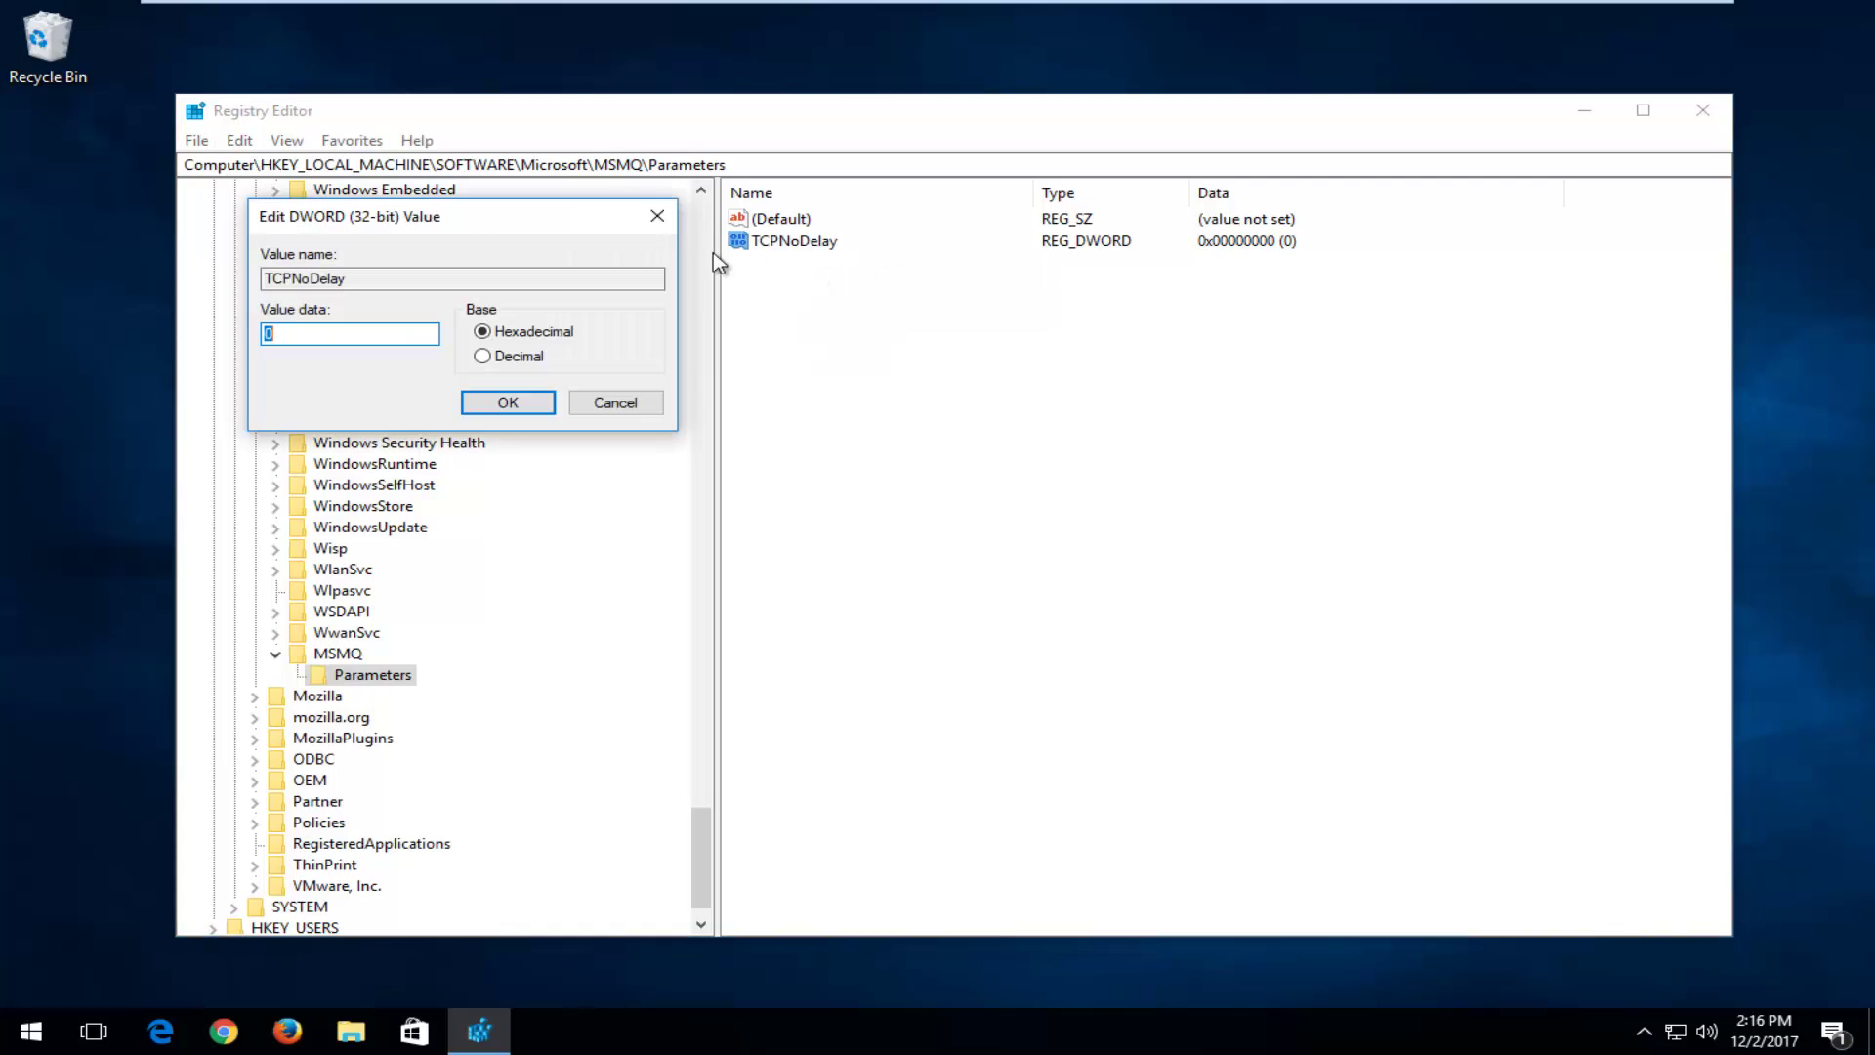
{"action": "left_click_drag", "start_coordinate": [410, 215], "coordinate": [938, 273]}
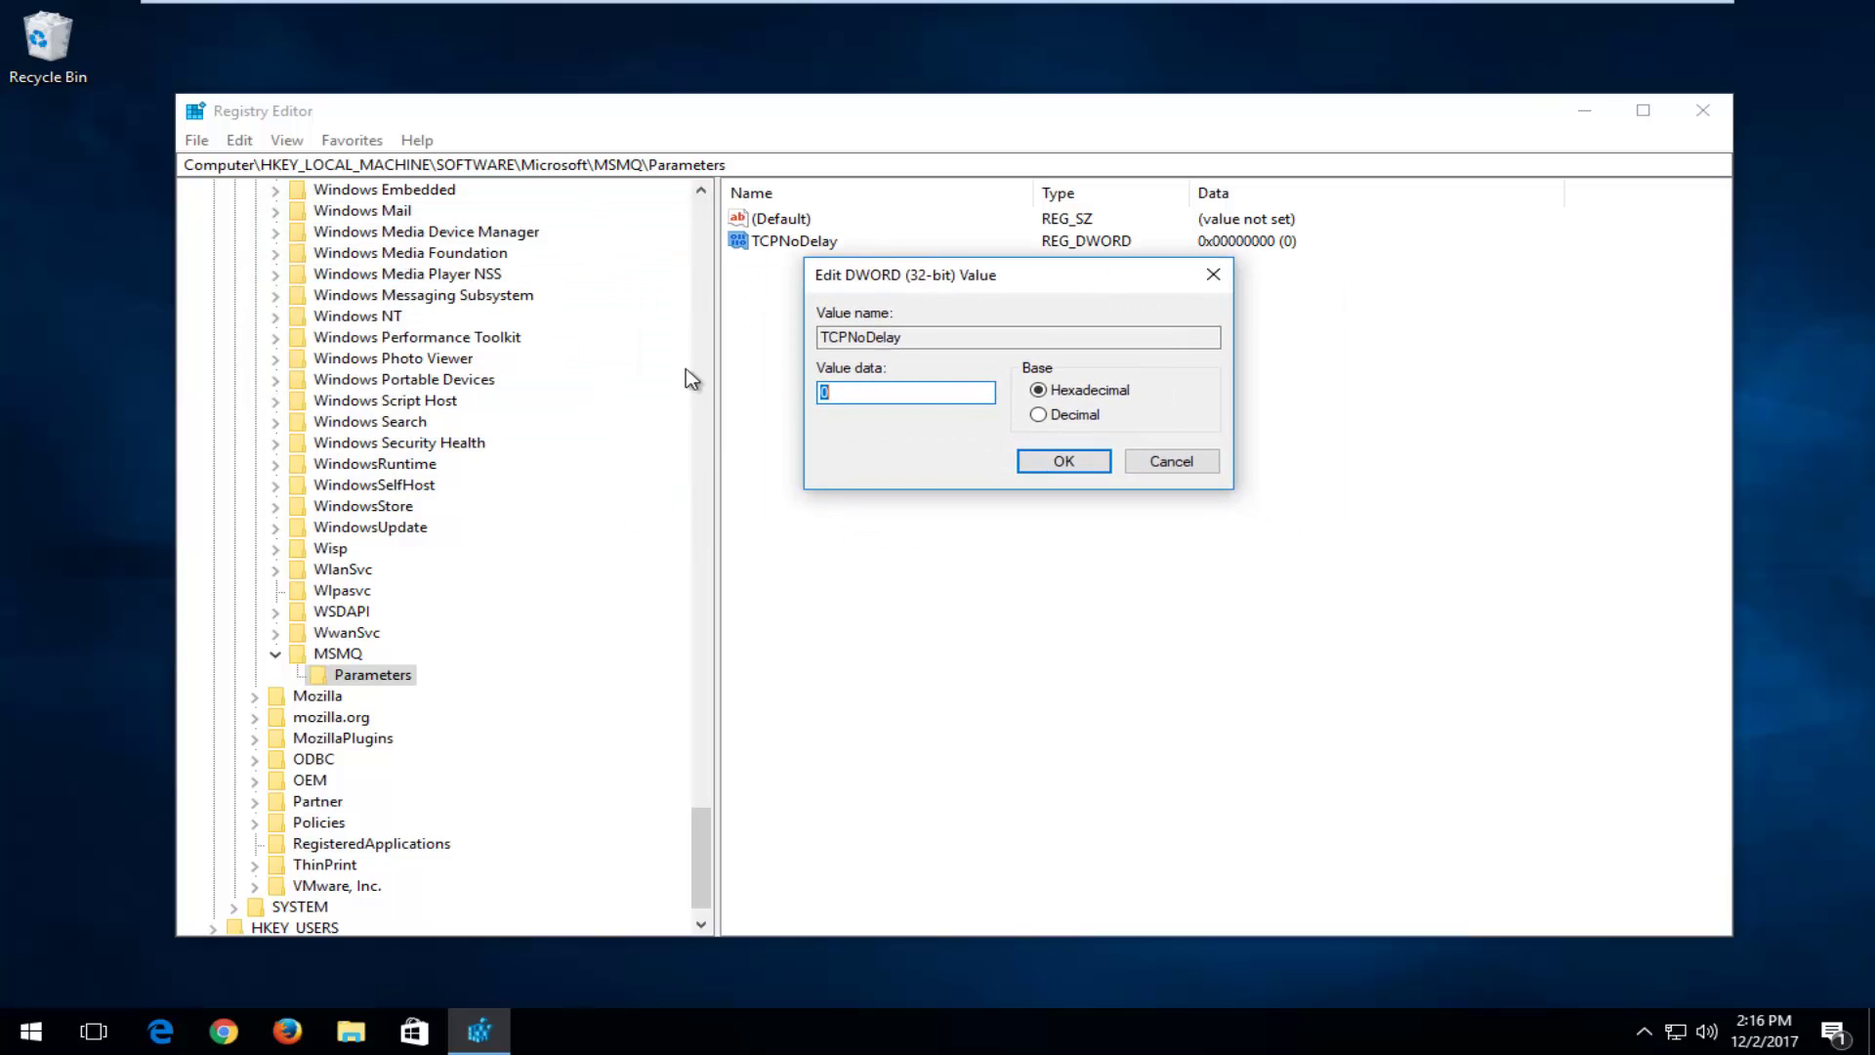
{"action": "left_click", "coordinate": [862, 392]}
{"action": "key", "text": "BackSpace"}
{"action": "type", "text": "1"}
{"action": "left_click", "coordinate": [1048, 463]}
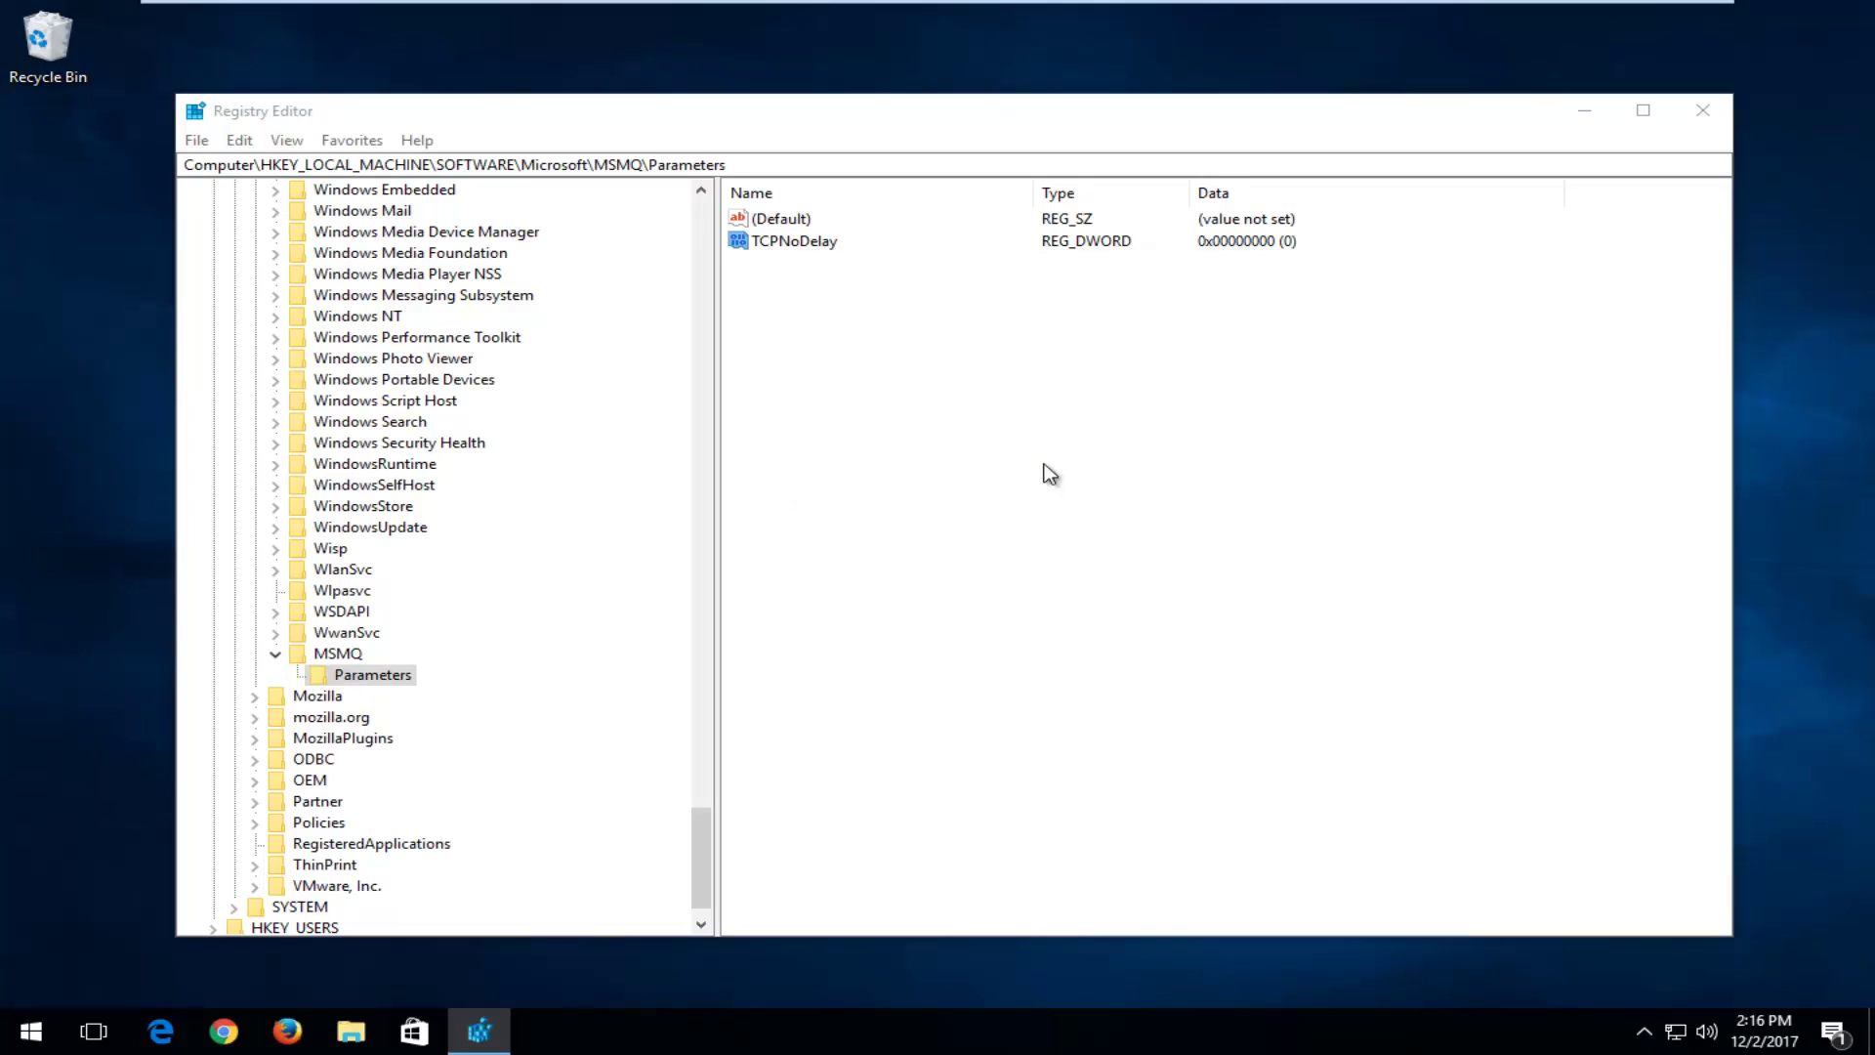
Step: Collapse the MSMQ, Microsoft, SOFTWARE and HKEY_LOCAL_MACHINE keys in the registry tree
{"action": "left_click", "coordinate": [277, 654]}
{"action": "left_click_drag", "start_coordinate": [700, 835], "coordinate": [607, 220]}
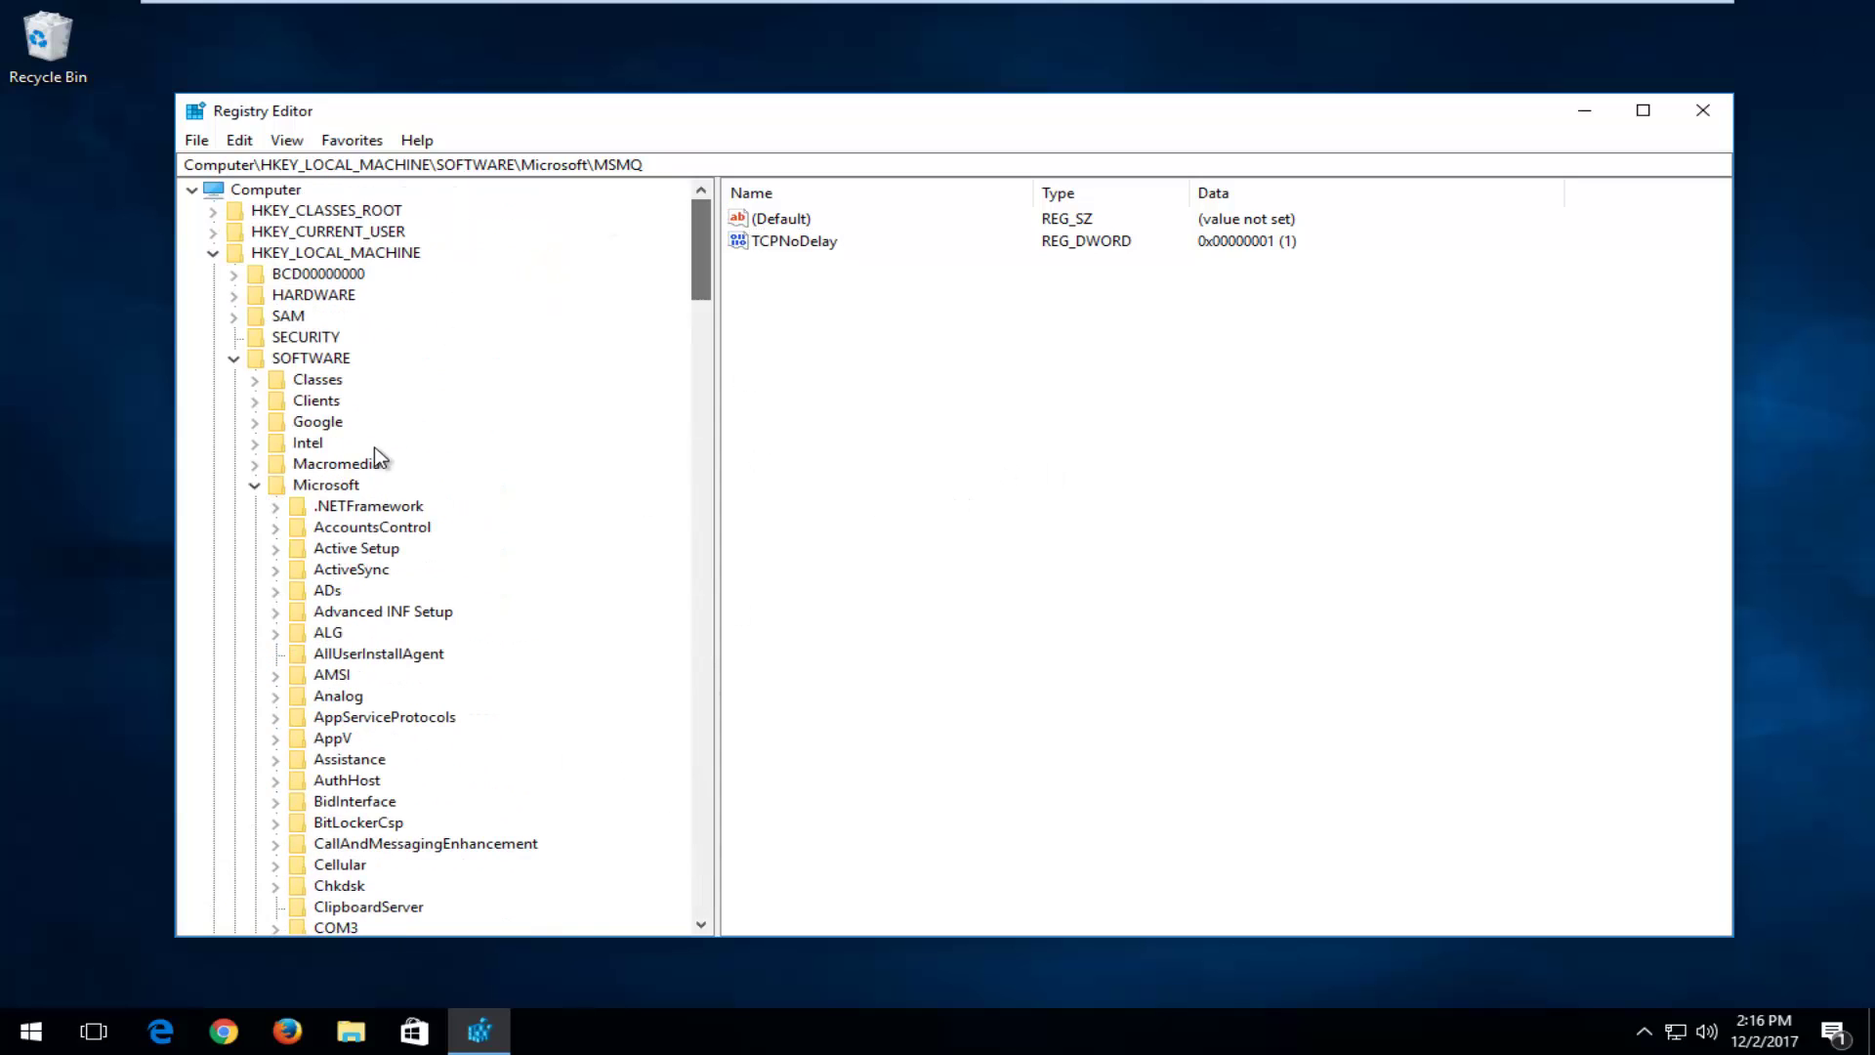
{"action": "left_click", "coordinate": [254, 485]}
{"action": "left_click", "coordinate": [233, 359]}
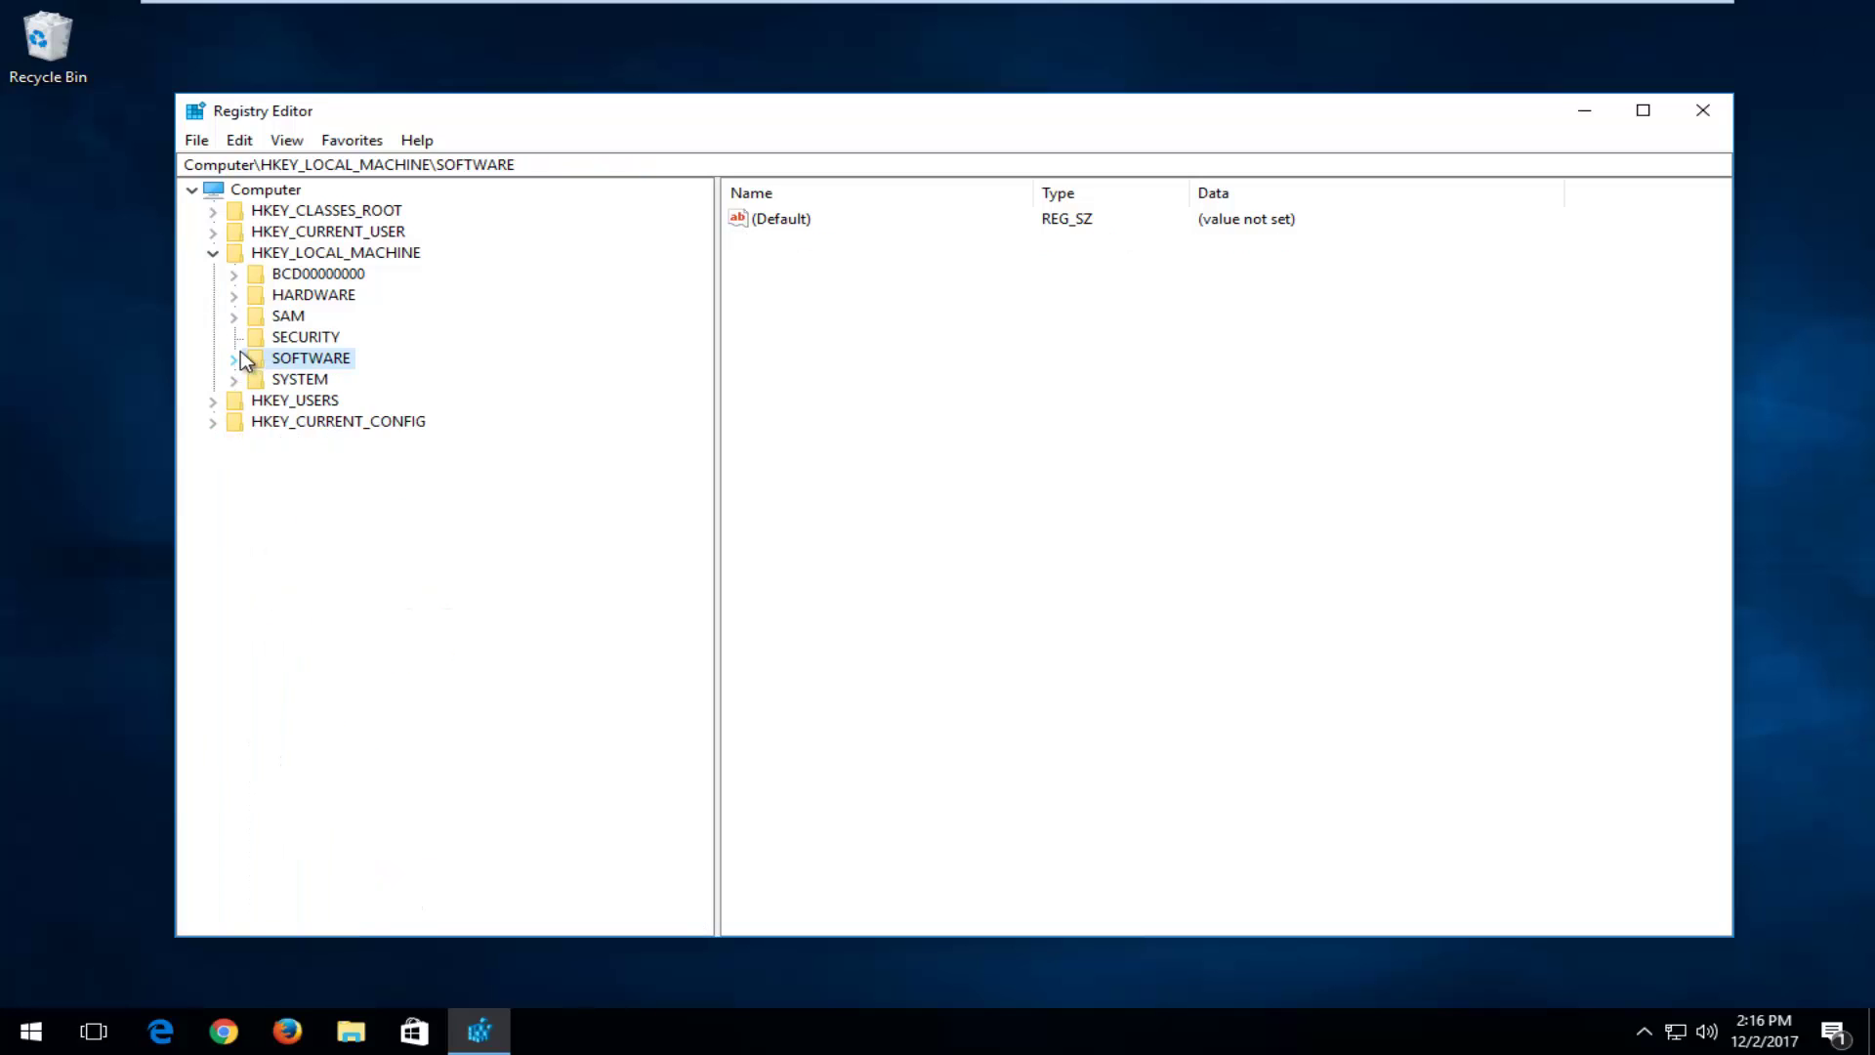
{"action": "left_click", "coordinate": [213, 252]}
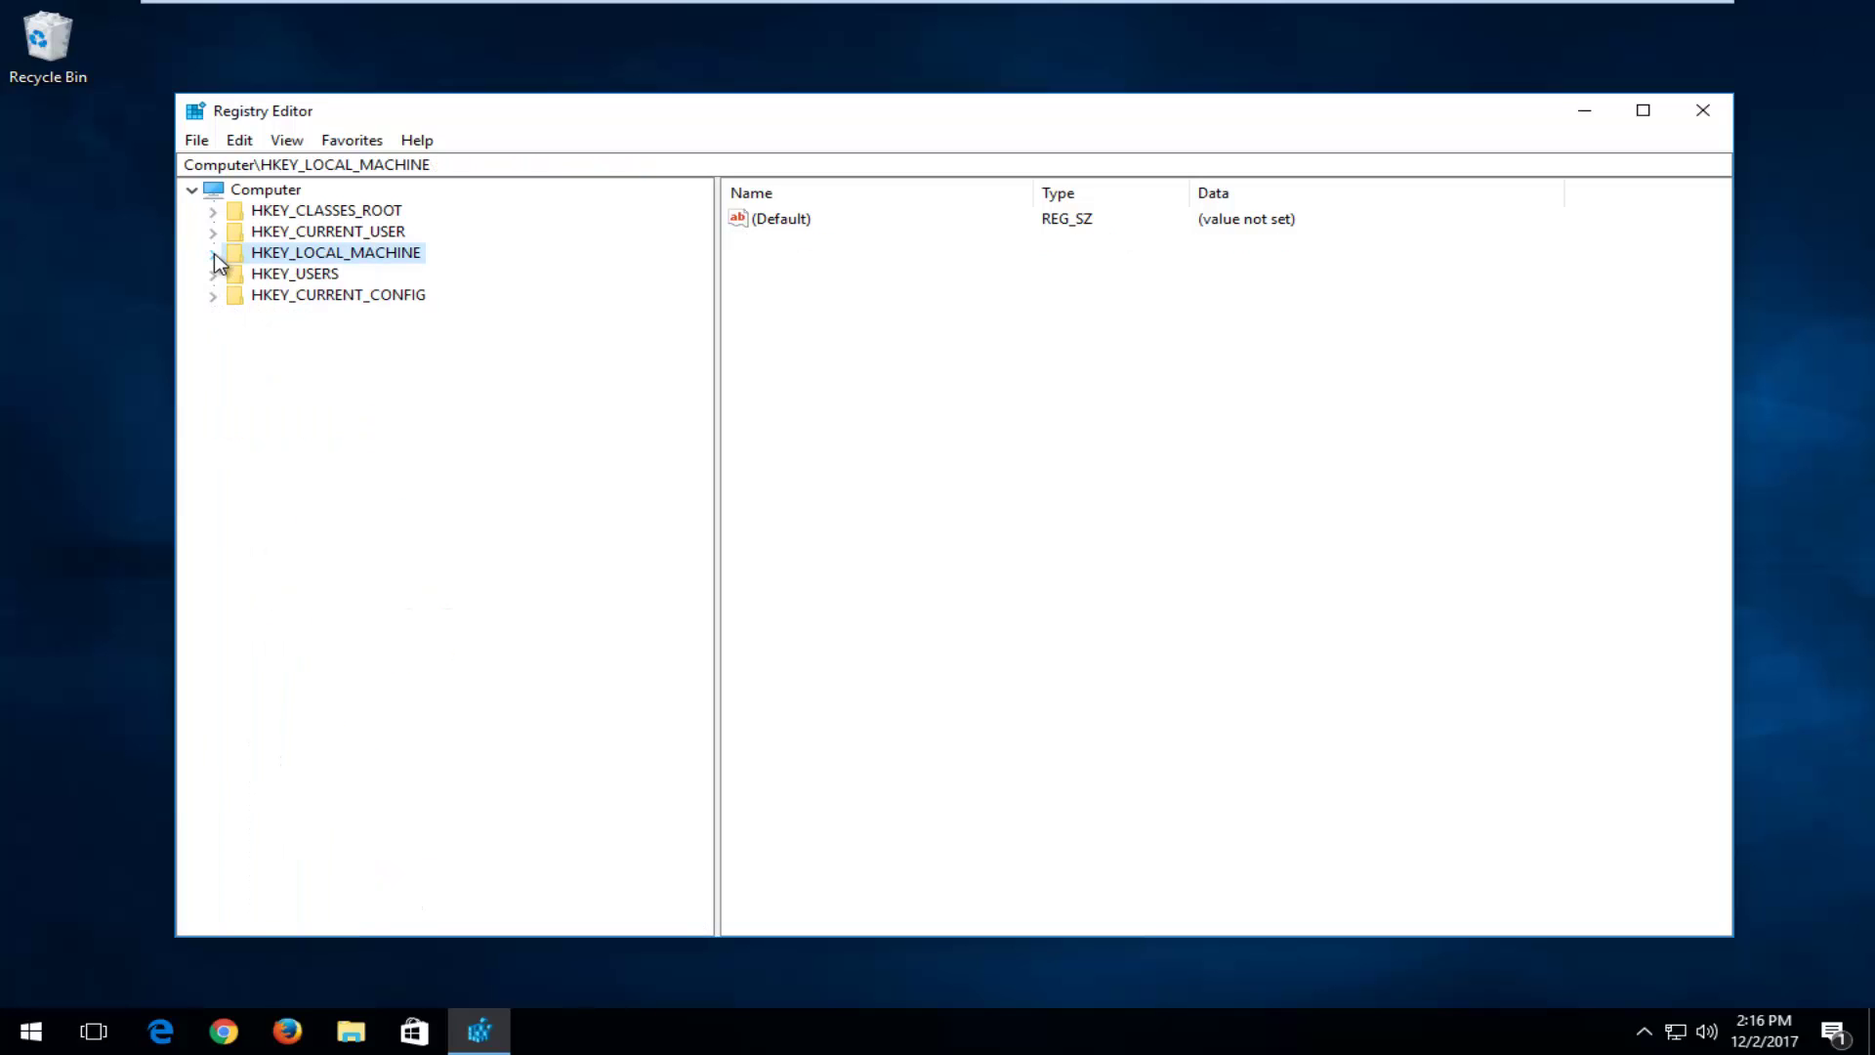
Step: Export the selected HKEY_LOCAL_MACHINE branch to the Desktop as a registration file named backup
{"action": "left_click", "coordinate": [196, 142]}
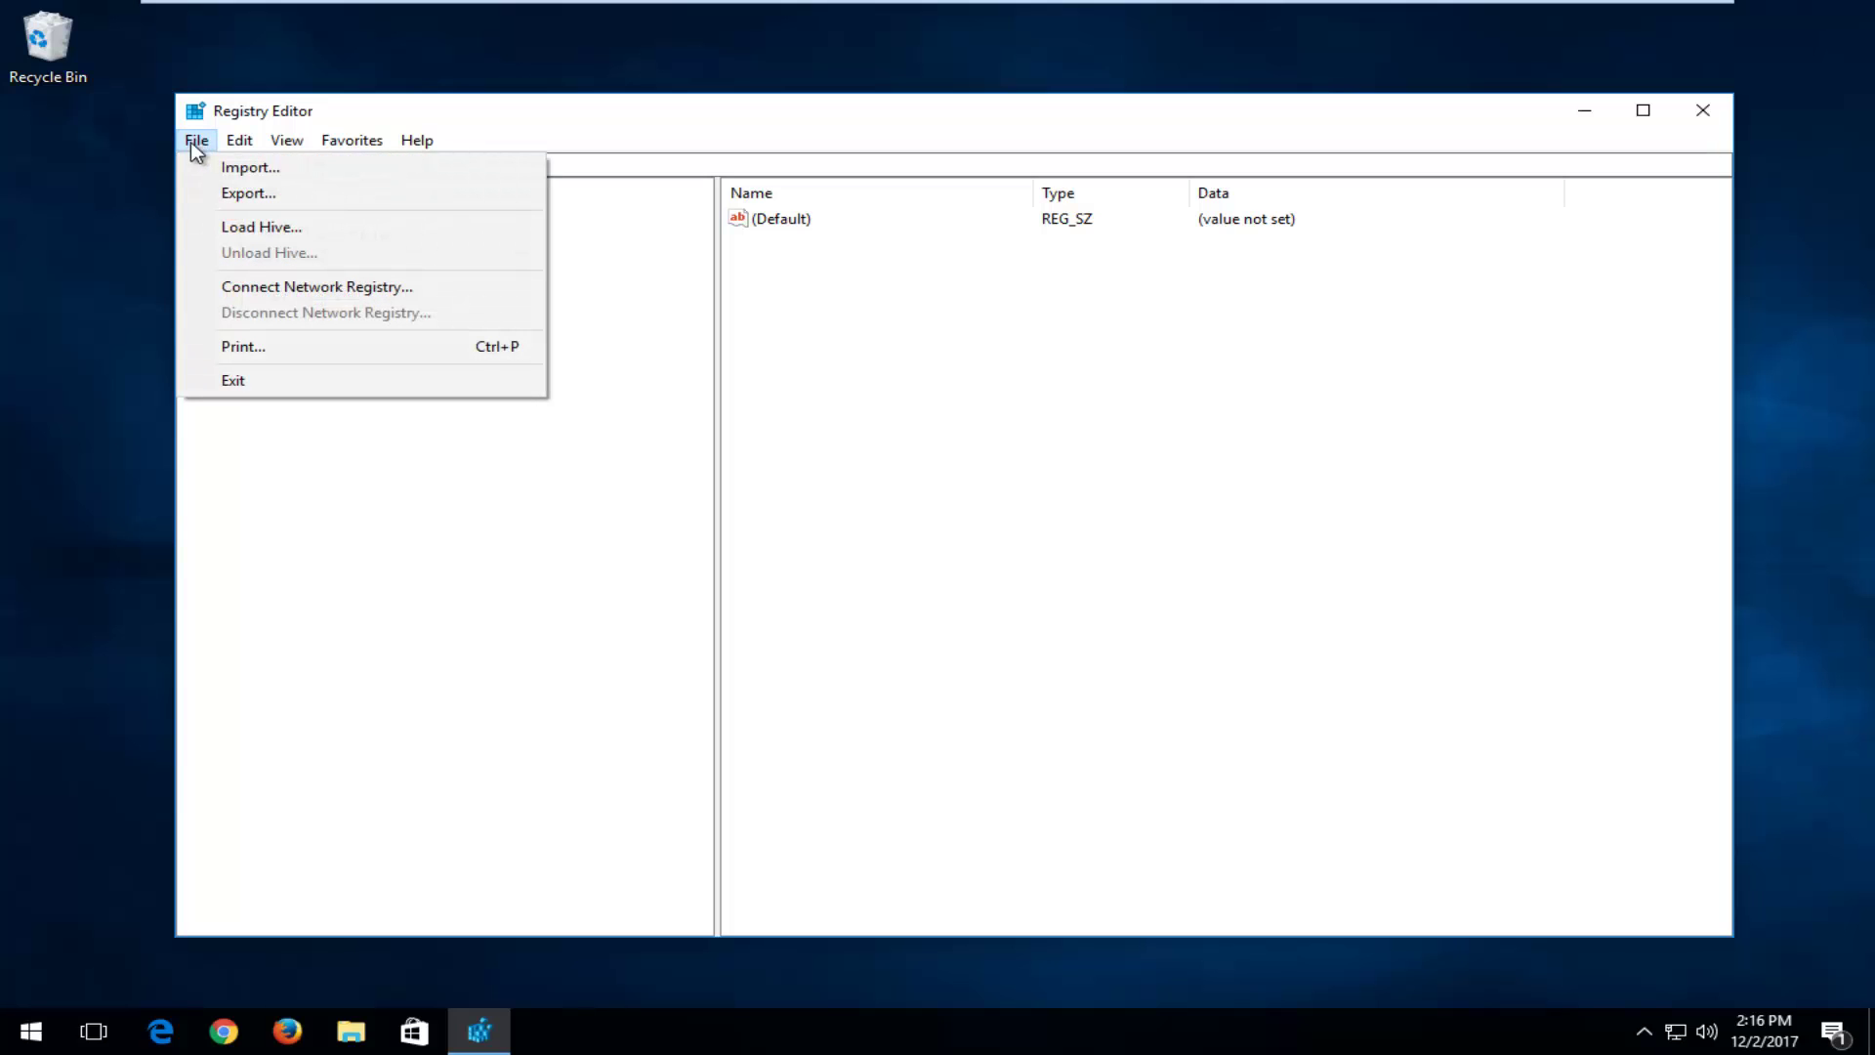
{"action": "left_click", "coordinate": [234, 194]}
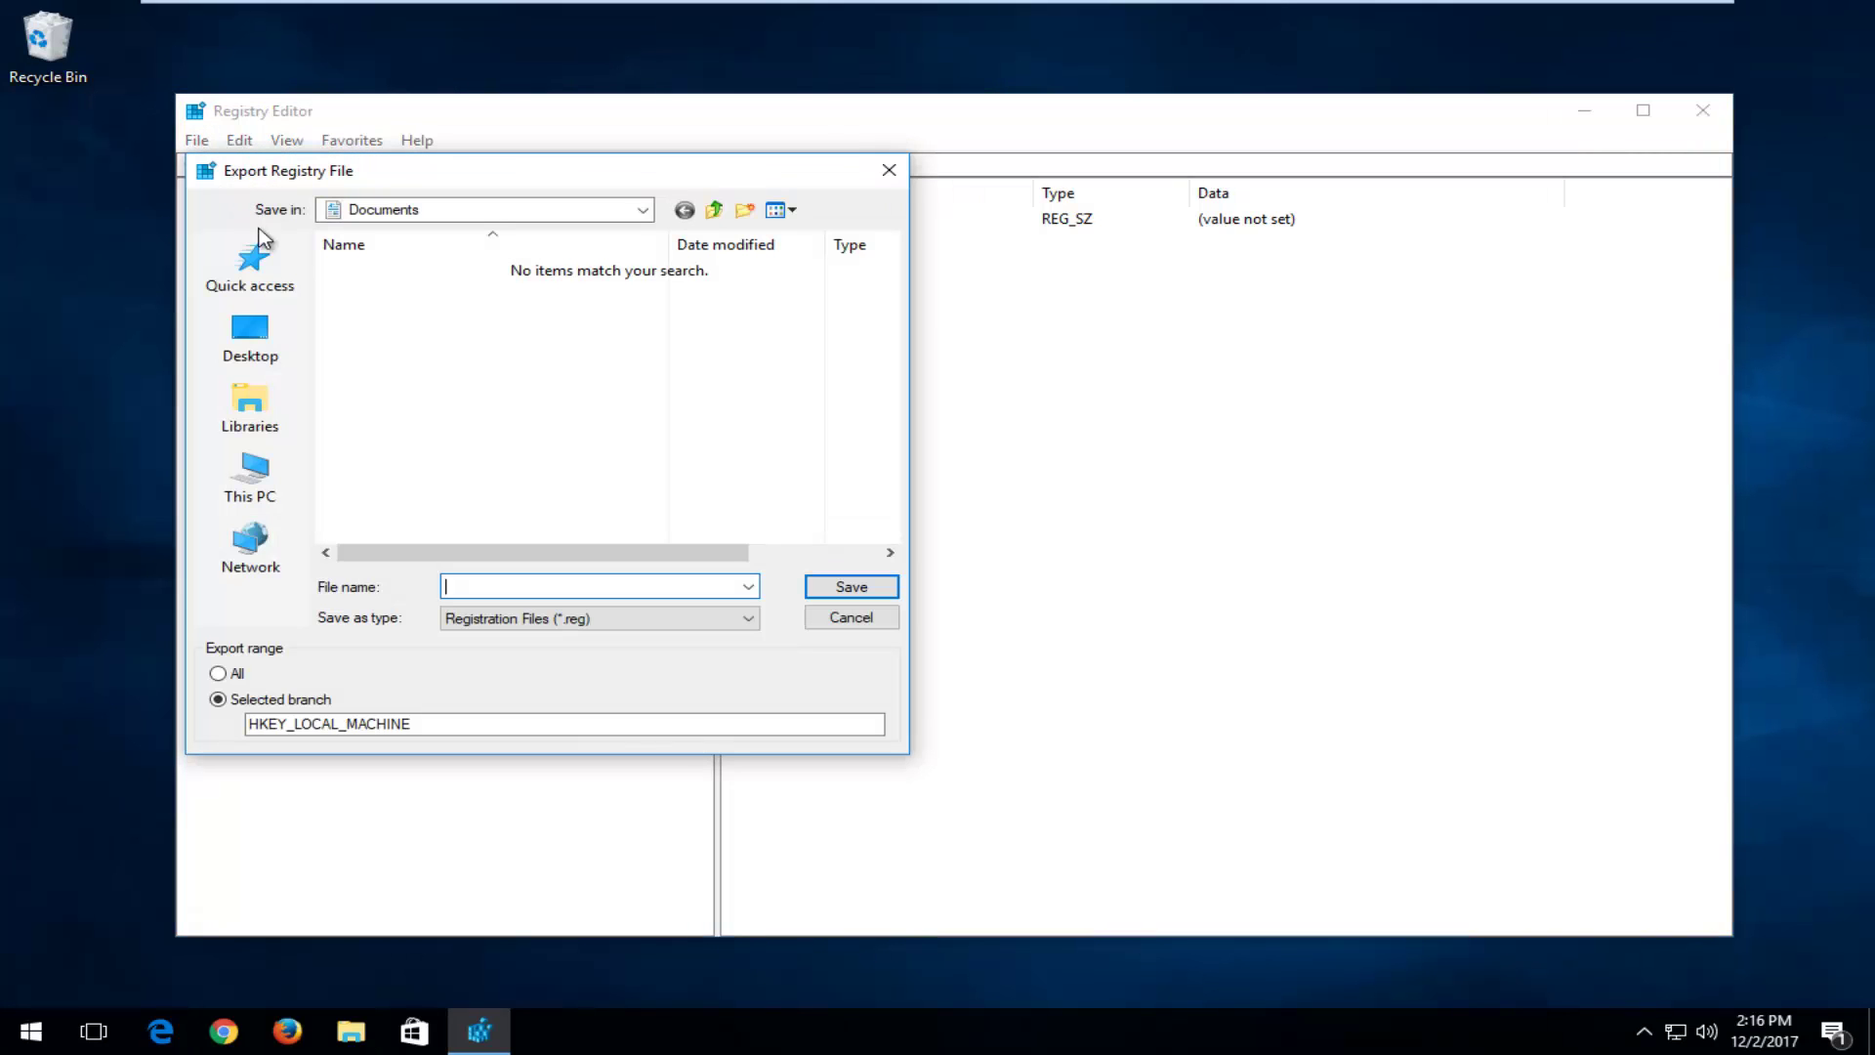
{"action": "left_click", "coordinate": [256, 361]}
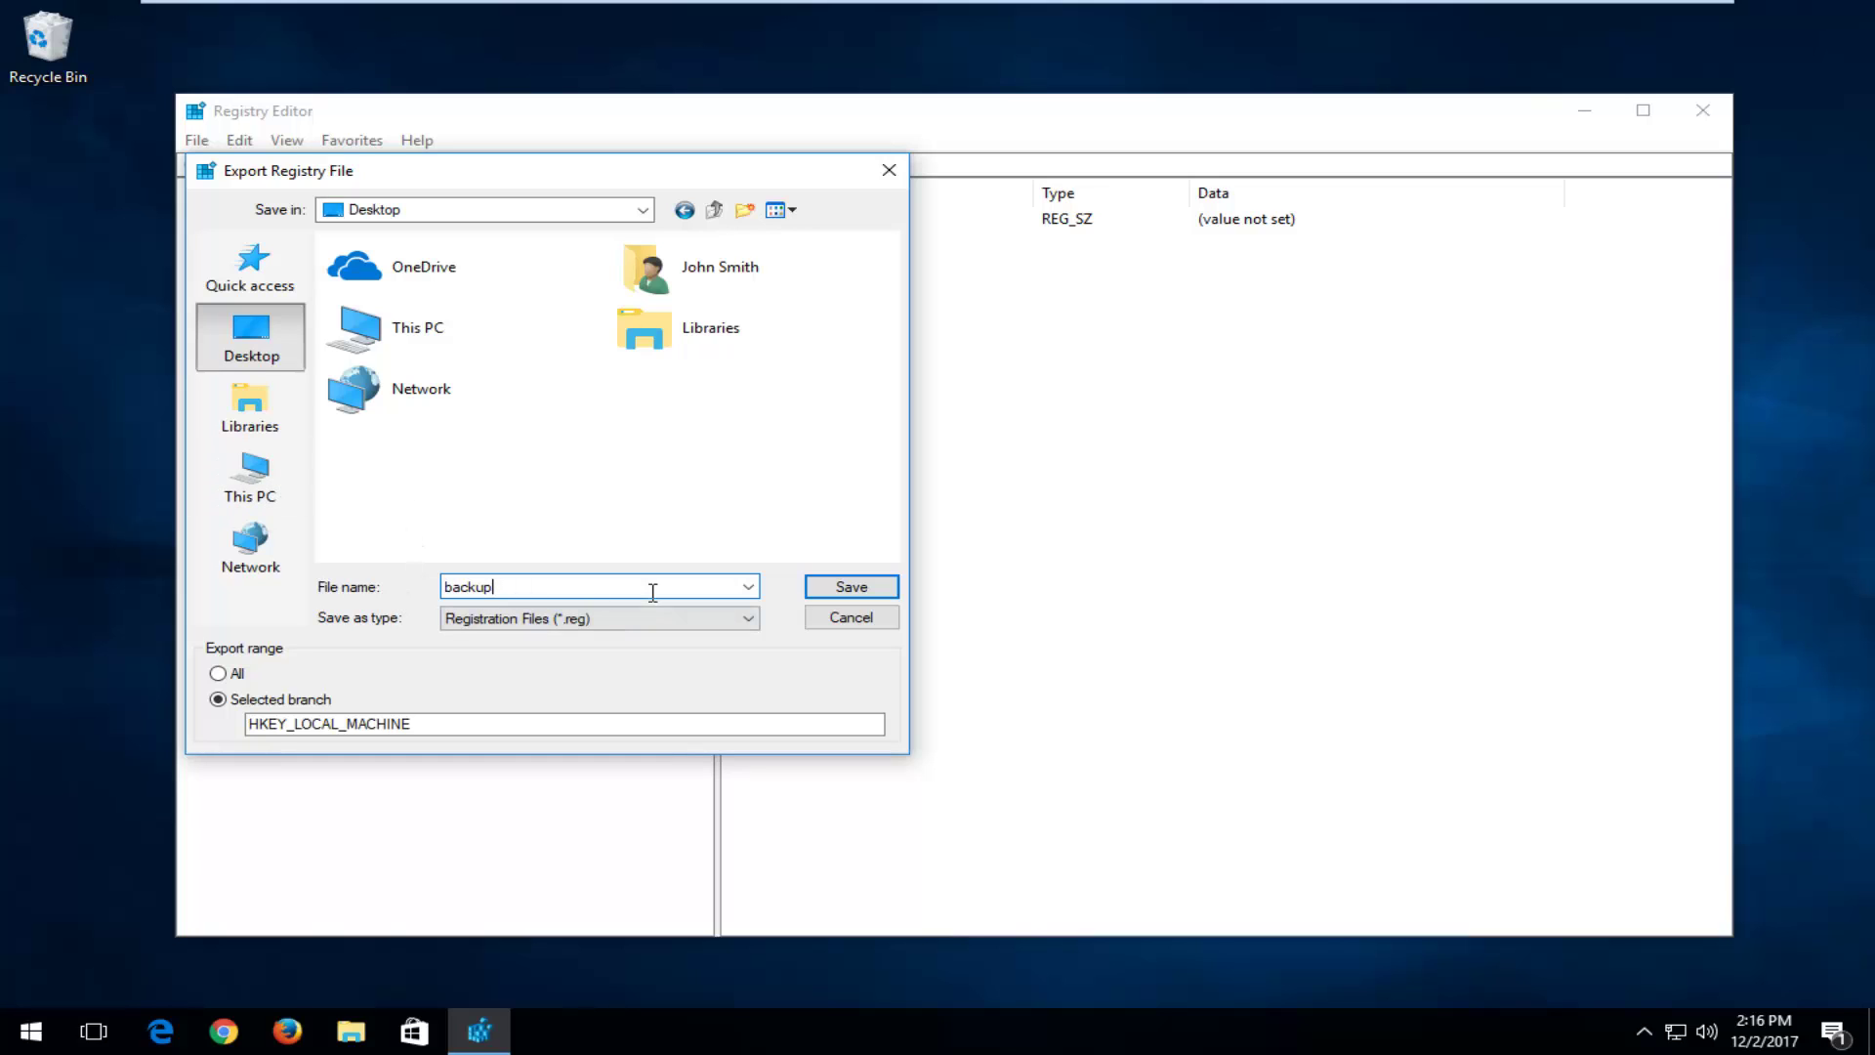
{"action": "left_click", "coordinate": [869, 589]}
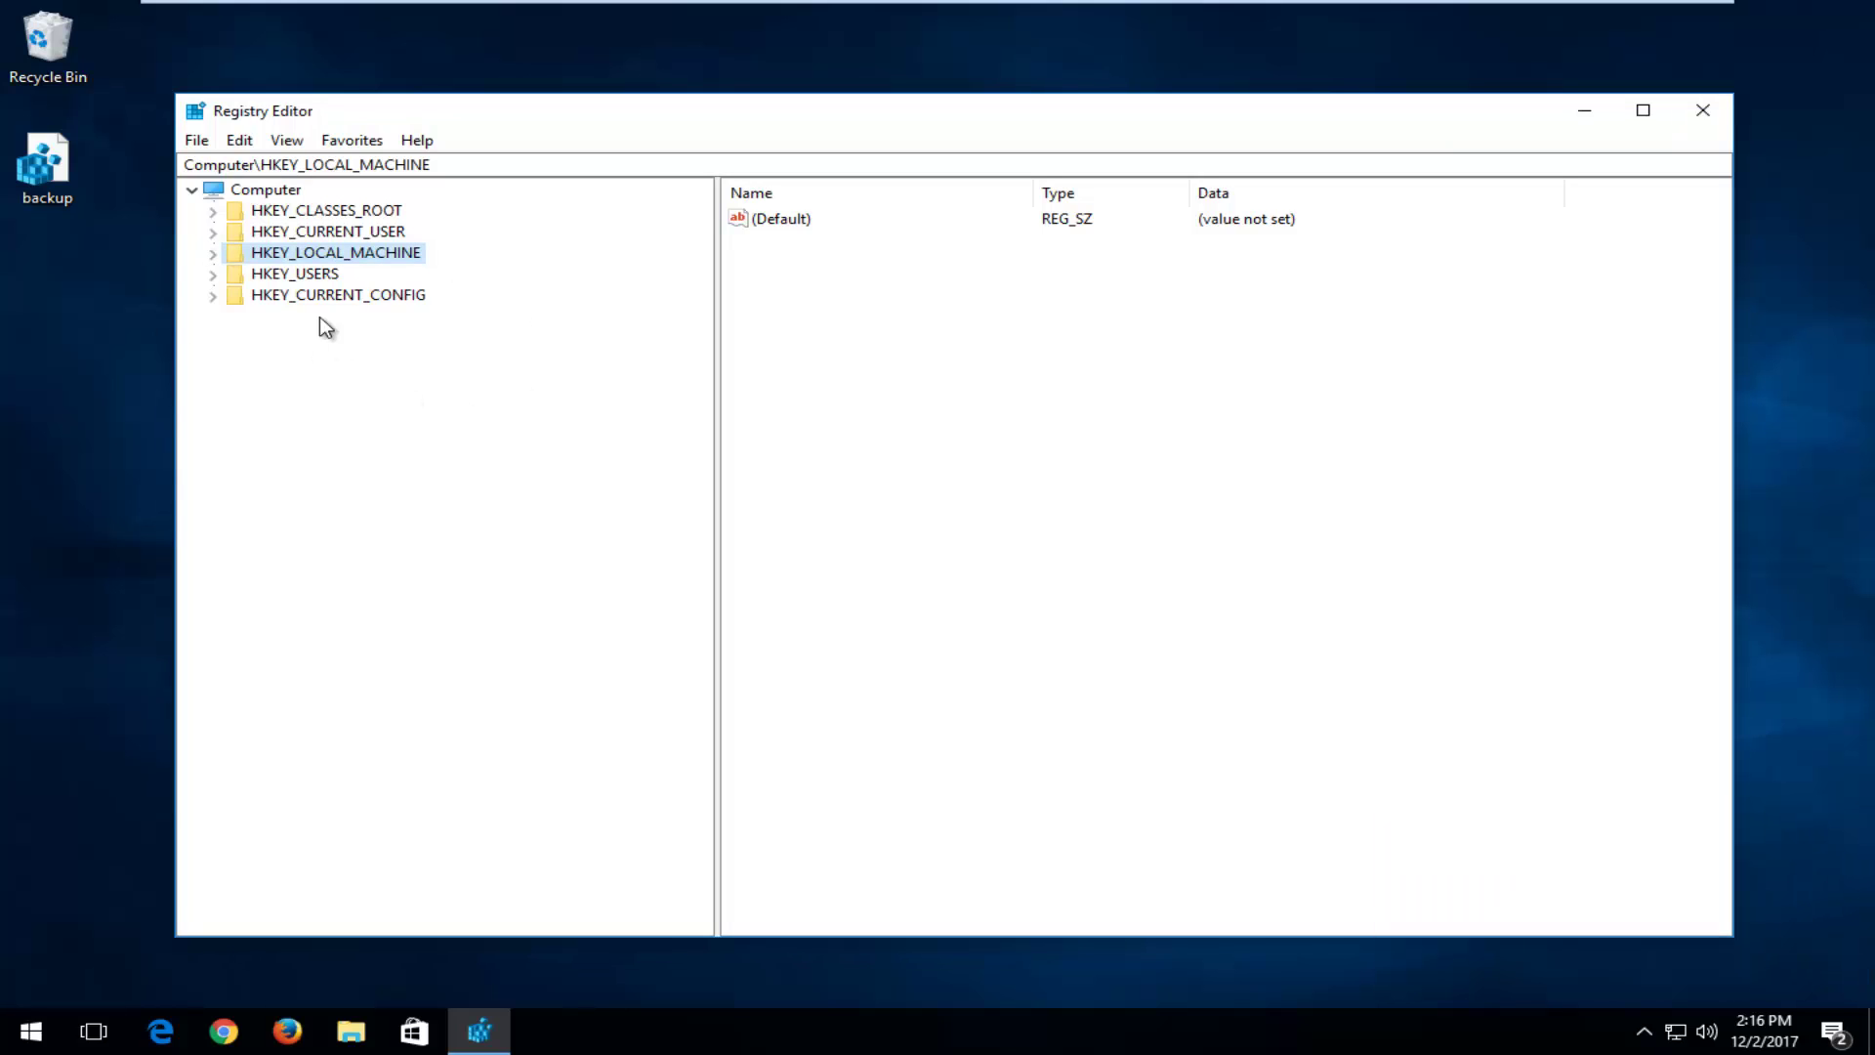
Step: Export the entire registry from the Computer root to the Desktop, with export range All and file name "backup registry"
{"action": "left_click", "coordinate": [246, 193]}
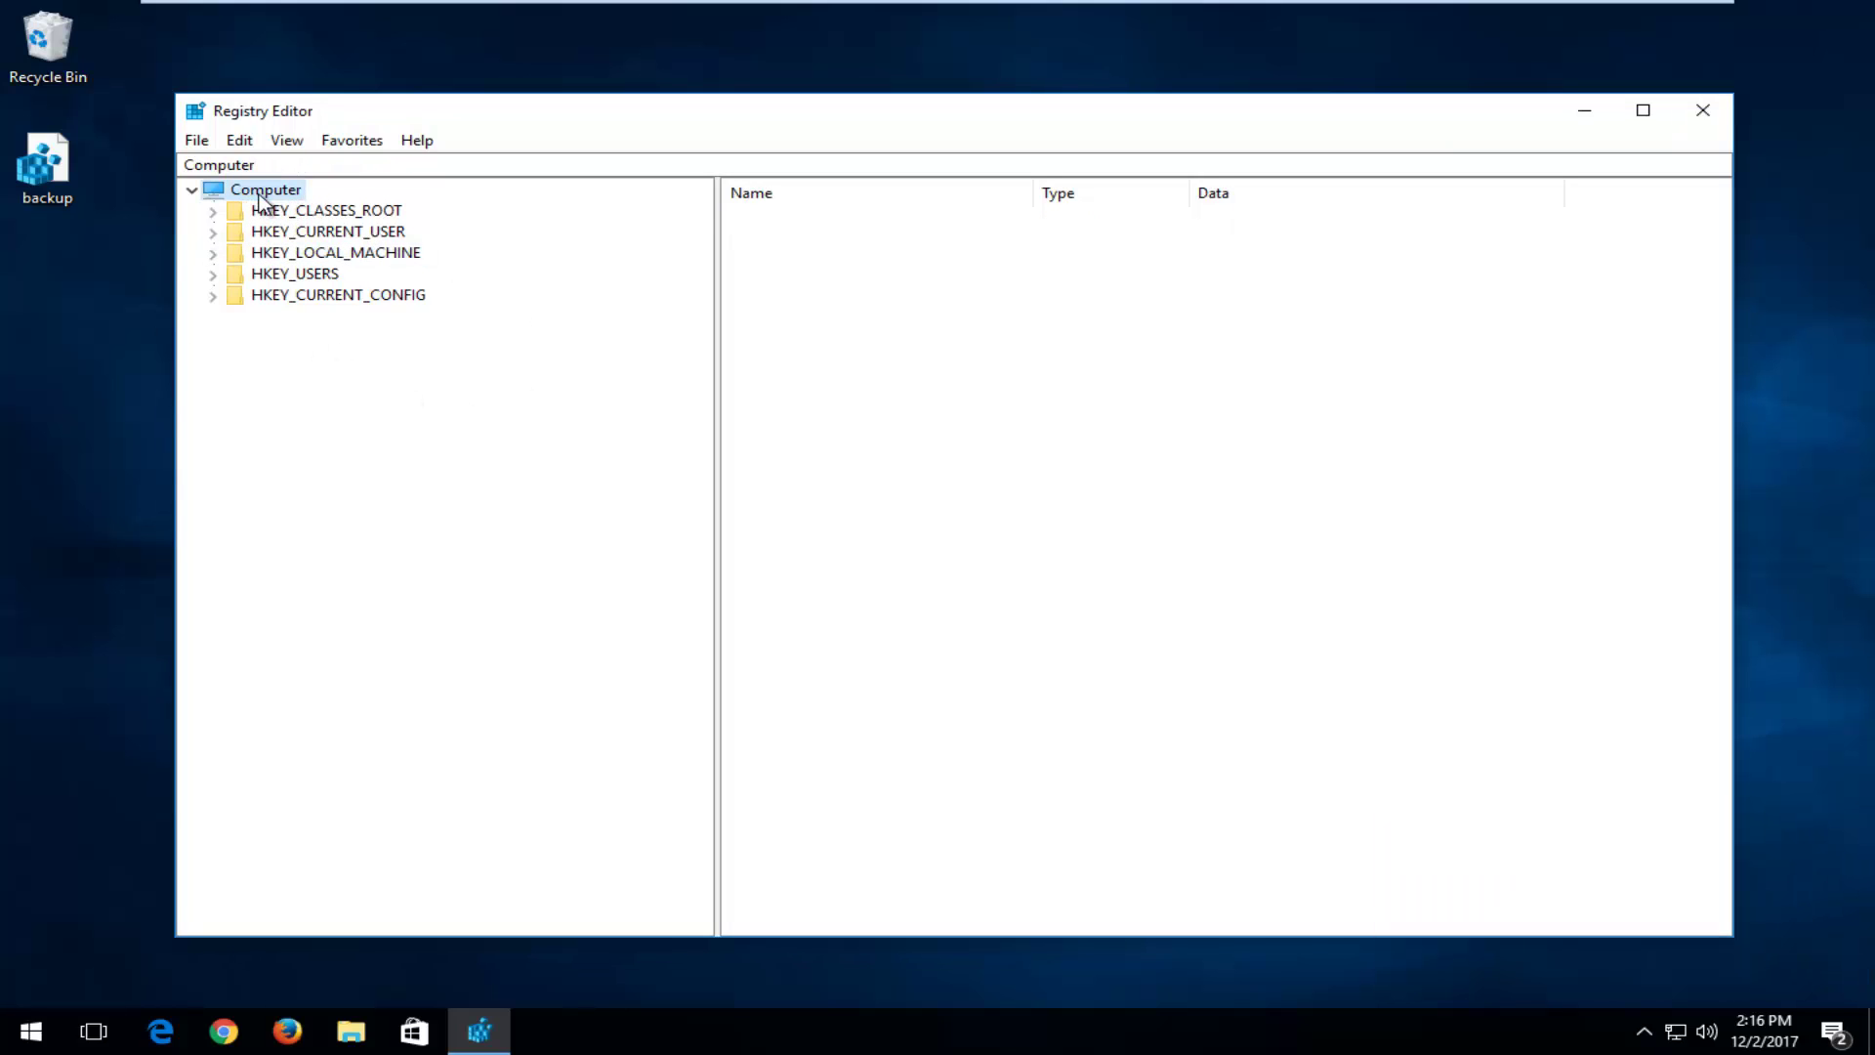
{"action": "left_click", "coordinate": [195, 140]}
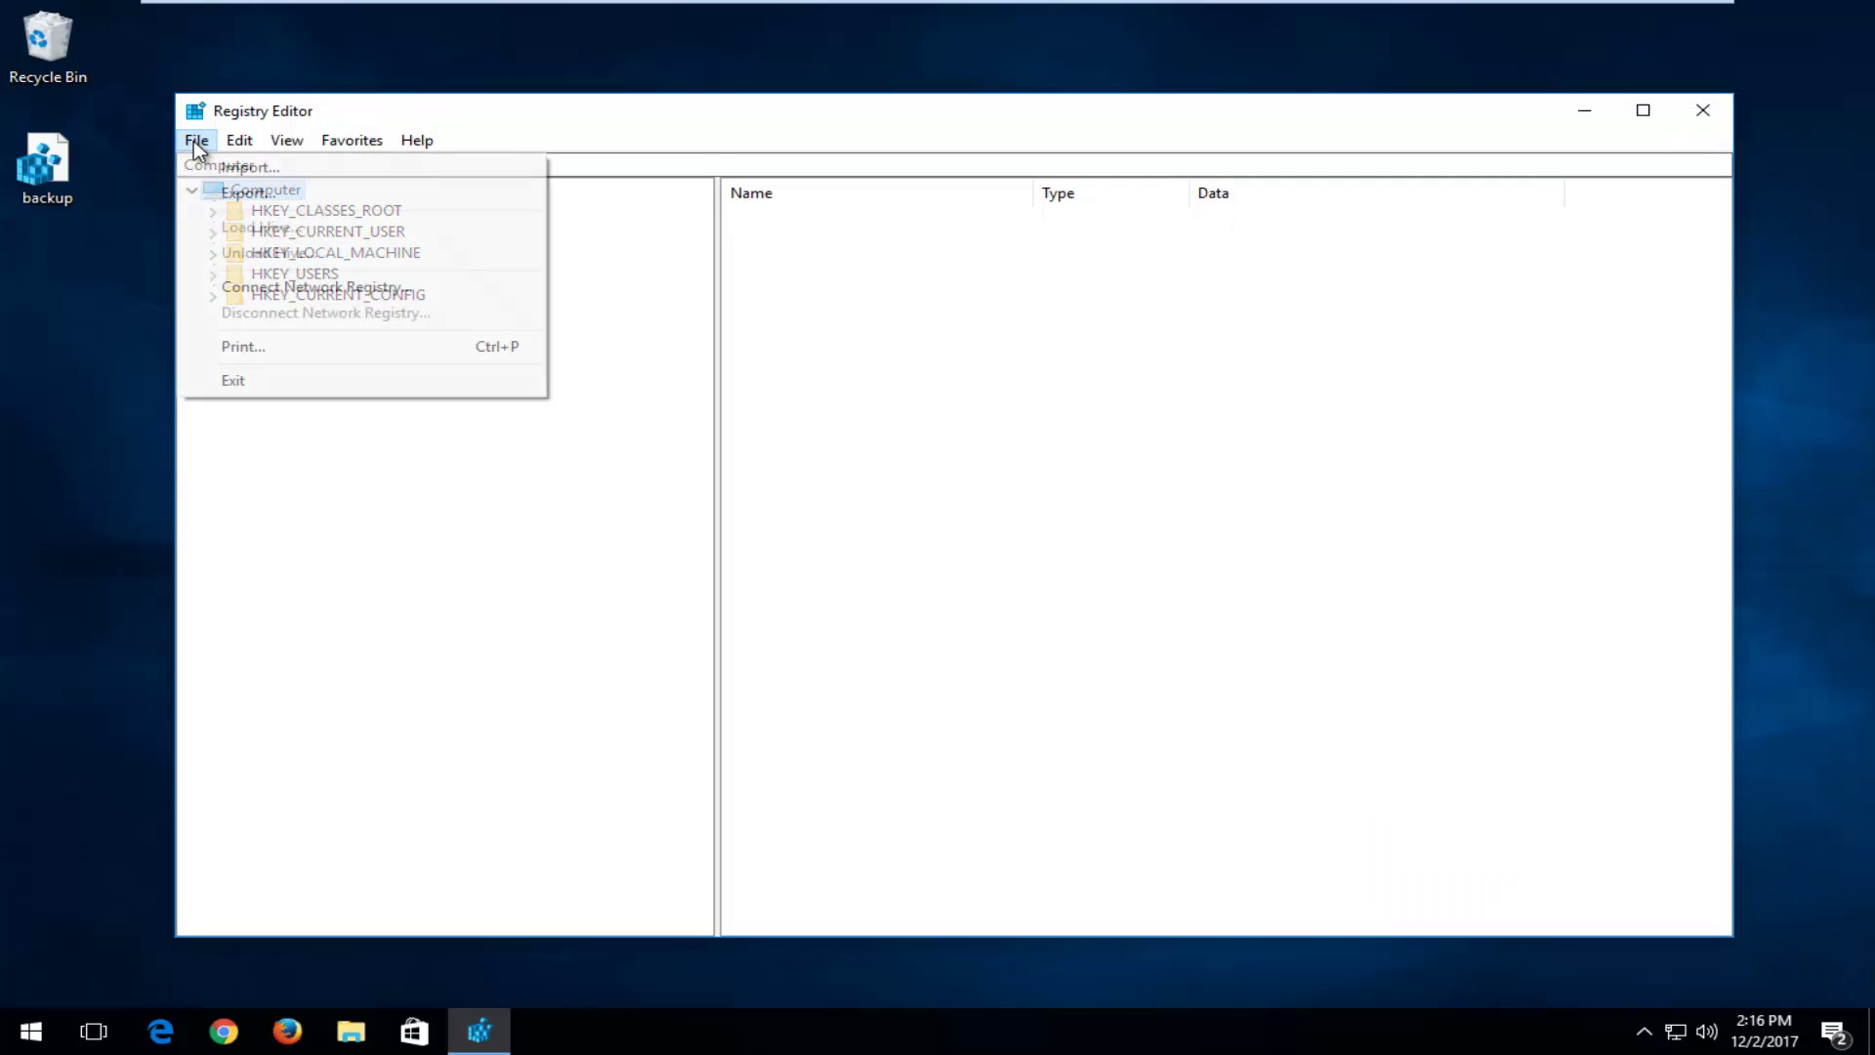
{"action": "left_click", "coordinate": [232, 192]}
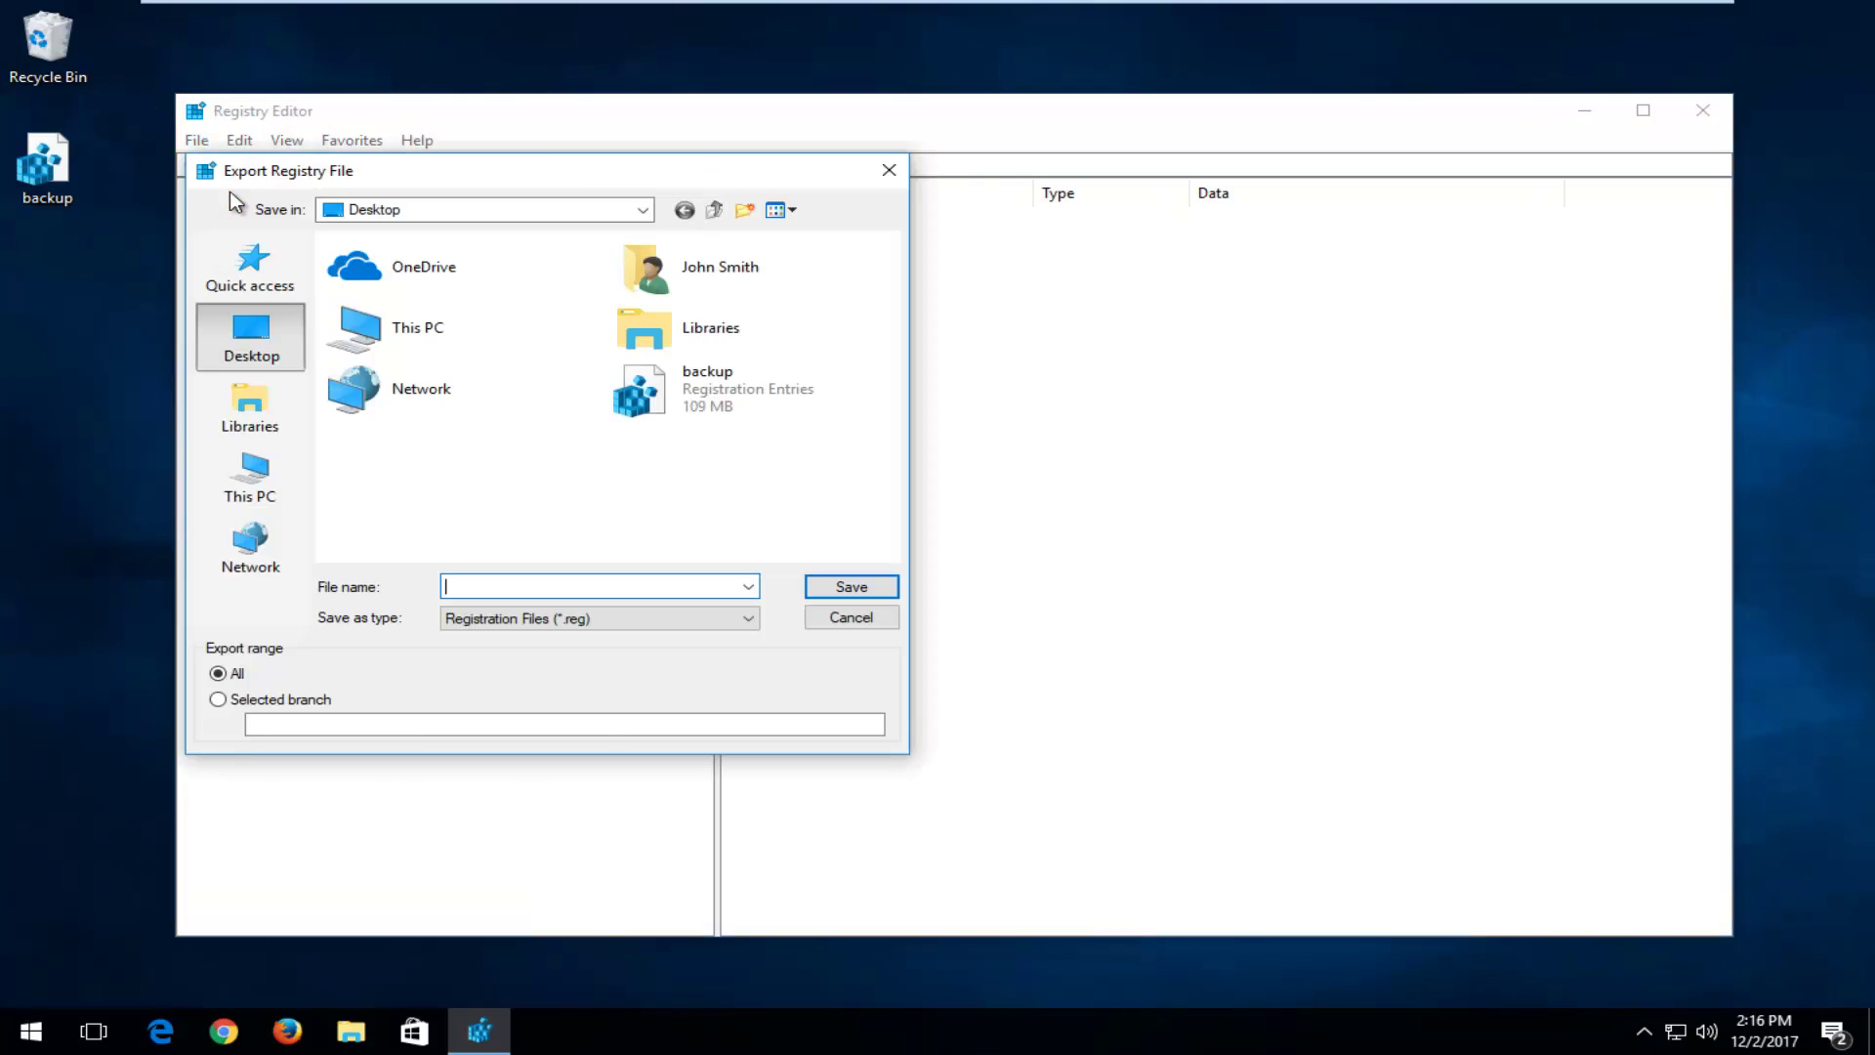
{"action": "left_click", "coordinate": [261, 724]}
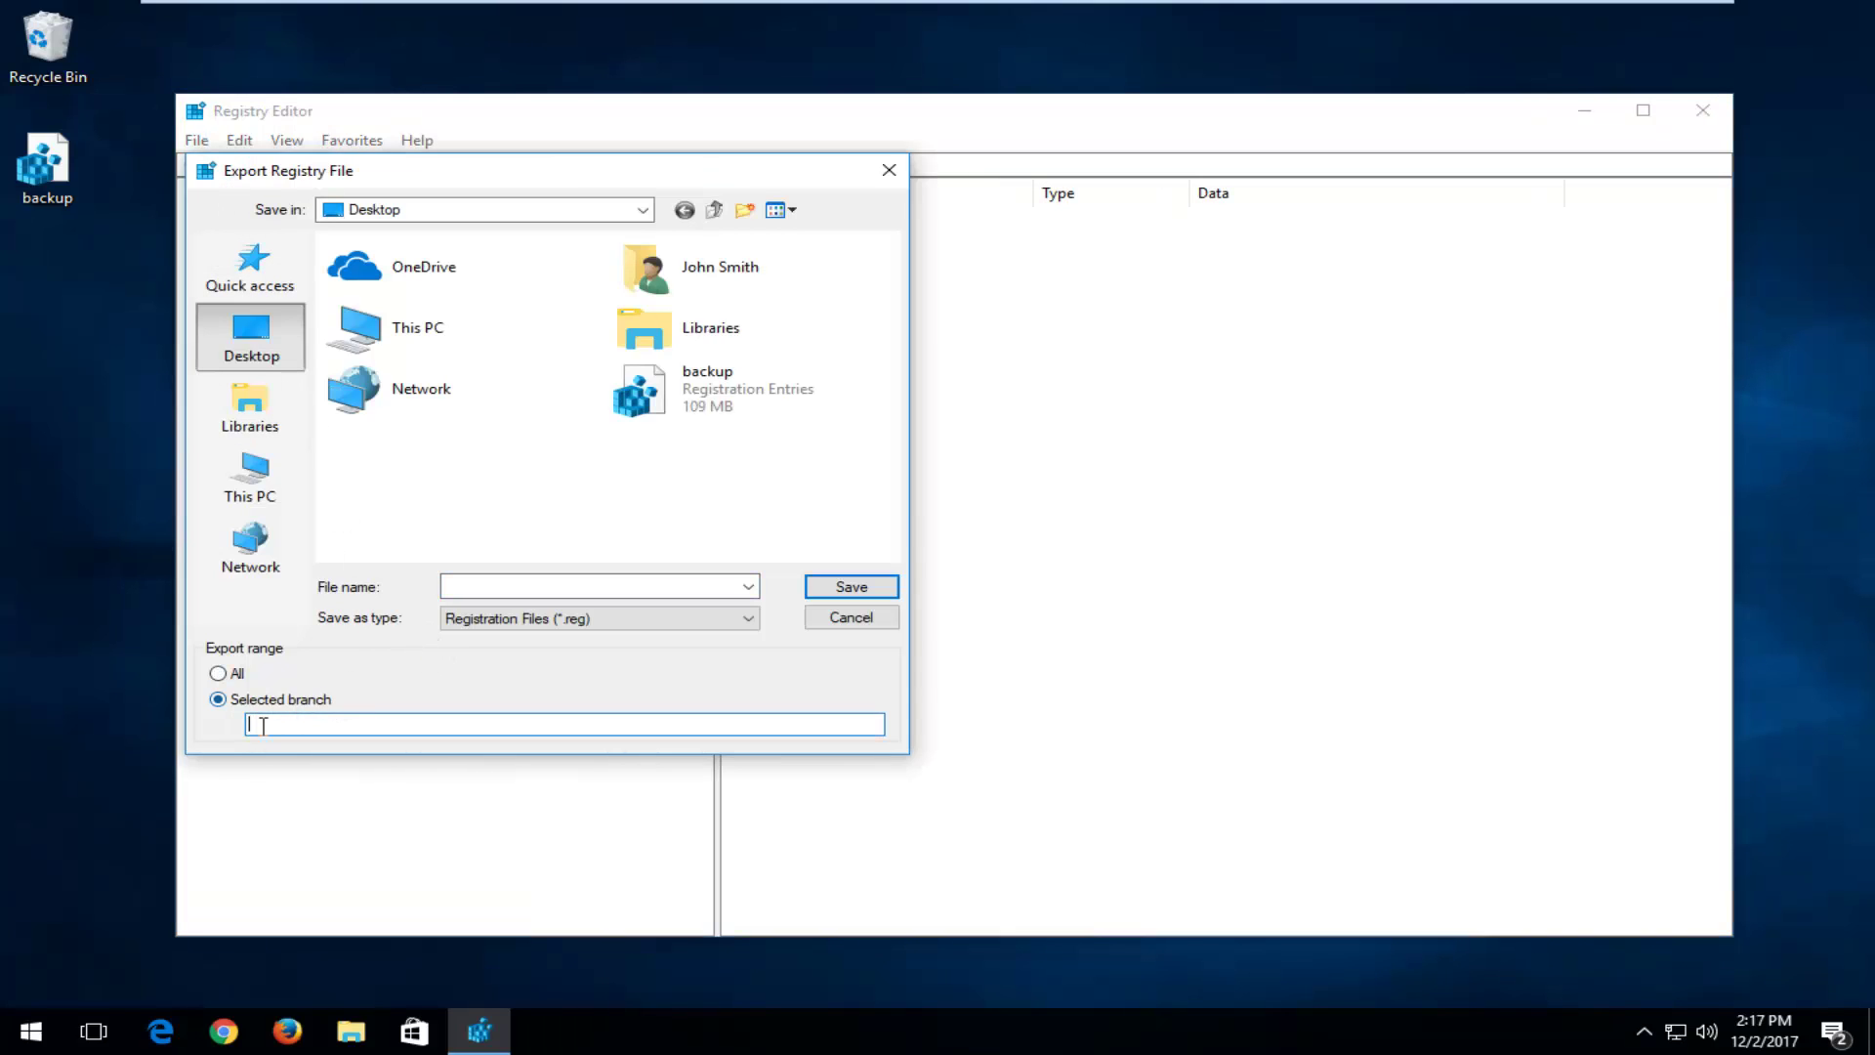
{"action": "left_click", "coordinate": [219, 674]}
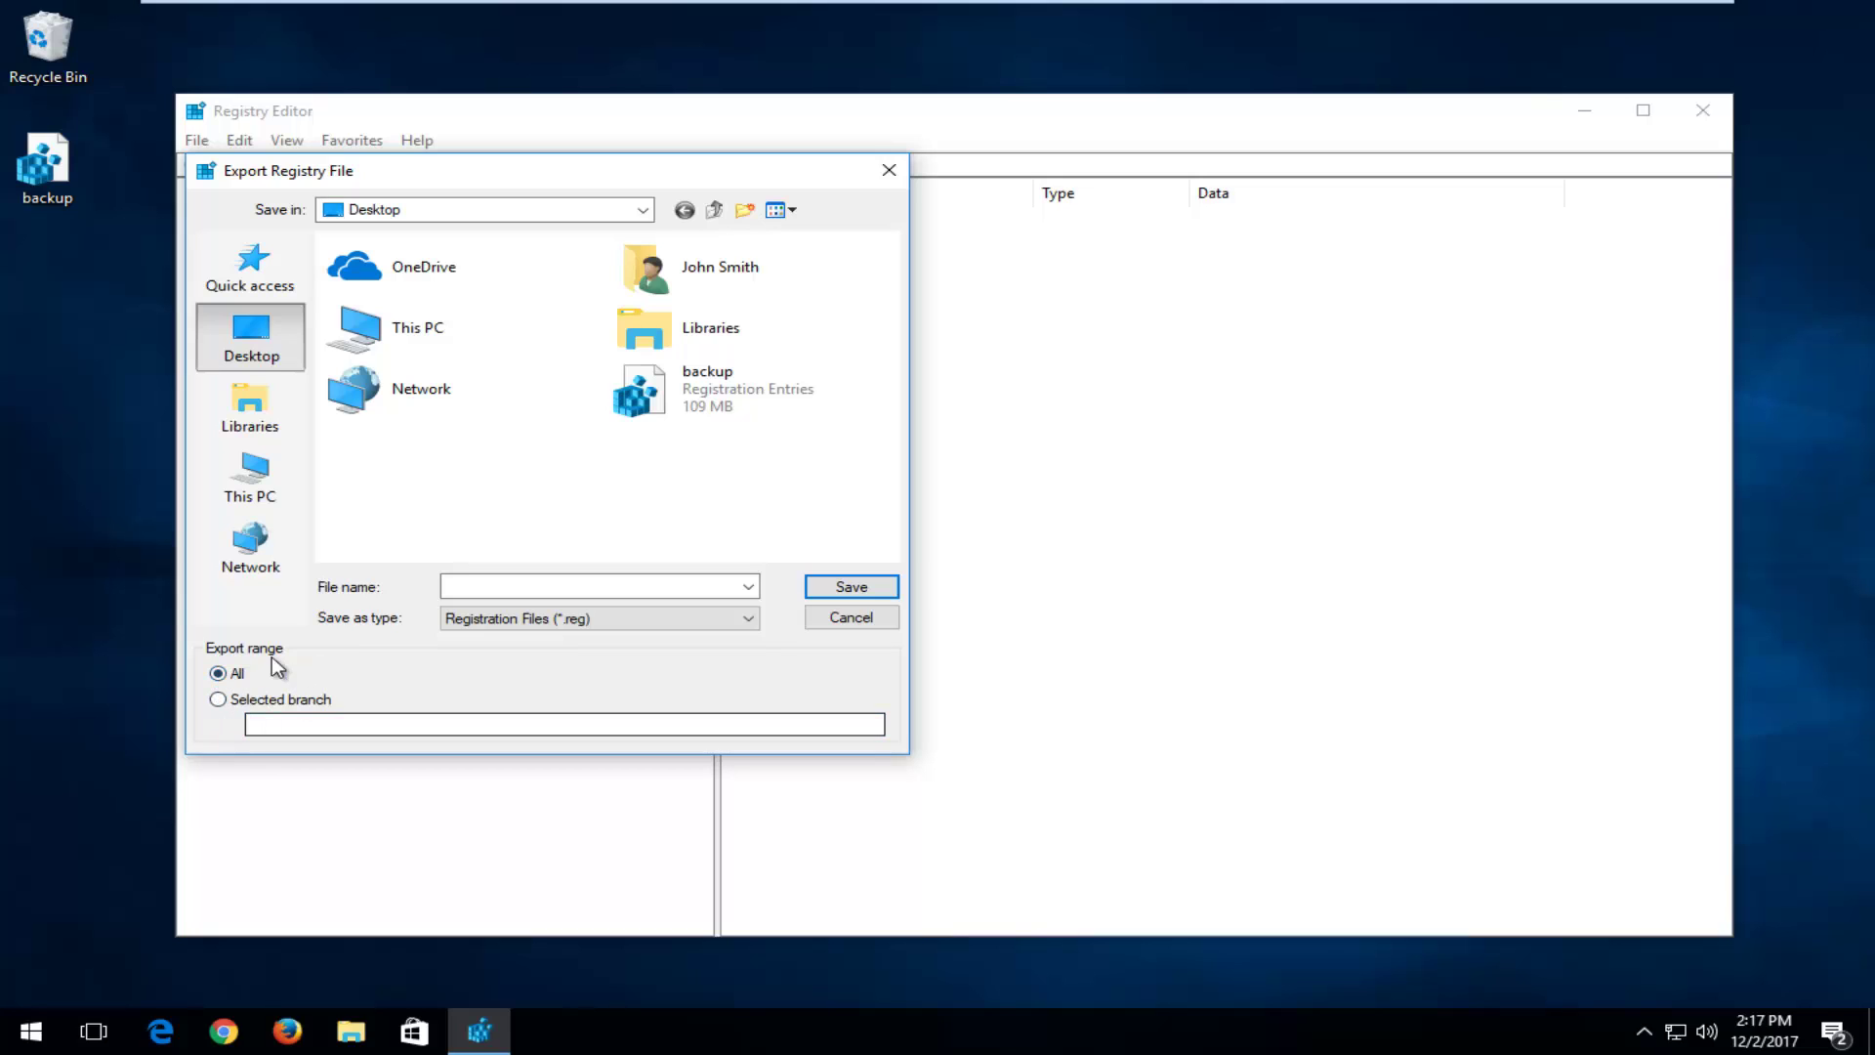
{"action": "left_click", "coordinate": [474, 587]}
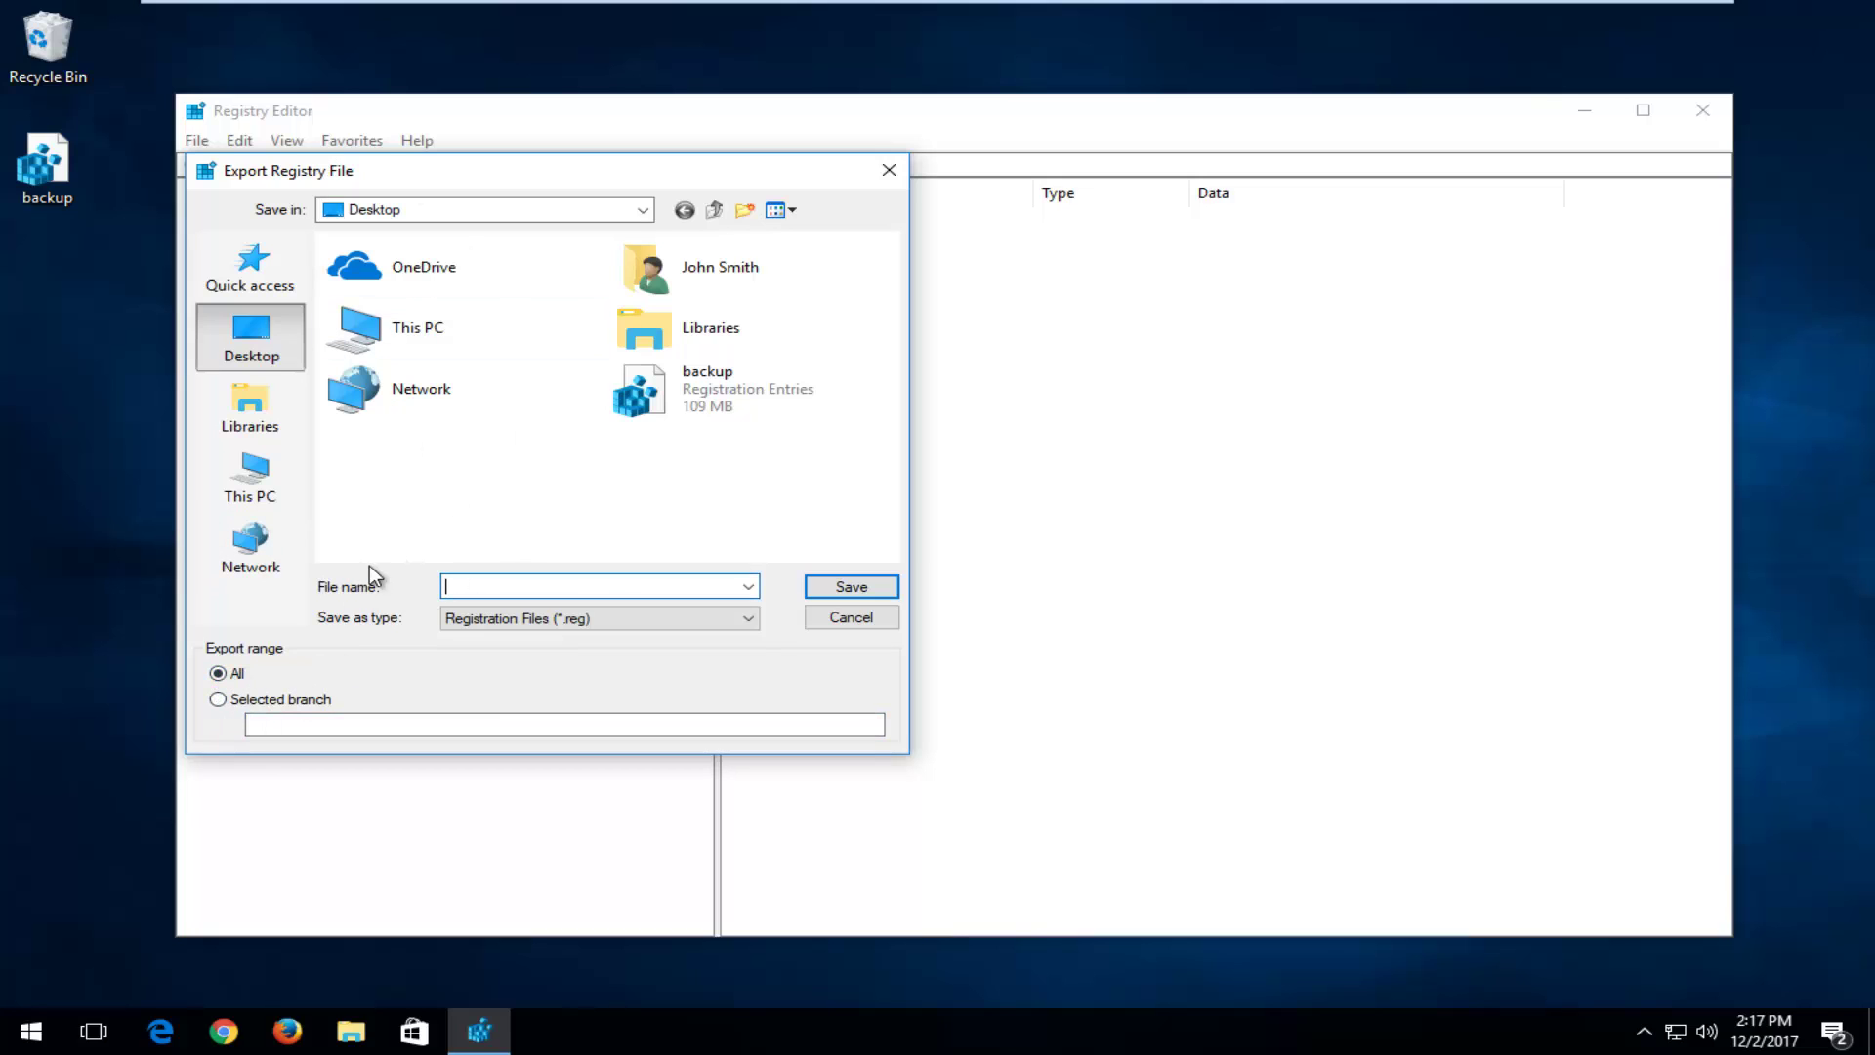
{"action": "type", "text": "bac"}
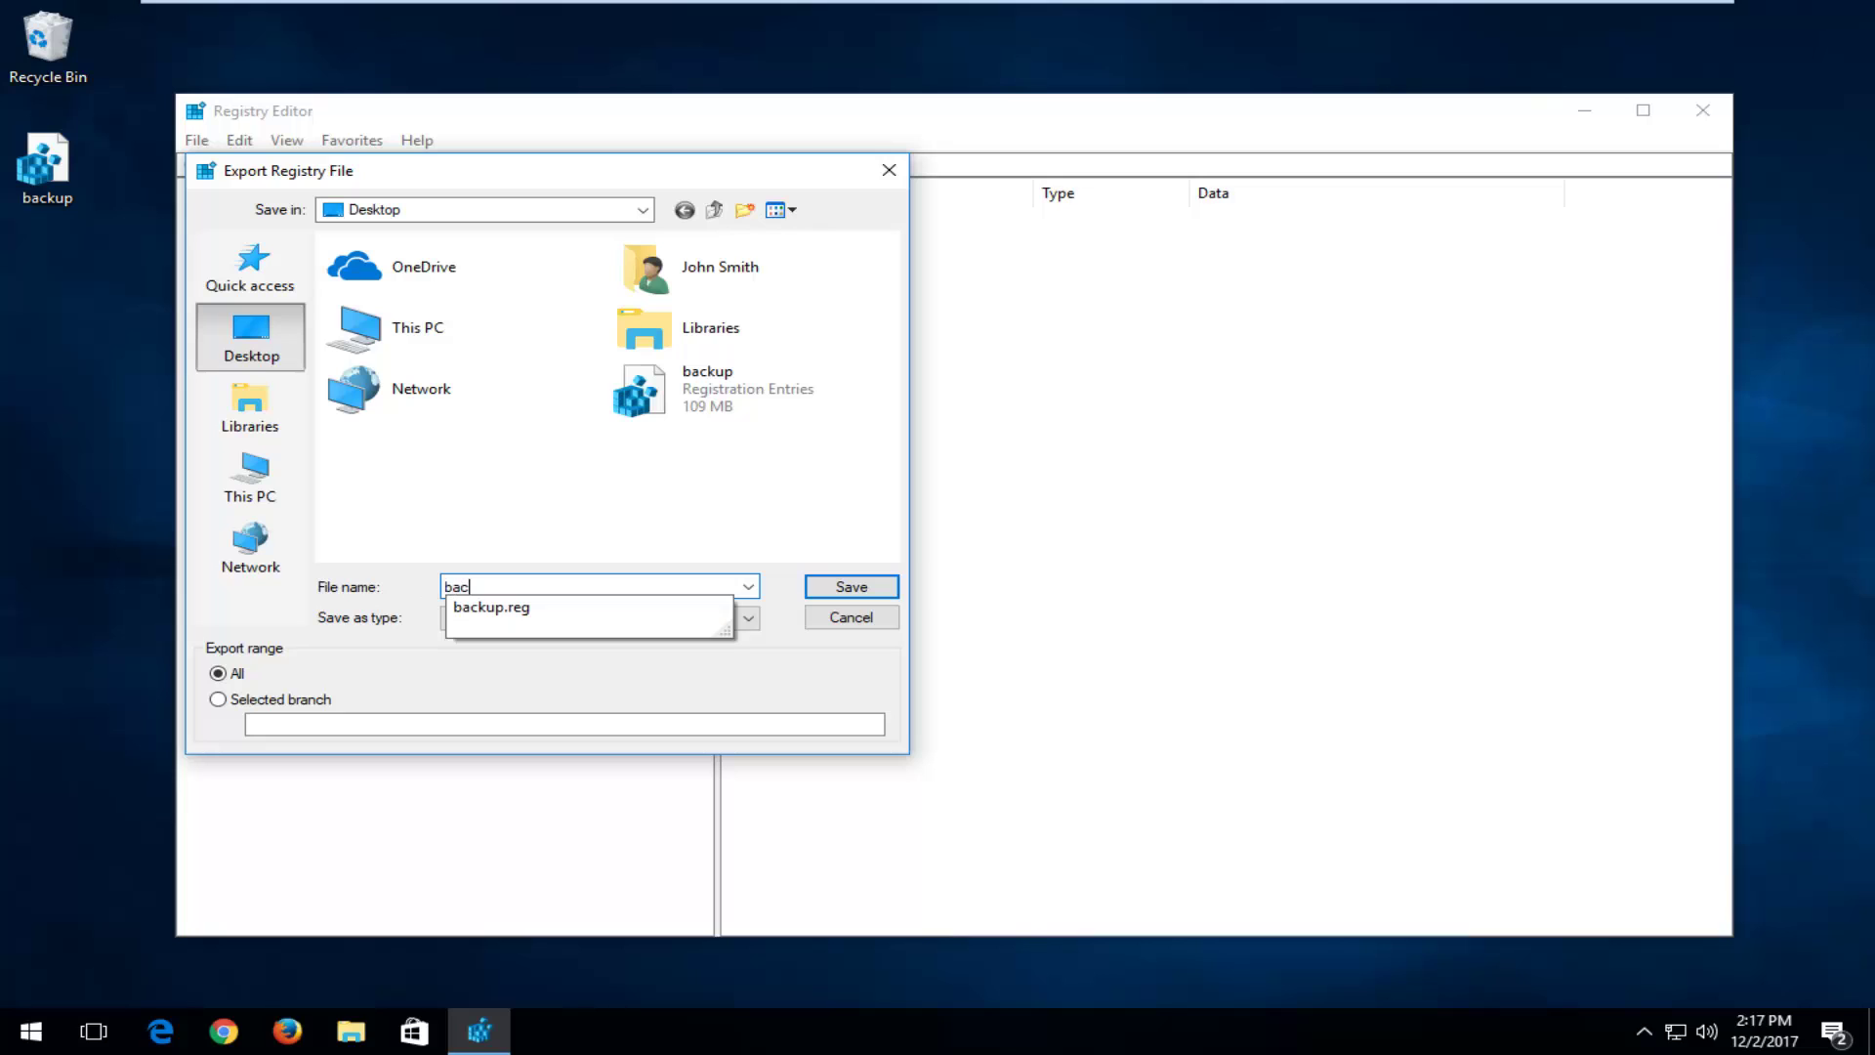
{"action": "type", "text": "kup registry"}
{"action": "key", "text": "Return"}
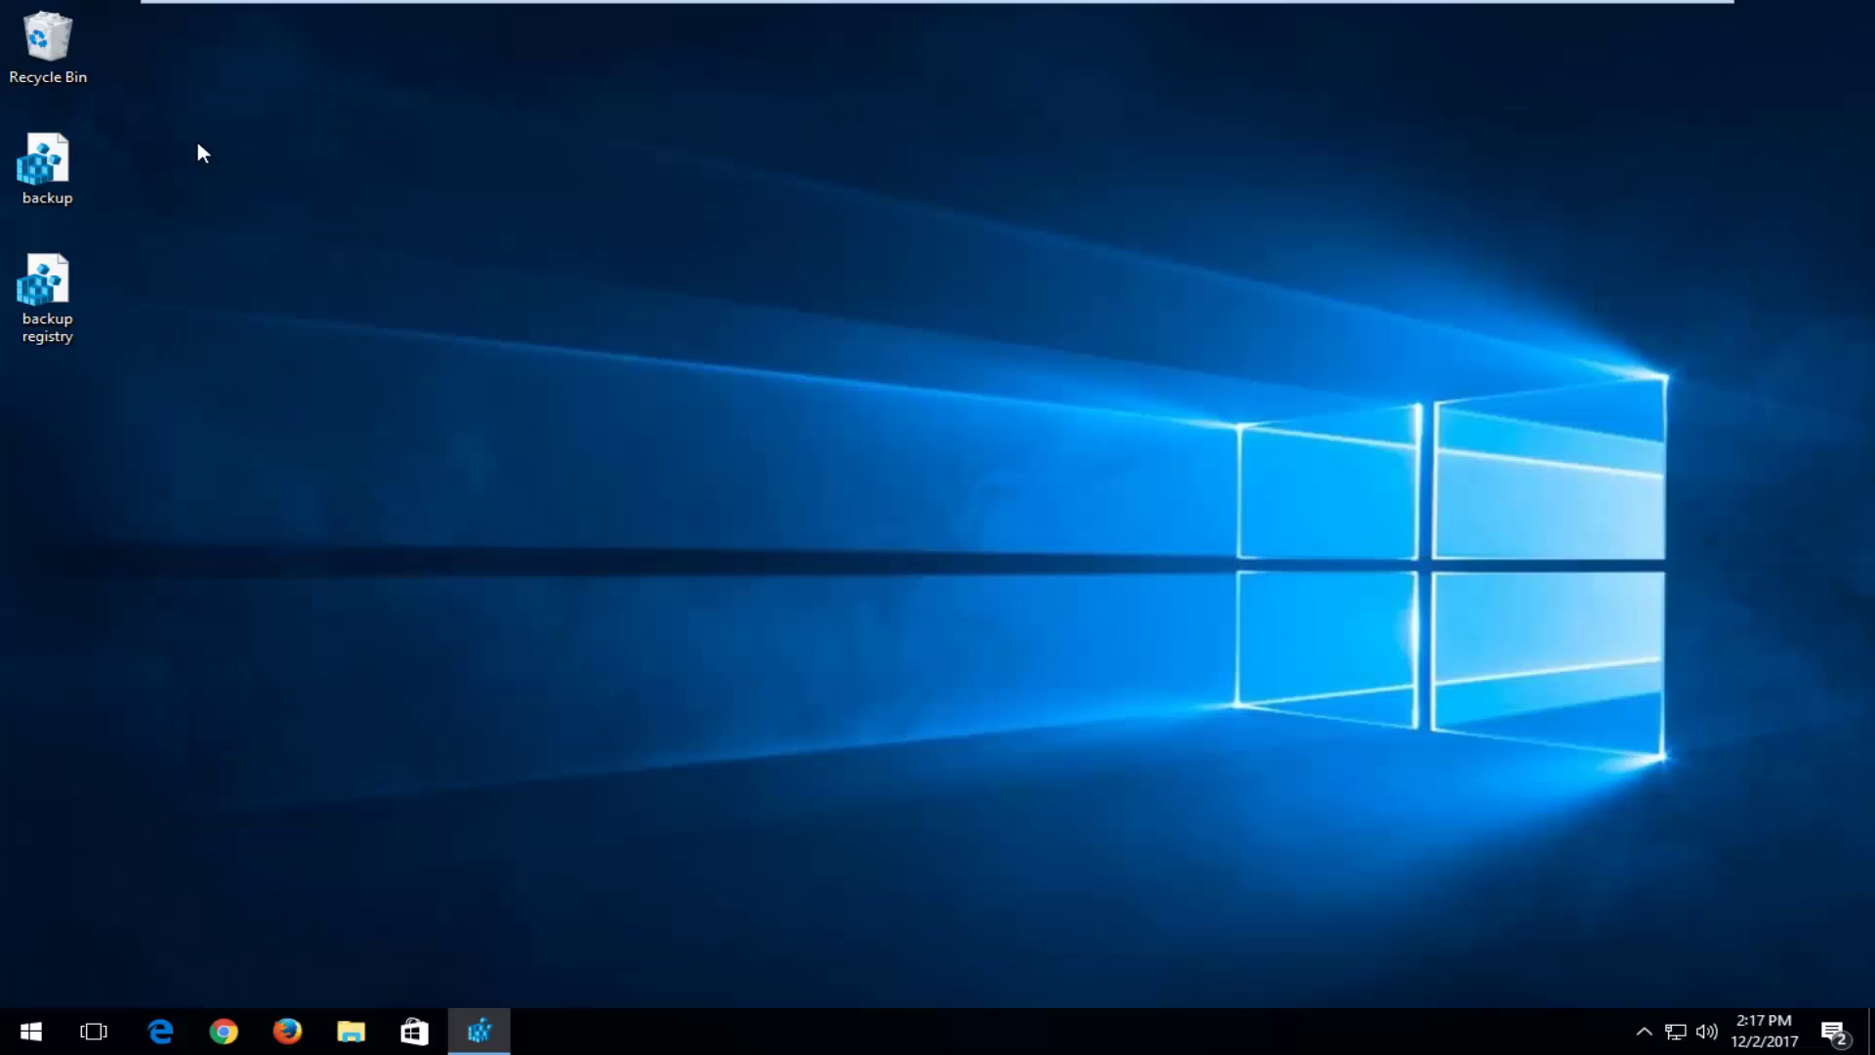
Step: Import the backup registration file from the Desktop into the registry
{"action": "left_click", "coordinate": [196, 139]}
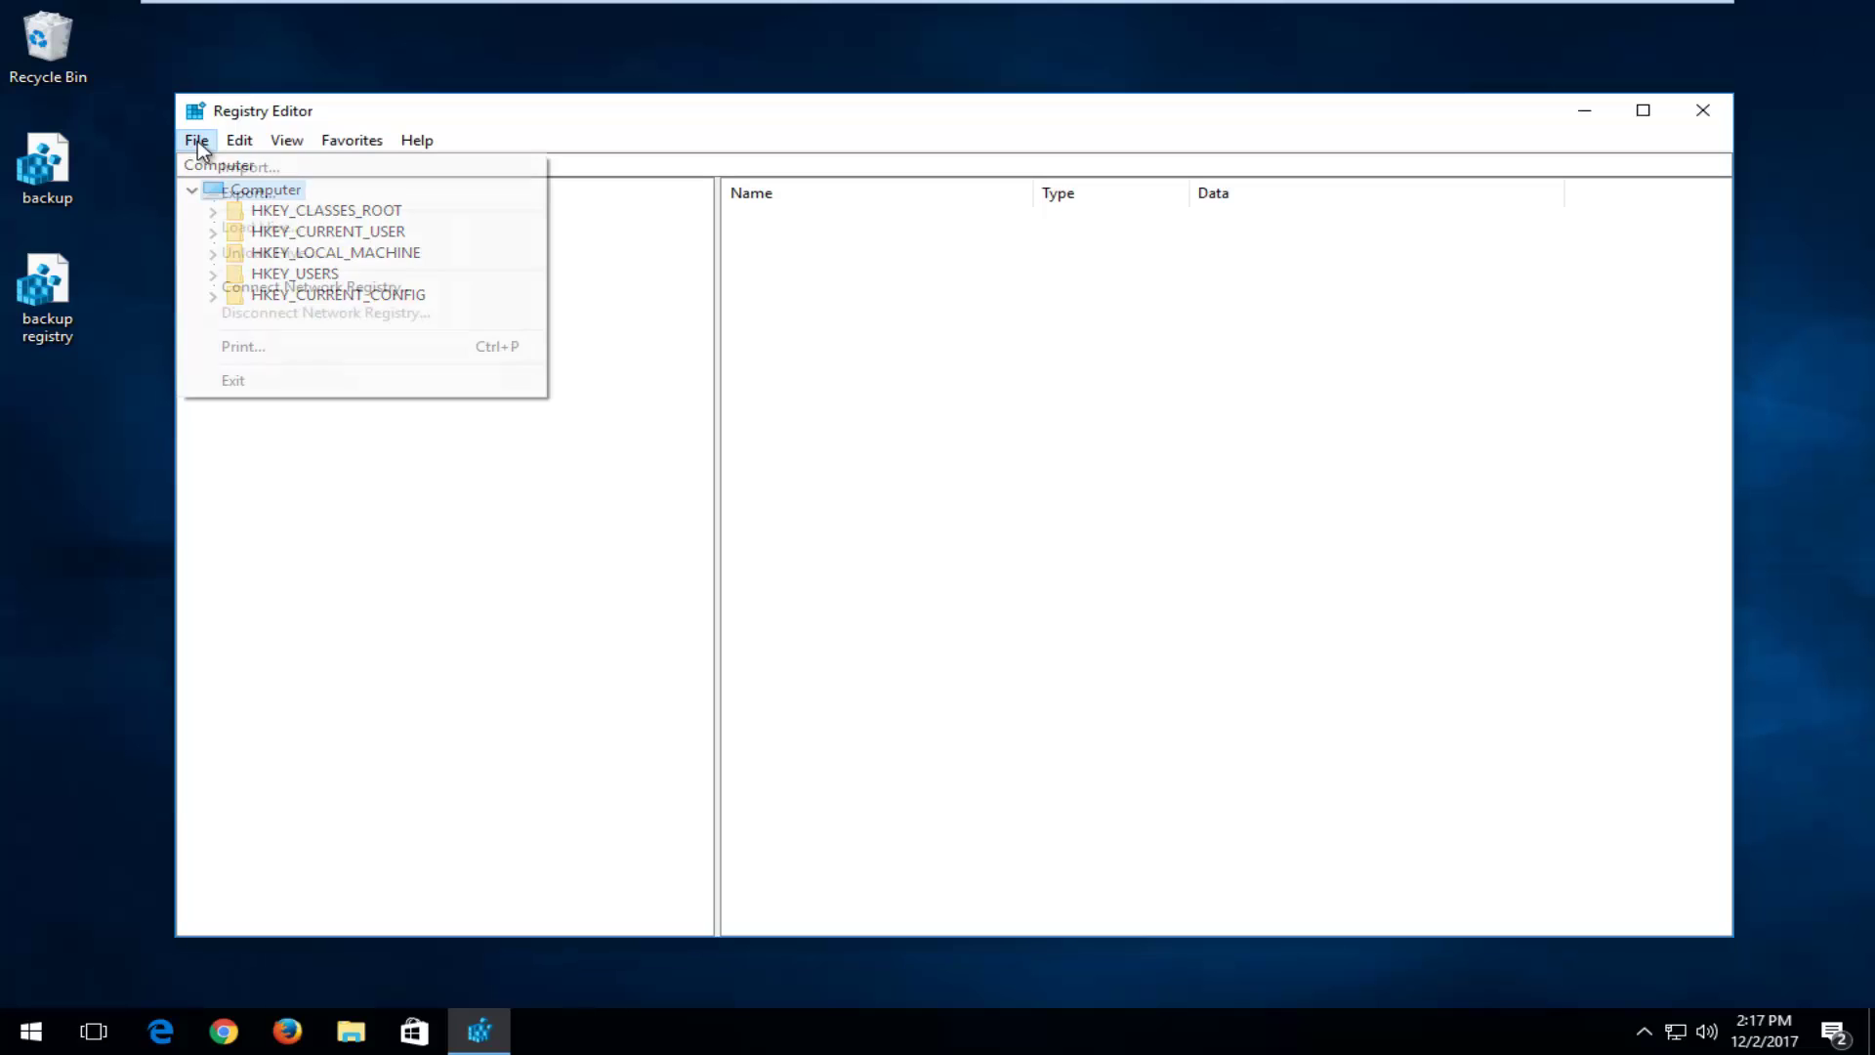
{"action": "left_click", "coordinate": [222, 167]}
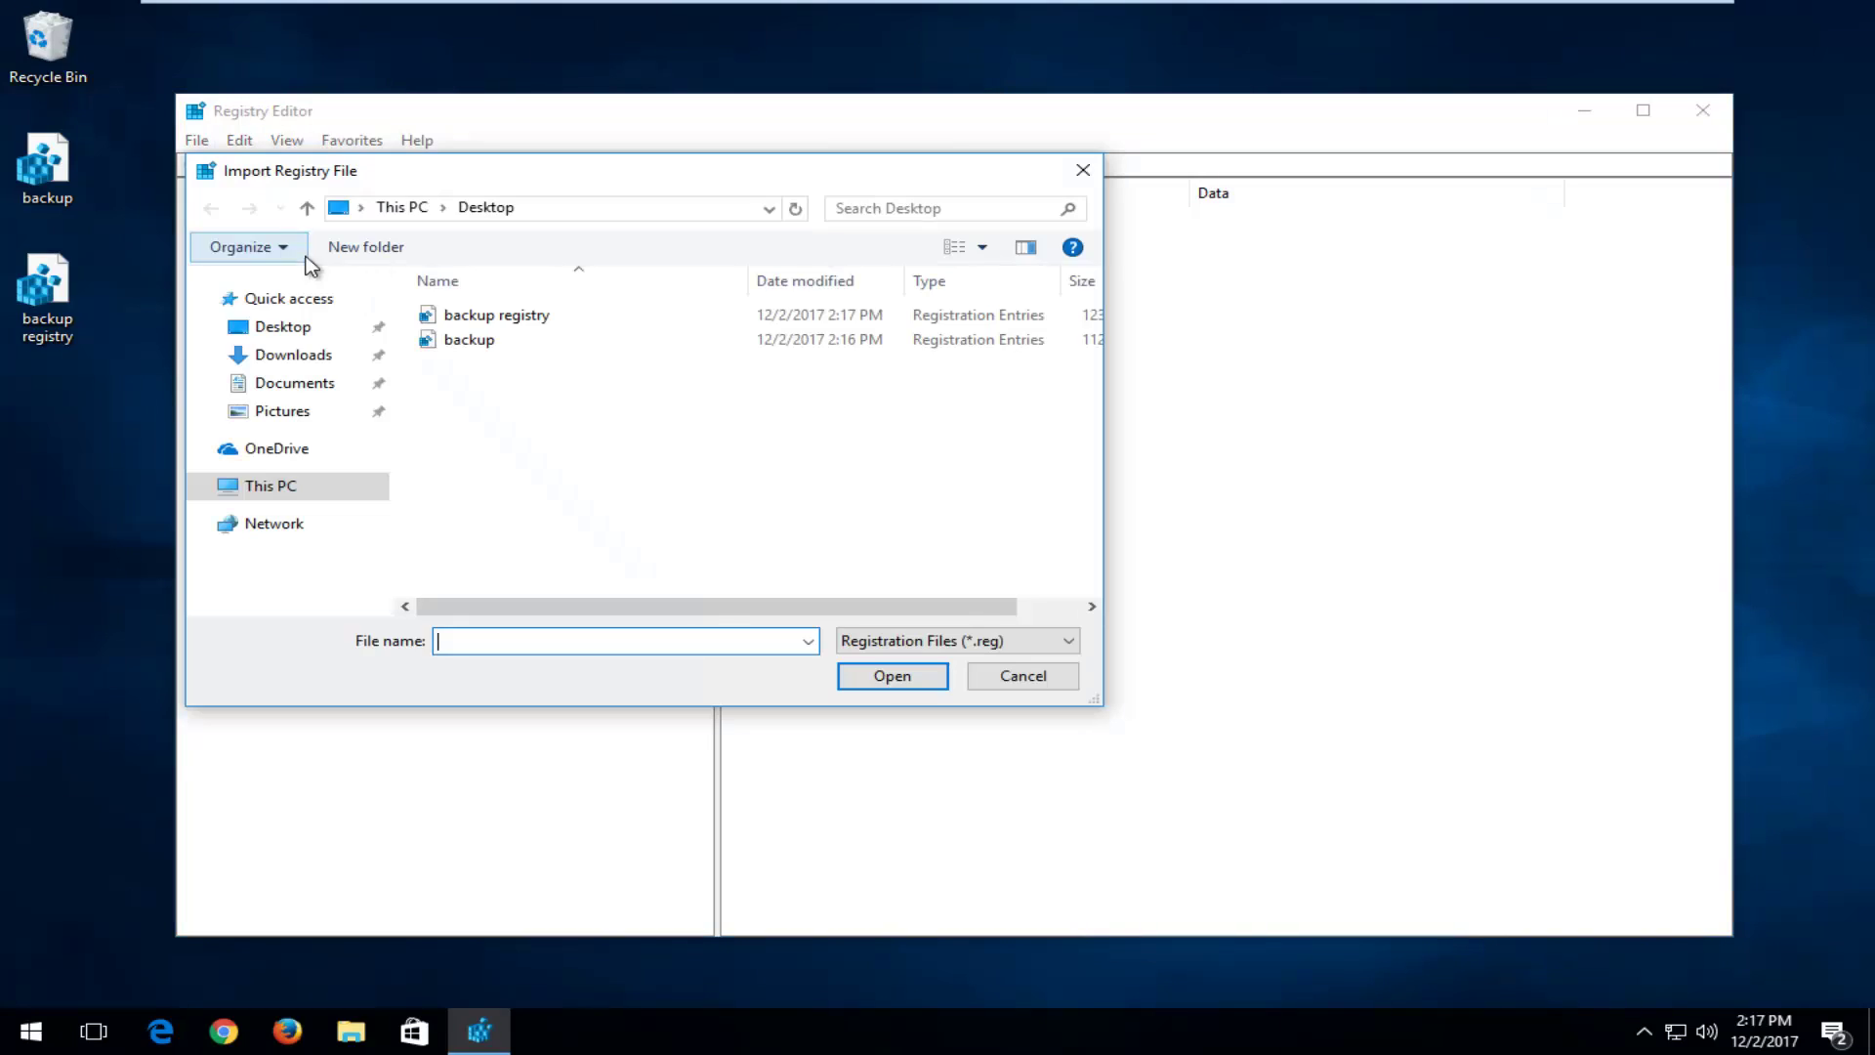
{"action": "left_click", "coordinate": [454, 339]}
{"action": "left_click", "coordinate": [893, 677]}
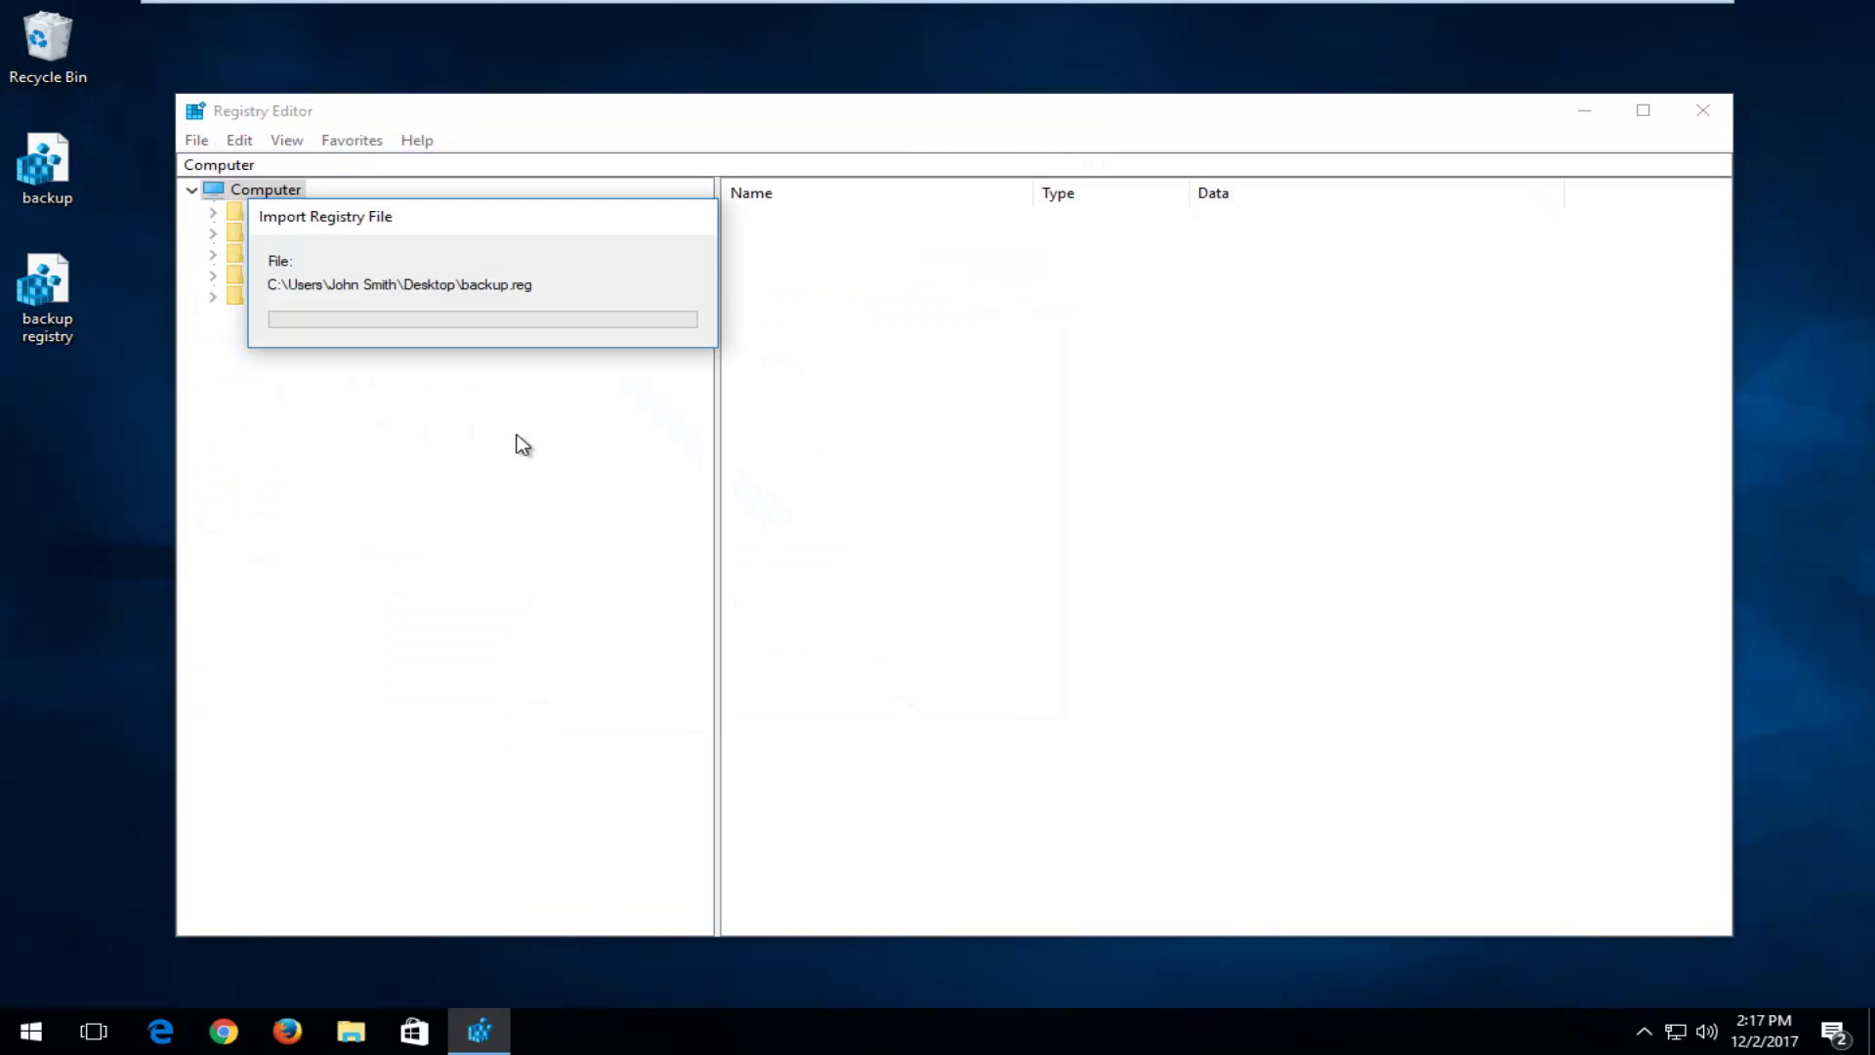